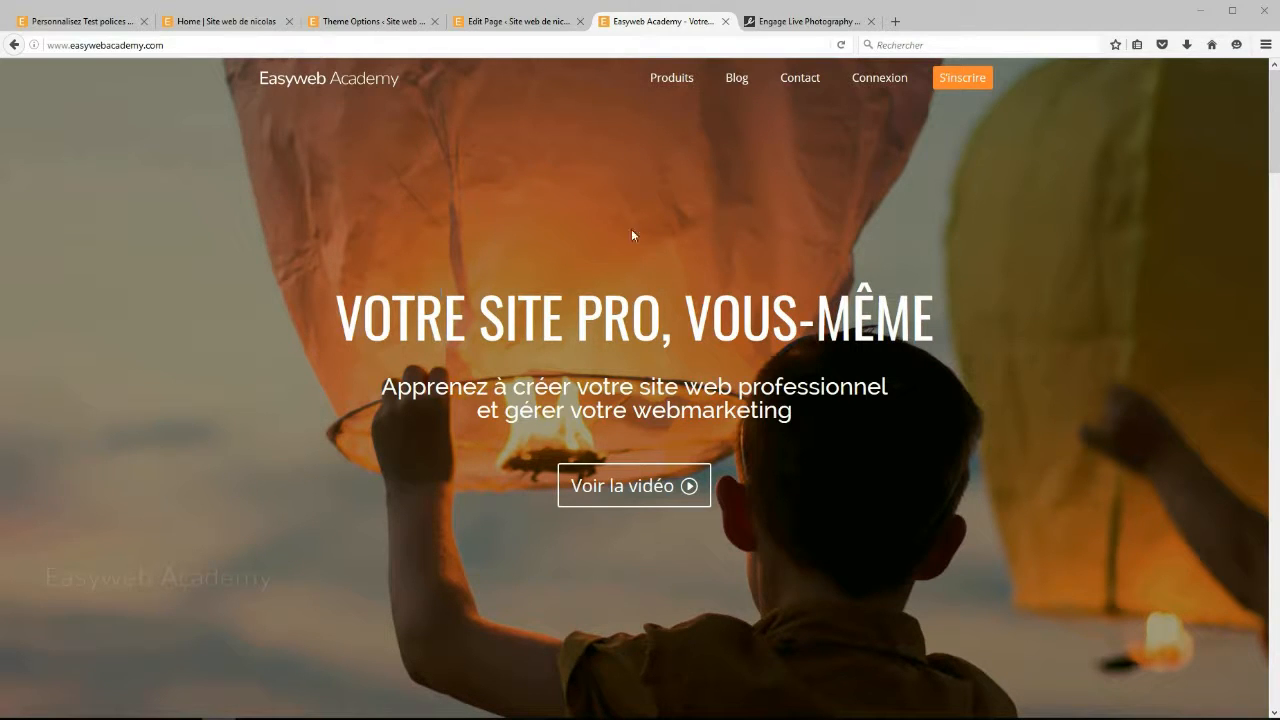
Switch to the Engage Live site, inspect the AWARD-WINNING TRAINING heading's CSS and toggle its letter-spacing rule off and on
{"action": "left_click", "coordinate": [786, 25]}
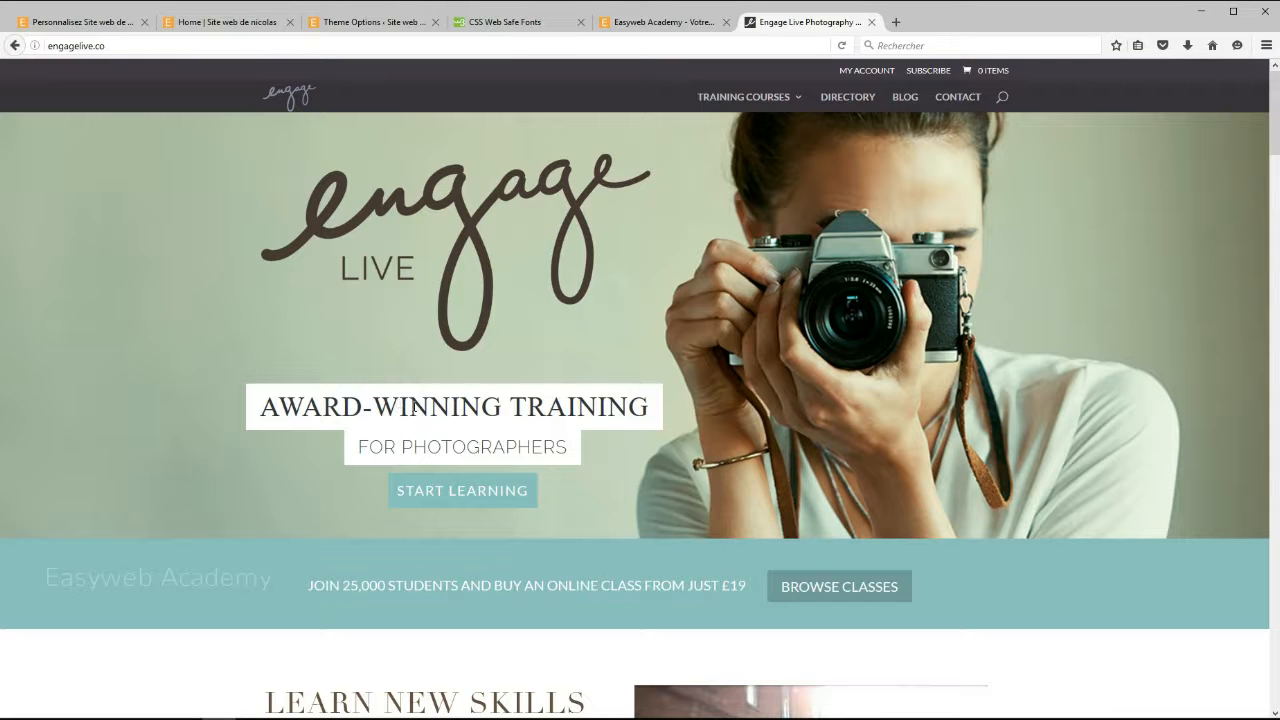
{"action": "right_click", "coordinate": [415, 407]}
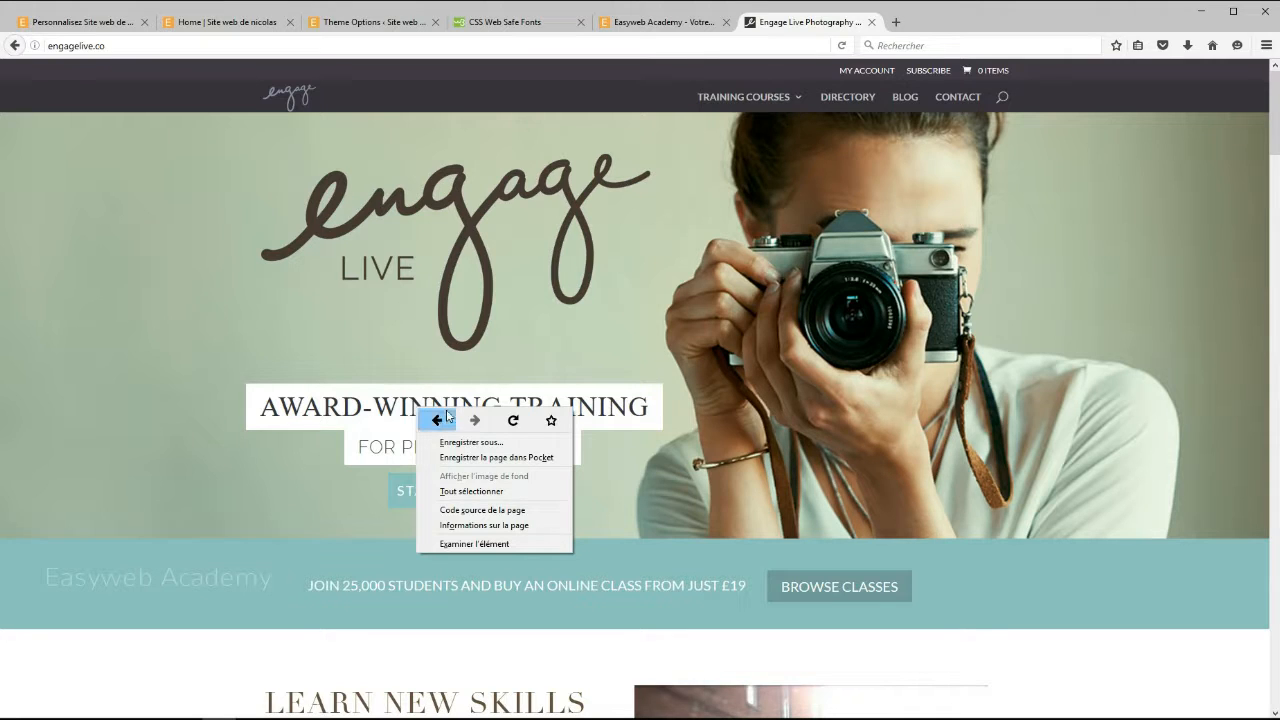
{"action": "left_click", "coordinate": [470, 549]}
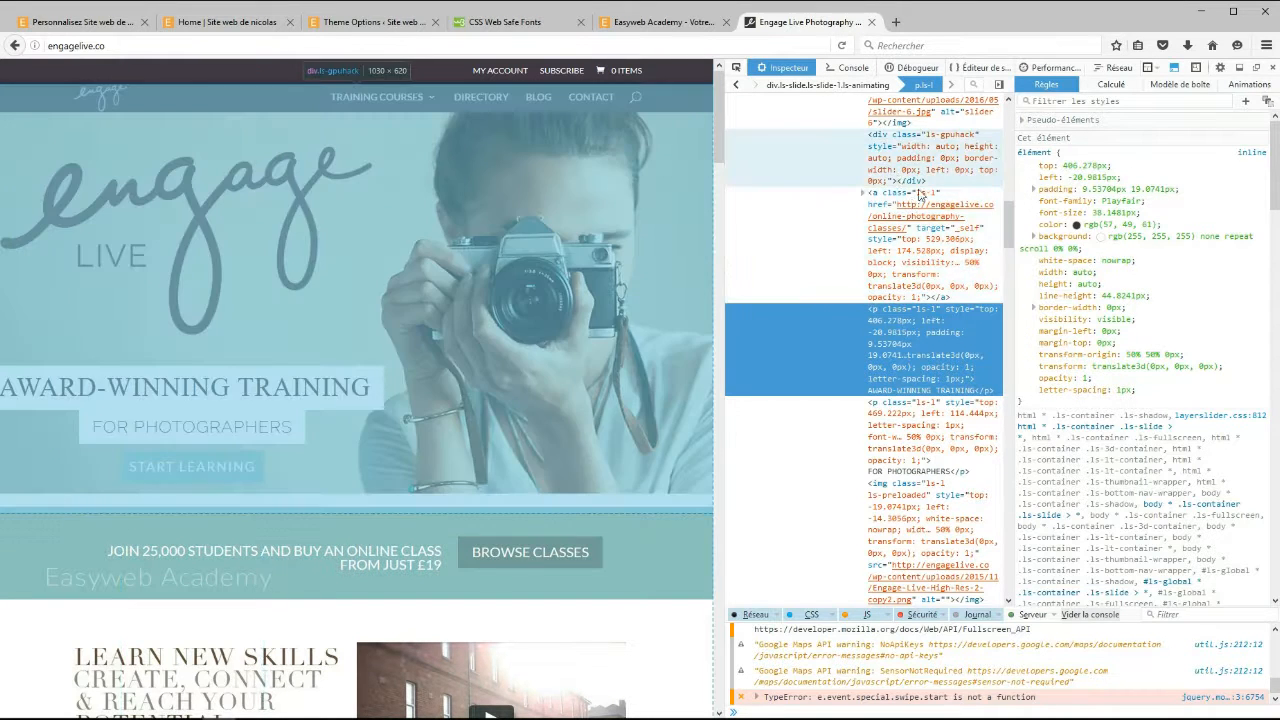
{"action": "scroll", "coordinate": [1012, 230], "scroll_direction": "up", "scroll_amount": 1}
{"action": "mouse_move", "coordinate": [1011, 229]}
{"action": "left_mouse_down"}
{"action": "mouse_move", "coordinate": [1010, 210]}
{"action": "mouse_move", "coordinate": [1010, 238]}
{"action": "left_mouse_up"}
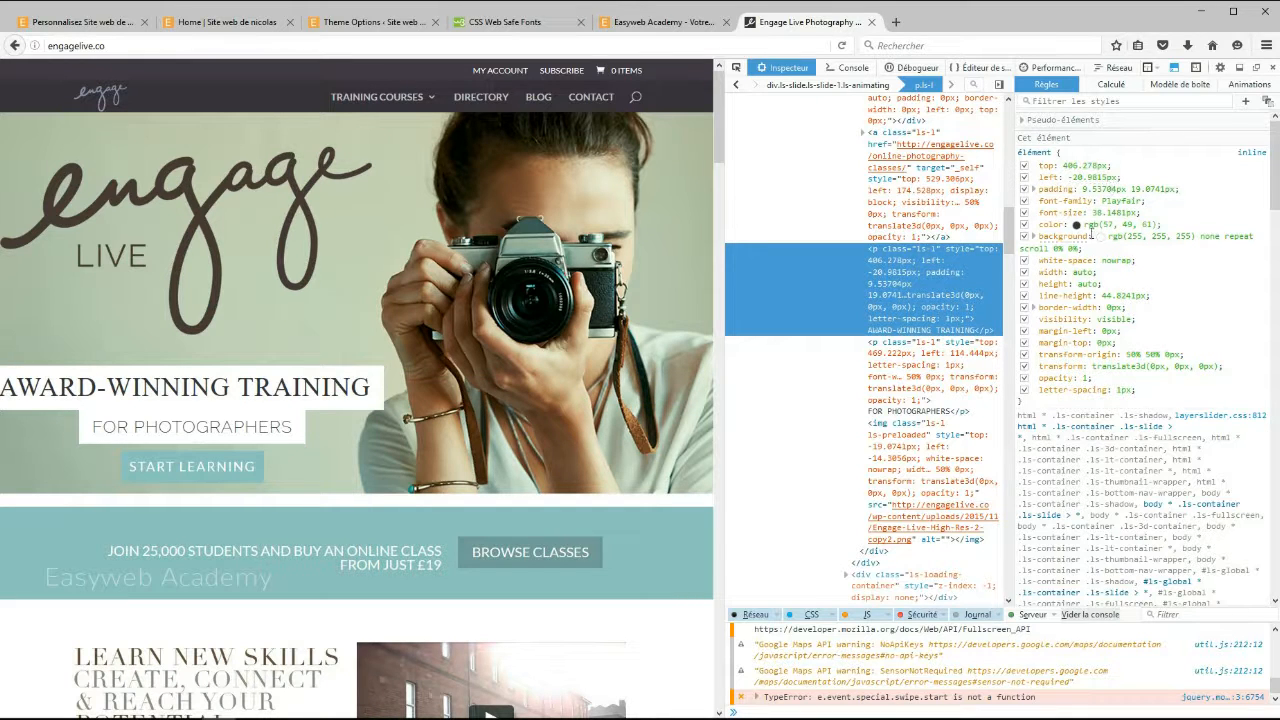
{"action": "mouse_move", "coordinate": [1118, 197]}
{"action": "left_click", "coordinate": [1024, 390]}
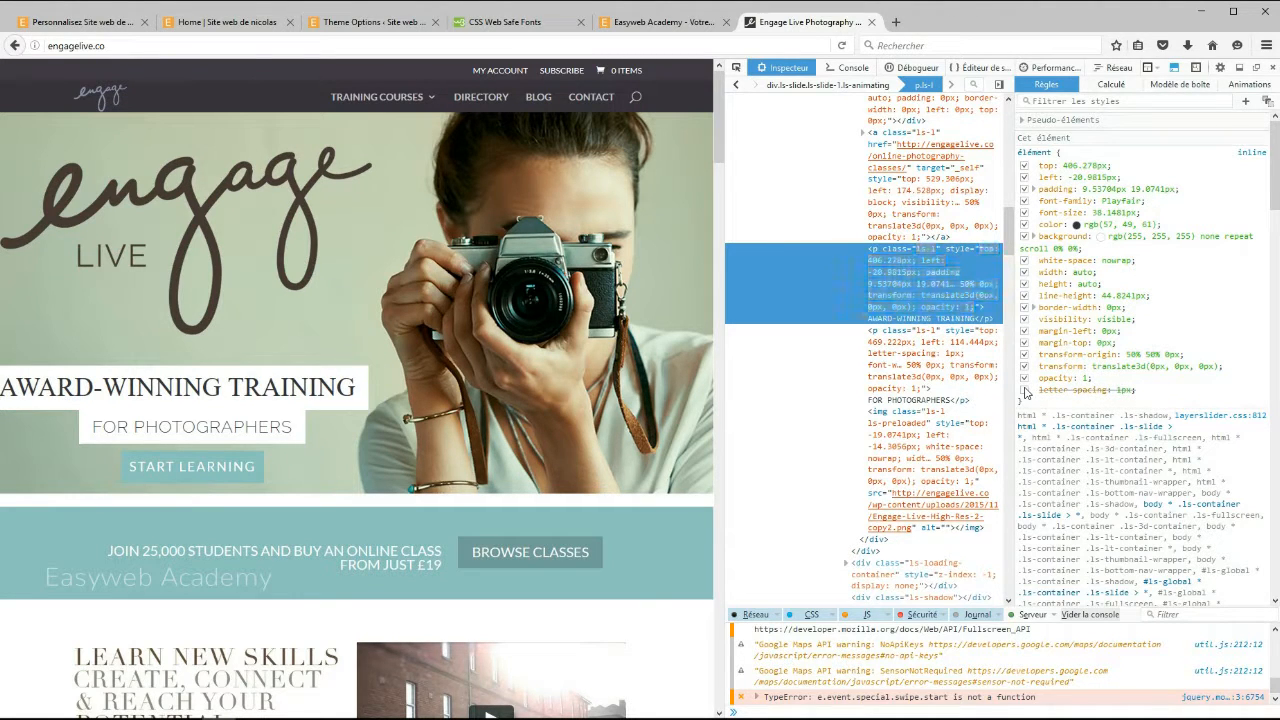
{"action": "left_click", "coordinate": [1024, 390]}
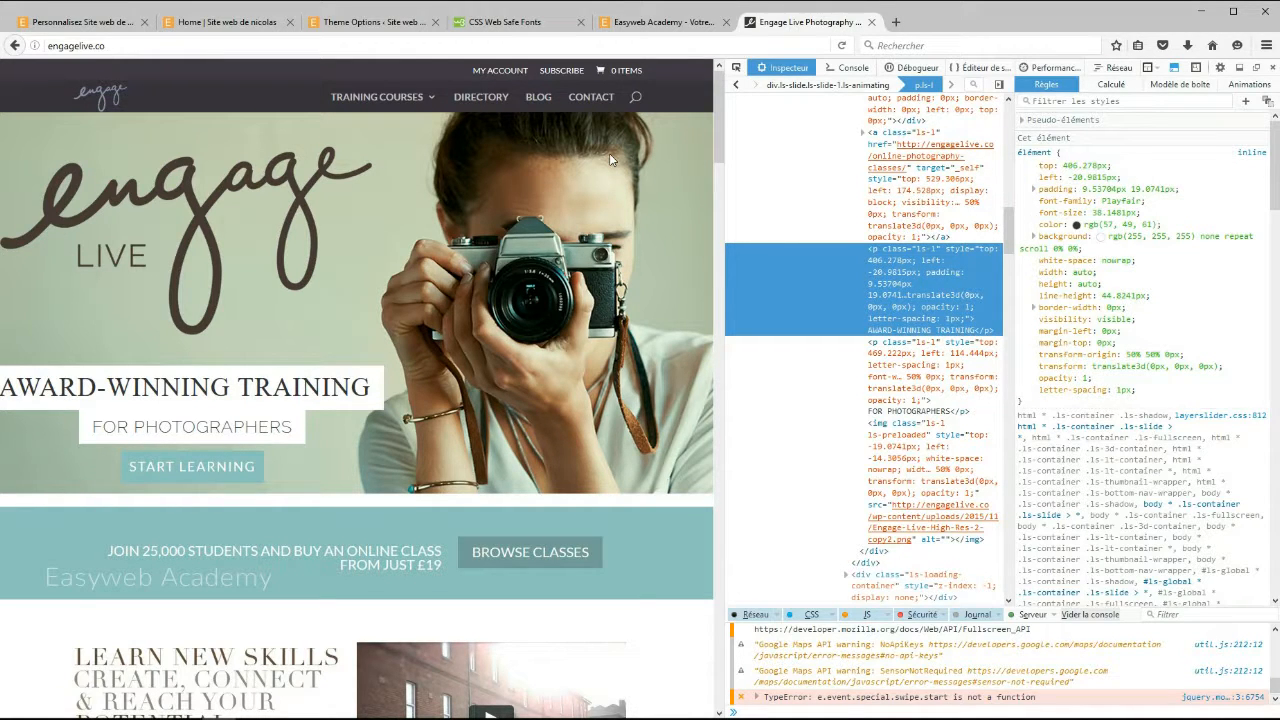
Review the serif and sans-serif font families on the W3Schools CSS Web Safe Fonts page
{"action": "left_click", "coordinate": [517, 24]}
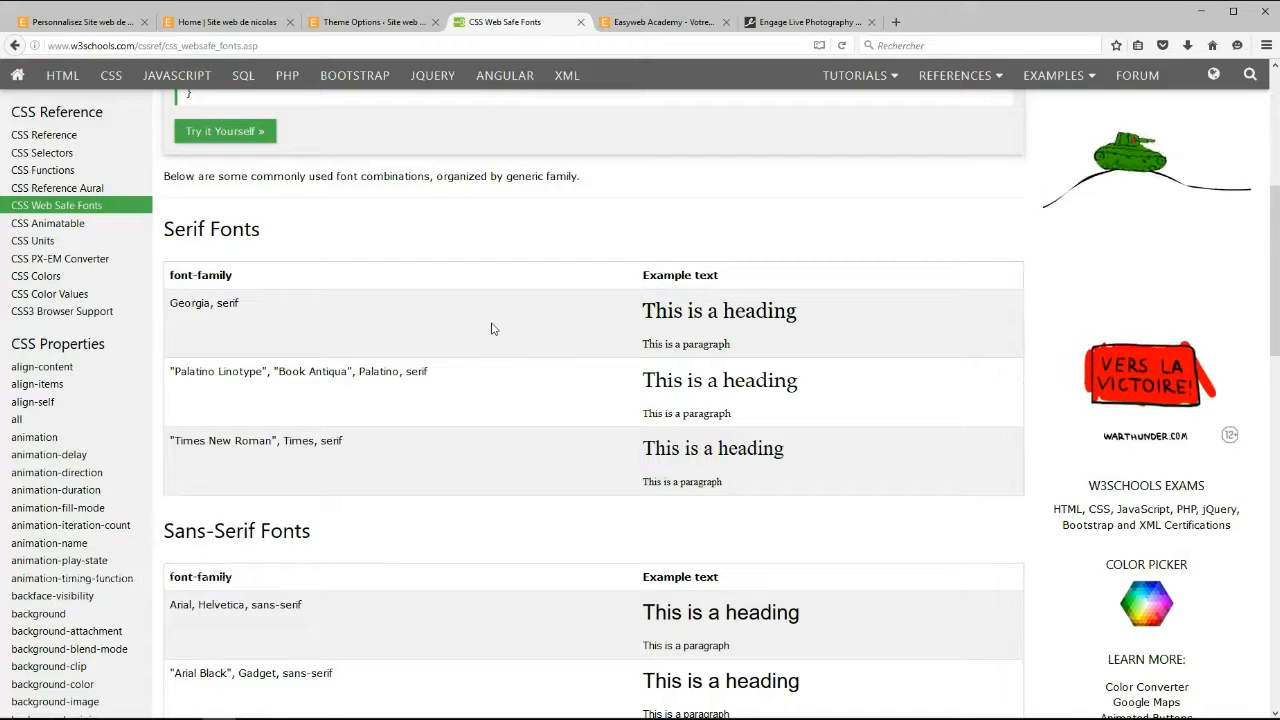
{"action": "scroll", "coordinate": [491, 315], "scroll_direction": "up", "scroll_amount": 2}
{"action": "scroll", "coordinate": [389, 300], "scroll_direction": "down", "scroll_amount": 3}
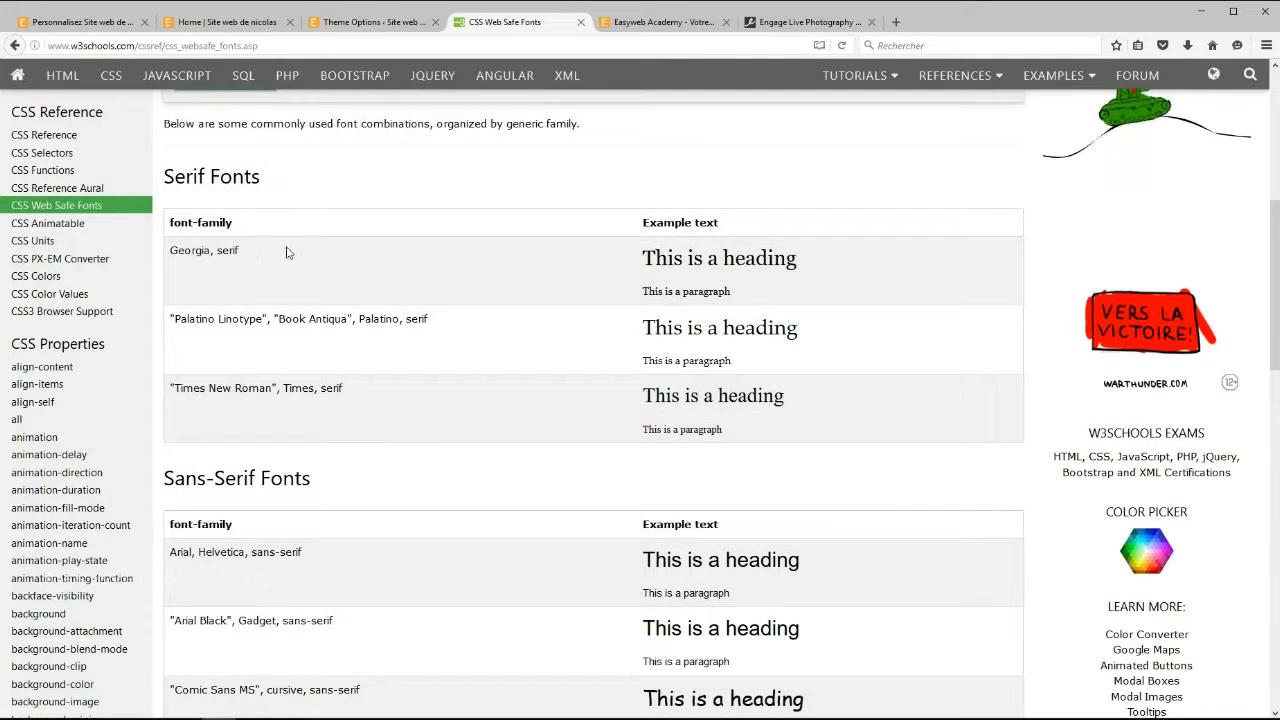
{"action": "scroll", "coordinate": [238, 243], "scroll_direction": "down", "scroll_amount": 3}
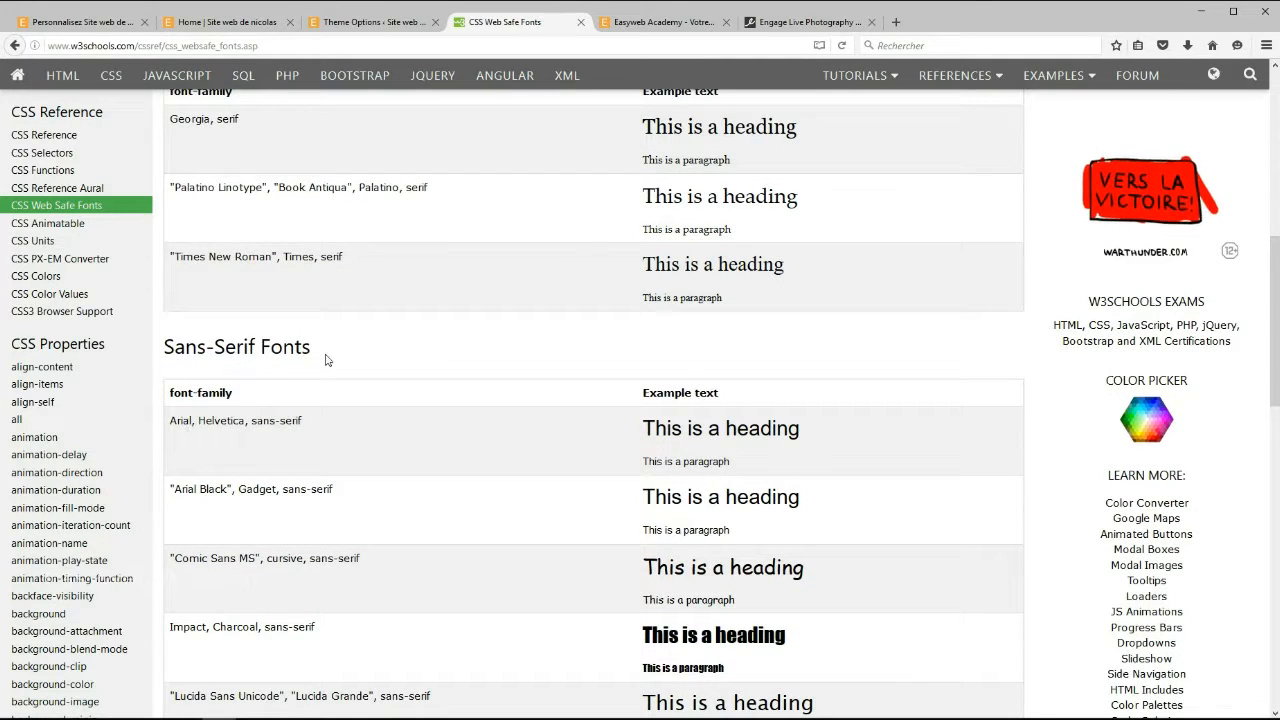
{"action": "scroll", "coordinate": [332, 360], "scroll_direction": "down", "scroll_amount": 8}
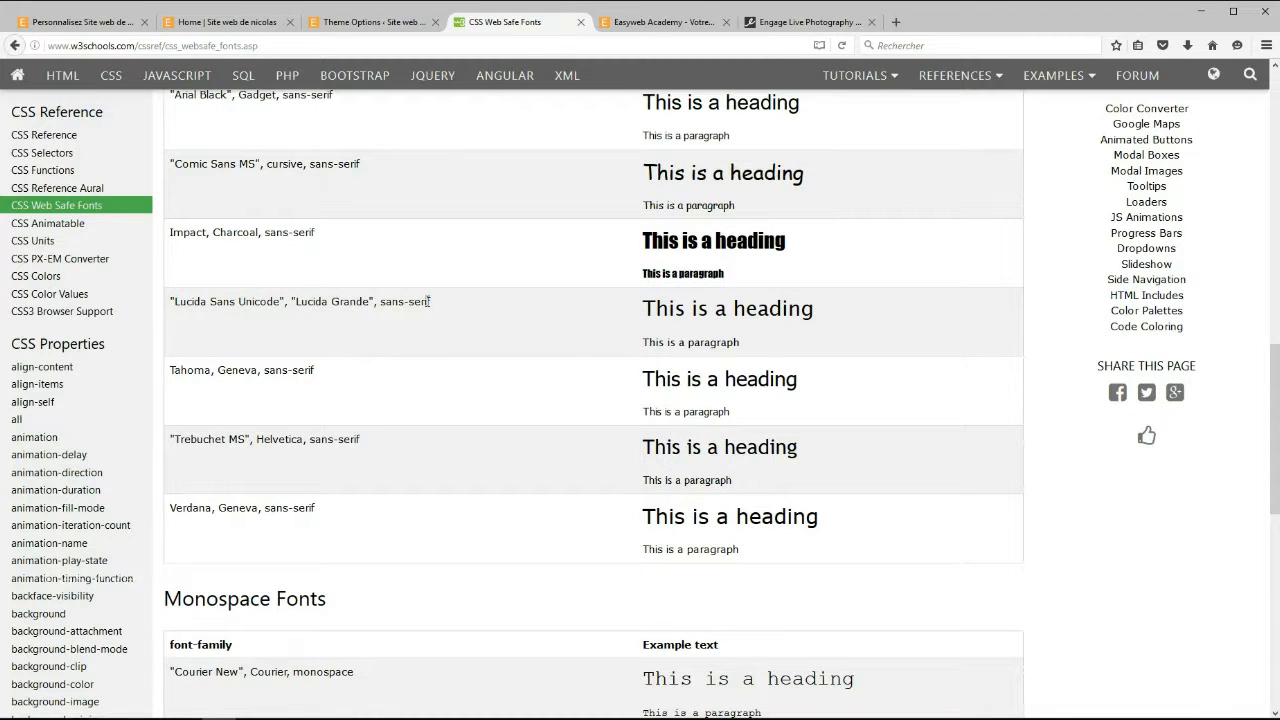
{"action": "scroll", "coordinate": [428, 308], "scroll_direction": "up", "scroll_amount": 11}
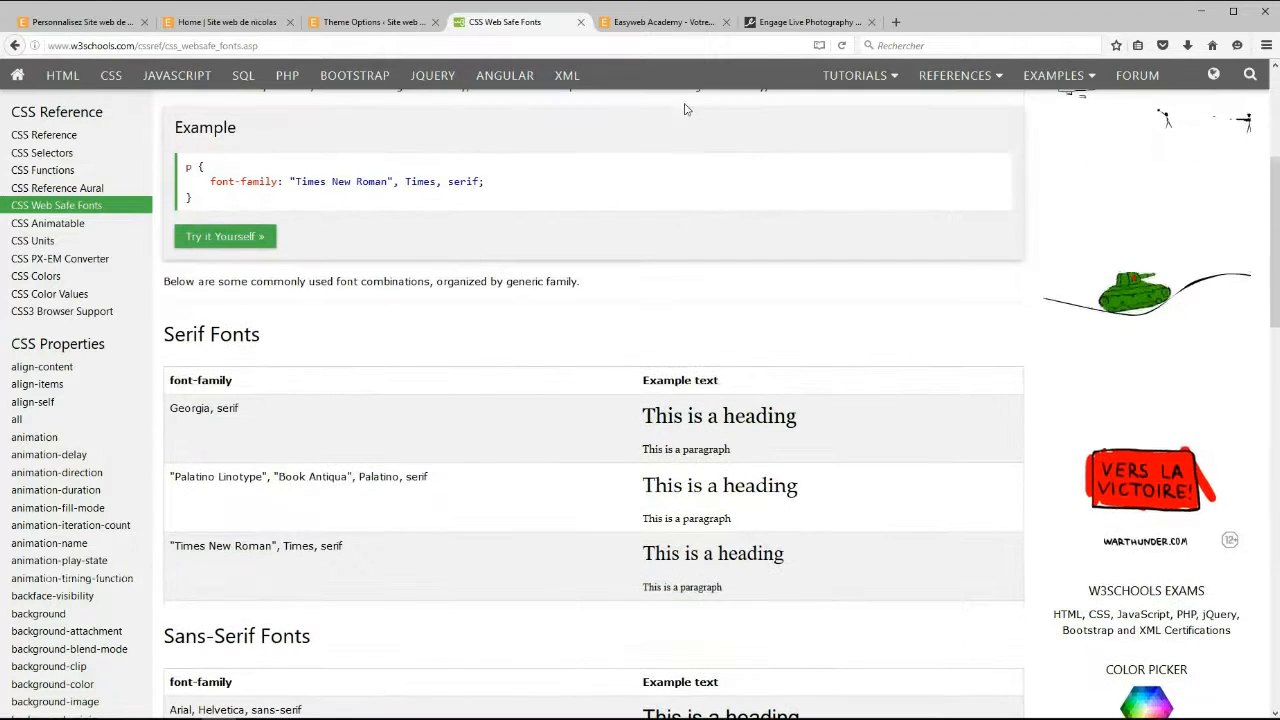
Return to the Engage Live site and check the font-family rule of the AWARD-WINNING TRAINING heading
{"action": "left_click", "coordinate": [760, 20]}
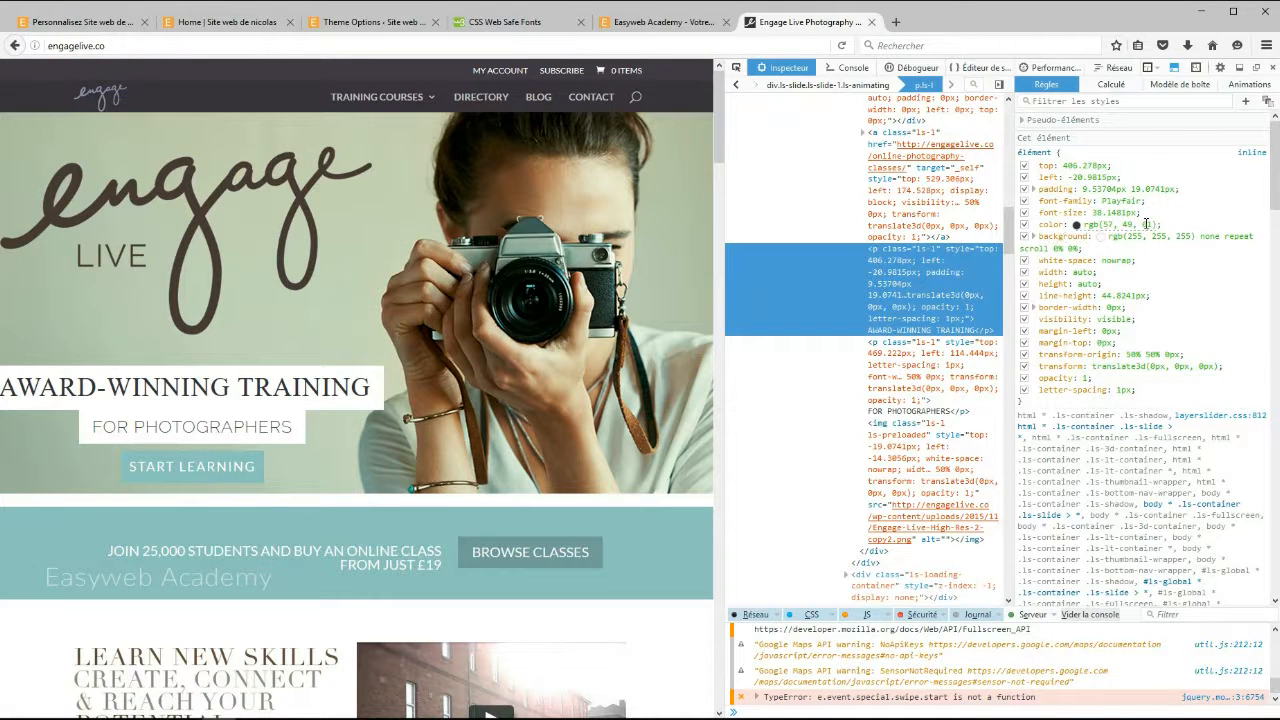
{"action": "mouse_move", "coordinate": [1115, 205]}
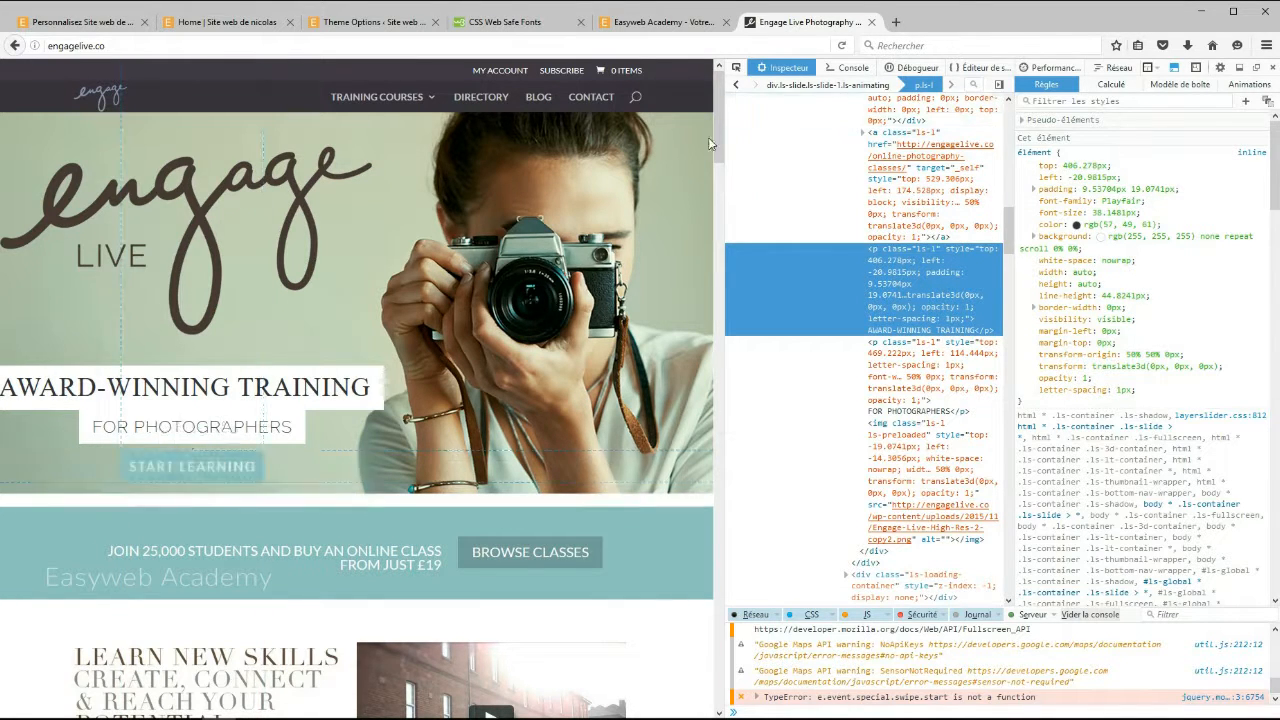
{"action": "scroll", "coordinate": [520, 255], "scroll_direction": "down", "scroll_amount": 2}
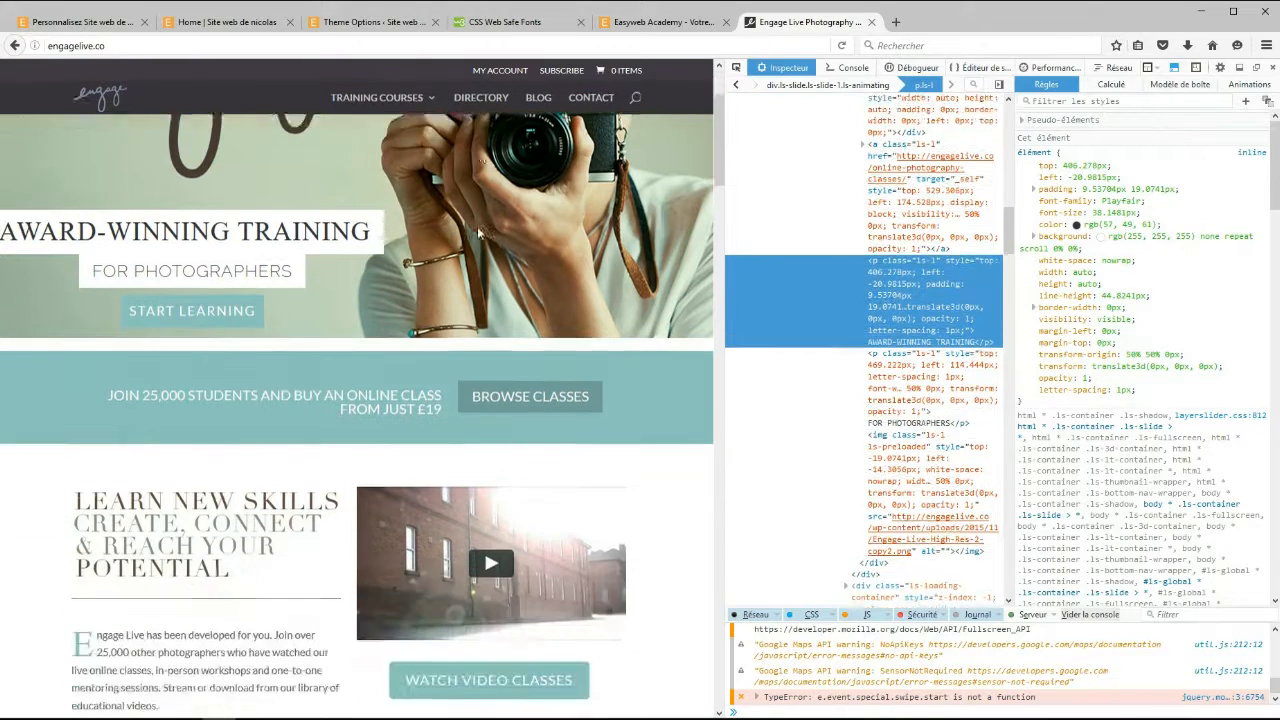
{"action": "scroll", "coordinate": [480, 243], "scroll_direction": "up", "scroll_amount": 2}
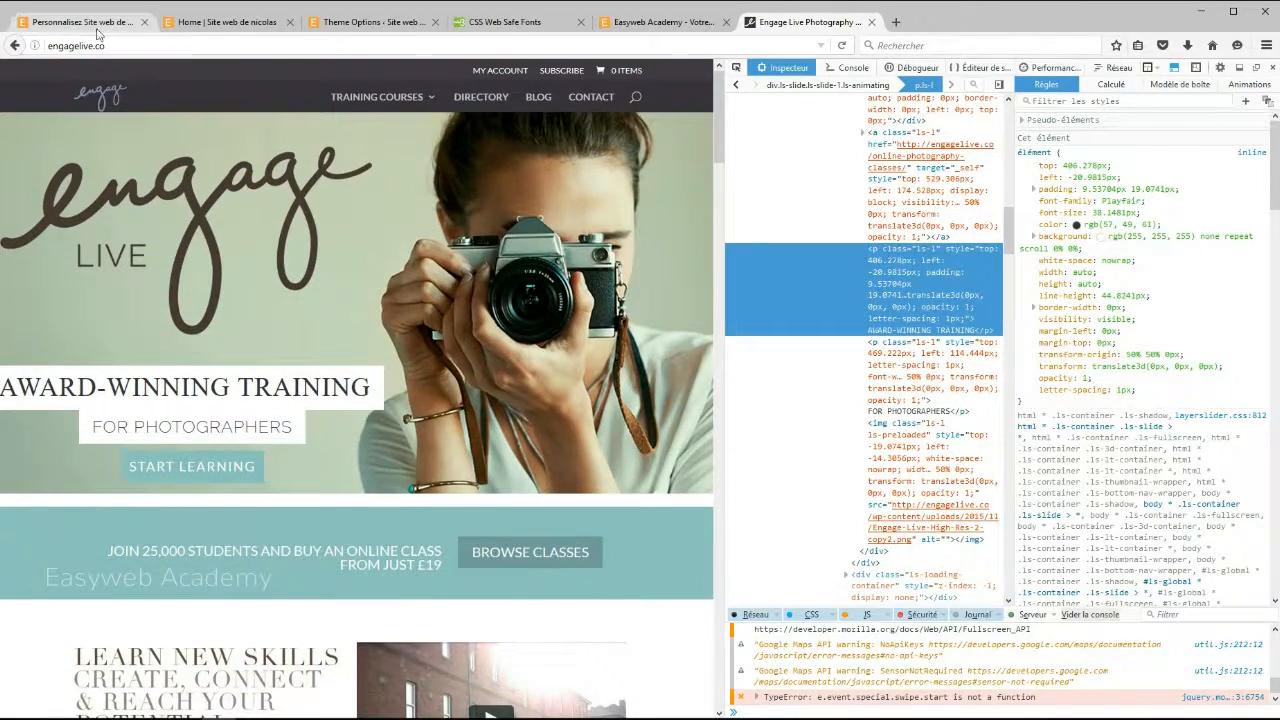
Switch to the WordPress theme customizer and find Playfair Display among the body text fonts
{"action": "left_click", "coordinate": [75, 21]}
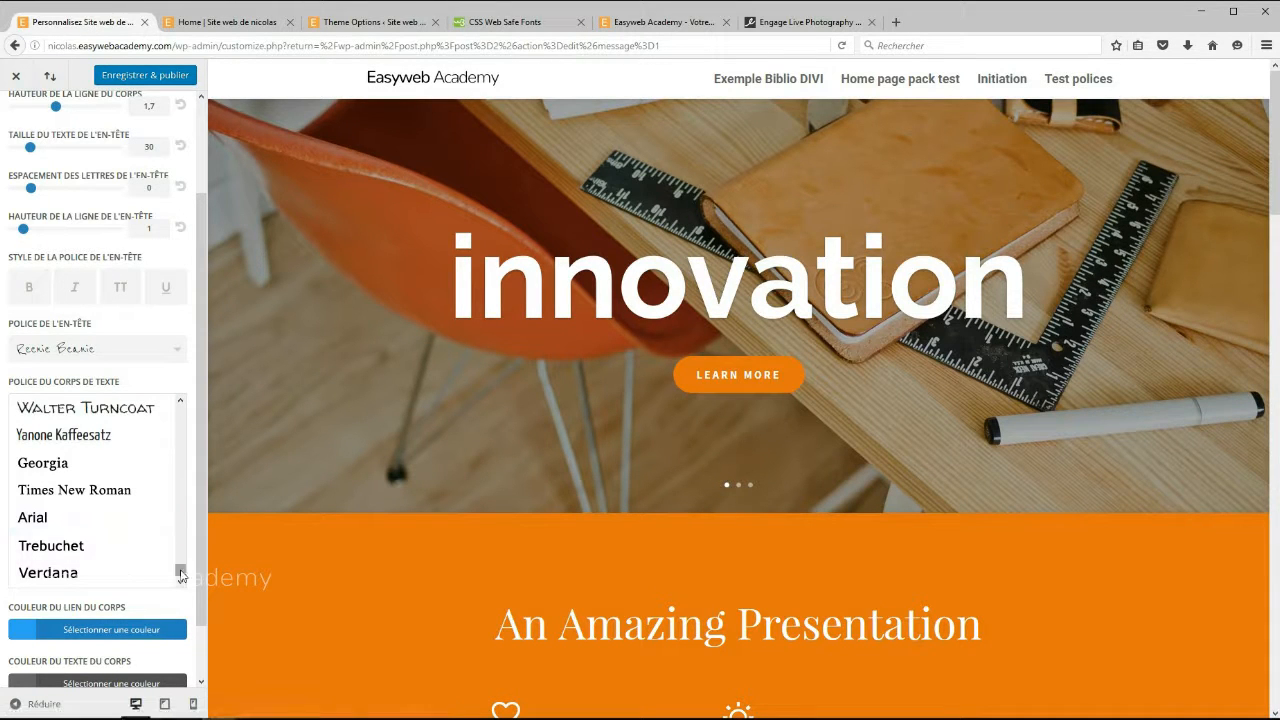
{"action": "left_click_drag", "start_coordinate": [181, 568], "coordinate": [183, 518]}
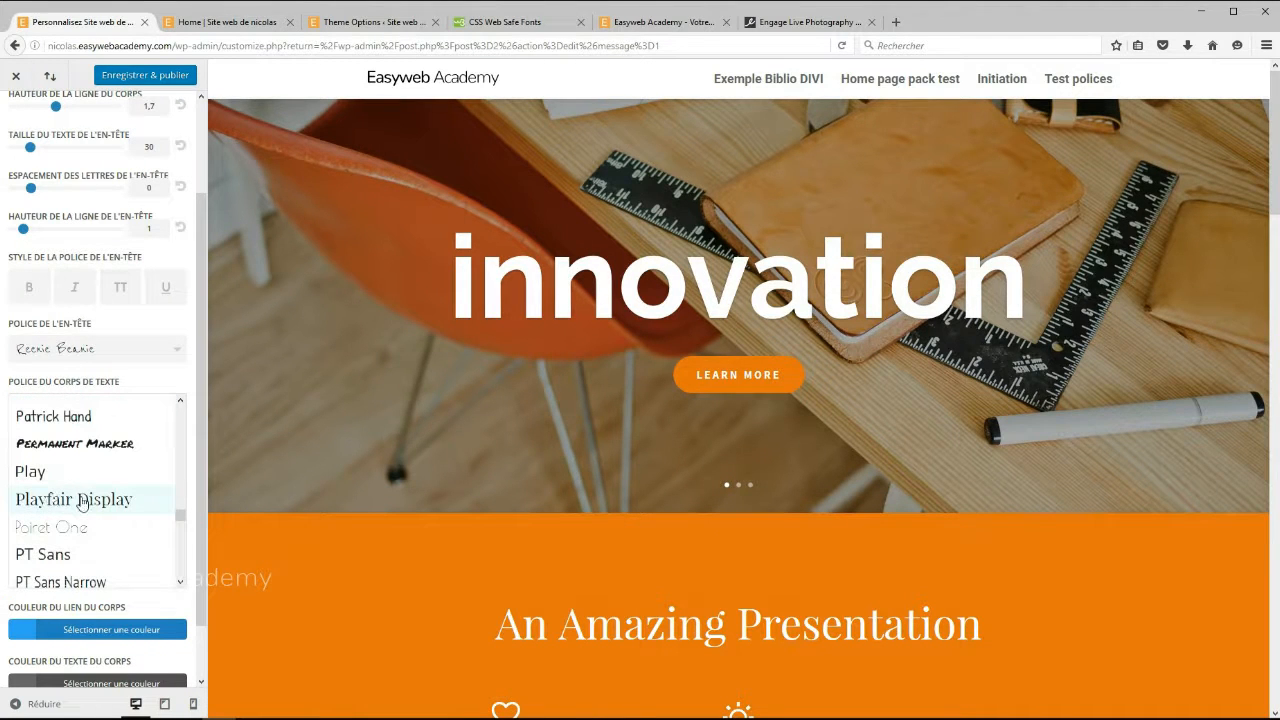
Go back to the Engage Live site and inspect the LEARN NEW SKILLS slogan element
{"action": "left_click", "coordinate": [765, 22]}
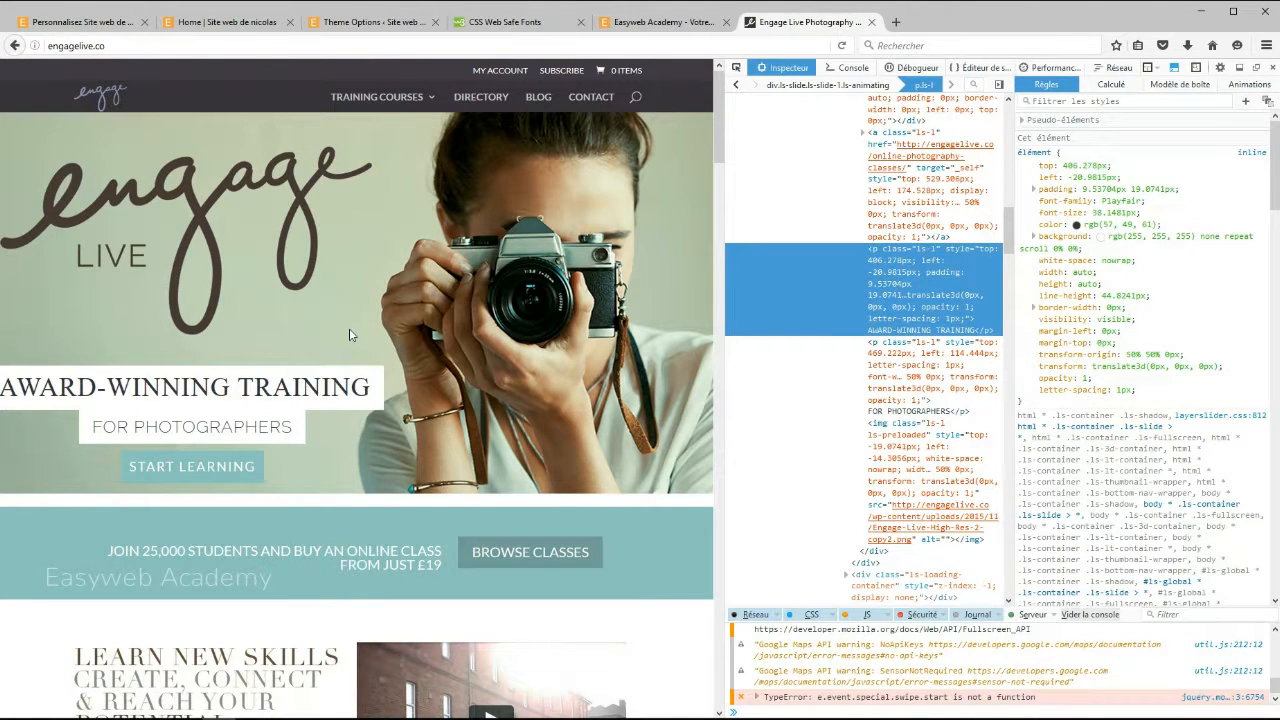
{"action": "scroll", "coordinate": [360, 345], "scroll_direction": "down", "scroll_amount": 1}
{"action": "scroll", "coordinate": [360, 343], "scroll_direction": "down", "scroll_amount": 3}
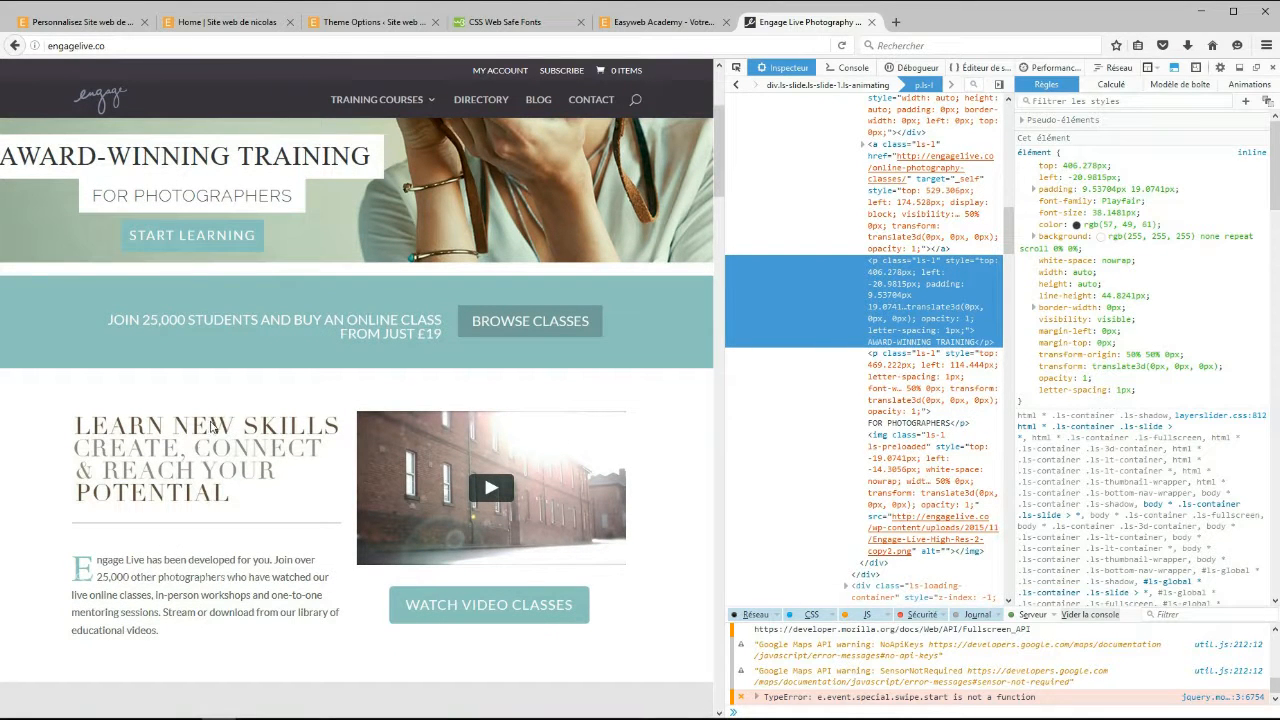
{"action": "right_click", "coordinate": [197, 422]}
{"action": "left_click", "coordinate": [250, 543]}
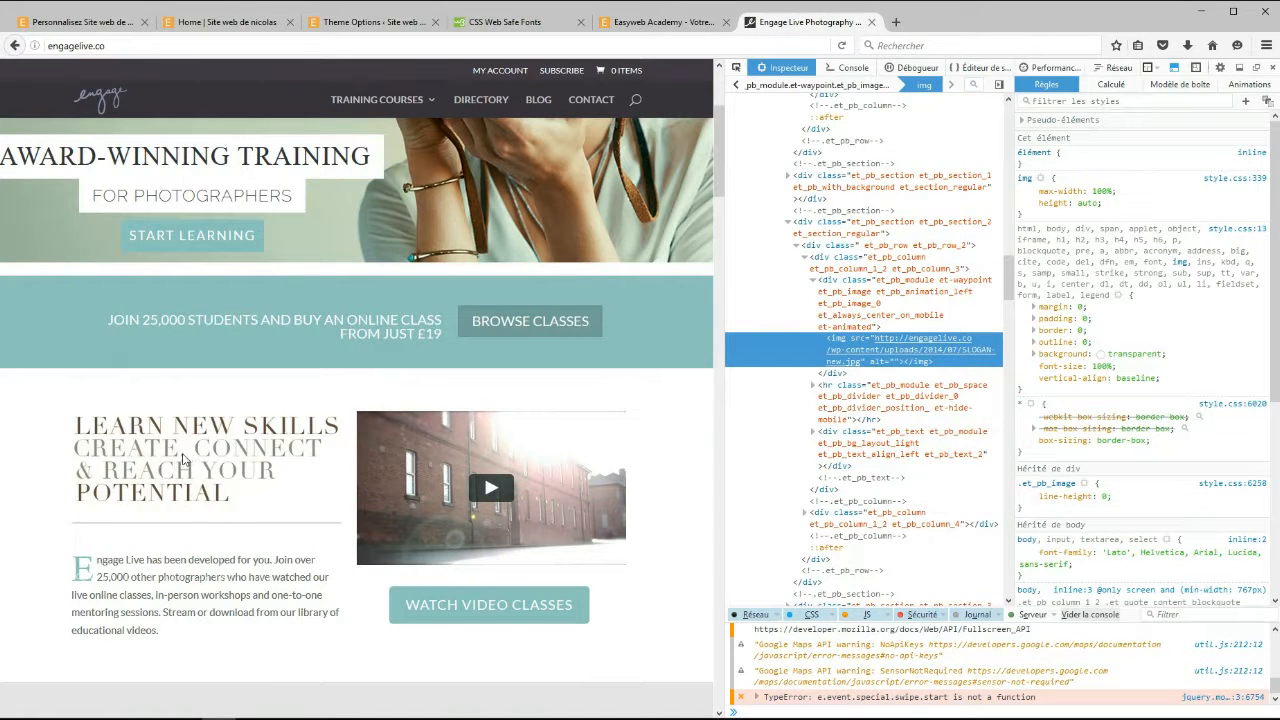
{"action": "mouse_move", "coordinate": [942, 357]}
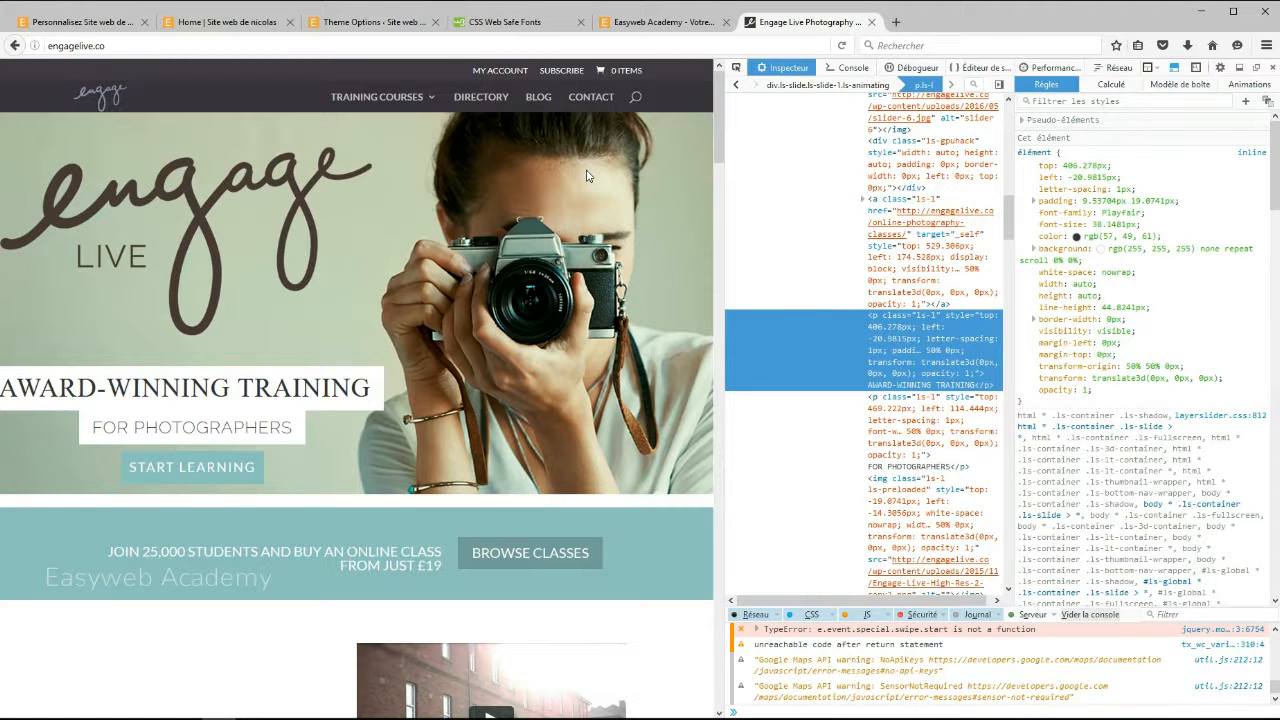
Close the page inspector and view the Online page of the Engage Live training courses
{"action": "left_click", "coordinate": [1272, 67]}
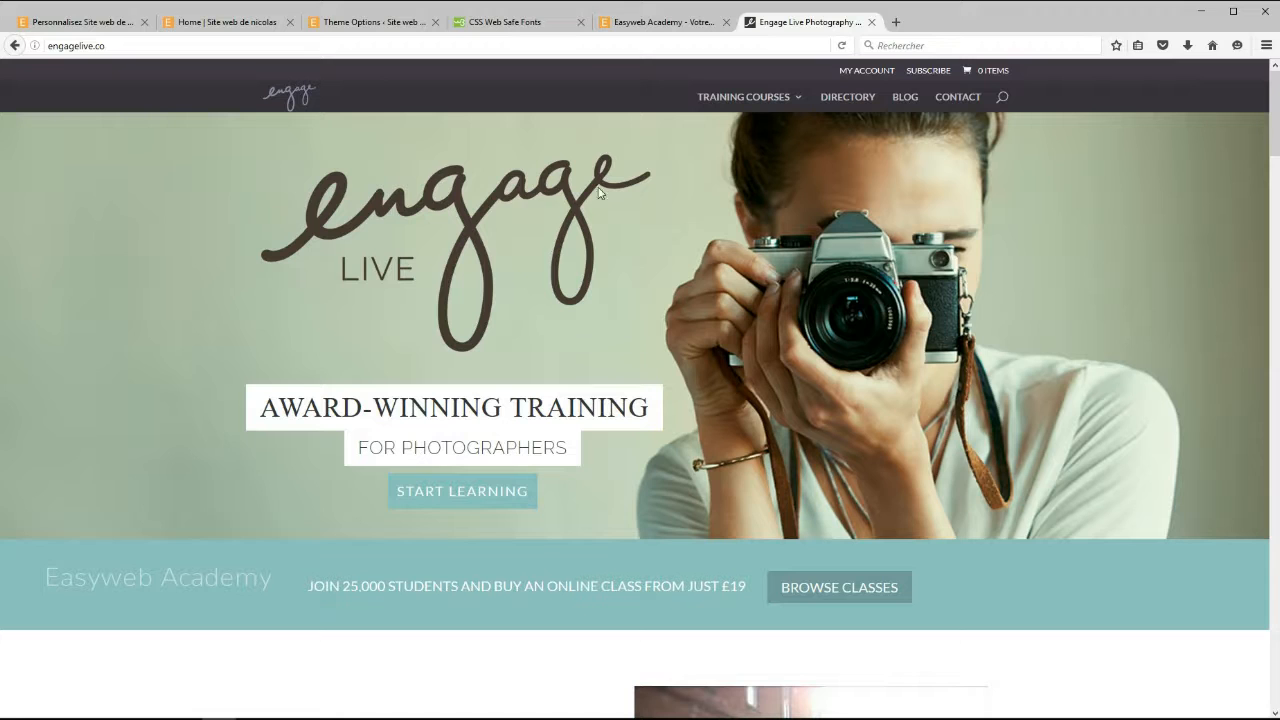
{"action": "mouse_move", "coordinate": [790, 100]}
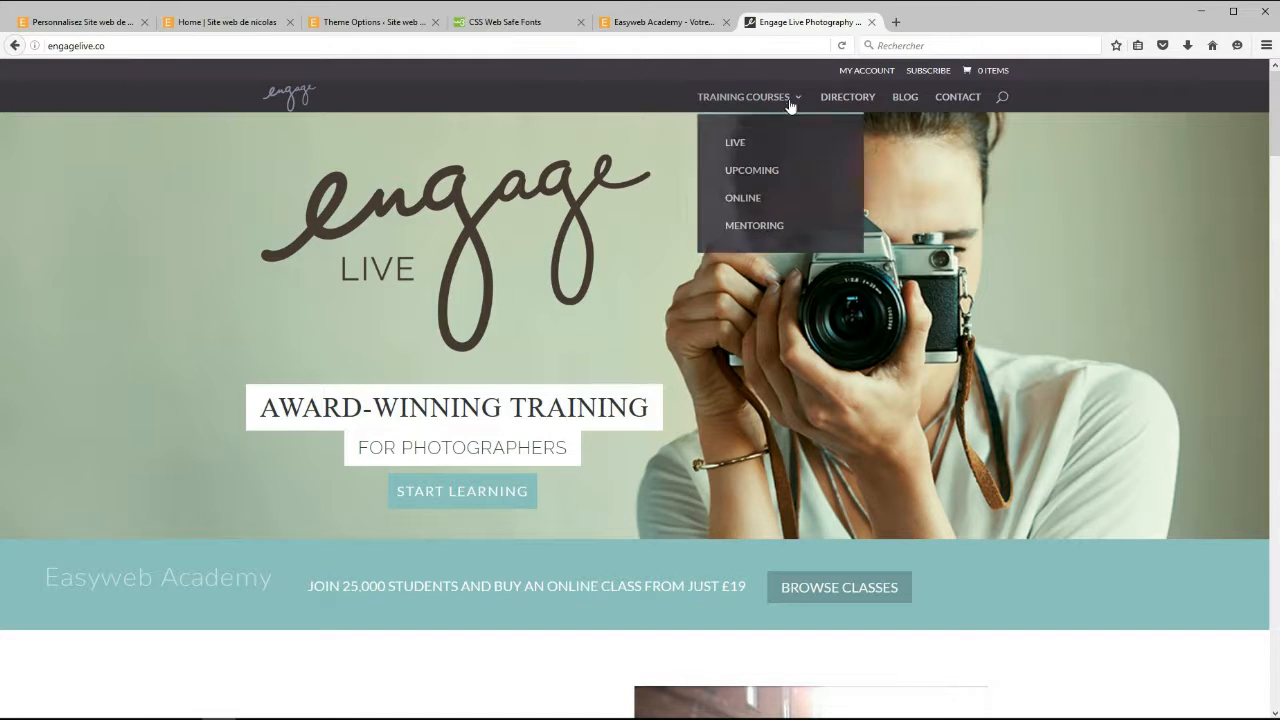
{"action": "left_click", "coordinate": [742, 200]}
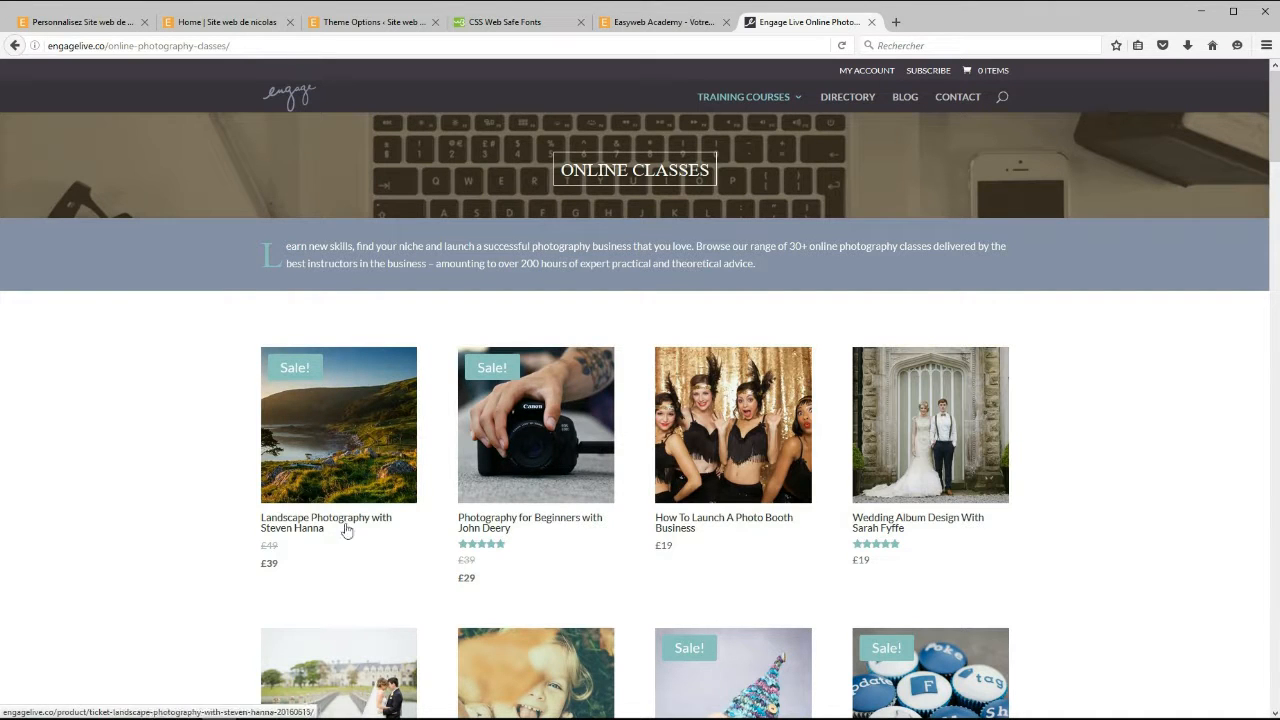
{"action": "scroll", "coordinate": [168, 370], "scroll_direction": "down", "scroll_amount": 1}
{"action": "scroll", "coordinate": [167, 370], "scroll_direction": "up", "scroll_amount": 1}
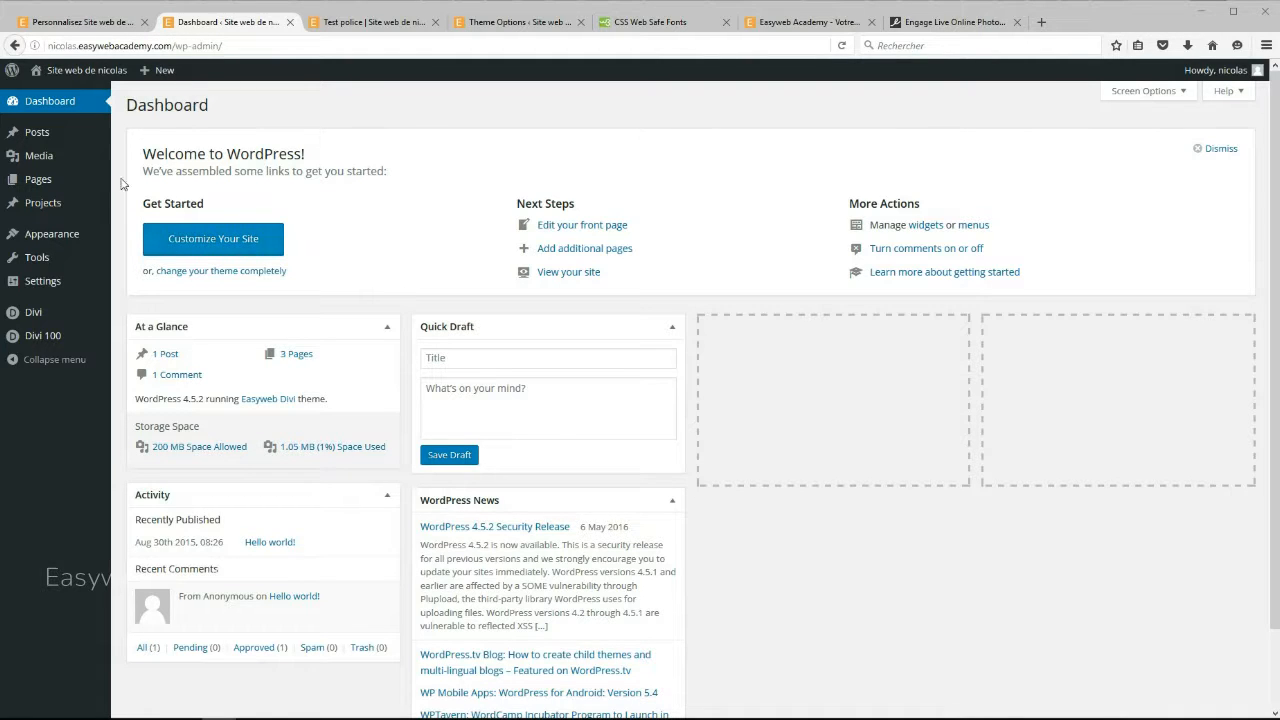
Create a new WordPress page titled "Test police" and activate the Divi Builder for it
{"action": "left_click", "coordinate": [47, 179]}
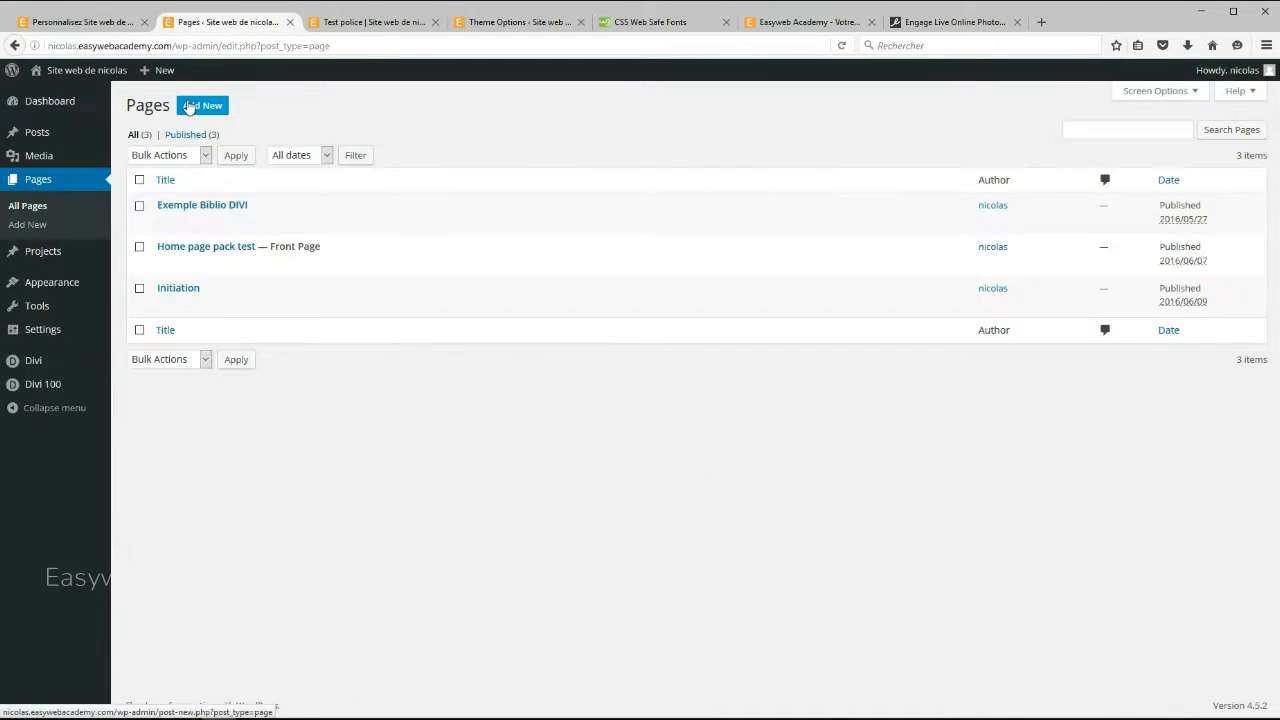
{"action": "left_click", "coordinate": [204, 106]}
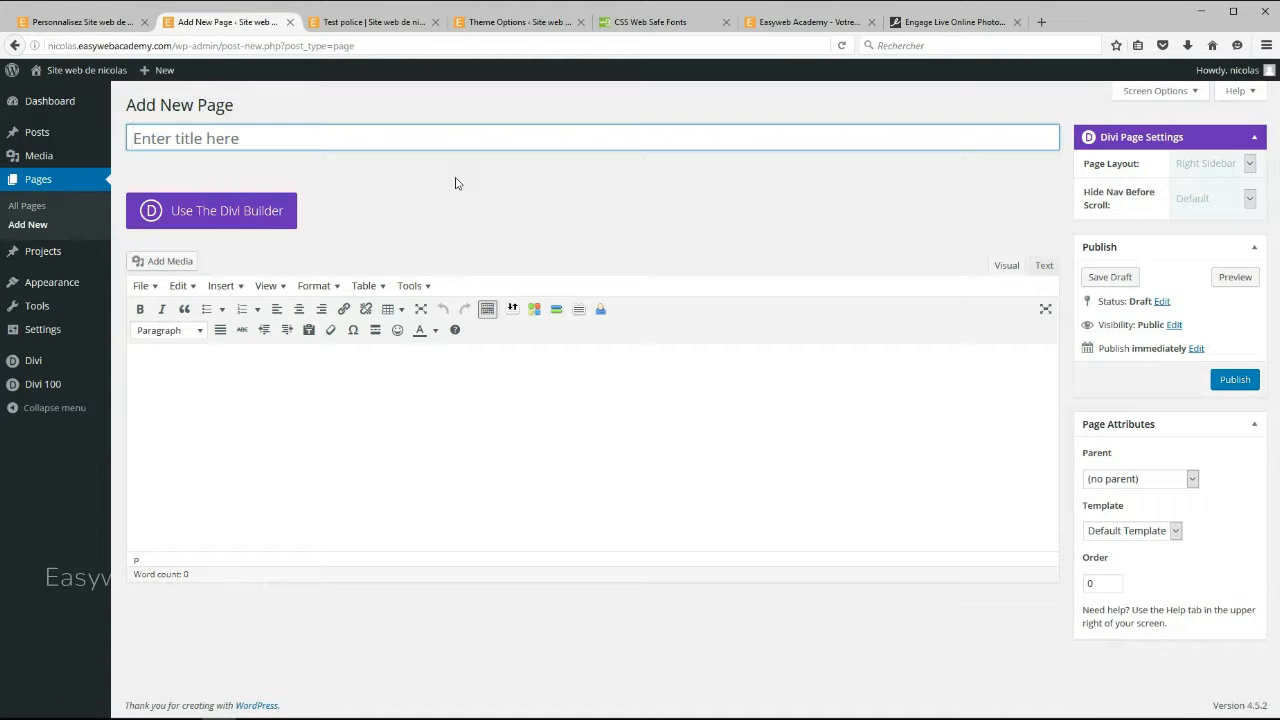
{"action": "type", "text": "Test"}
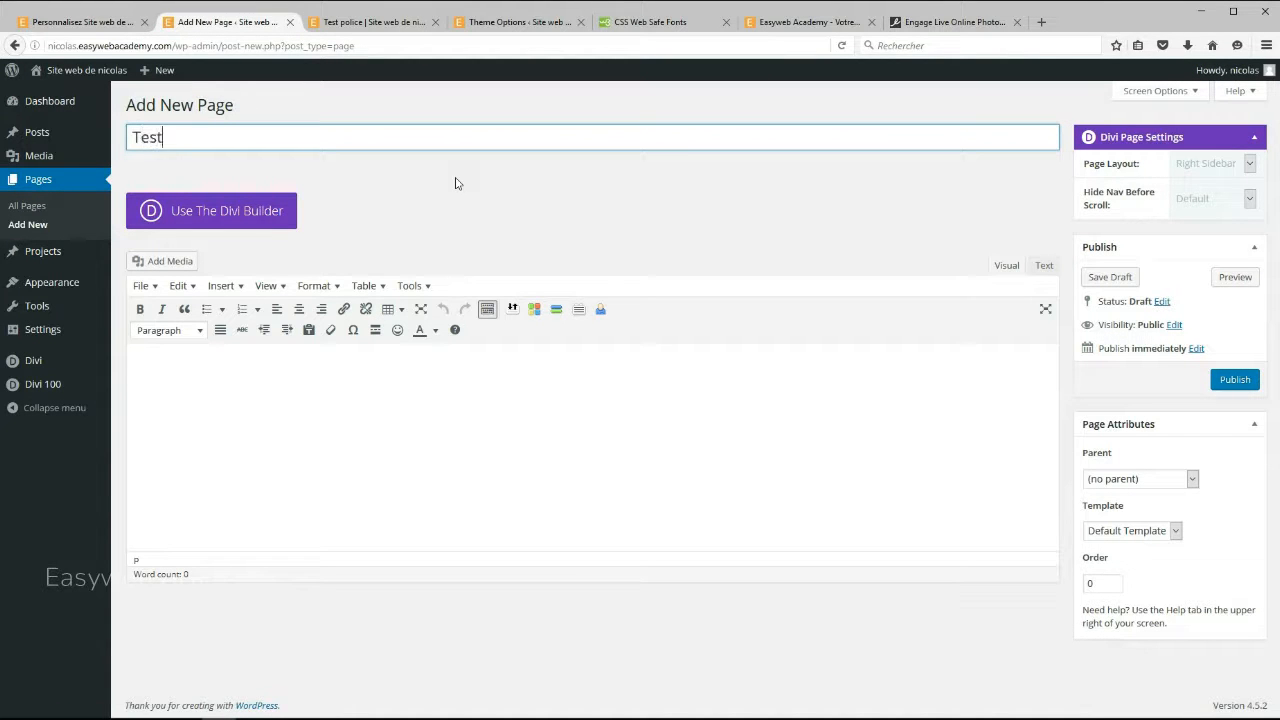
{"action": "type", "text": " police"}
{"action": "left_click", "coordinate": [190, 211]}
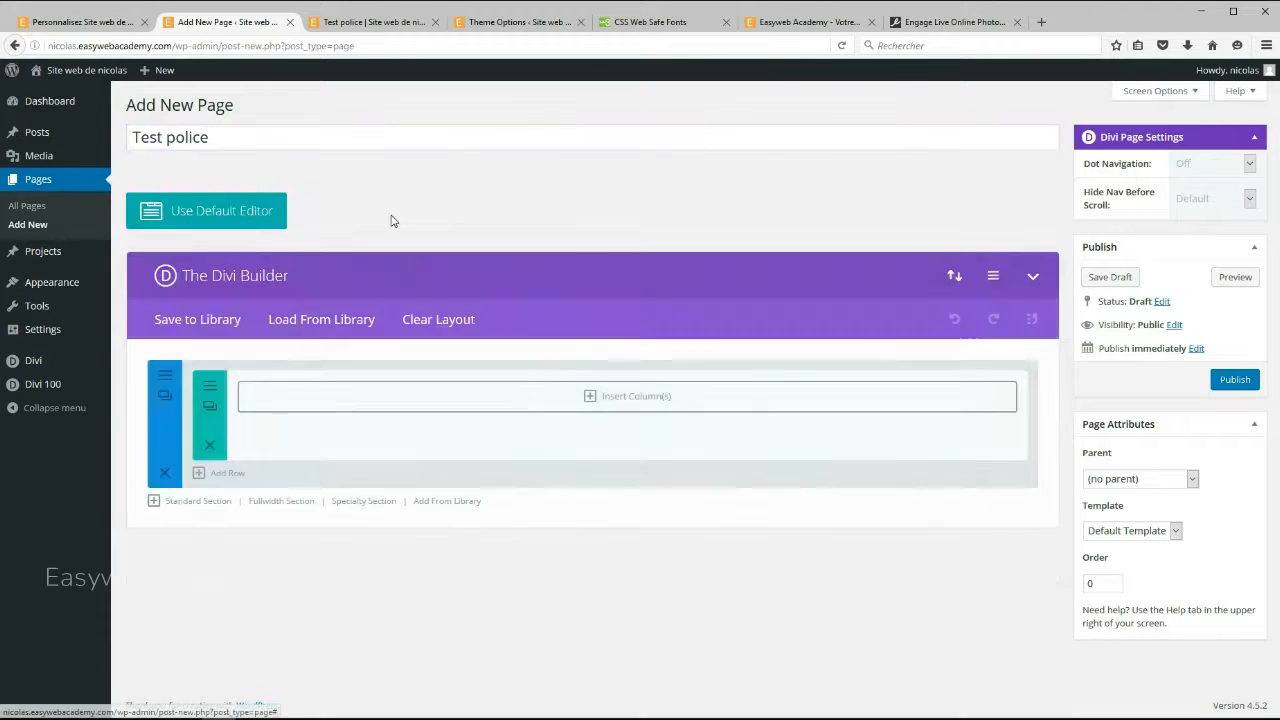
Insert a single full-width column row and save a Text module in it reading "Je suis un simple texte"
{"action": "left_click", "coordinate": [589, 398]}
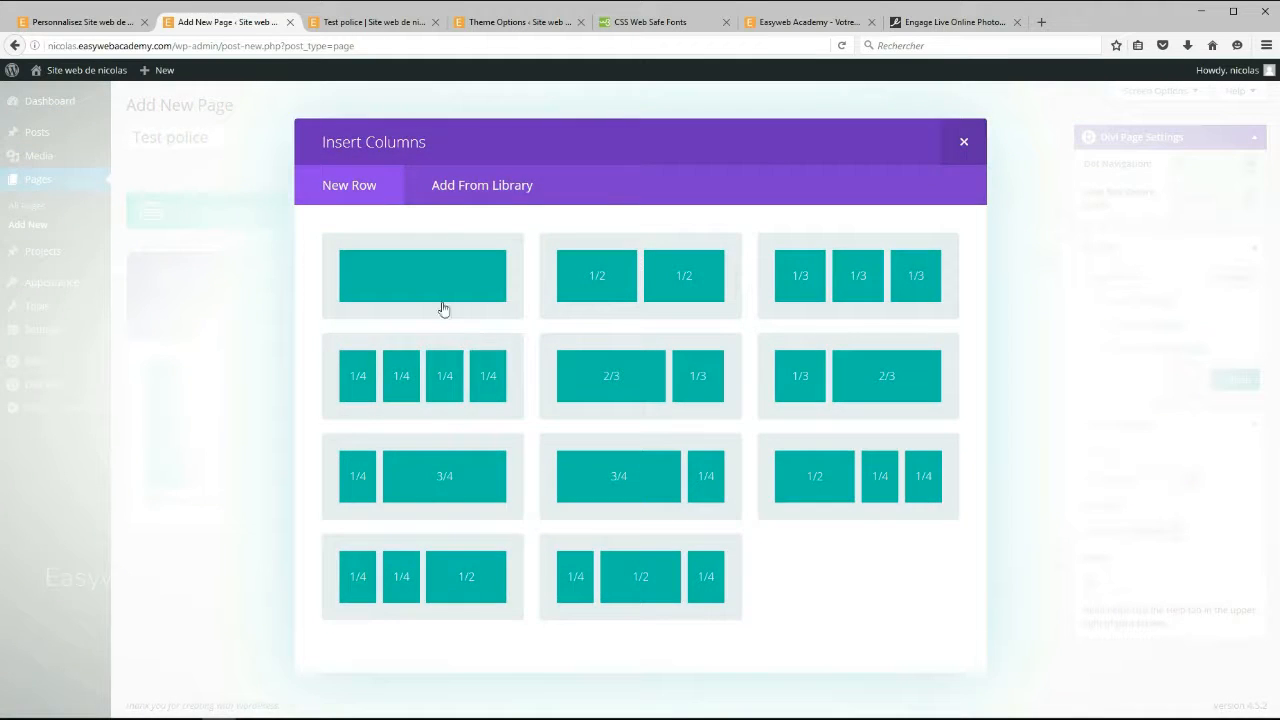
{"action": "left_click", "coordinate": [443, 306]}
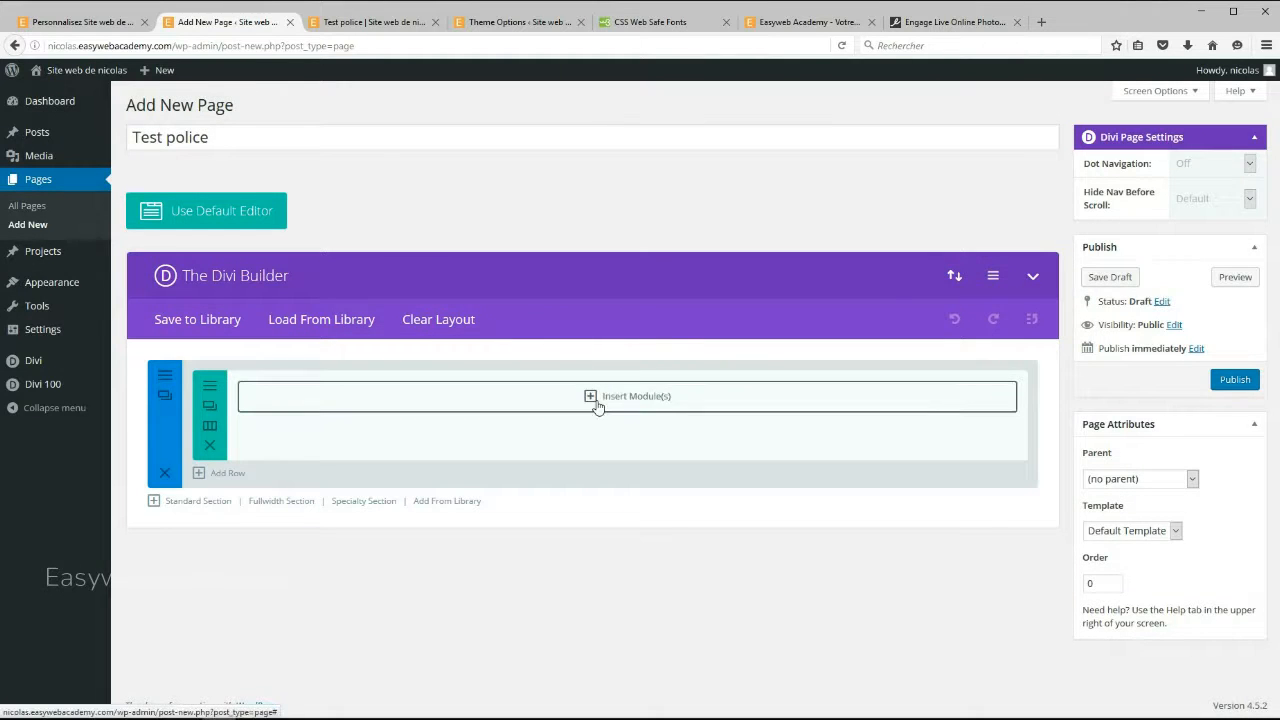
{"action": "left_click", "coordinate": [600, 398]}
{"action": "scroll", "coordinate": [640, 383], "scroll_direction": "down", "scroll_amount": 5}
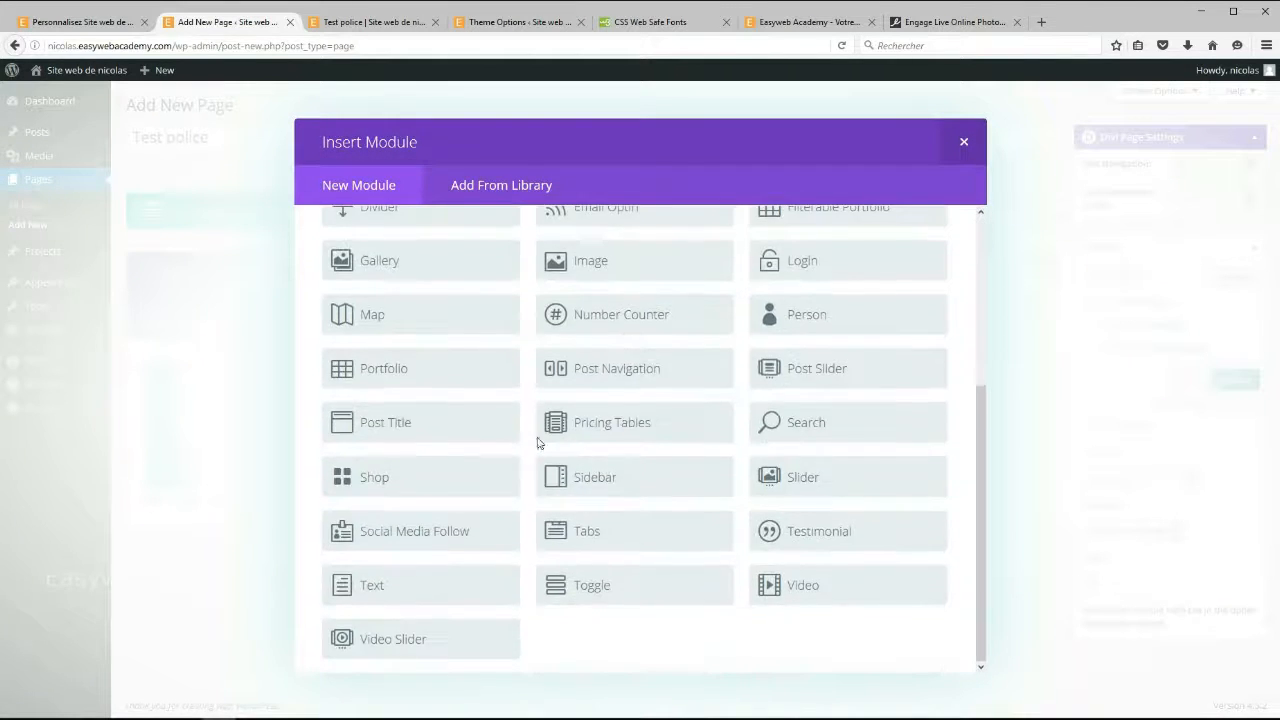
{"action": "left_click", "coordinate": [363, 586]}
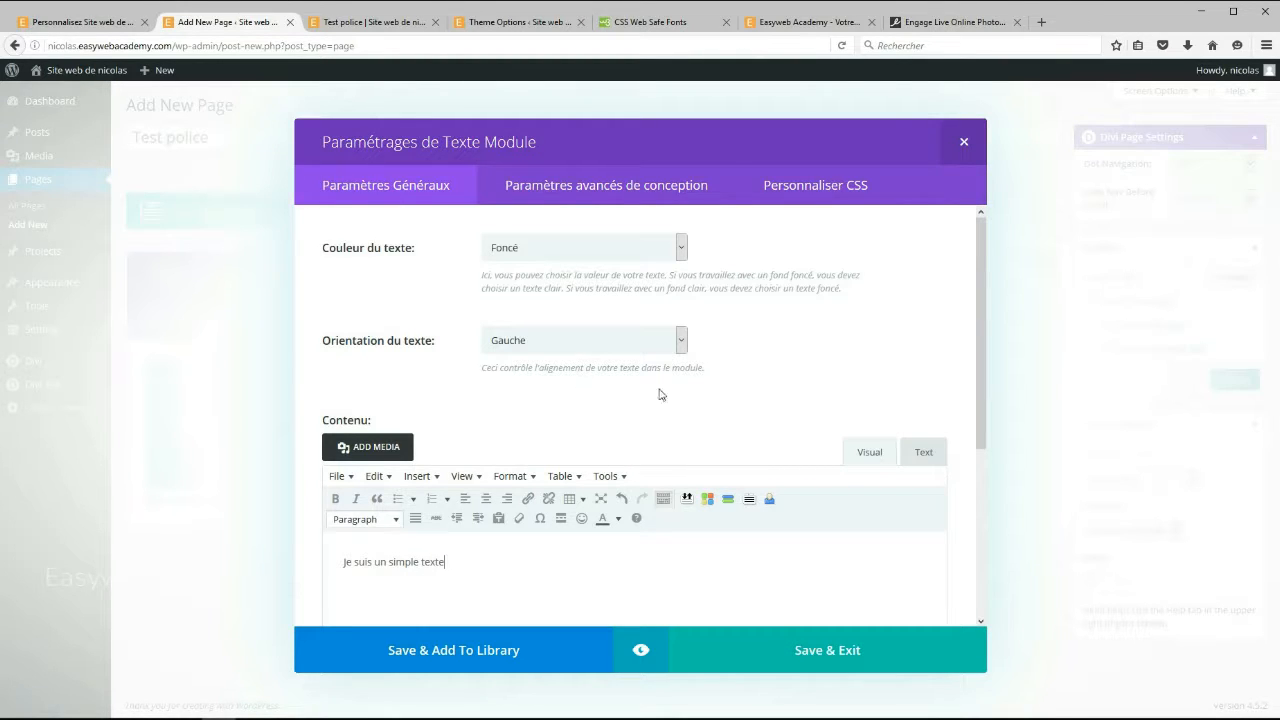
{"action": "left_click", "coordinate": [615, 188]}
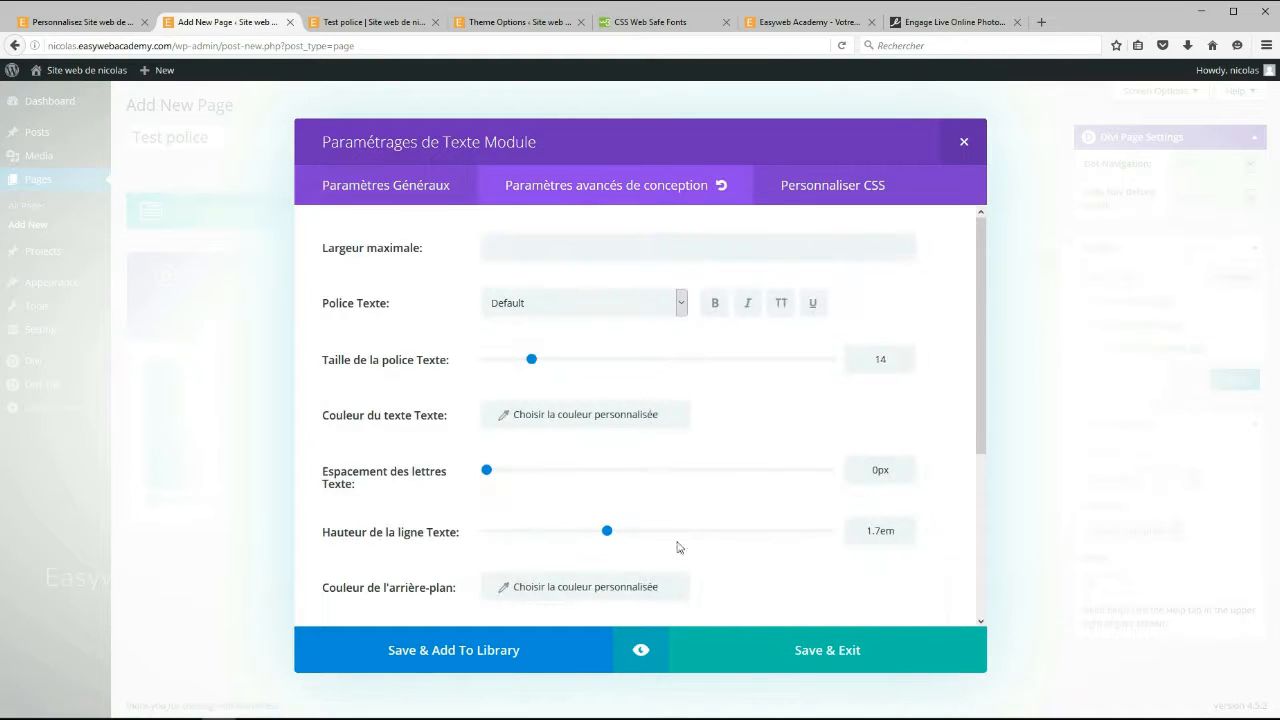
{"action": "left_click", "coordinate": [779, 662]}
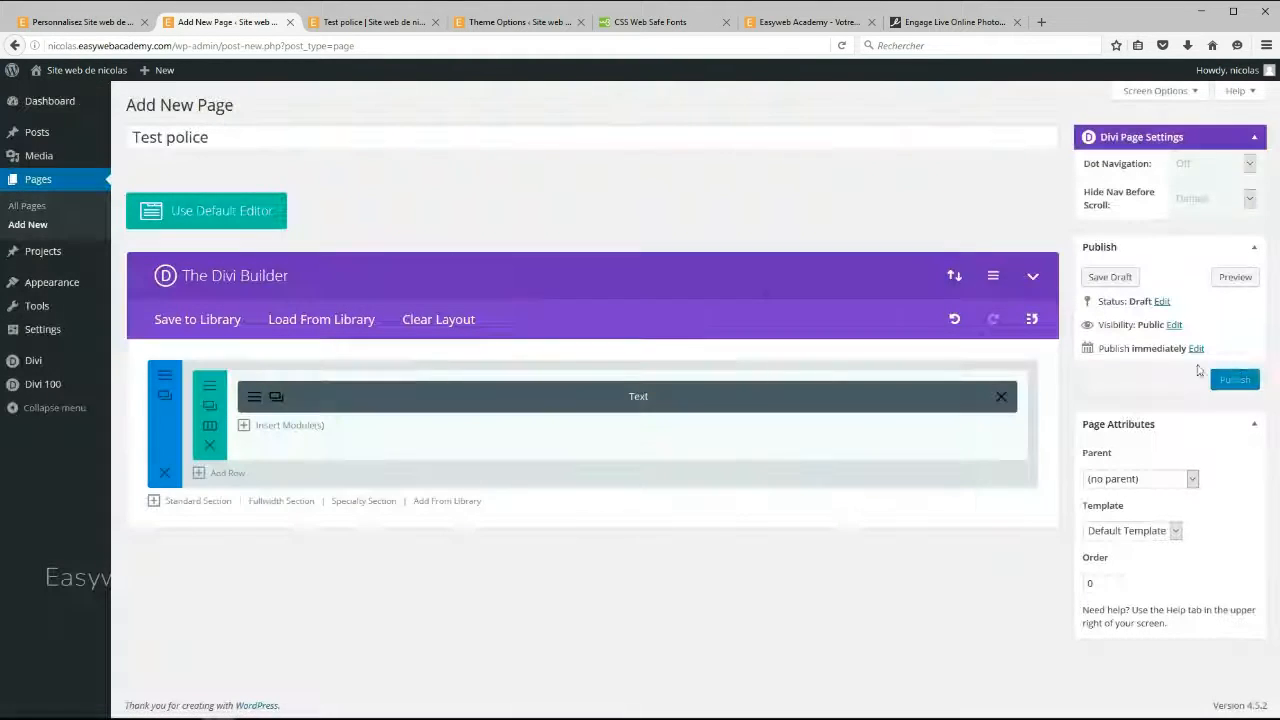
Publish the "Test police" page, open its permalink in a new tab and close the duplicate page tab
{"action": "left_click", "coordinate": [1236, 378]}
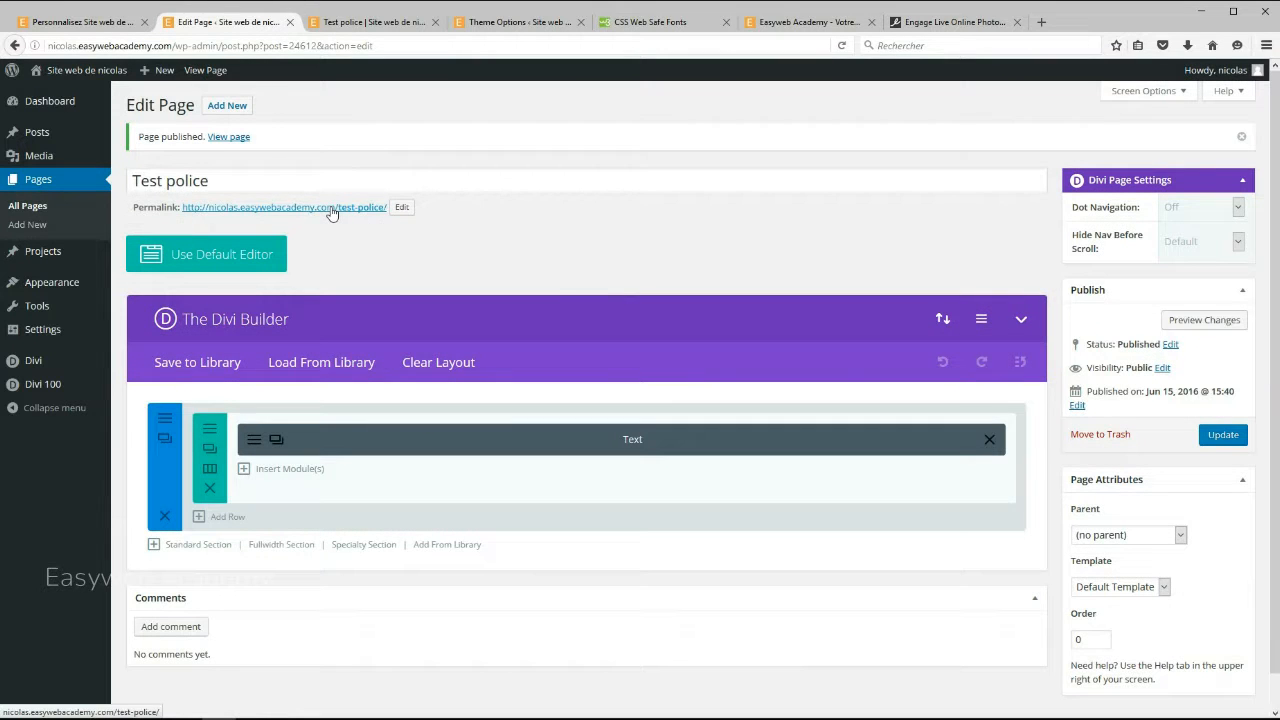
{"action": "right_click", "coordinate": [331, 208]}
{"action": "left_click", "coordinate": [420, 222]}
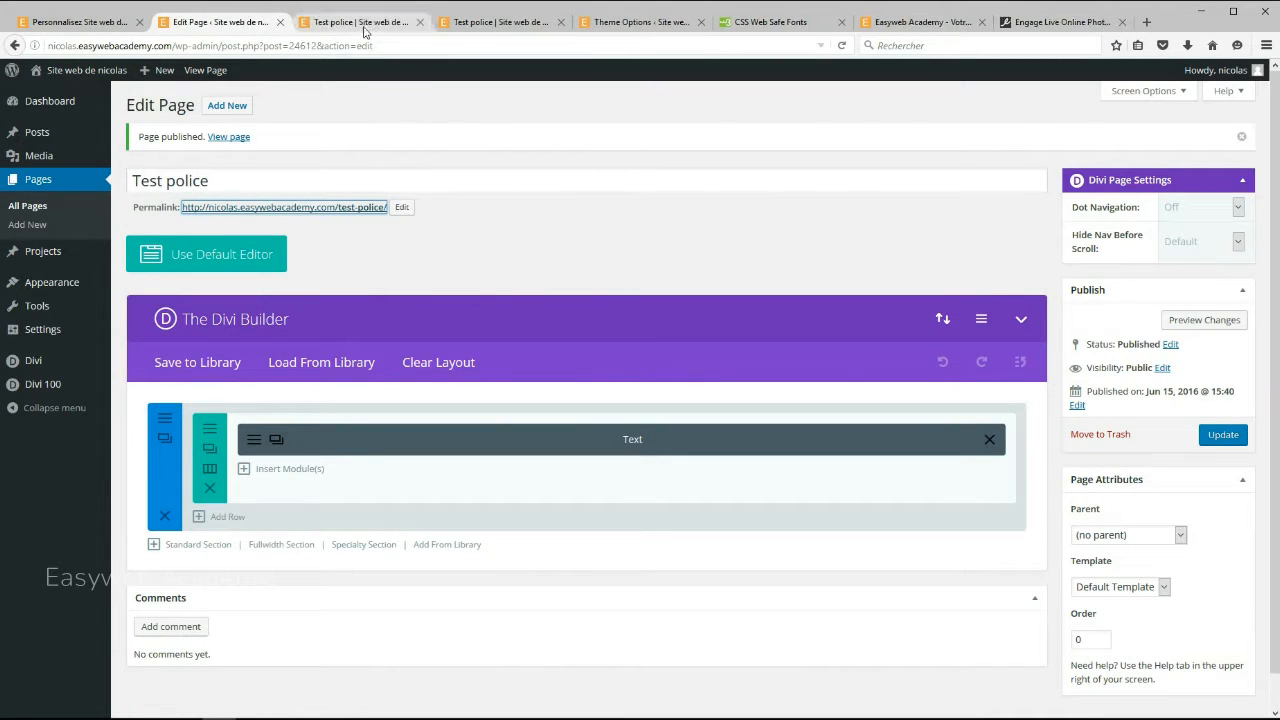
{"action": "left_click", "coordinate": [560, 23]}
{"action": "left_click", "coordinate": [362, 22]}
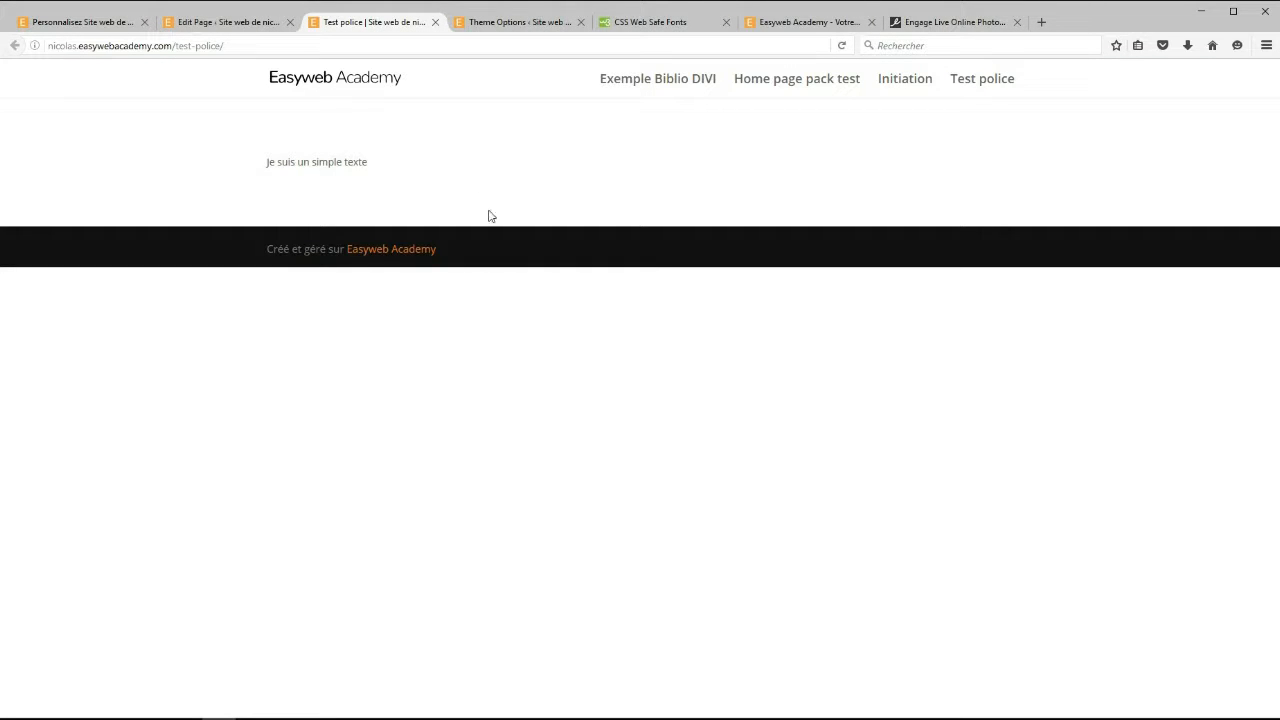
Inspect the computed font family, size and weight of the "Je suis un simple texte" paragraph, and close the inspector
{"action": "right_click", "coordinate": [326, 162]}
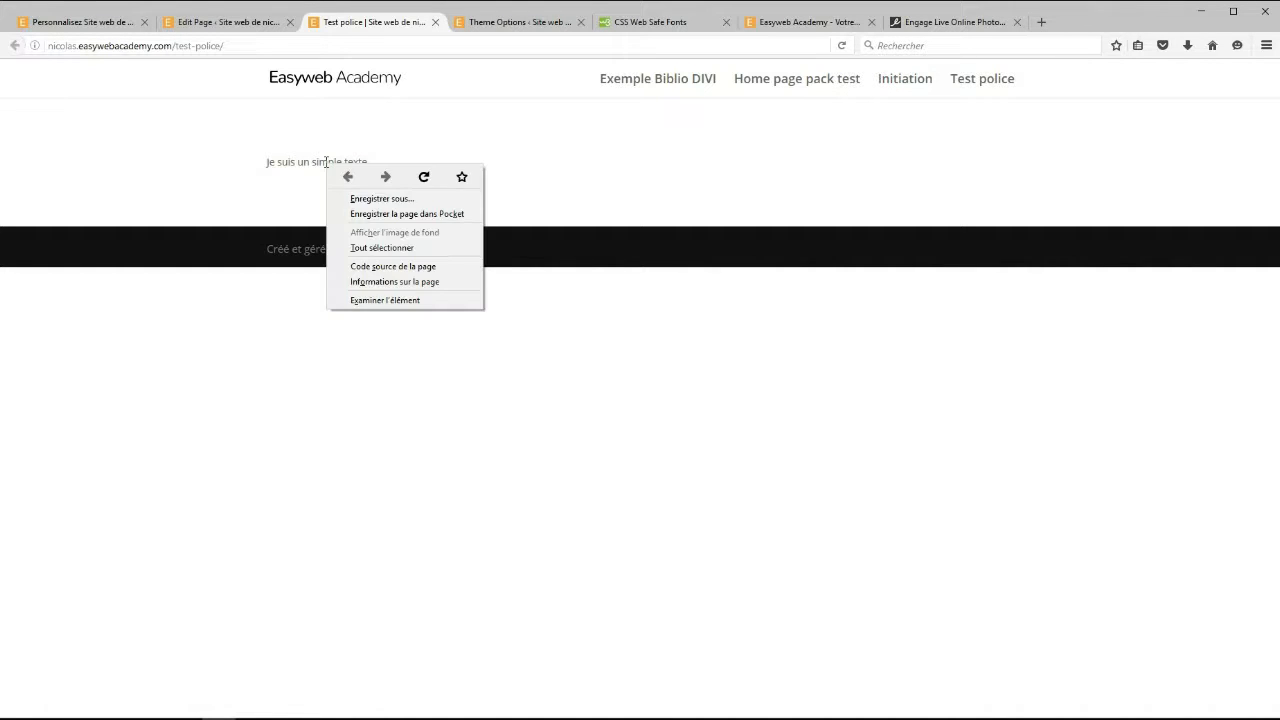
{"action": "left_click", "coordinate": [380, 305]}
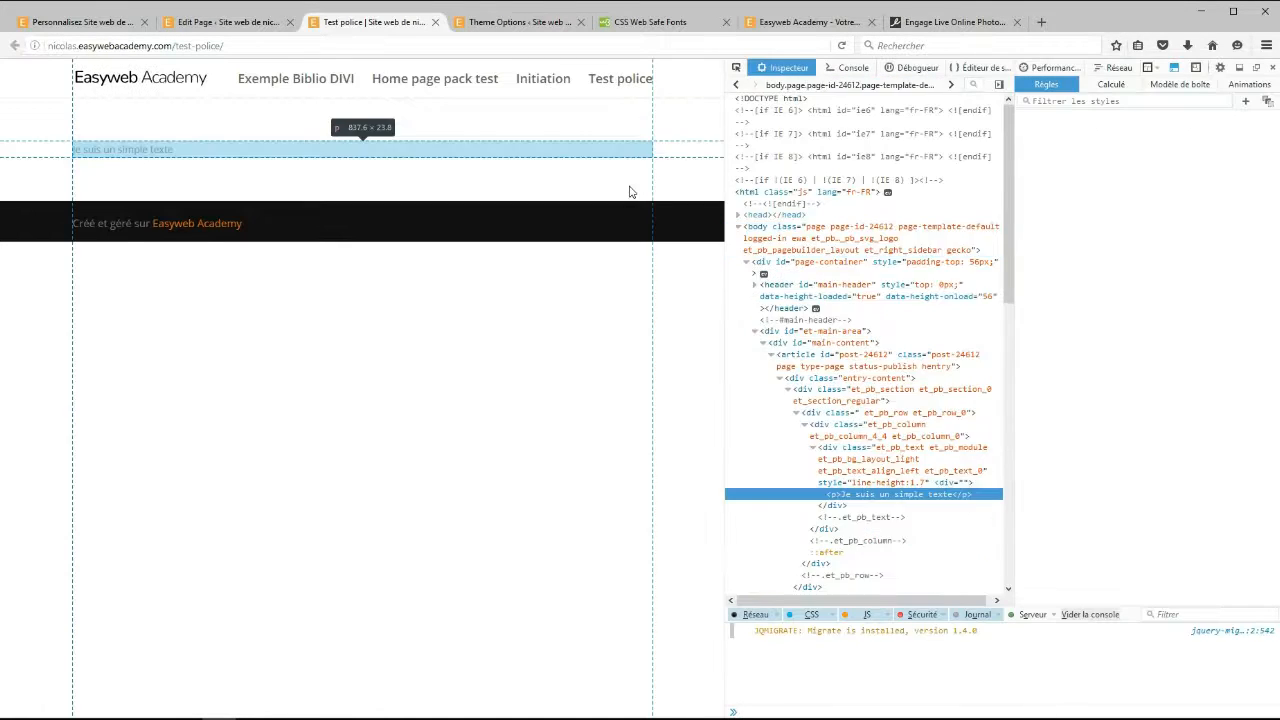
{"action": "left_click", "coordinate": [1111, 84]}
{"action": "scroll", "coordinate": [1124, 251], "scroll_direction": "down", "scroll_amount": 8}
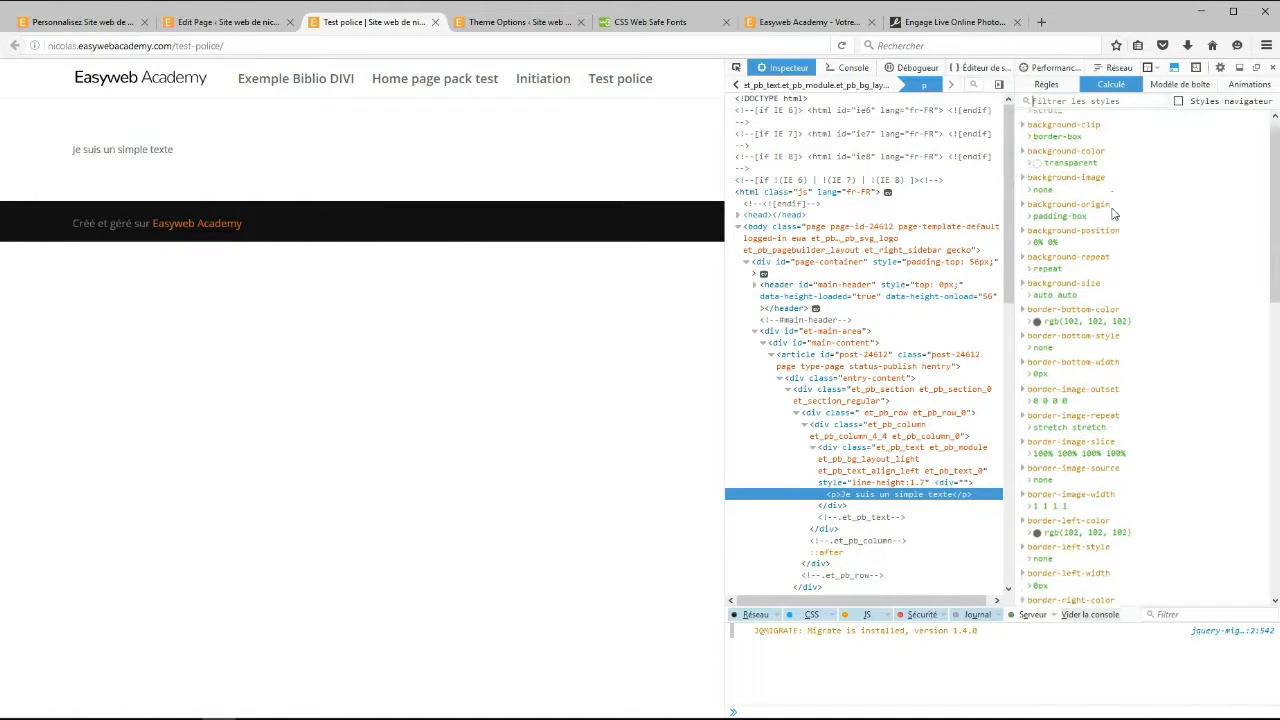
{"action": "scroll", "coordinate": [1107, 240], "scroll_direction": "down", "scroll_amount": 5}
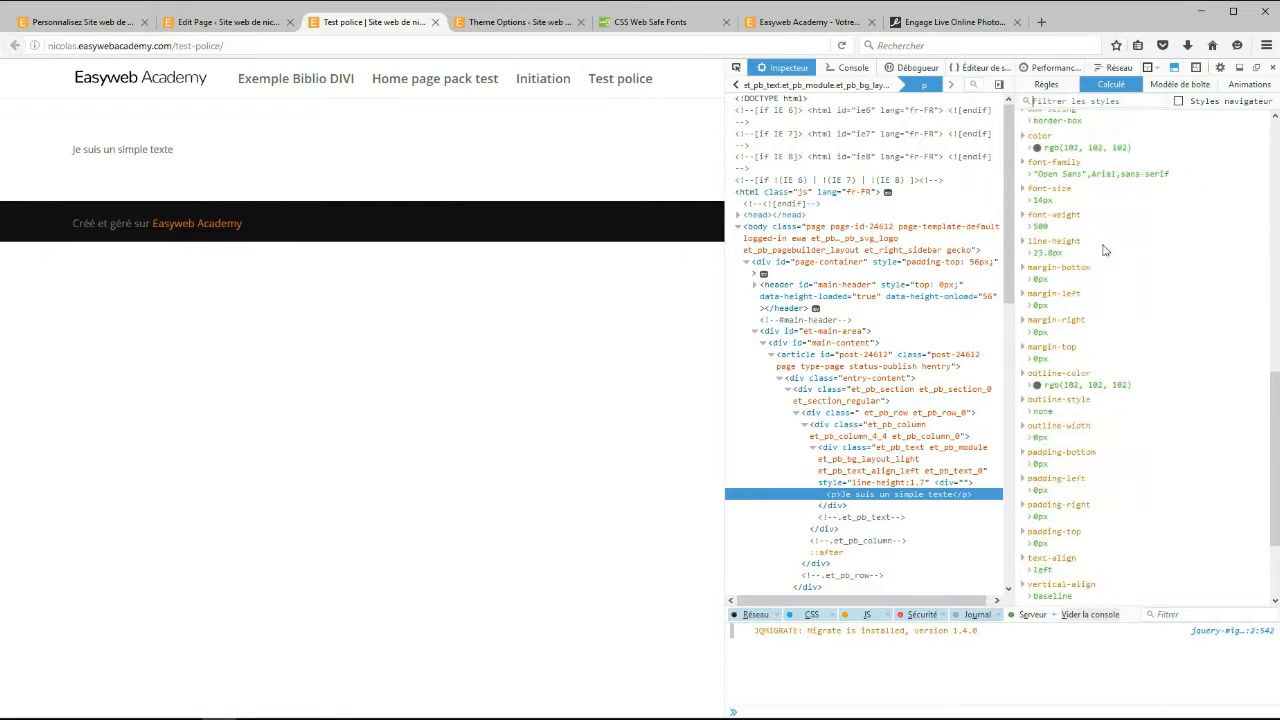
{"action": "scroll", "coordinate": [1090, 248], "scroll_direction": "up", "scroll_amount": 1}
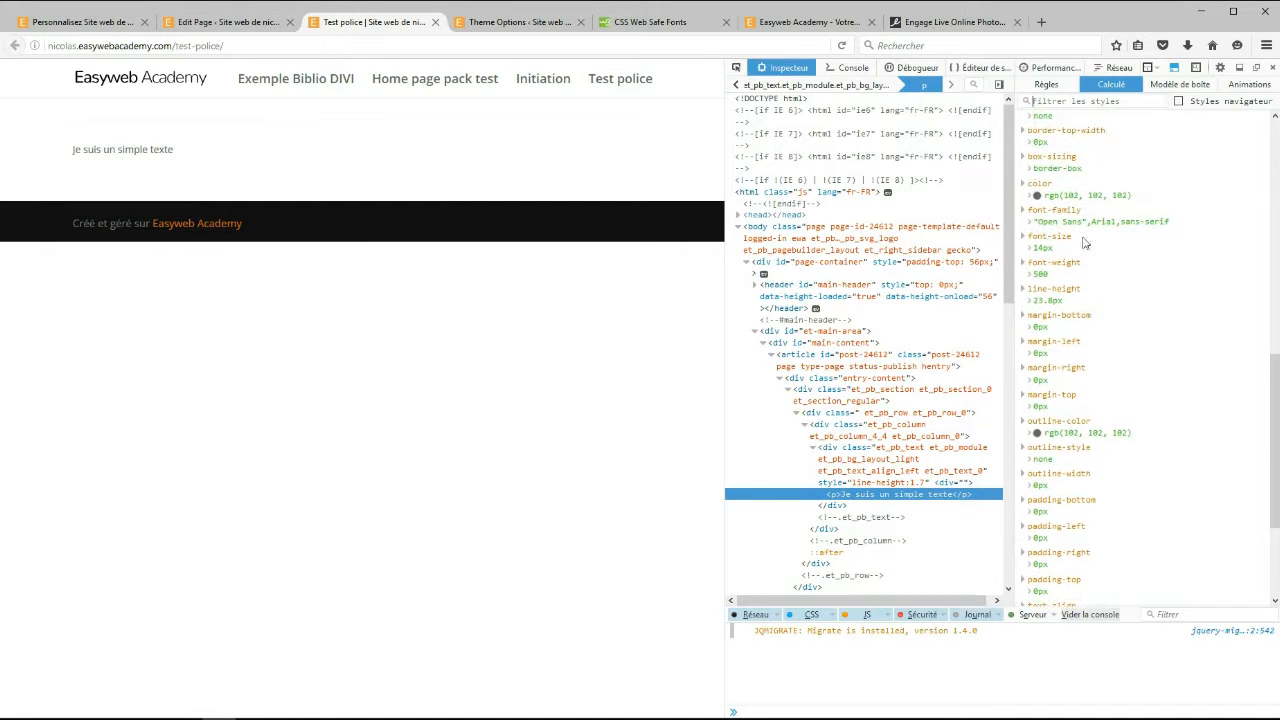
{"action": "mouse_move", "coordinate": [1076, 228]}
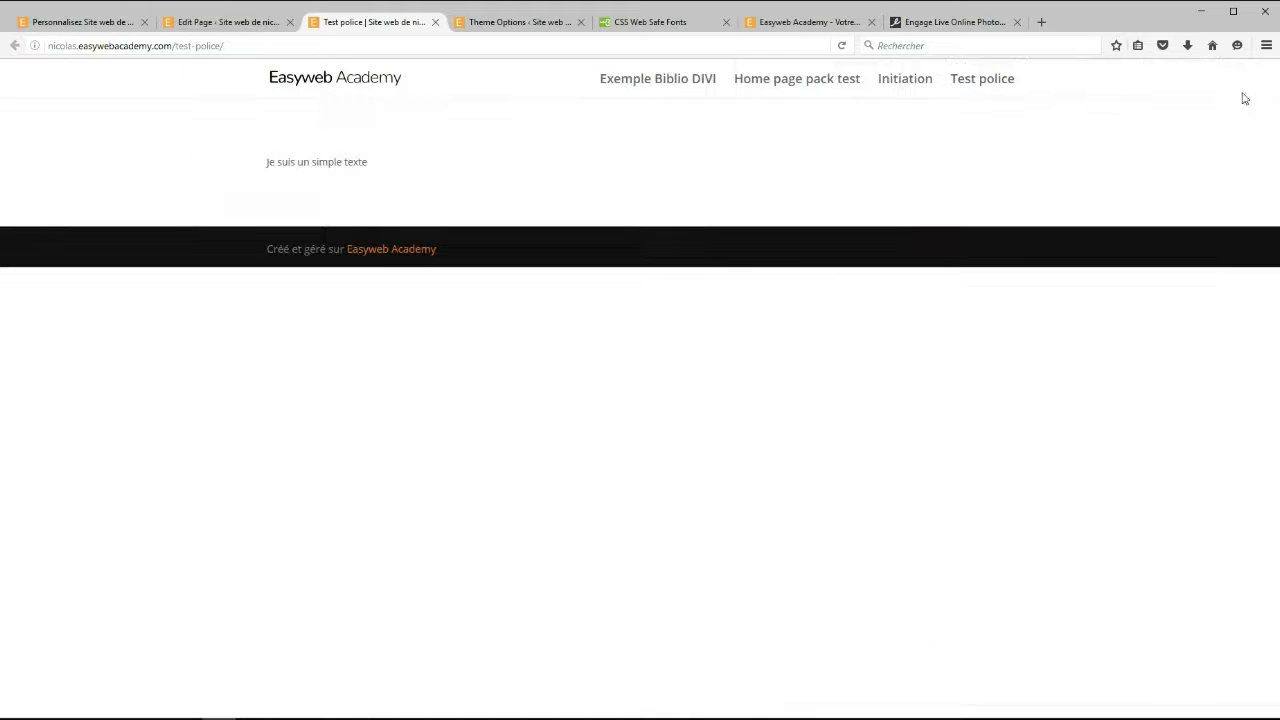
{"action": "left_click", "coordinate": [1272, 67]}
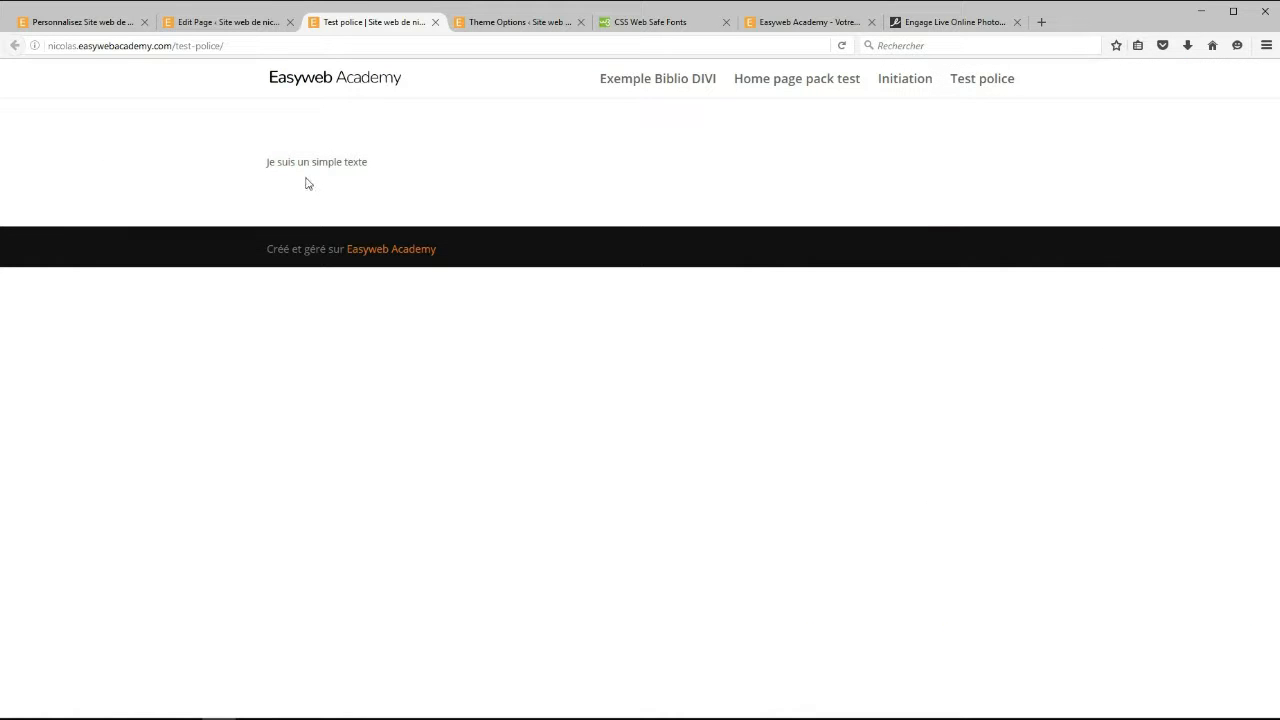
Return to editing the Test police page and set the Text module's font to Oswald in its advanced design settings
{"action": "left_click", "coordinate": [228, 22]}
{"action": "scroll", "coordinate": [523, 214], "scroll_direction": "down", "scroll_amount": 1}
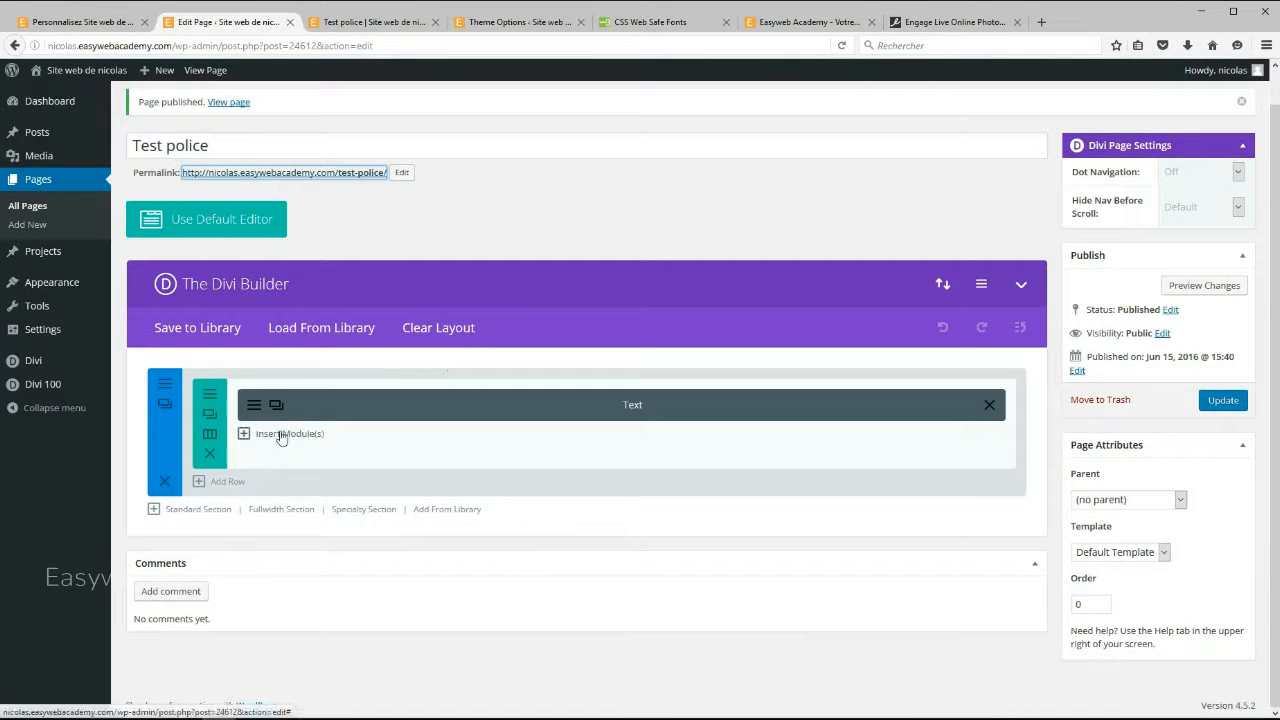
{"action": "left_click", "coordinate": [253, 407]}
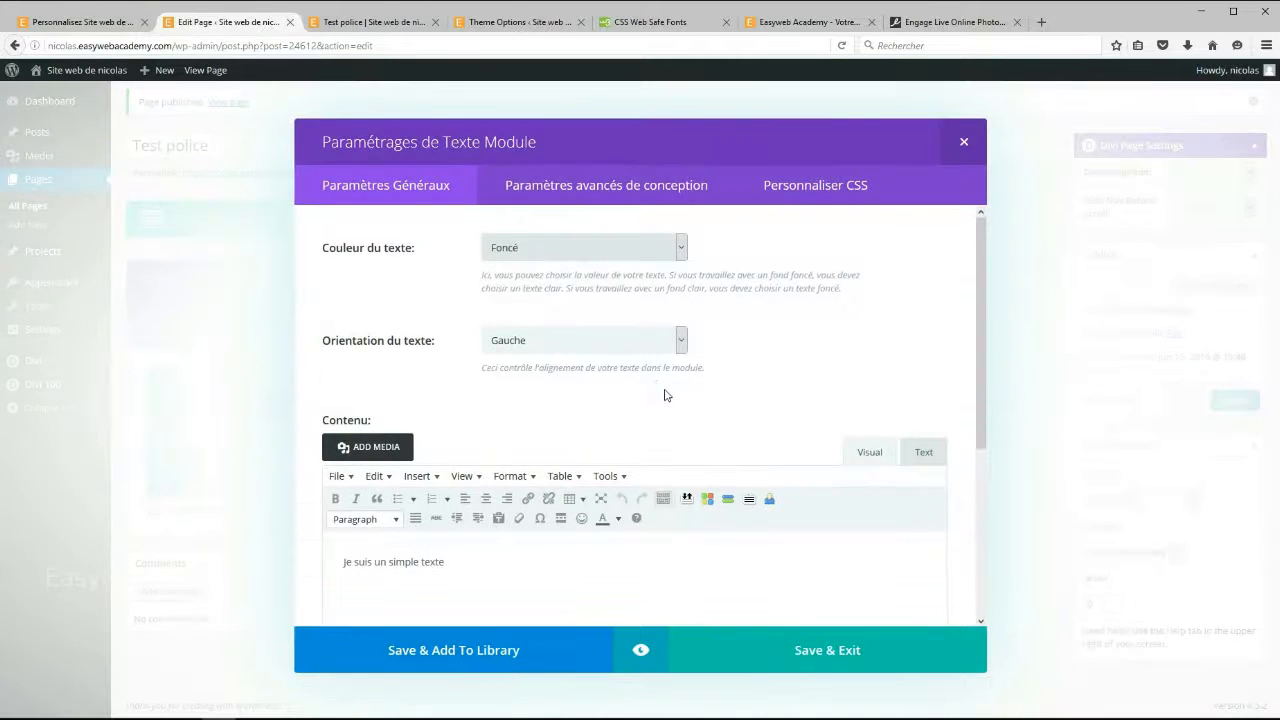
{"action": "left_click", "coordinate": [566, 190]}
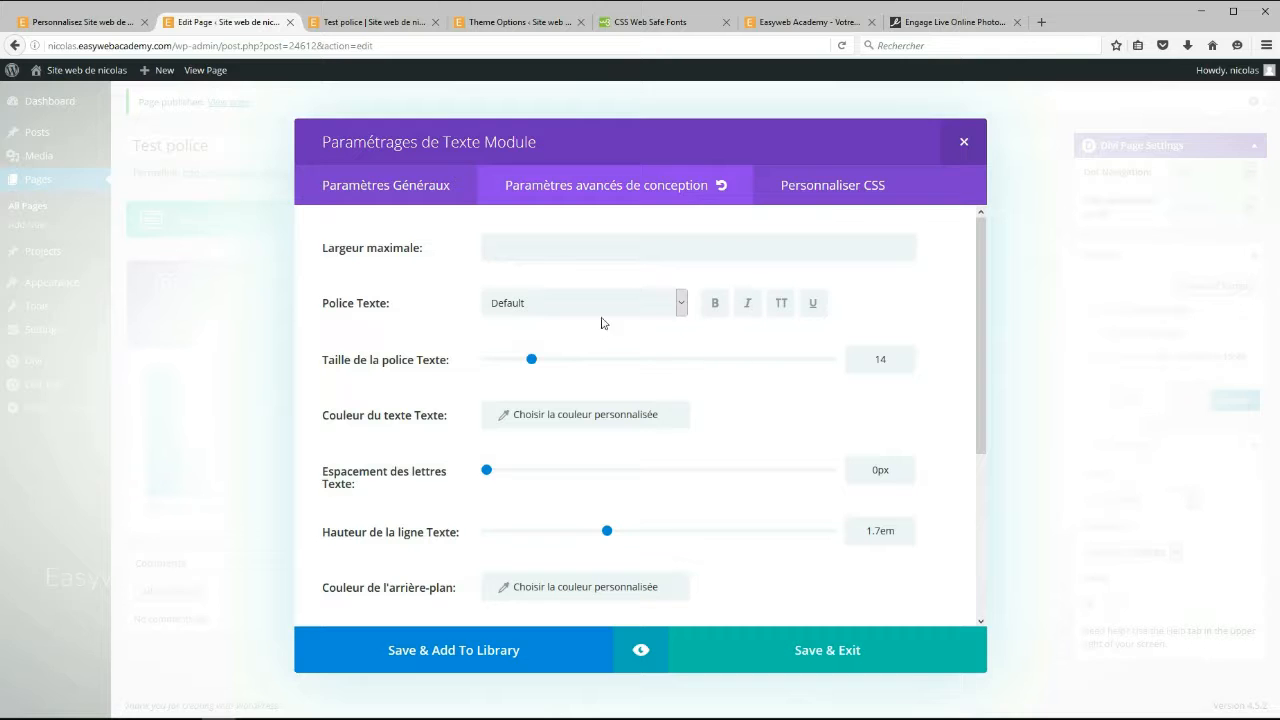
{"action": "left_click", "coordinate": [681, 303]}
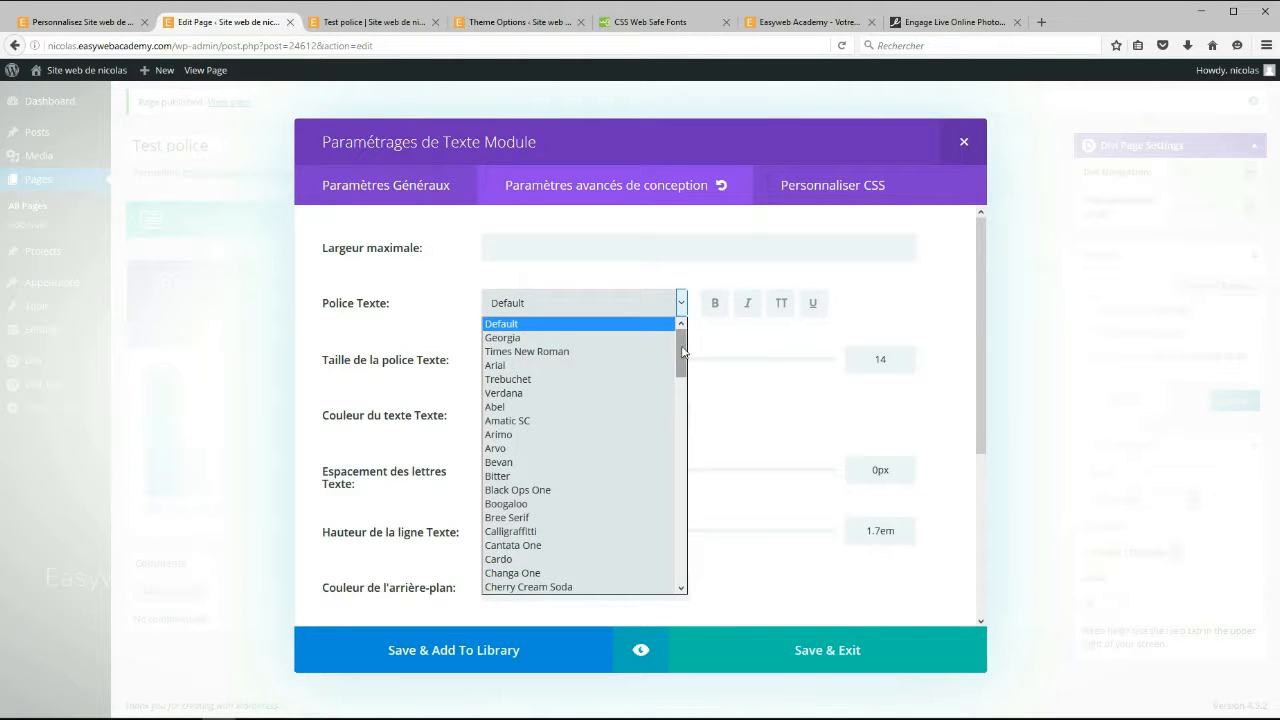
{"action": "left_click_drag", "start_coordinate": [683, 351], "coordinate": [677, 482]}
{"action": "left_click", "coordinate": [570, 451]}
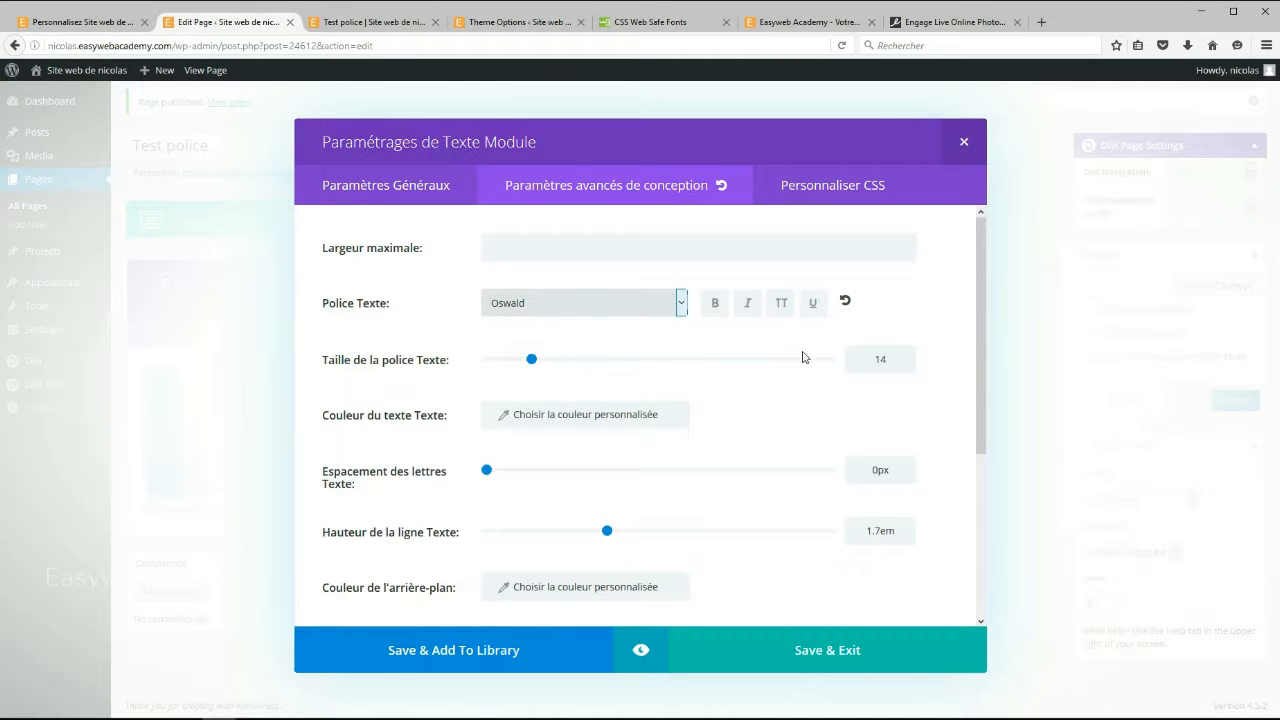
{"action": "left_click", "coordinate": [765, 339]}
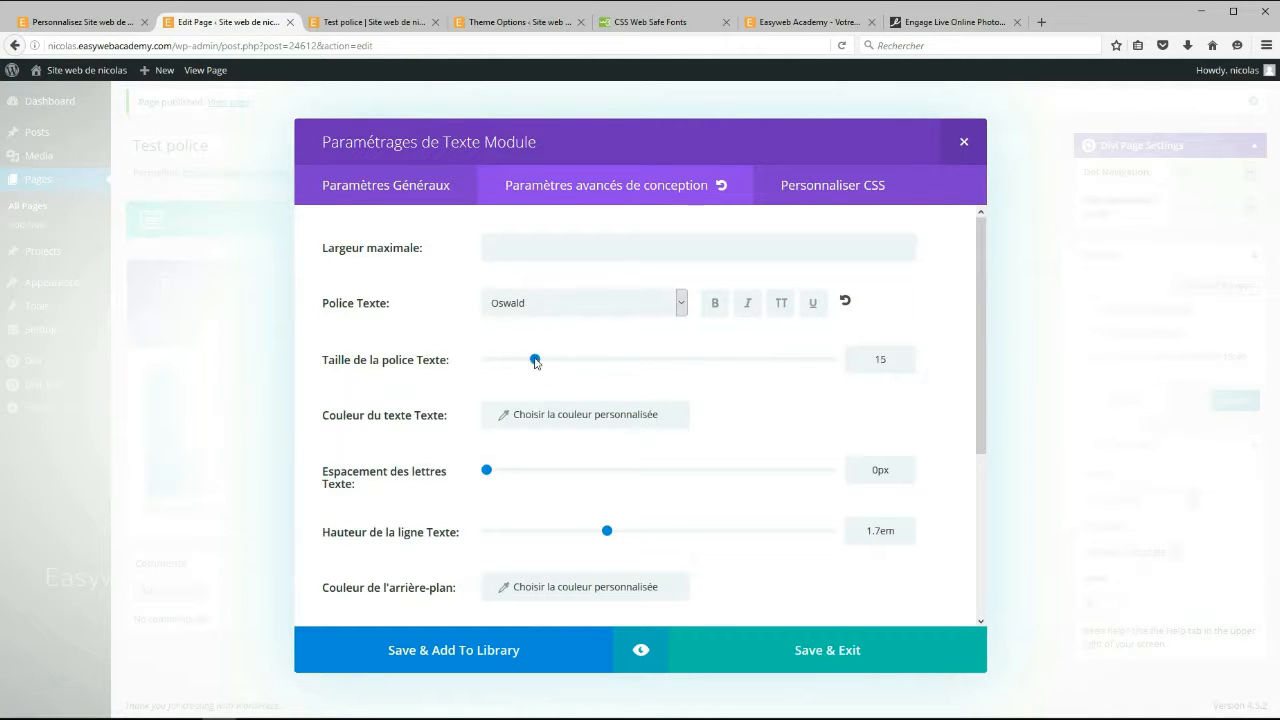
Enable per-device text sizes for the module, setting 60 for desktop, a smaller size for tablet and 20 for smartphone
{"action": "left_click_drag", "start_coordinate": [535, 362], "coordinate": [545, 361]}
{"action": "left_click", "coordinate": [926, 360]}
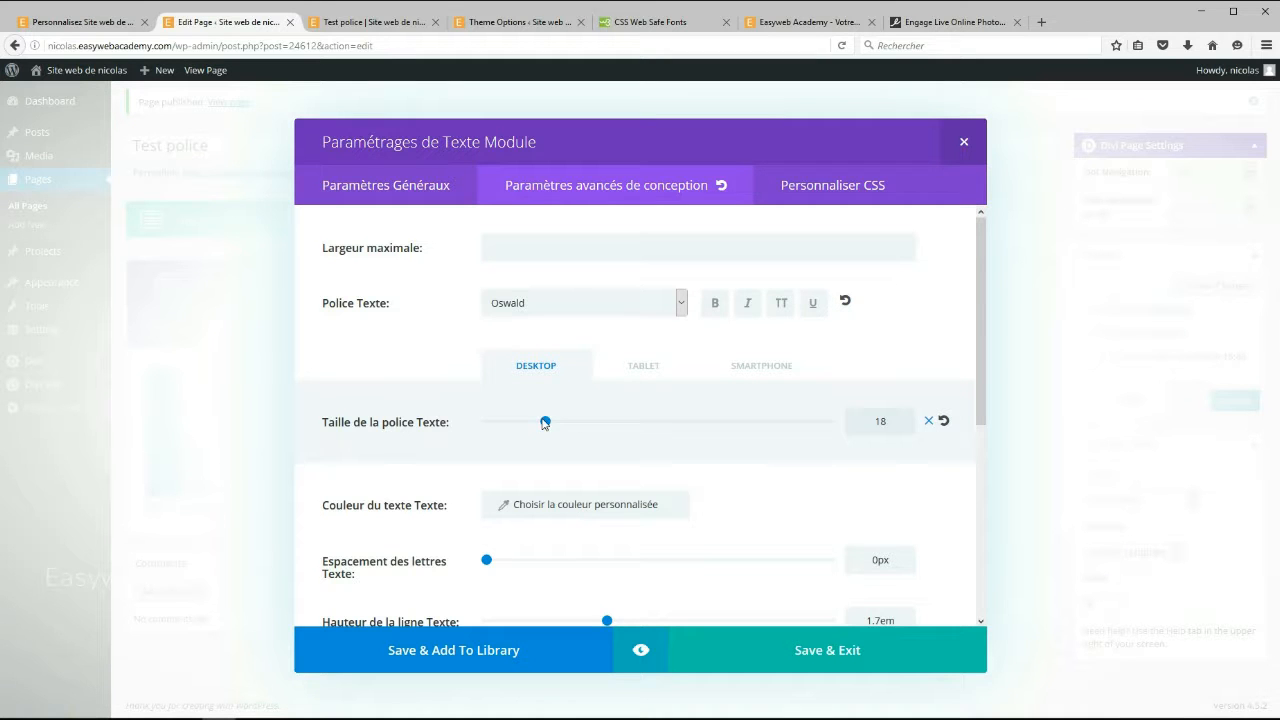
{"action": "left_click_drag", "start_coordinate": [544, 422], "coordinate": [694, 424]}
{"action": "left_click", "coordinate": [643, 367]}
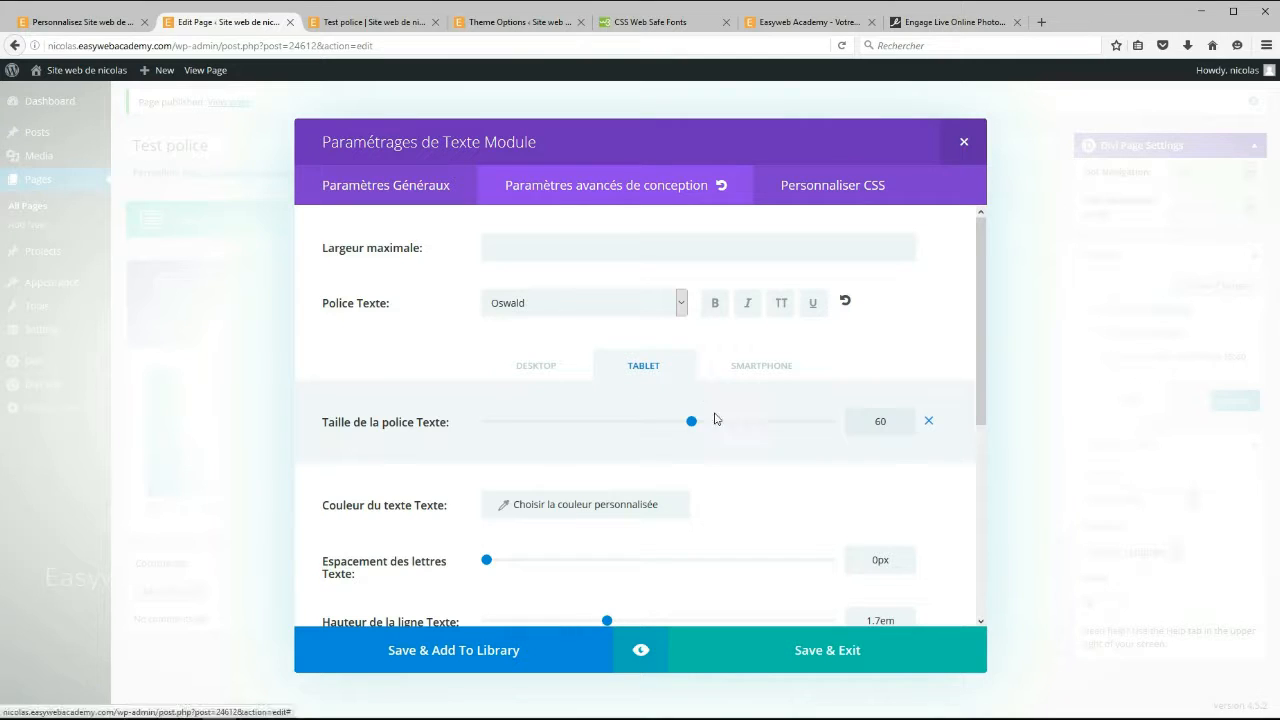
{"action": "left_click_drag", "start_coordinate": [693, 427], "coordinate": [552, 428]}
{"action": "left_click", "coordinate": [746, 368]}
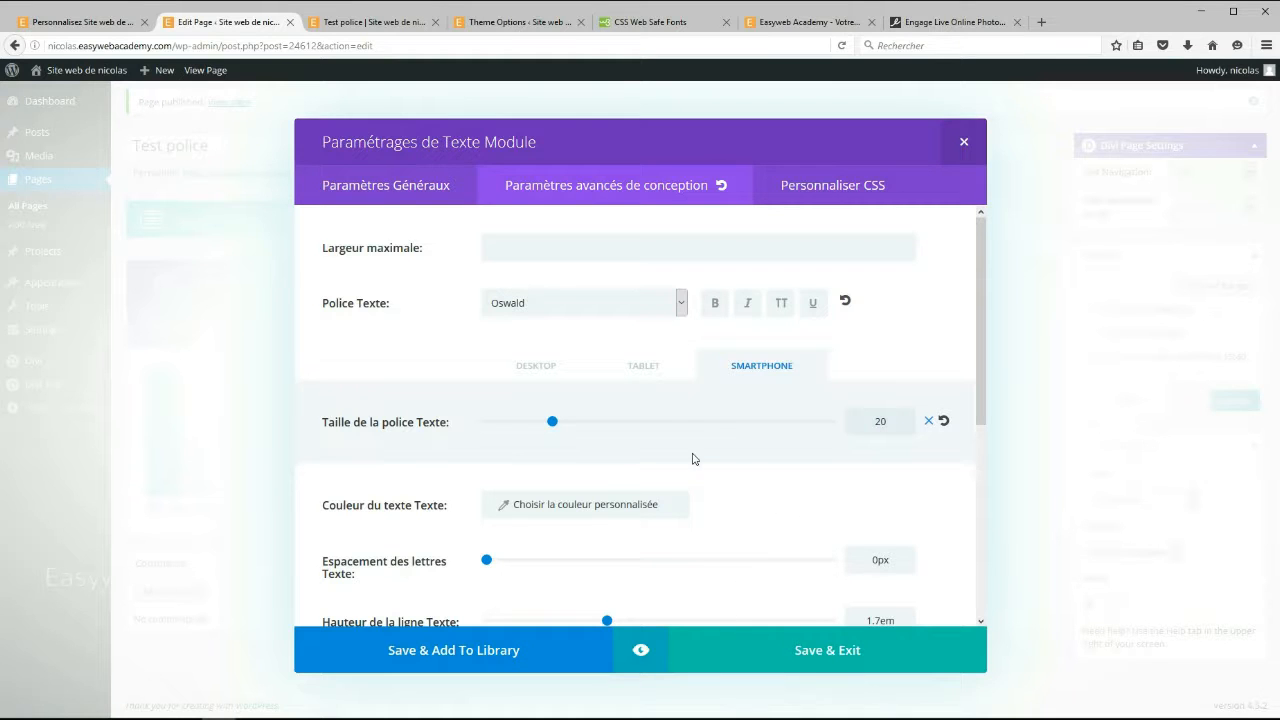
Preview the Text module at desktop, tablet and smartphone widths to compare its text sizes, and close the preview
{"action": "left_click", "coordinate": [641, 653]}
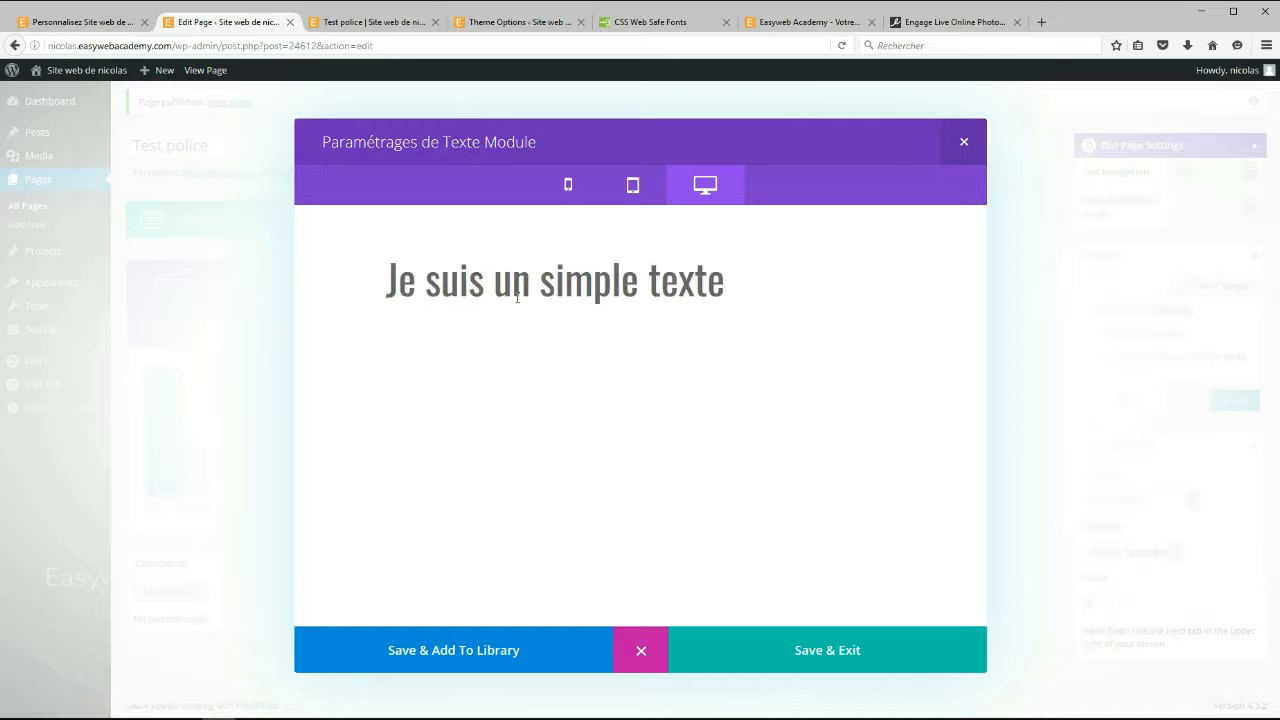
{"action": "left_click_drag", "start_coordinate": [724, 283], "coordinate": [565, 283]}
{"action": "left_click", "coordinate": [437, 283]}
{"action": "left_click", "coordinate": [634, 187]}
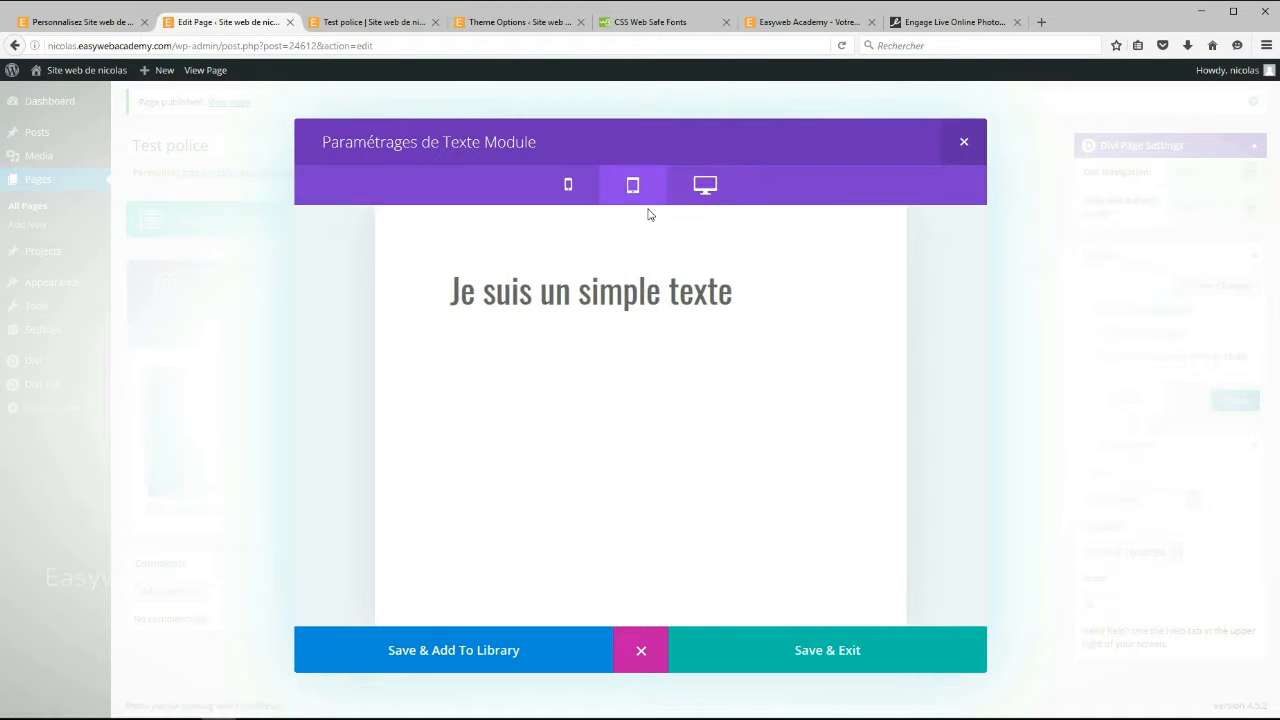
{"action": "left_click", "coordinate": [569, 188]}
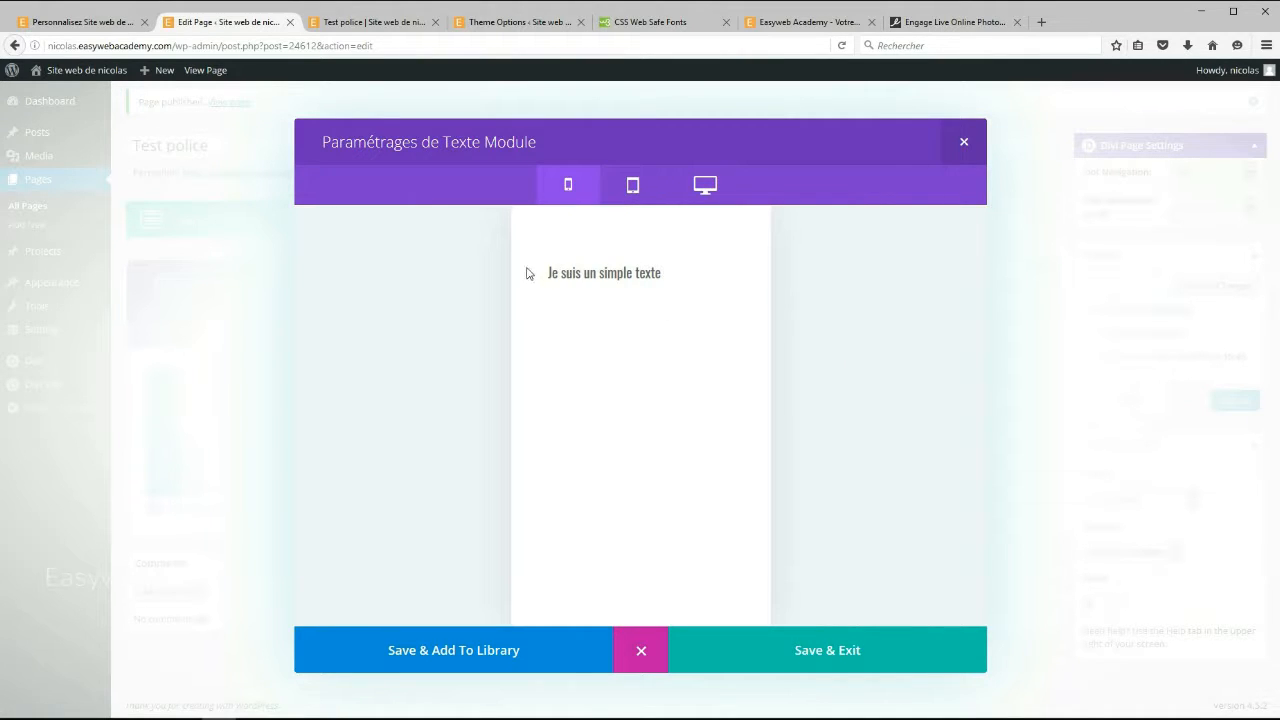
{"action": "left_click", "coordinate": [641, 190]}
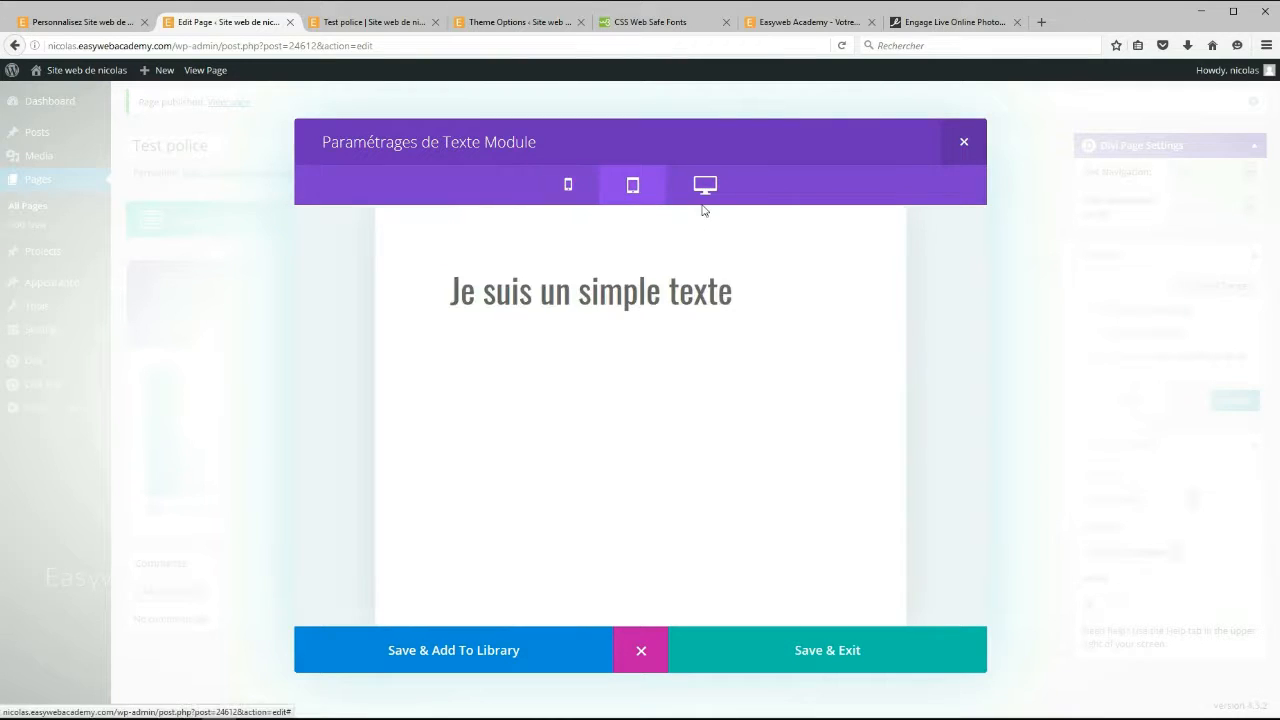
{"action": "left_click", "coordinate": [707, 197]}
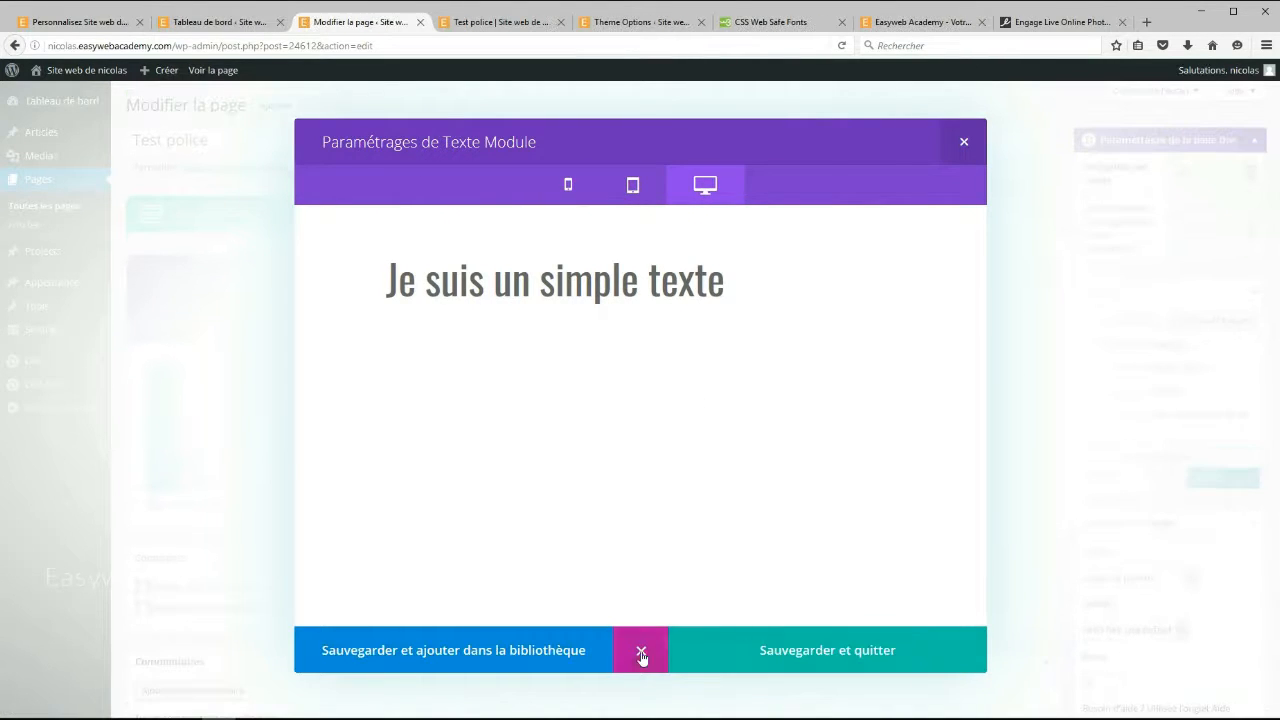
{"action": "left_click", "coordinate": [641, 651]}
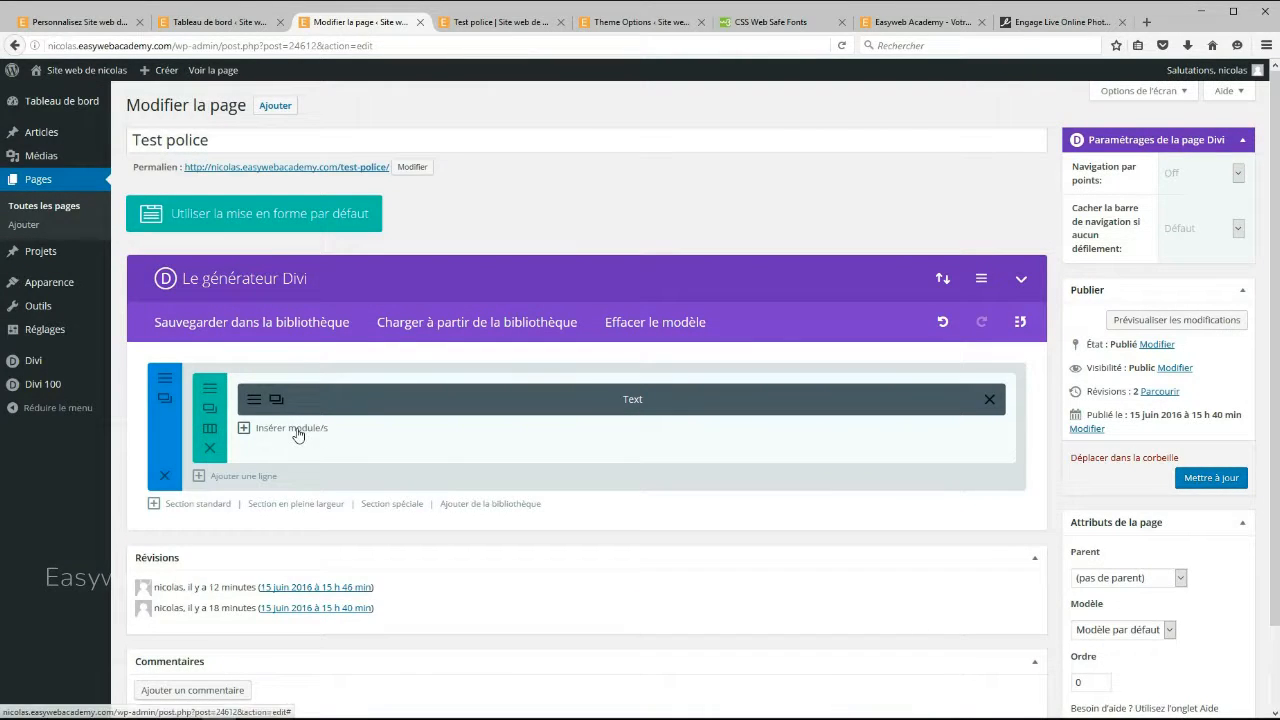
Insert a second Text module below the first with three lines: "Titre 1", "Titre 2" and "Simple corps de texte"
{"action": "left_click", "coordinate": [297, 432]}
{"action": "scroll", "coordinate": [437, 451], "scroll_direction": "down", "scroll_amount": 3}
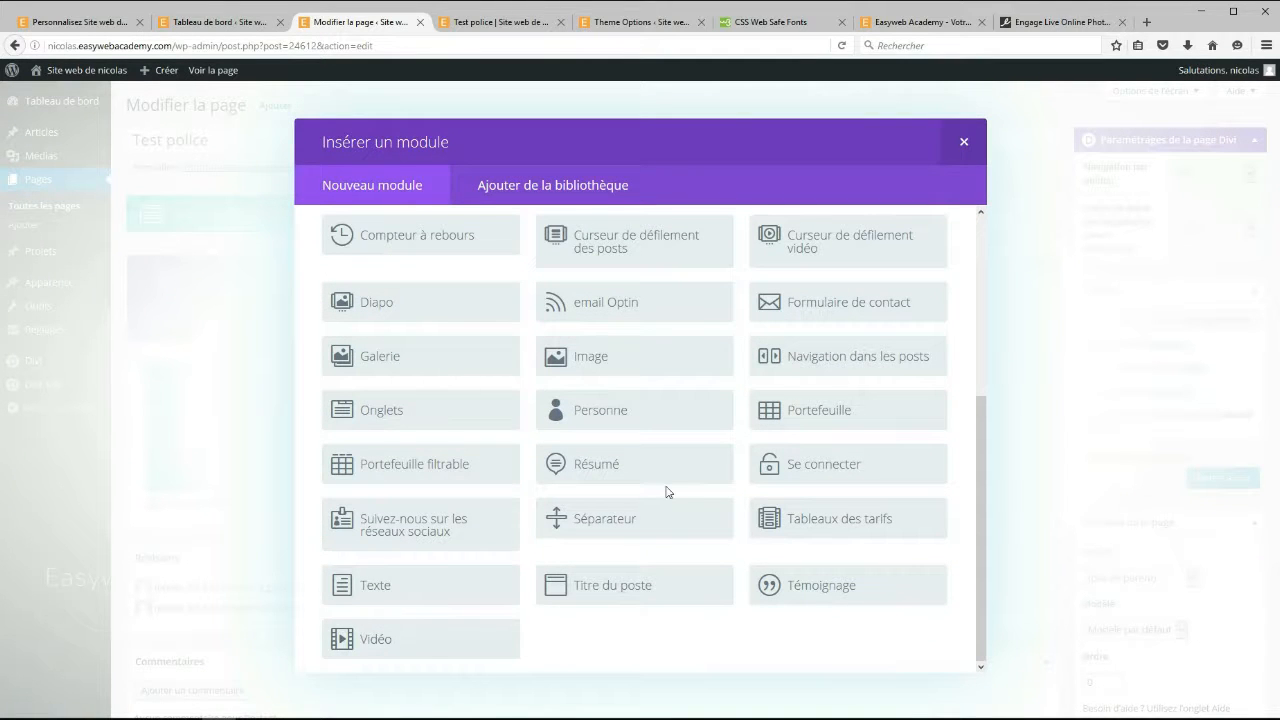
{"action": "left_click", "coordinate": [365, 590]}
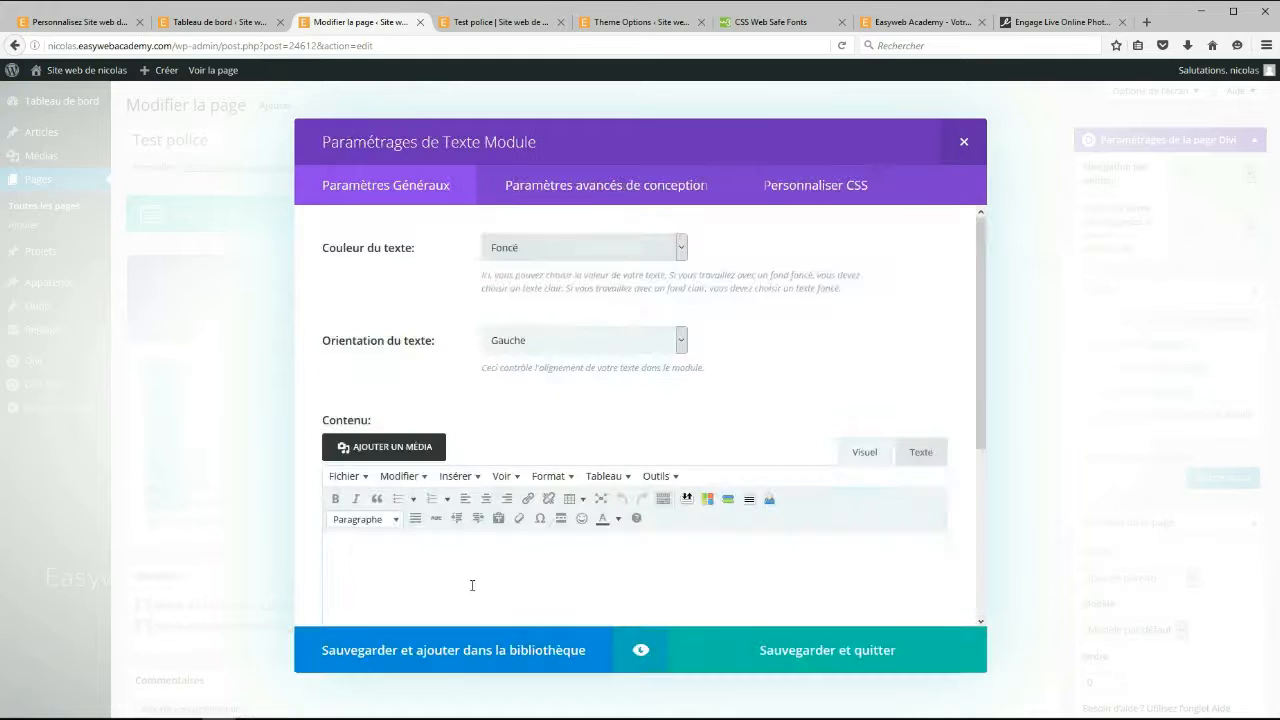
{"action": "scroll", "coordinate": [609, 426], "scroll_direction": "down", "scroll_amount": 3}
{"action": "left_click", "coordinate": [539, 440]}
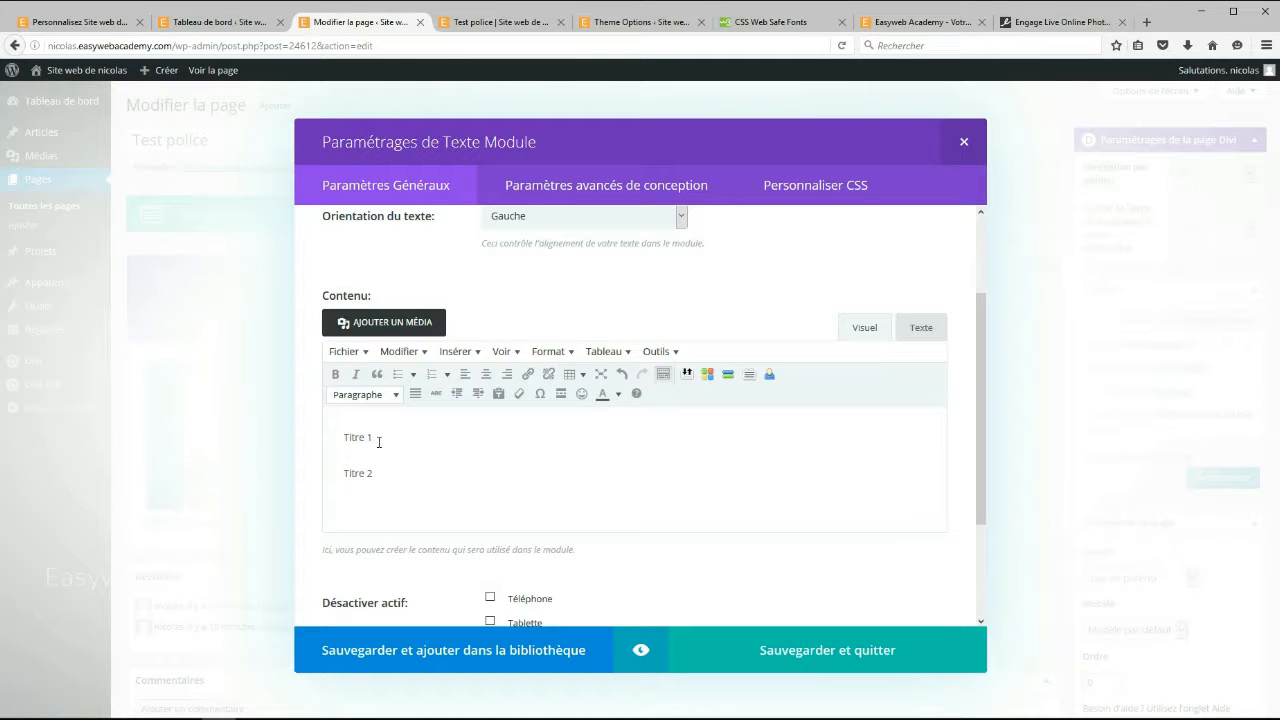
{"action": "key", "text": "Return"}
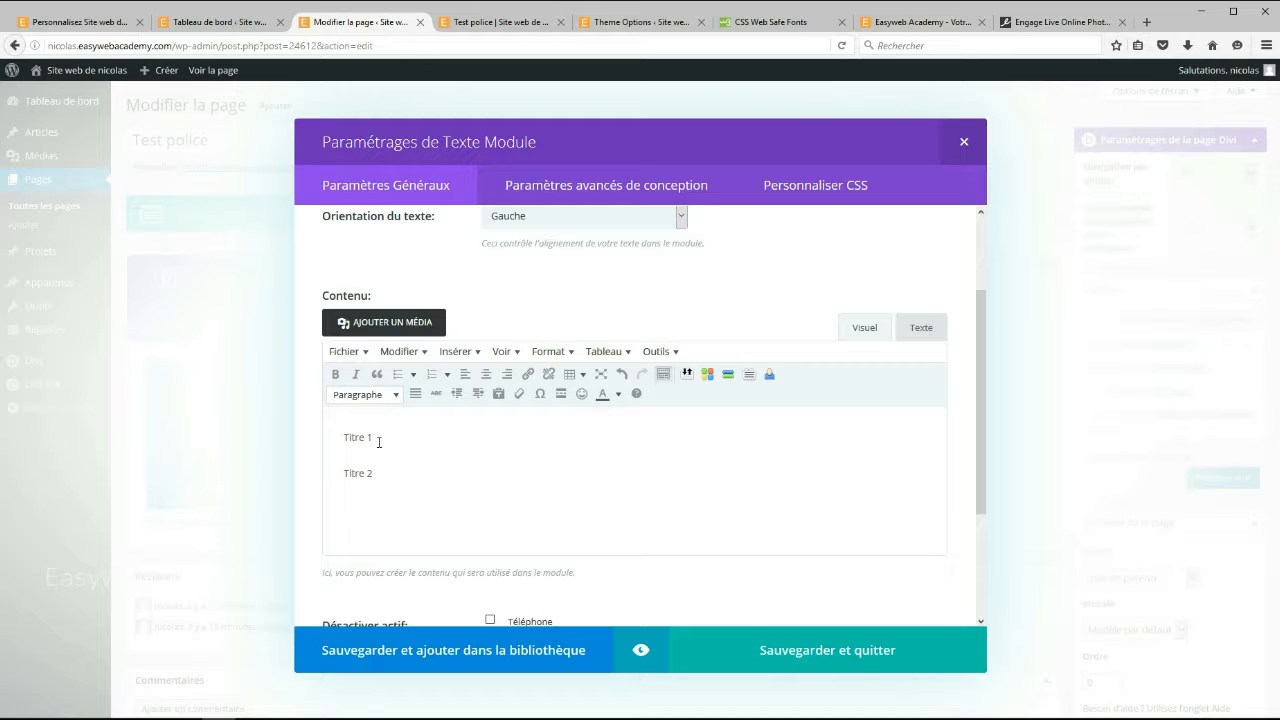
{"action": "type", "text": "Simple corpos de texte"}
{"action": "scroll", "coordinate": [360, 500], "scroll_direction": "up", "scroll_amount": 1}
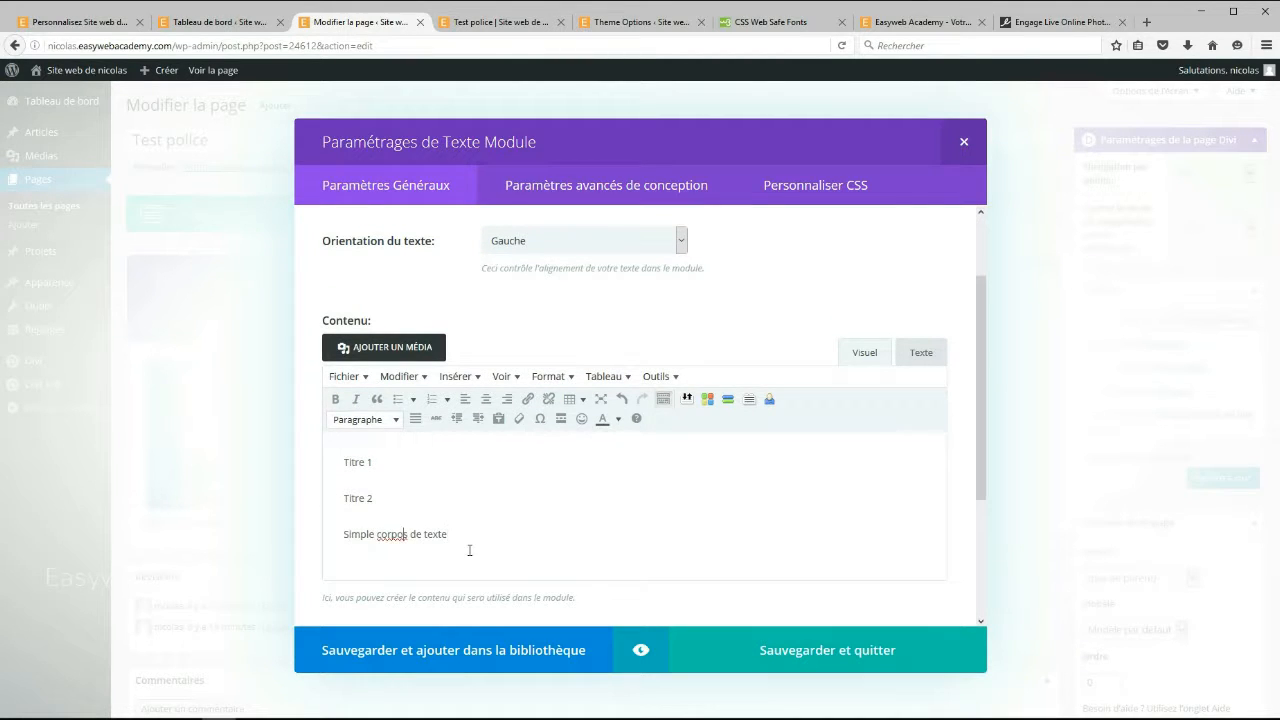
{"action": "key", "text": "BackSpace"}
Format the "Titre 1" line with the Titre 1 heading style and the "Titre 2" line with the Titre 2 style
{"action": "left_click_drag", "start_coordinate": [335, 458], "coordinate": [375, 461]}
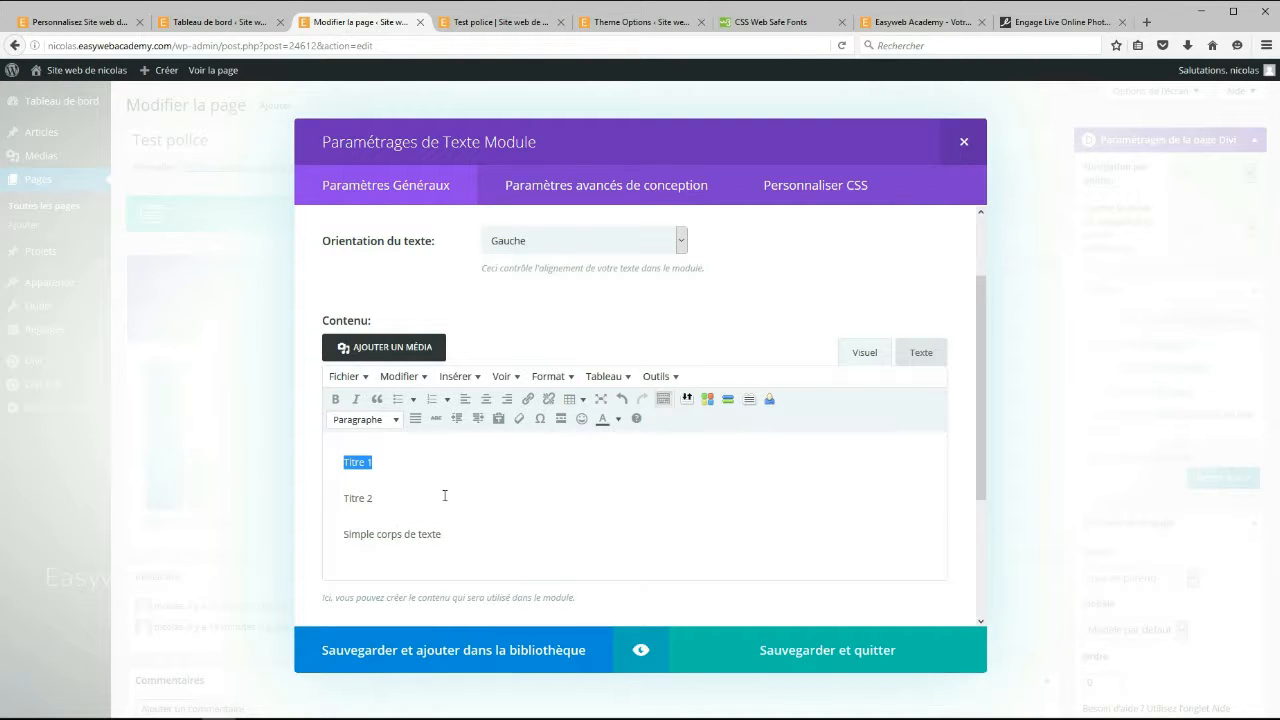
{"action": "left_click", "coordinate": [396, 419]}
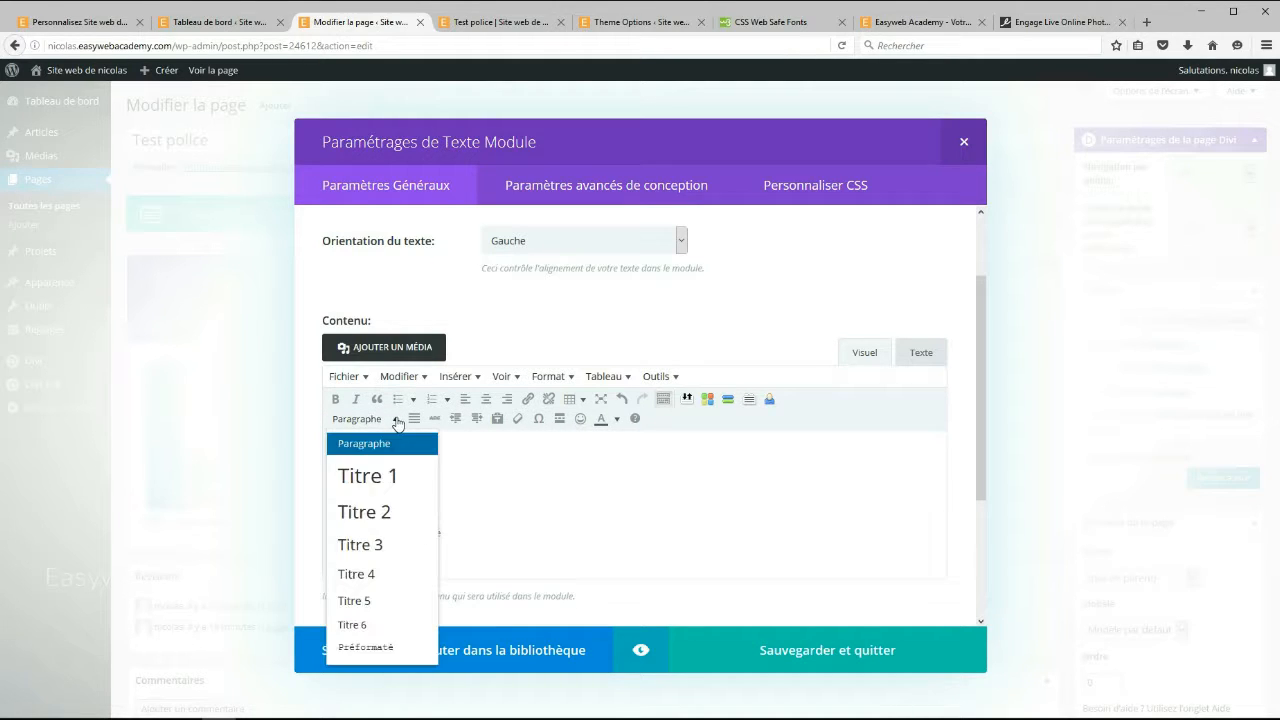
{"action": "left_click", "coordinate": [386, 478]}
{"action": "left_click", "coordinate": [407, 497]}
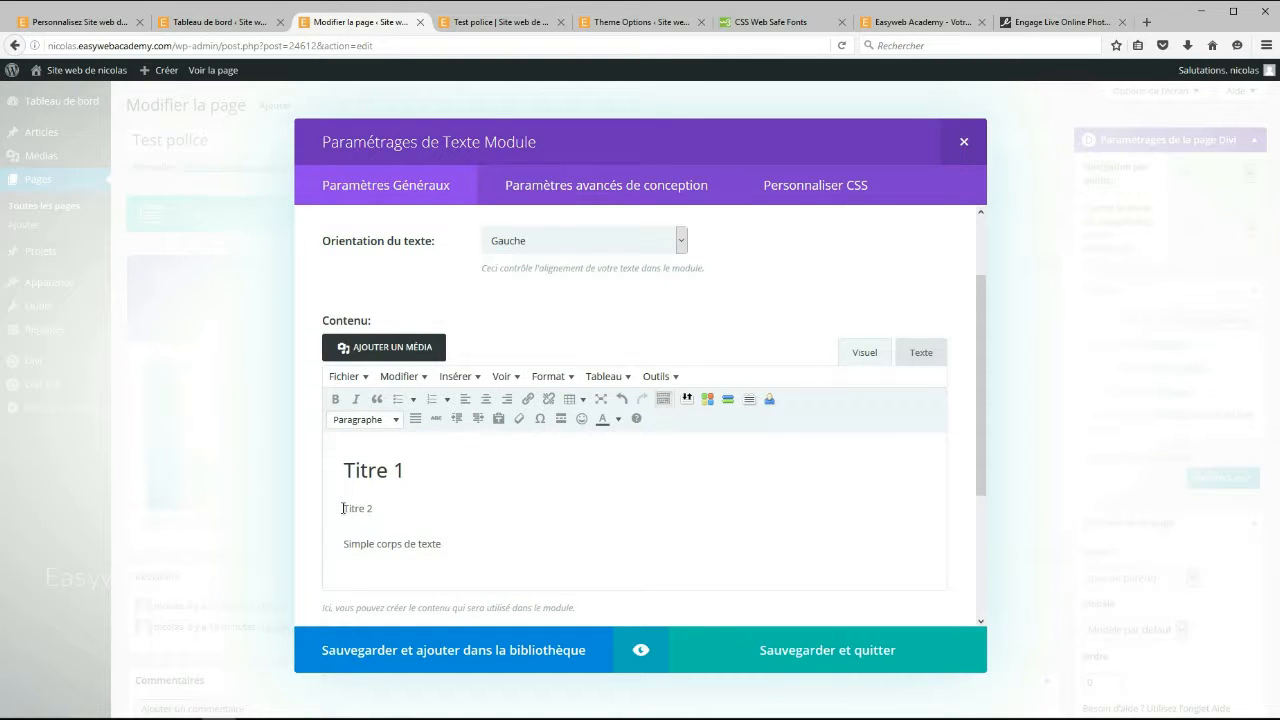
{"action": "left_click_drag", "start_coordinate": [343, 509], "coordinate": [372, 509]}
{"action": "left_click", "coordinate": [396, 419]}
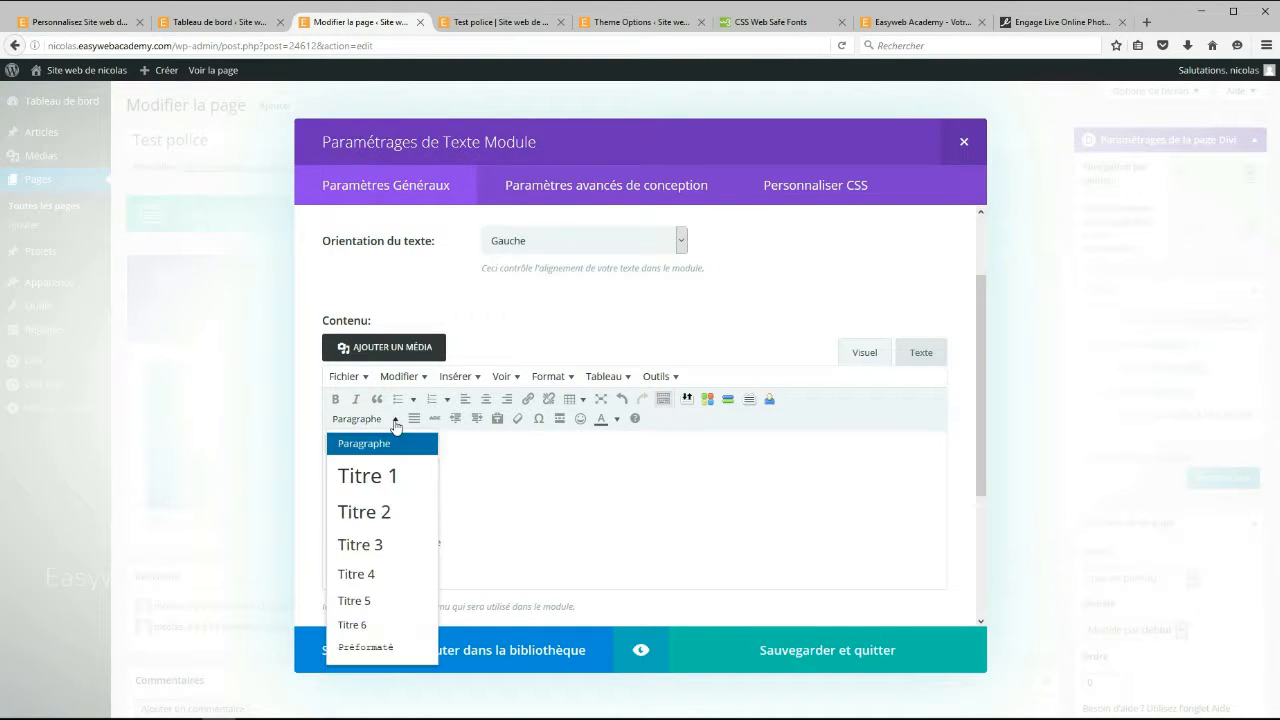
{"action": "left_click", "coordinate": [370, 512]}
{"action": "key", "text": "Up"}
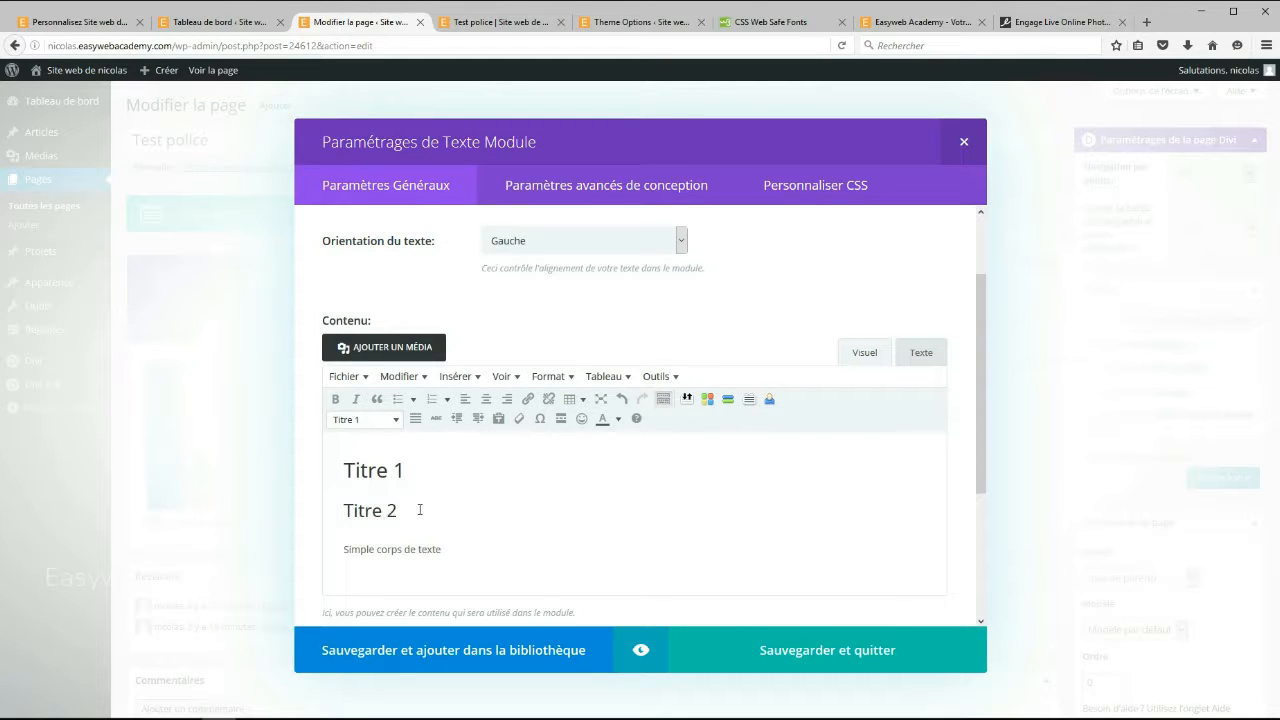
Save the second Text module with the page update and open the live Test police page in a new tab, replacing the old one
{"action": "left_click", "coordinate": [770, 655]}
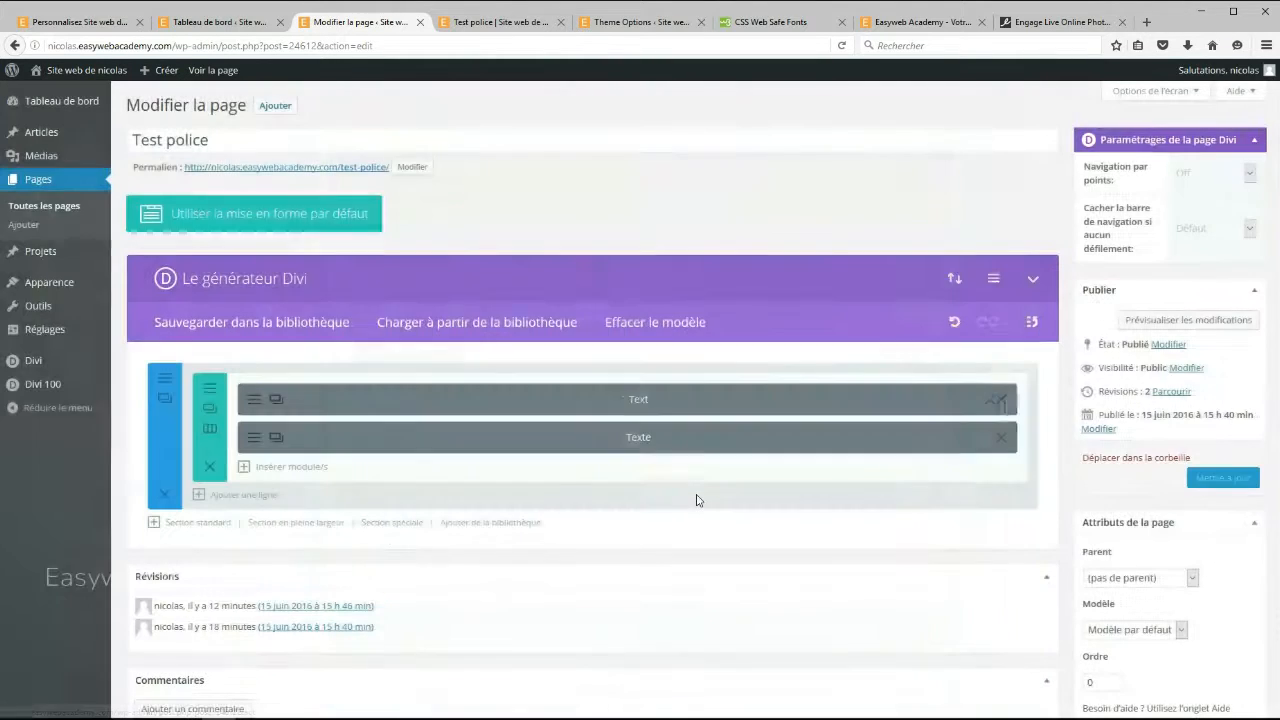
{"action": "left_click", "coordinate": [1211, 477]}
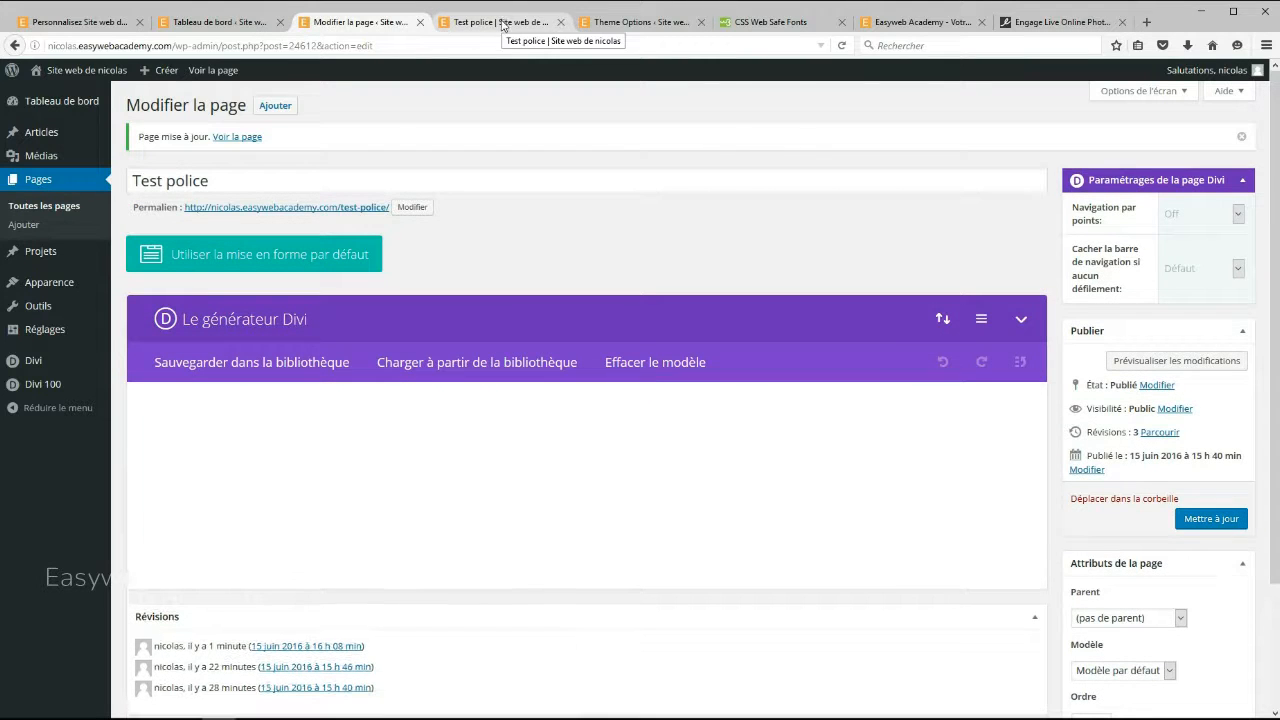
{"action": "right_click", "coordinate": [291, 214]}
{"action": "left_click", "coordinate": [332, 226]}
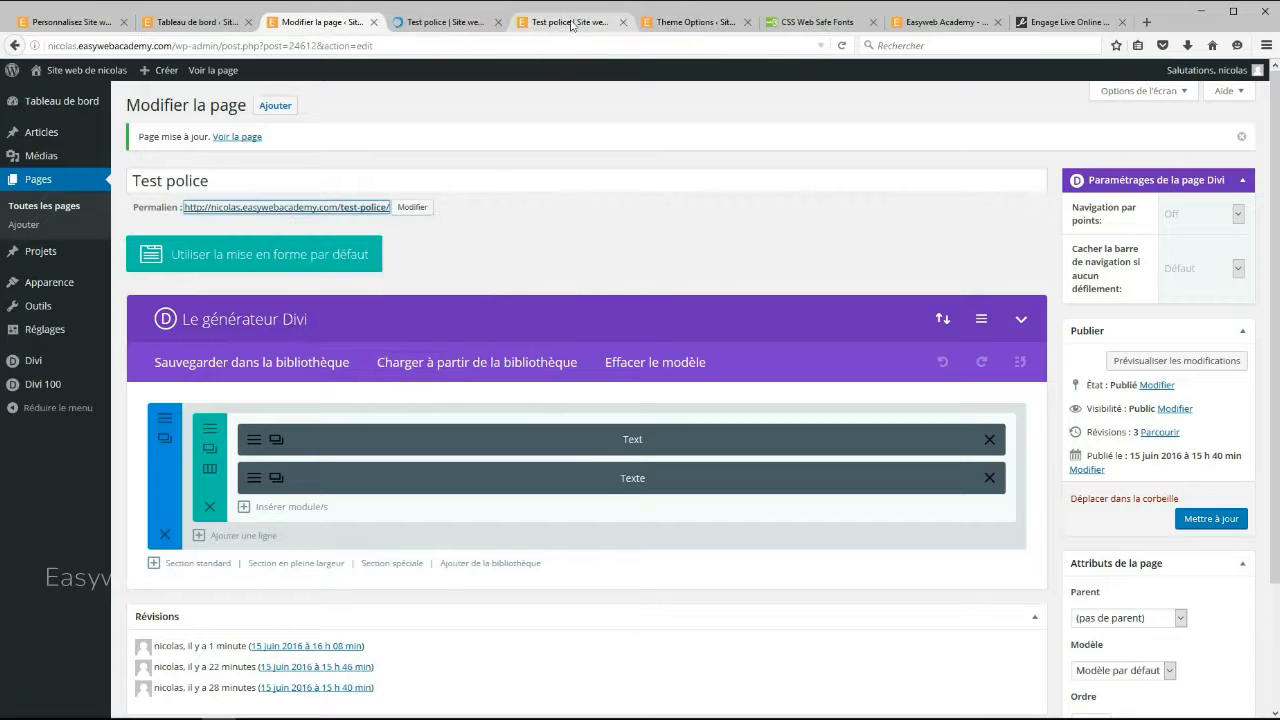
{"action": "left_click", "coordinate": [622, 22]}
{"action": "left_click", "coordinate": [450, 22]}
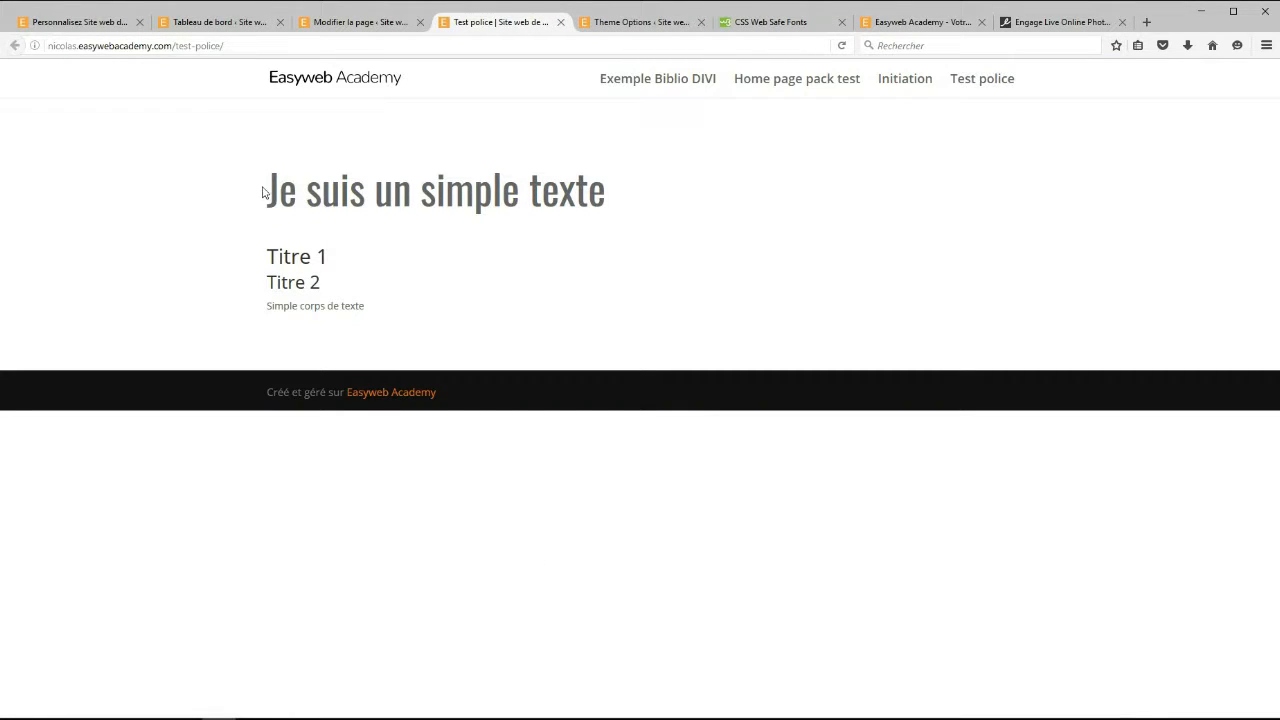
Compare the "Je suis un simple texte" line with the Titre 1, Titre 2 and body text lines on the live page
{"action": "left_click_drag", "start_coordinate": [271, 185], "coordinate": [586, 226]}
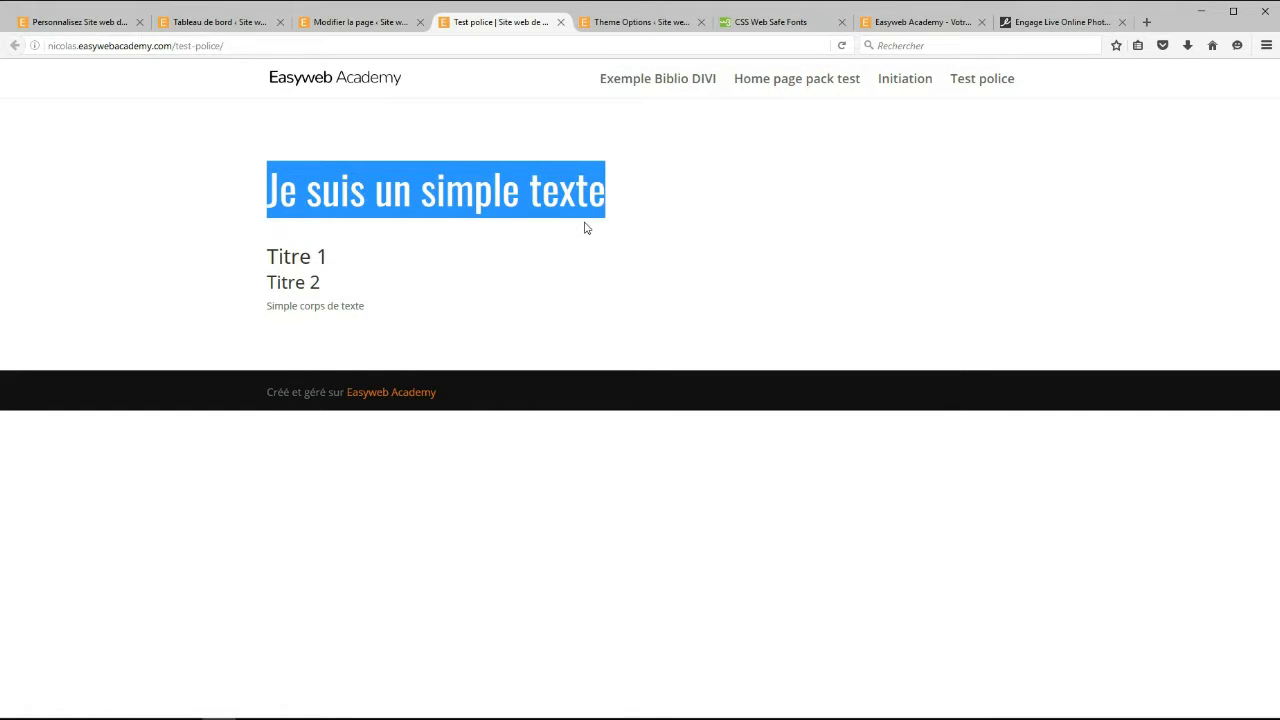
{"action": "left_click", "coordinate": [492, 198]}
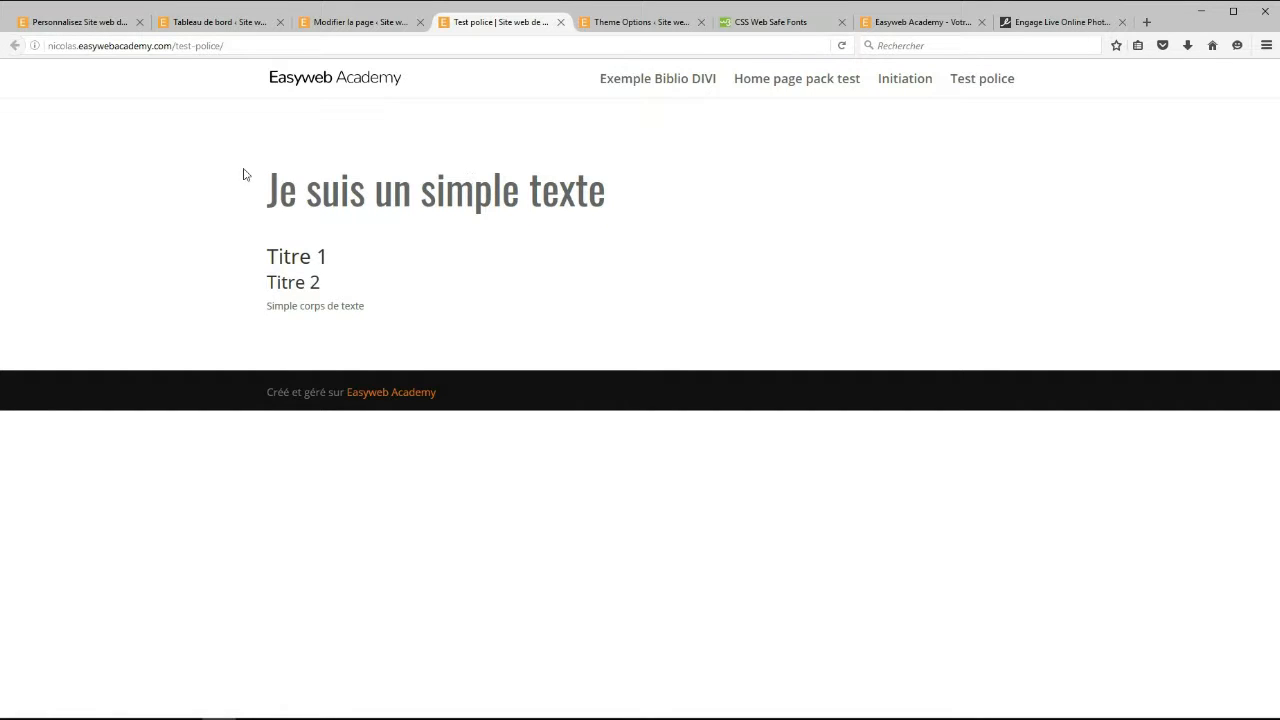
{"action": "left_click_drag", "start_coordinate": [270, 190], "coordinate": [420, 192]}
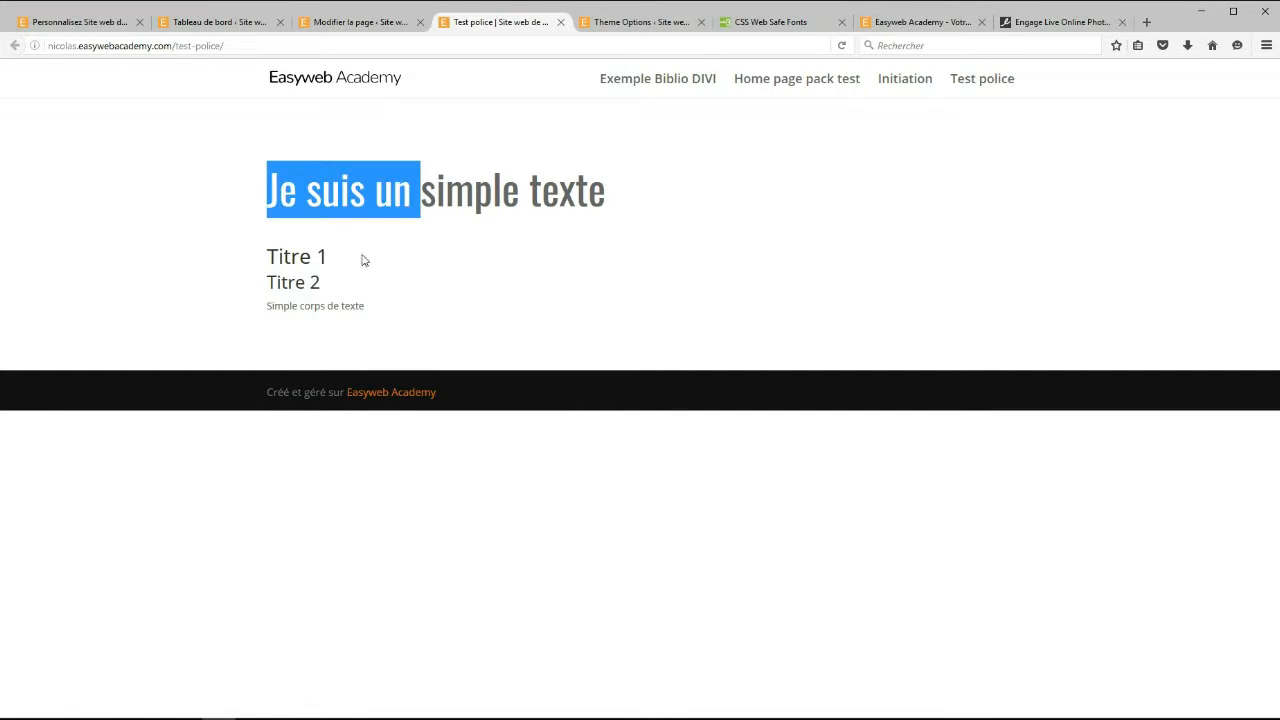
{"action": "left_click", "coordinate": [358, 248]}
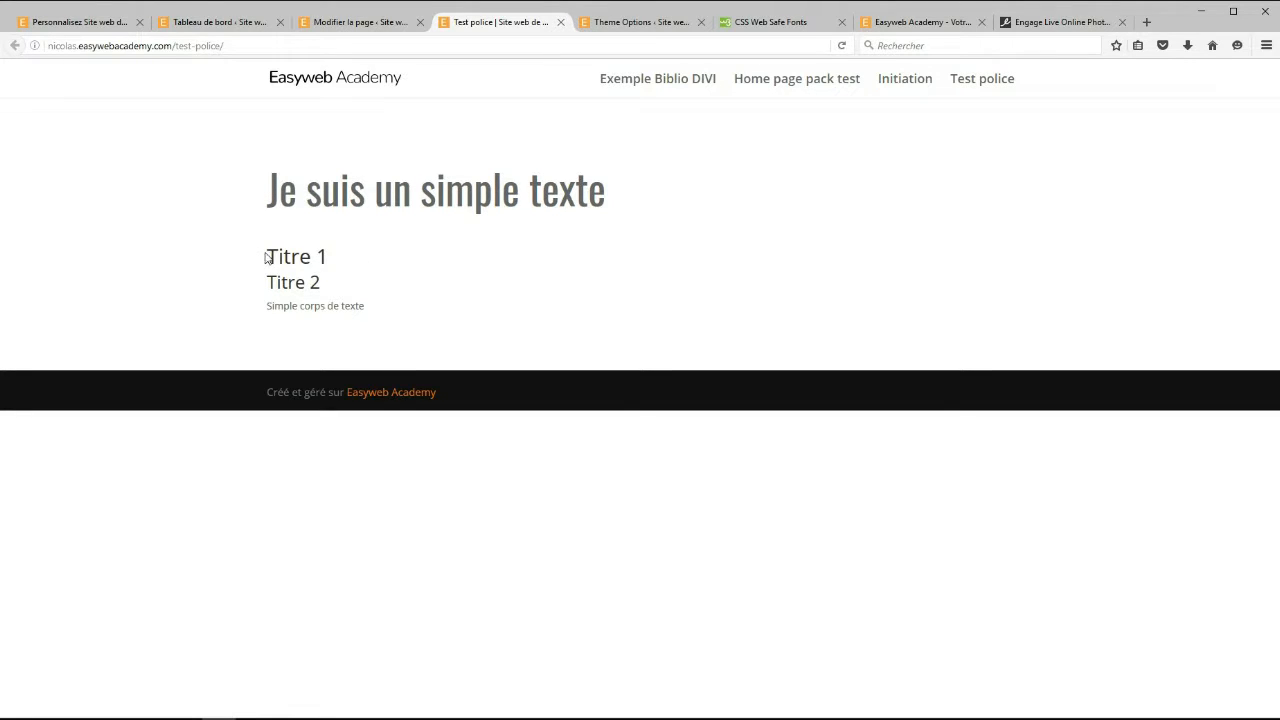
{"action": "left_click_drag", "start_coordinate": [268, 255], "coordinate": [330, 286]}
{"action": "left_click", "coordinate": [300, 277]}
{"action": "left_click_drag", "start_coordinate": [365, 306], "coordinate": [268, 299]}
{"action": "left_click", "coordinate": [318, 303]}
Close the old site customizer and reopen it in a new tab from the WordPress dashboard
{"action": "left_click", "coordinate": [201, 23]}
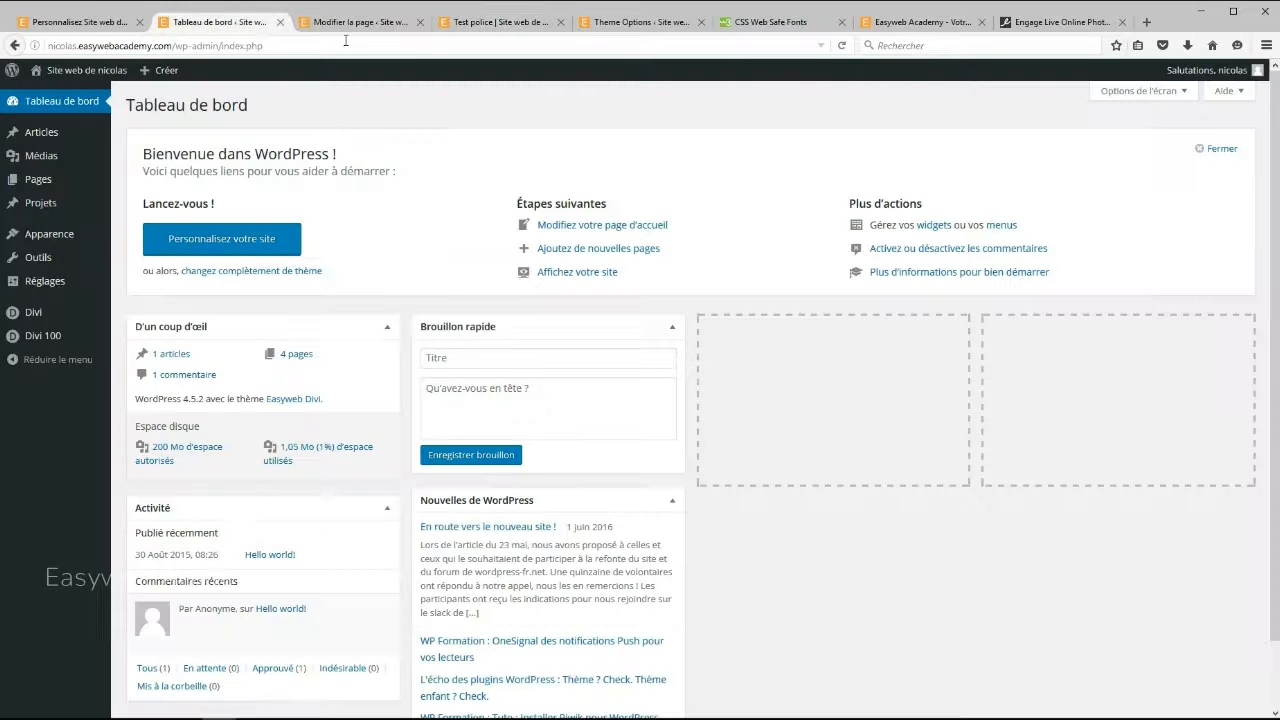
{"action": "left_click", "coordinate": [139, 22]}
{"action": "mouse_move", "coordinate": [50, 233]}
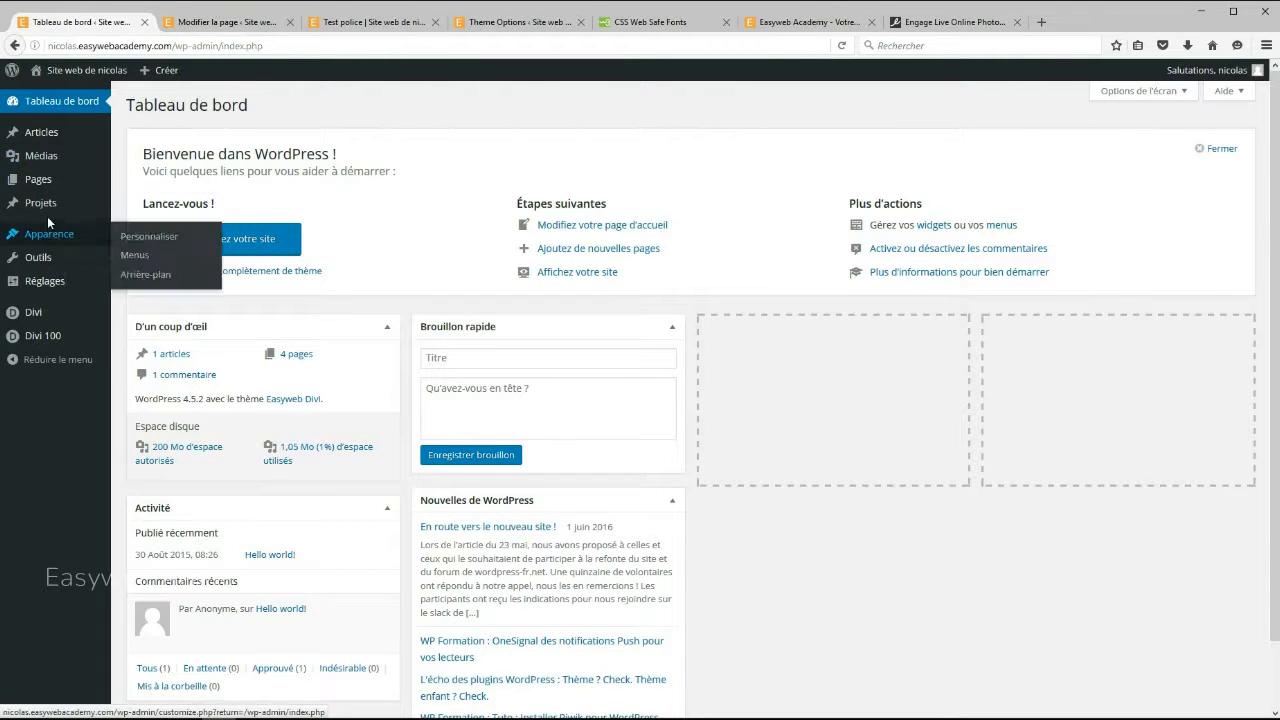
{"action": "right_click", "coordinate": [147, 237]}
{"action": "left_click", "coordinate": [199, 249]}
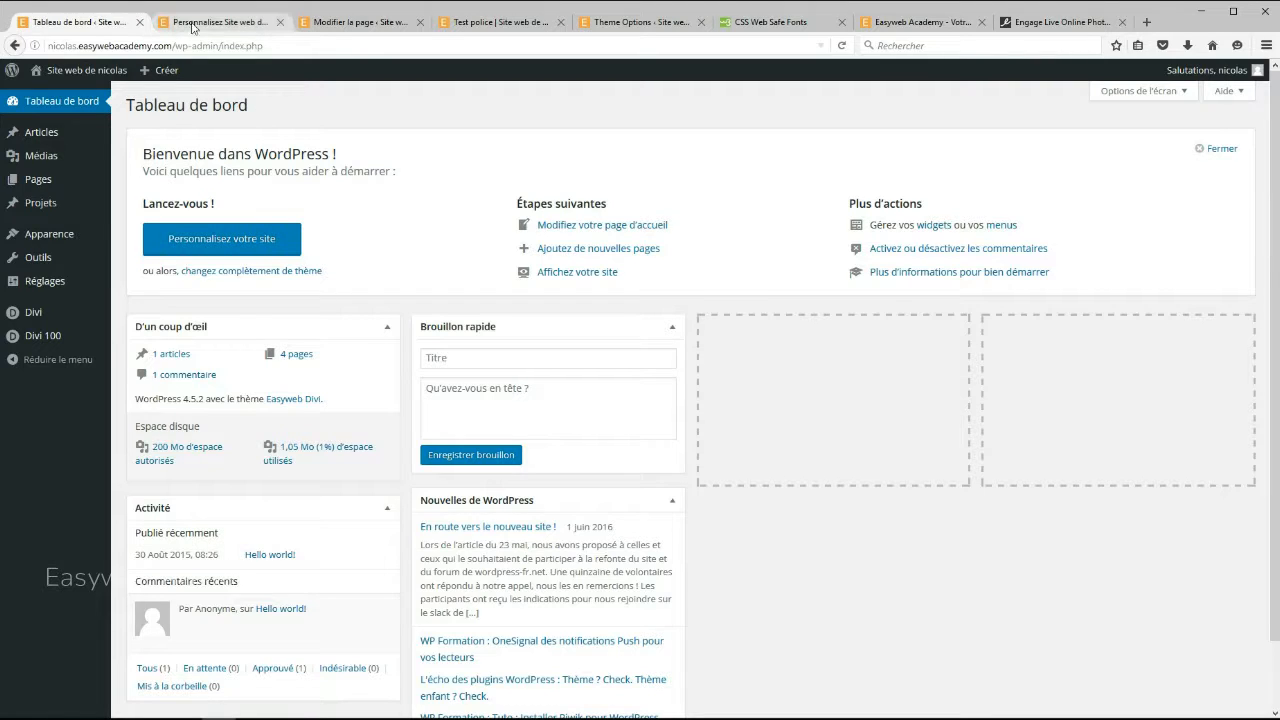
{"action": "left_click", "coordinate": [243, 28]}
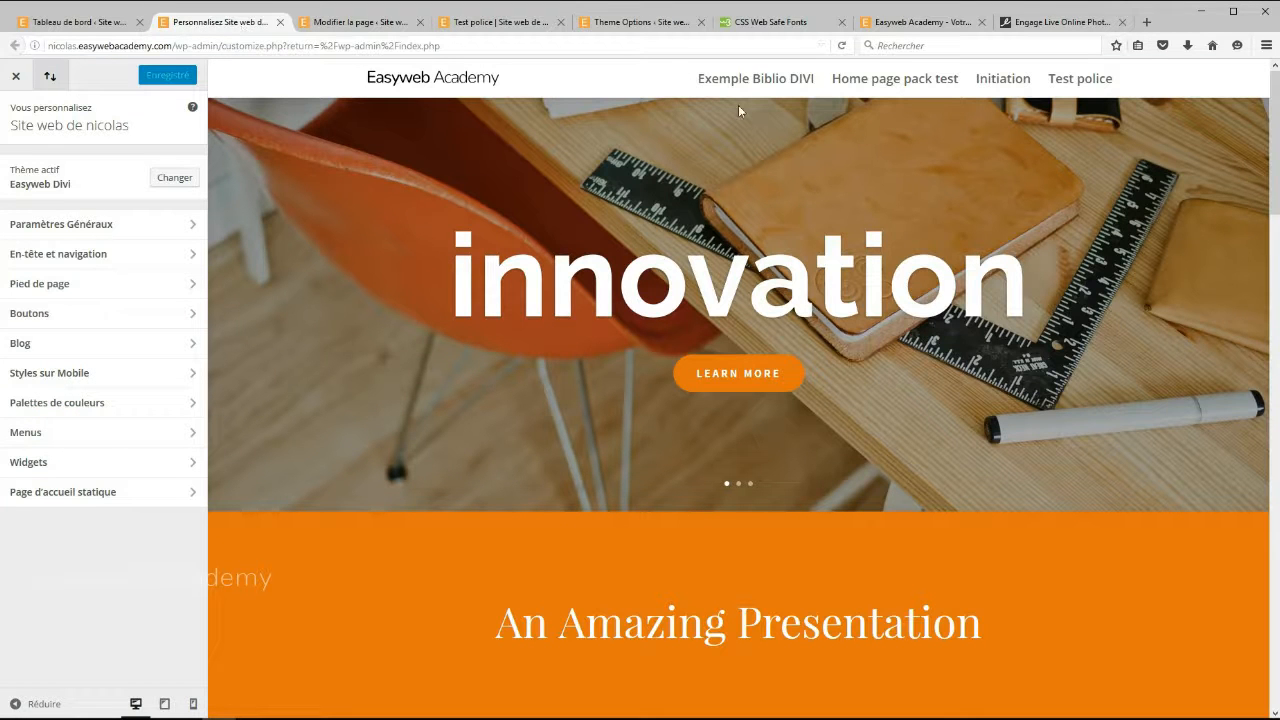
Load the Test police page in the customizer preview and open the general typography settings
{"action": "left_click", "coordinate": [1082, 80]}
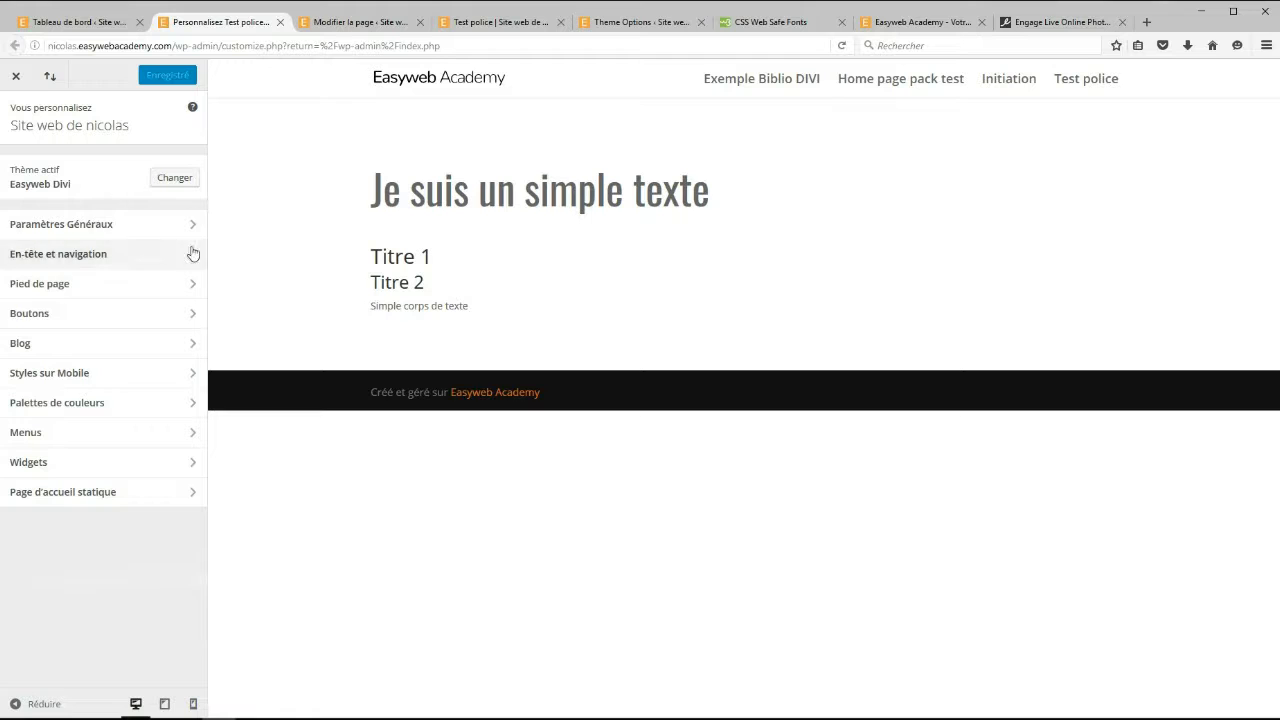
{"action": "left_click", "coordinate": [91, 232]}
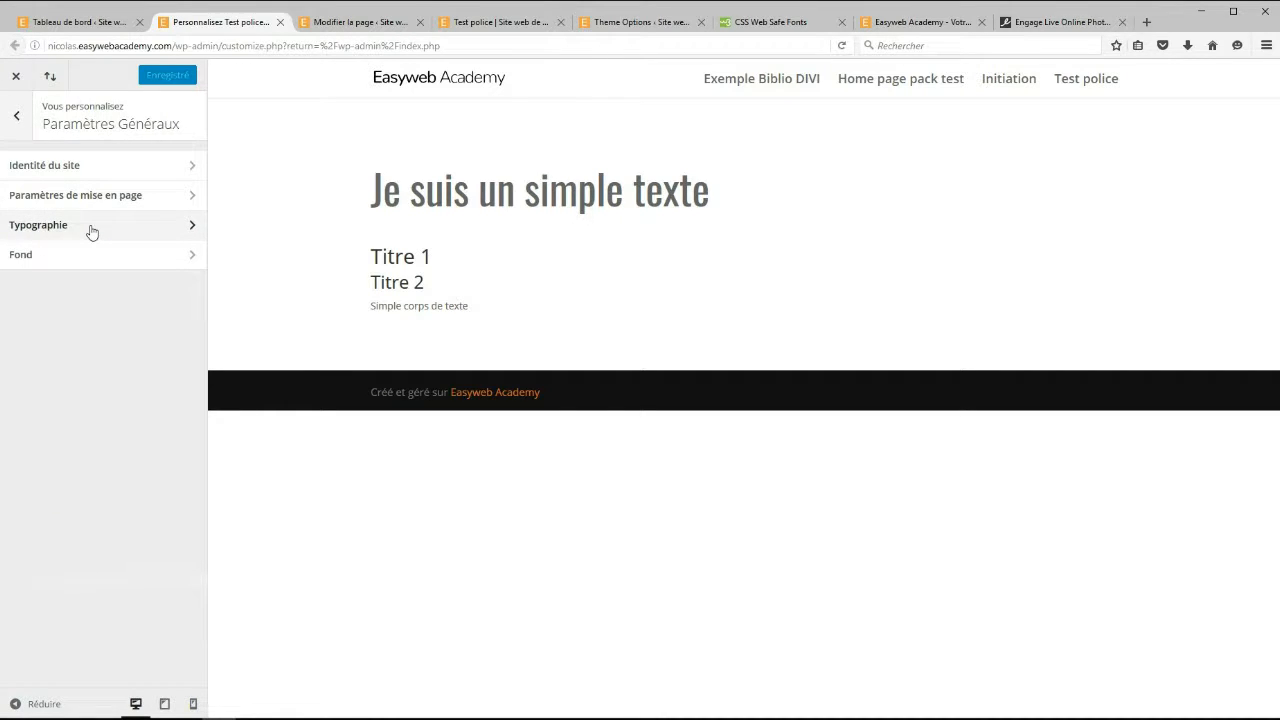
{"action": "left_click", "coordinate": [69, 224]}
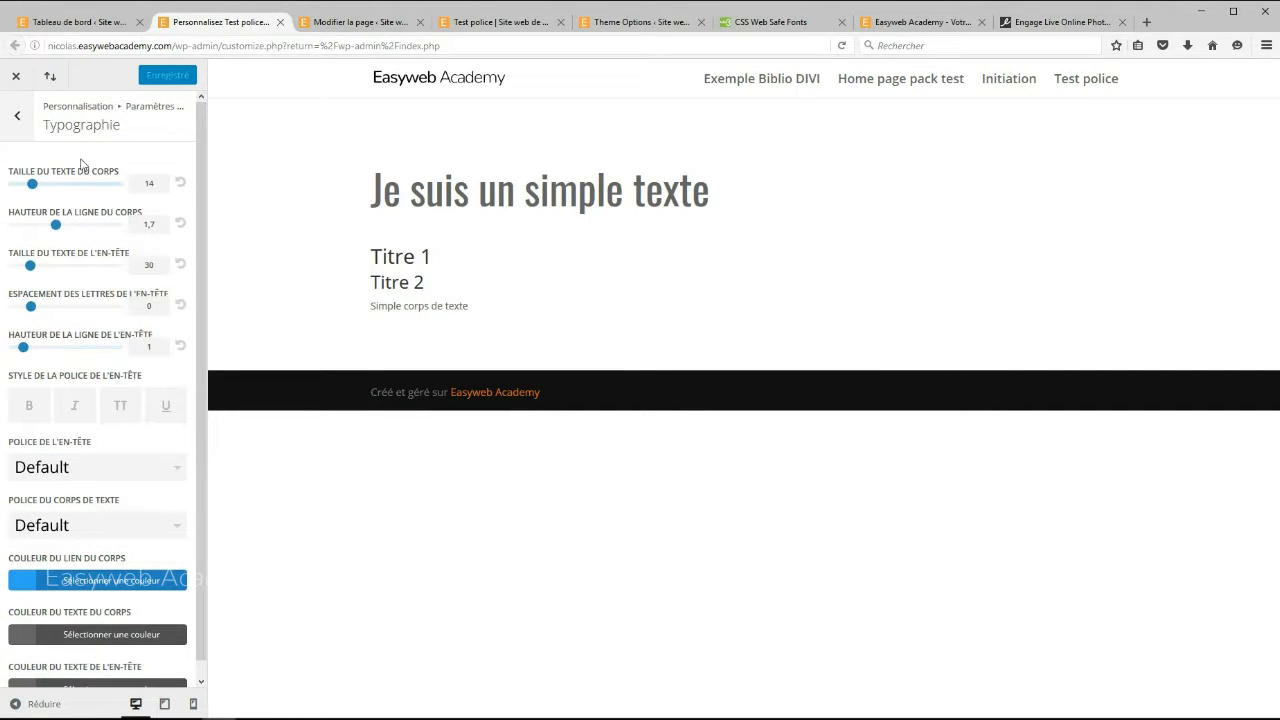
Set the site-wide body text size to 20 and the header text size to 45
{"action": "scroll", "coordinate": [73, 244], "scroll_direction": "down", "scroll_amount": 1}
{"action": "scroll", "coordinate": [73, 244], "scroll_direction": "up", "scroll_amount": 1}
{"action": "left_click_drag", "start_coordinate": [31, 188], "coordinate": [63, 191]}
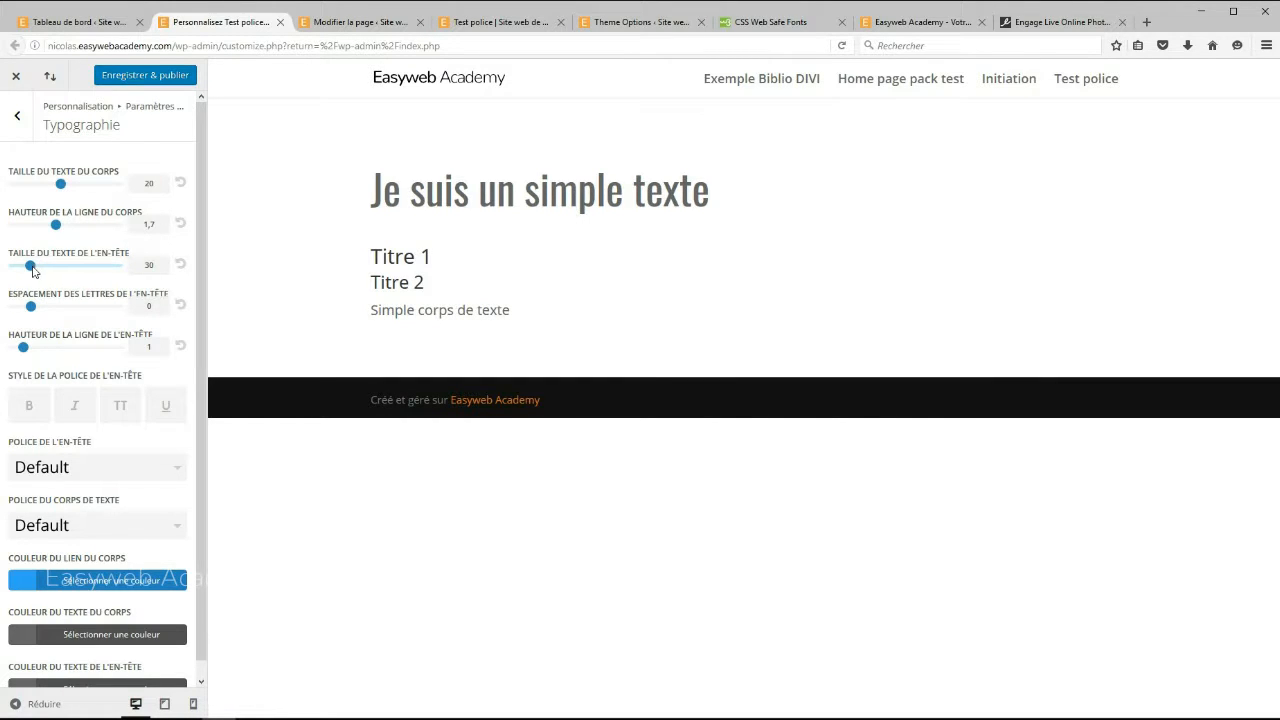
{"action": "left_click_drag", "start_coordinate": [30, 265], "coordinate": [63, 264]}
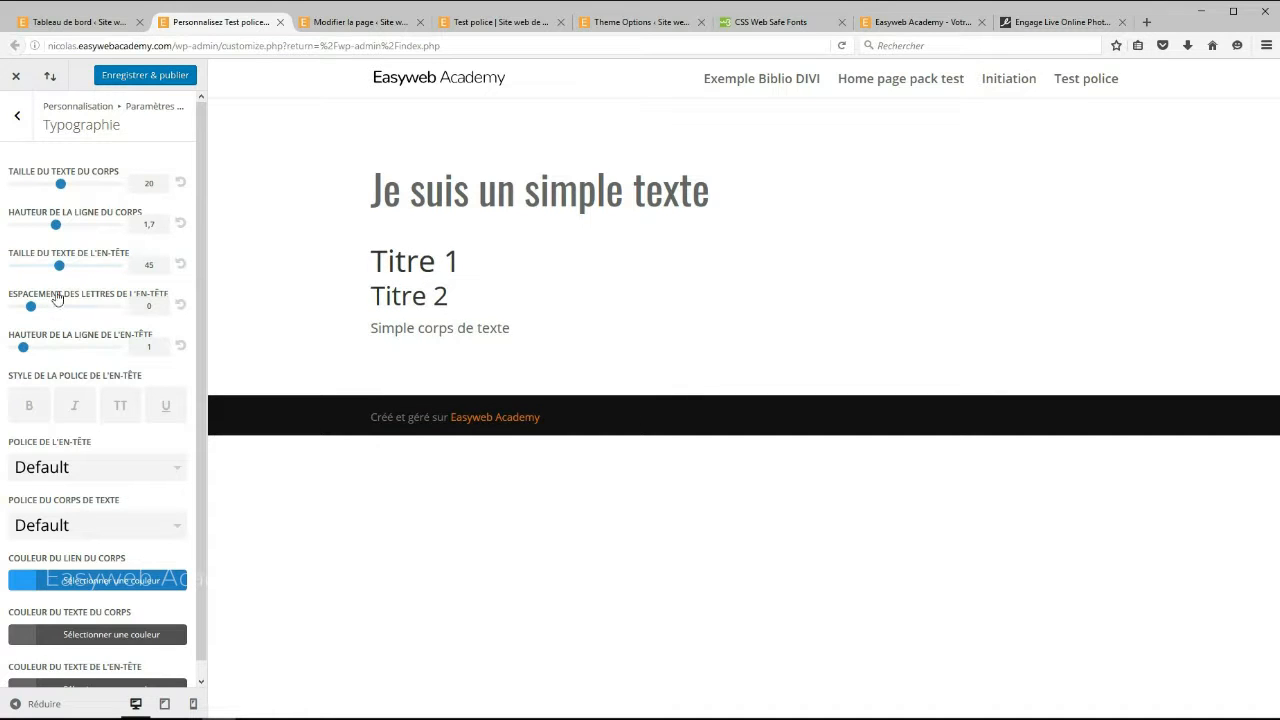
Try the bold and italic styles on the header font and turn both off again
{"action": "left_click", "coordinate": [28, 408]}
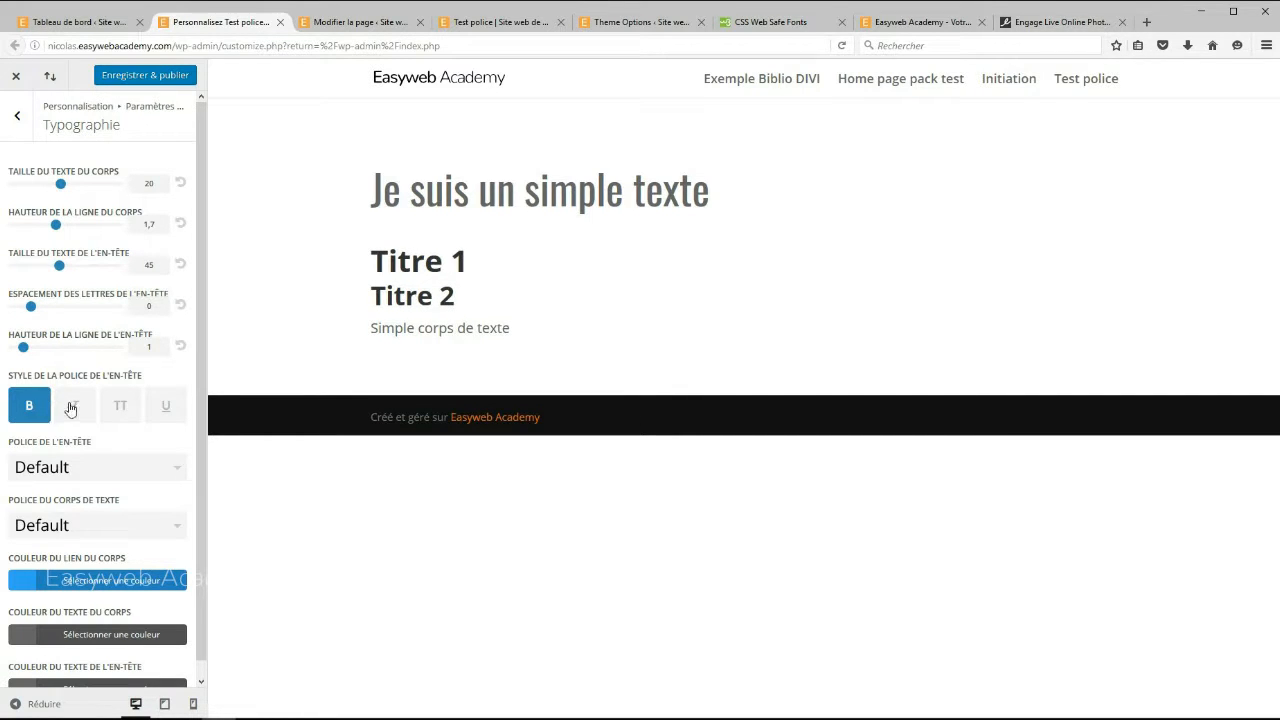
{"action": "left_click", "coordinate": [76, 410]}
{"action": "left_click", "coordinate": [76, 410]}
{"action": "left_click", "coordinate": [28, 405]}
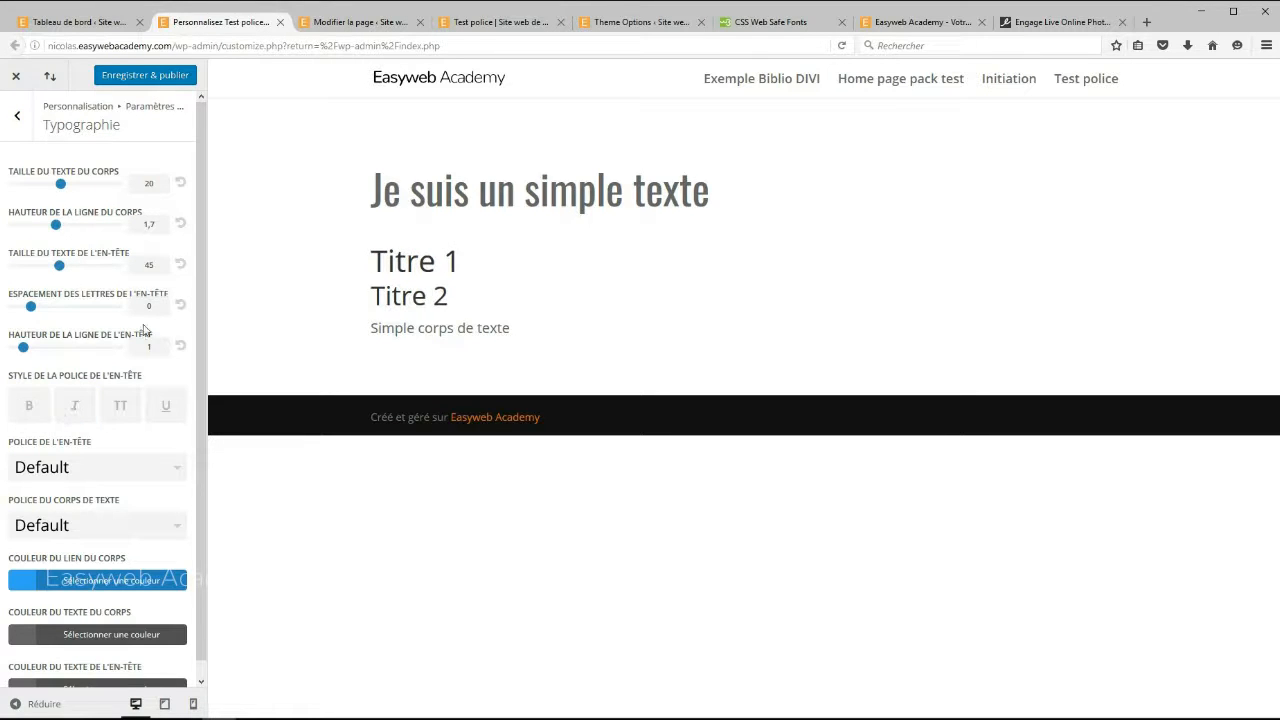
Set the site-wide header font to Boogaloo
{"action": "scroll", "coordinate": [72, 430], "scroll_direction": "down", "scroll_amount": 1}
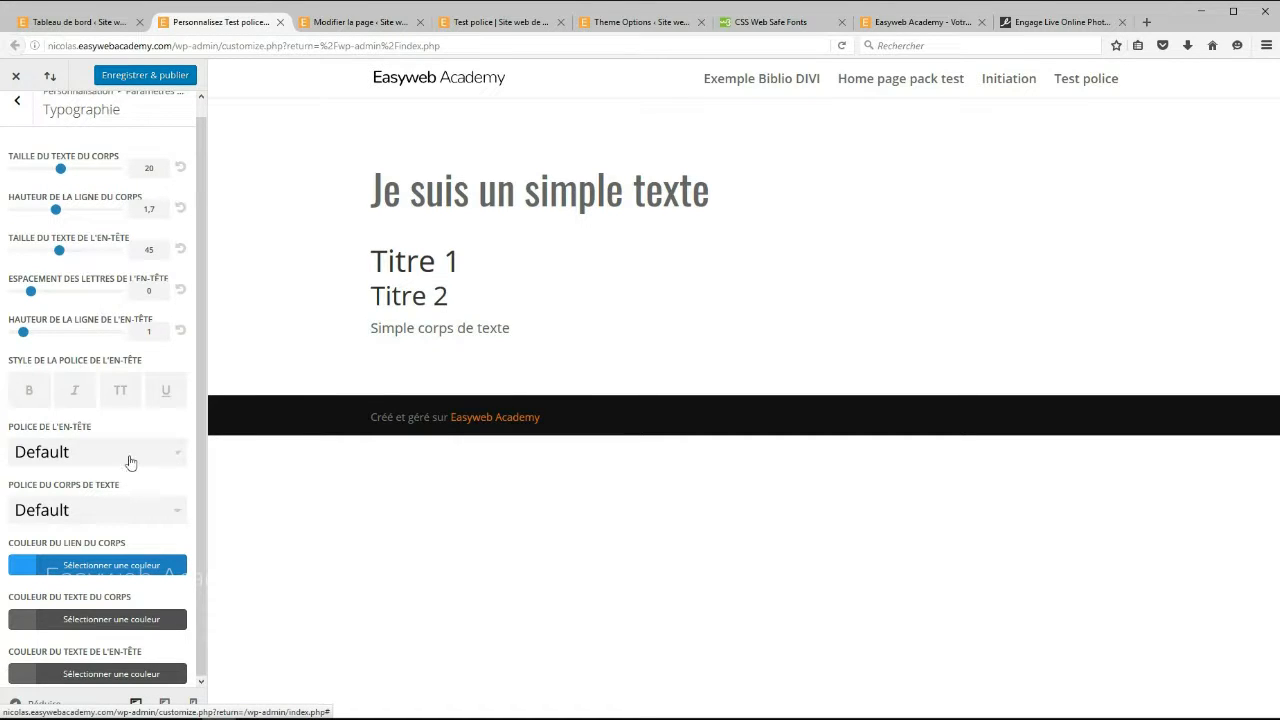
{"action": "left_click", "coordinate": [180, 460]}
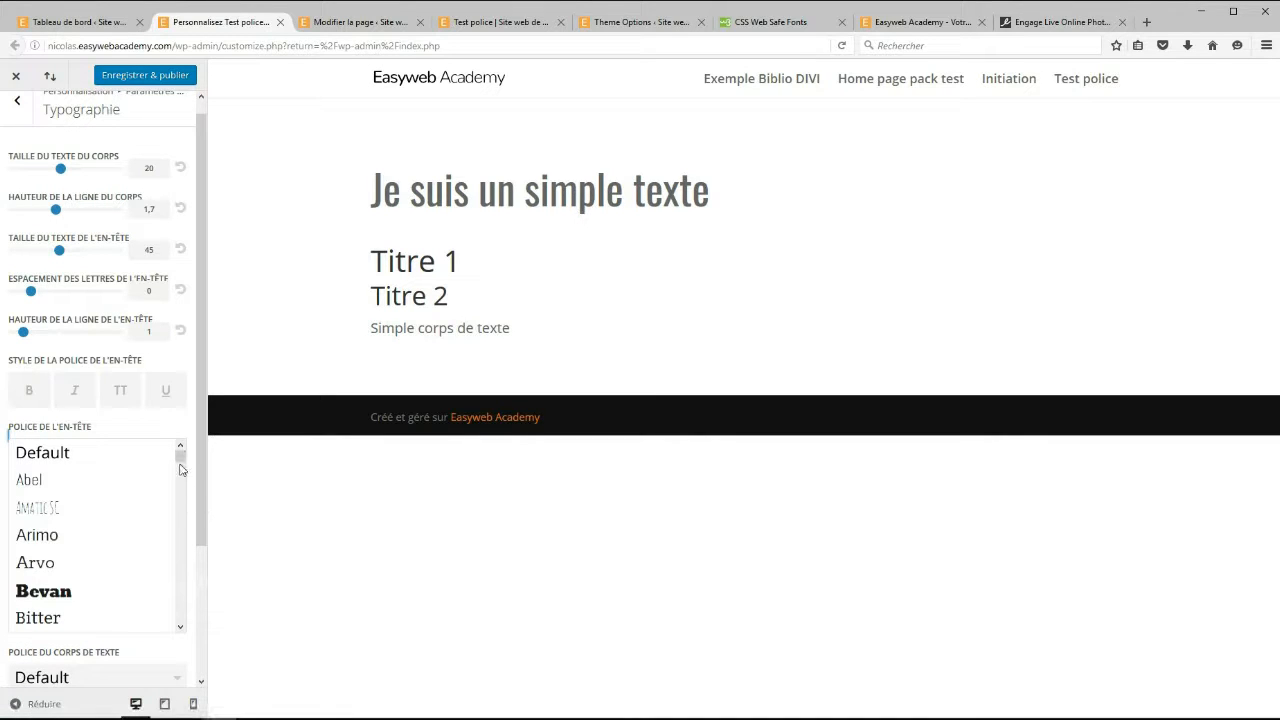
{"action": "left_click_drag", "start_coordinate": [178, 454], "coordinate": [181, 475]}
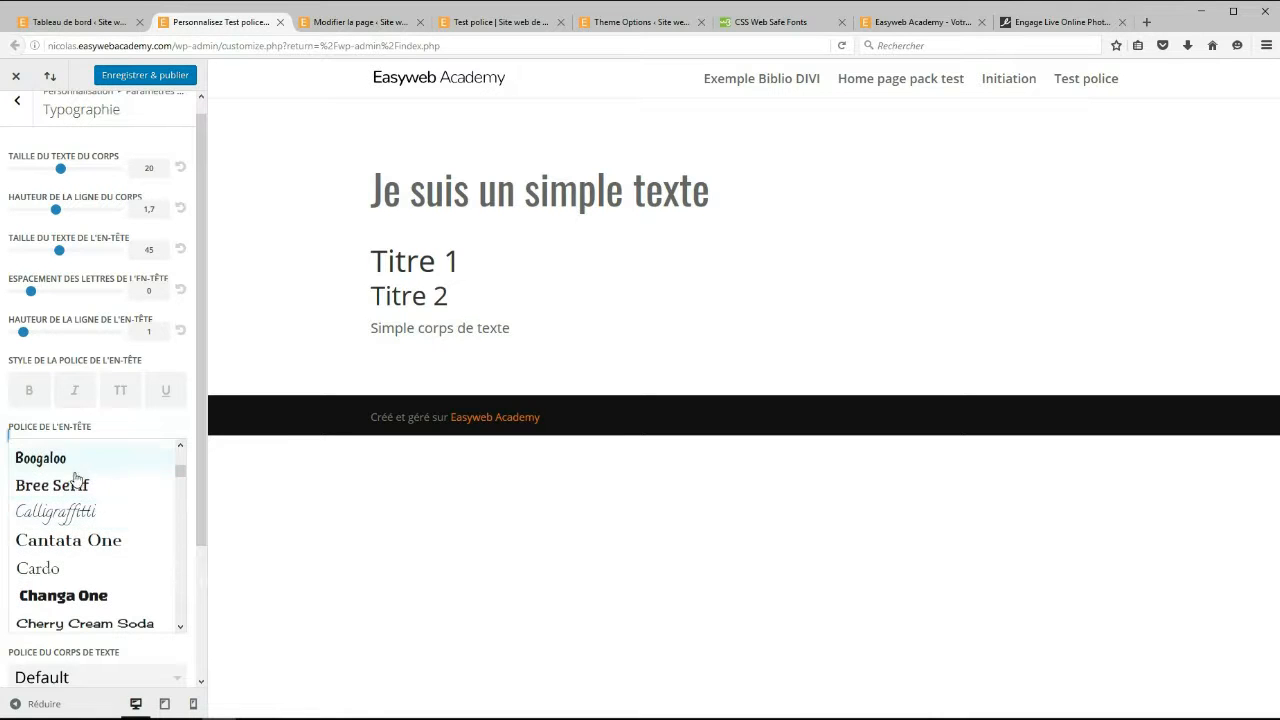
{"action": "left_click", "coordinate": [45, 458]}
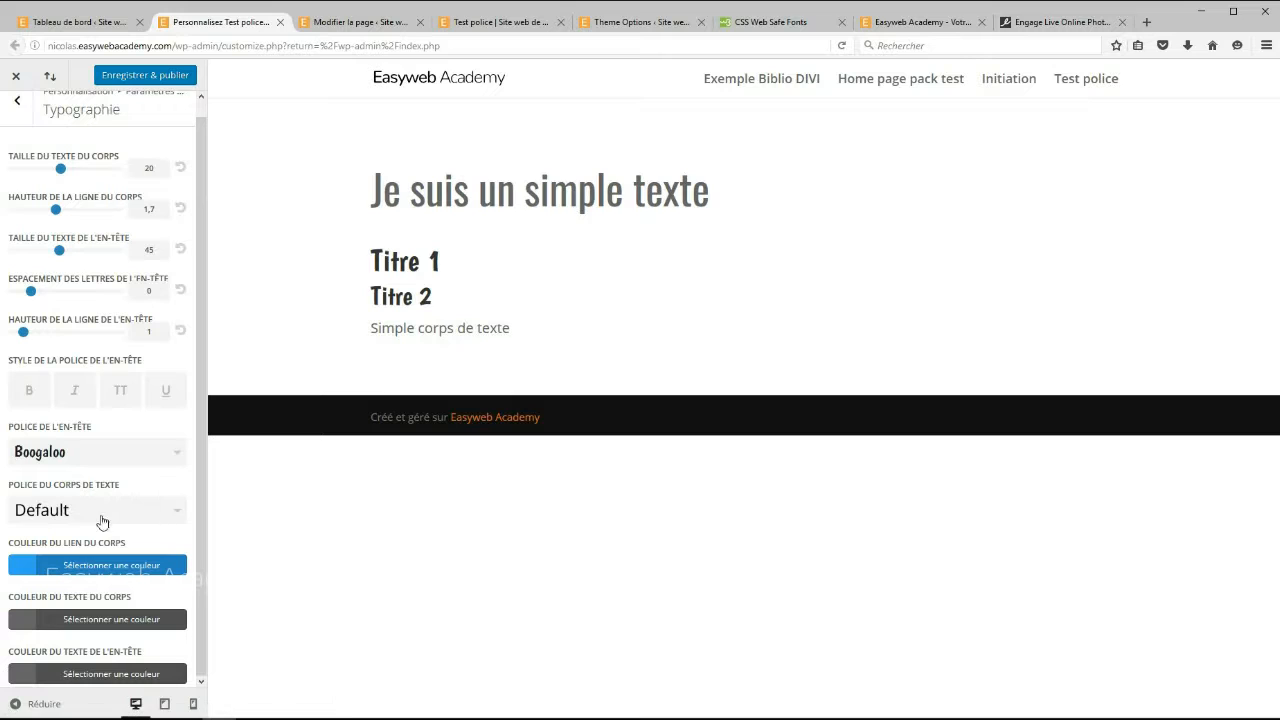
Set the site-wide body text font to Oswald and publish the typography changes
{"action": "left_click", "coordinate": [177, 514]}
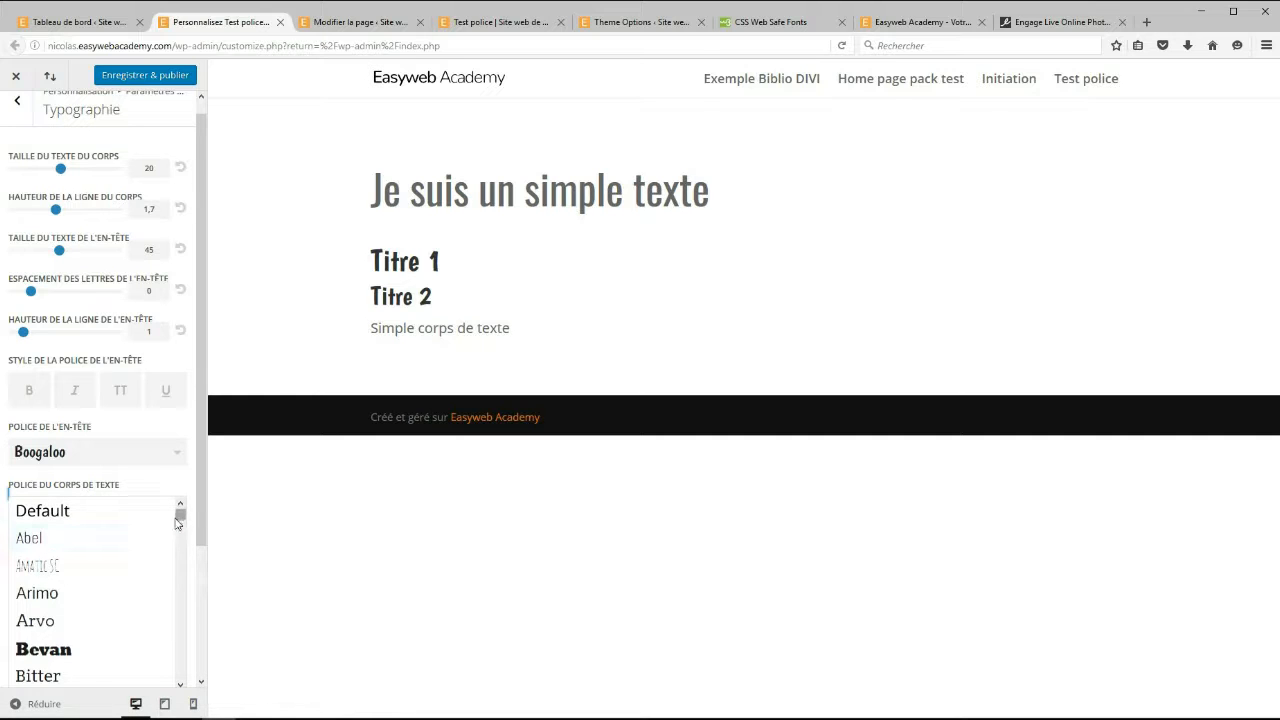
{"action": "left_click_drag", "start_coordinate": [180, 514], "coordinate": [181, 609]}
{"action": "left_click", "coordinate": [33, 605]}
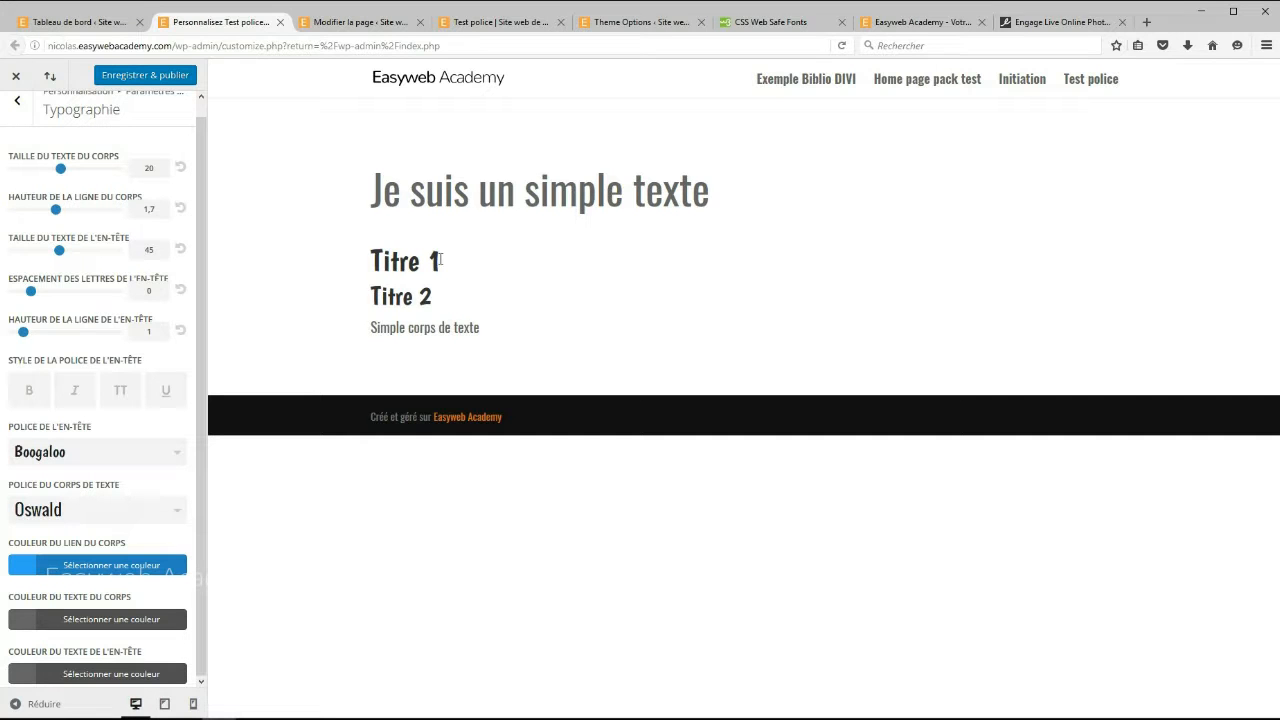
{"action": "left_click", "coordinate": [155, 80]}
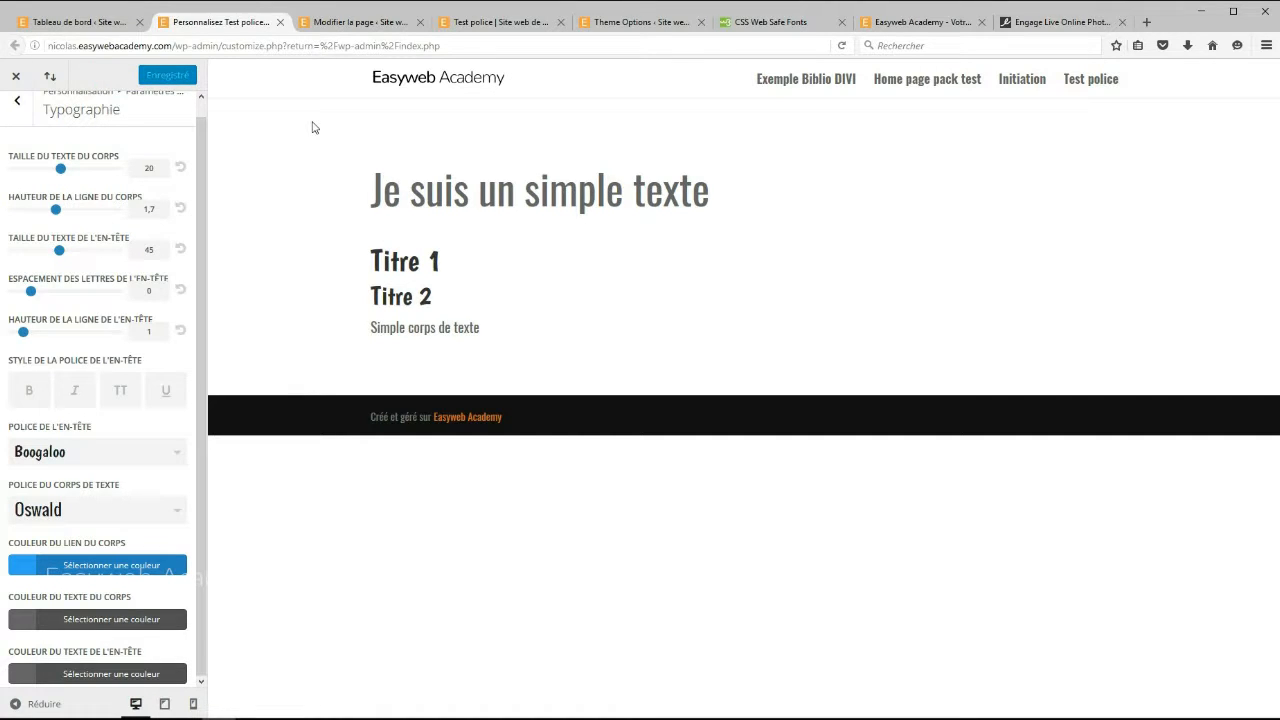
Return to the Test police page editor and set the second Text module's text font to Crafty Girls
{"action": "left_click", "coordinate": [364, 24]}
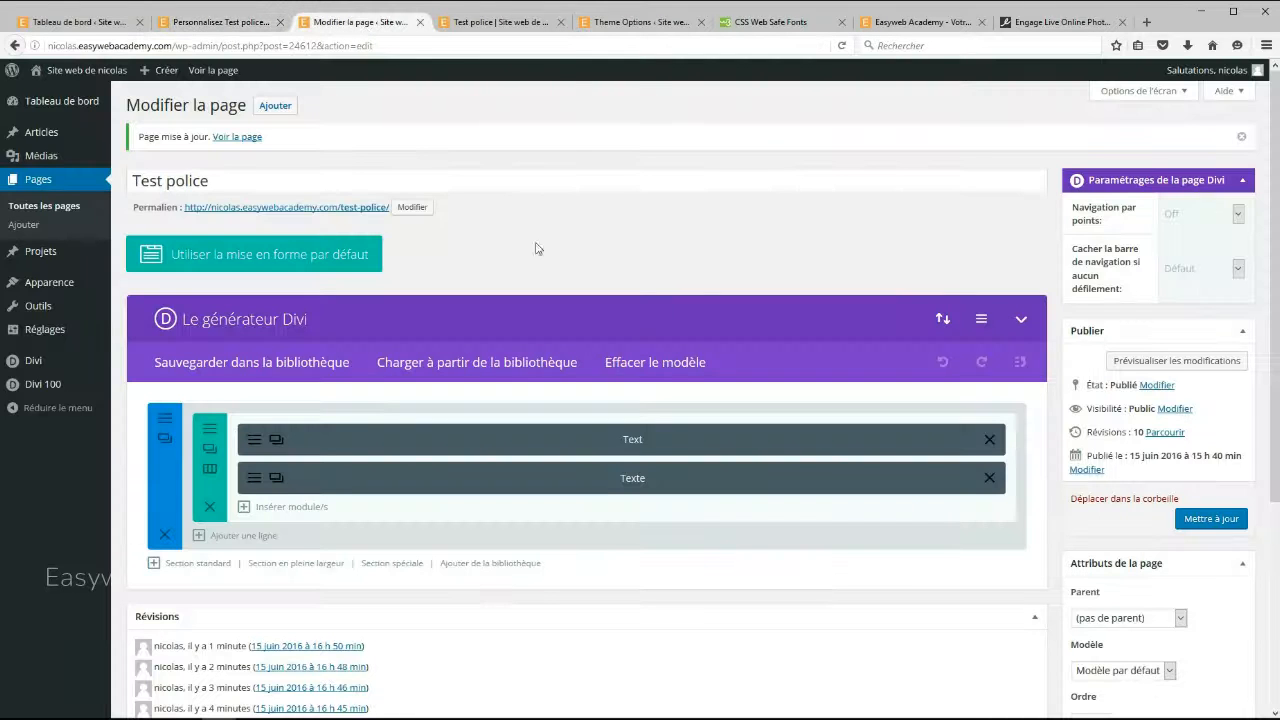
{"action": "left_click", "coordinate": [277, 478]}
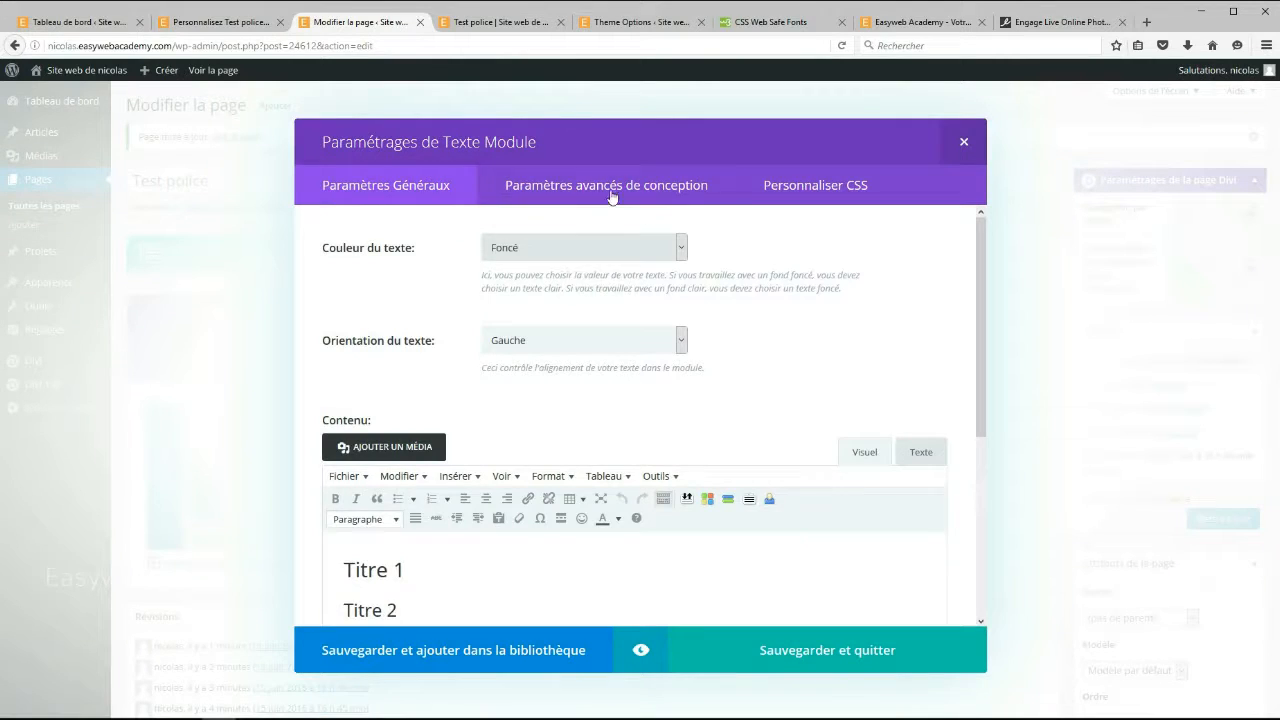
{"action": "left_click", "coordinate": [612, 192]}
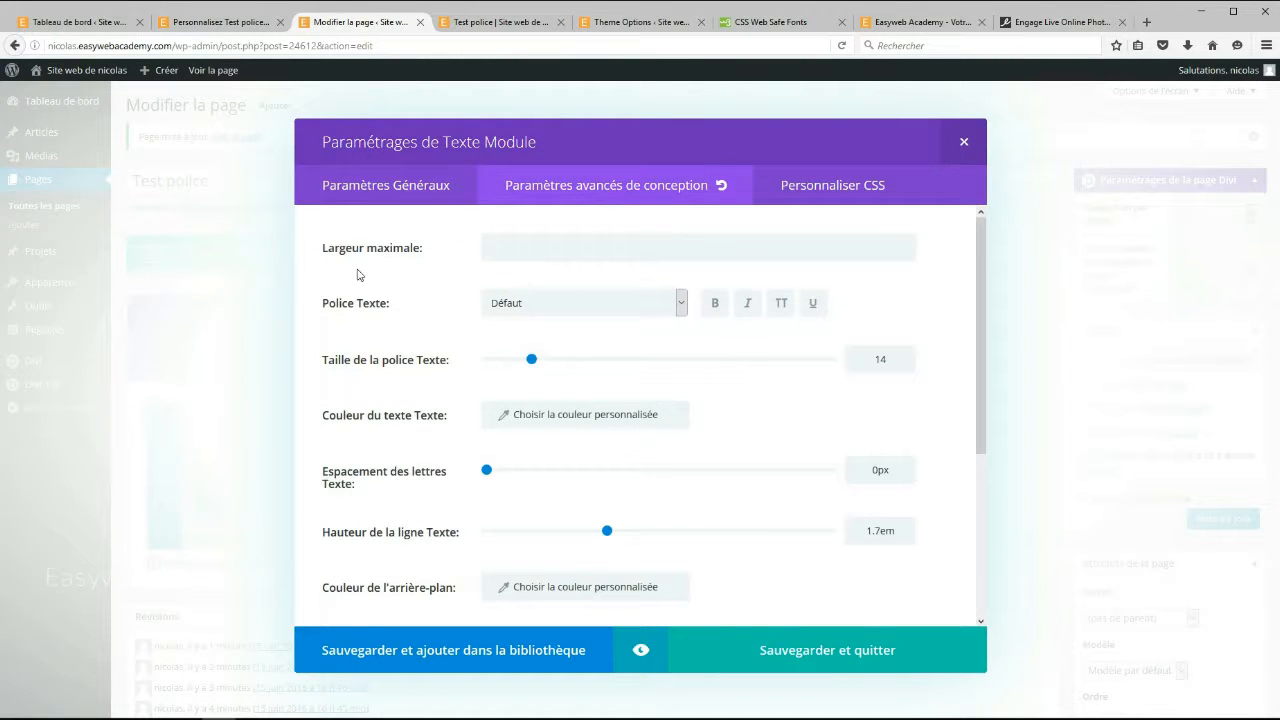
{"action": "left_click", "coordinate": [682, 303]}
{"action": "scroll", "coordinate": [586, 368], "scroll_direction": "down", "scroll_amount": 2}
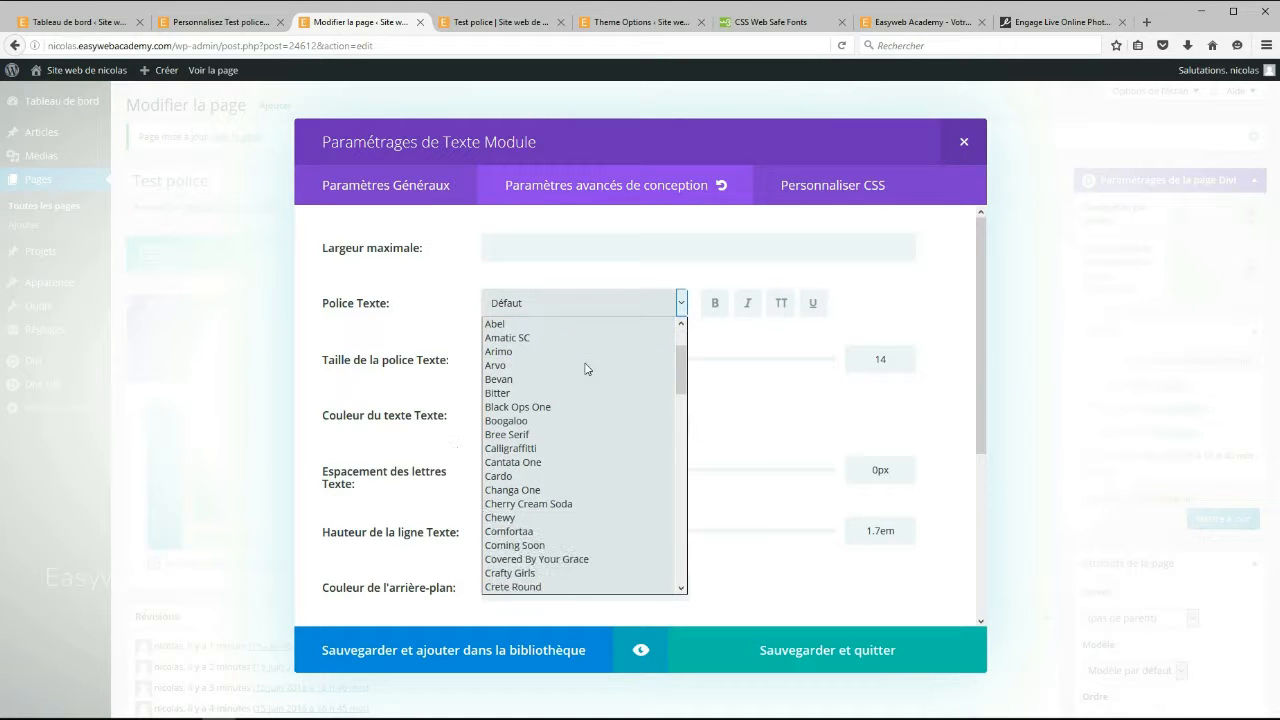
{"action": "scroll", "coordinate": [586, 368], "scroll_direction": "down", "scroll_amount": 4}
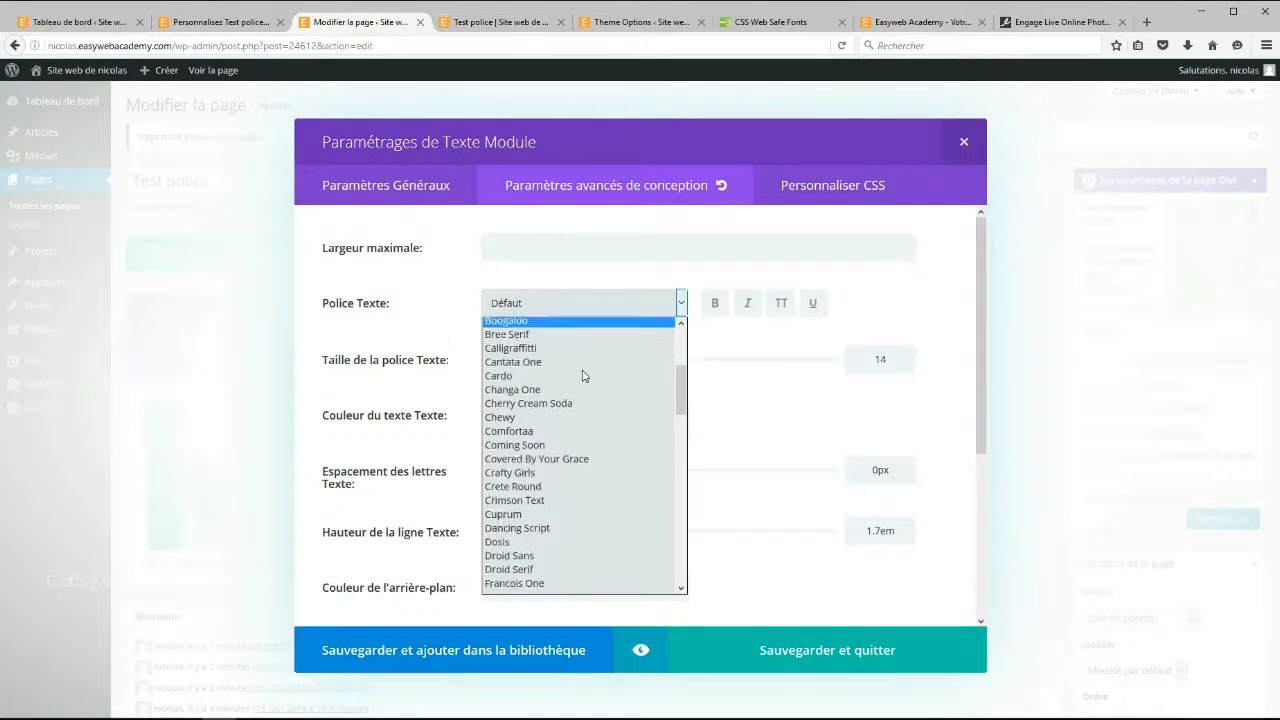
{"action": "left_click", "coordinate": [517, 435]}
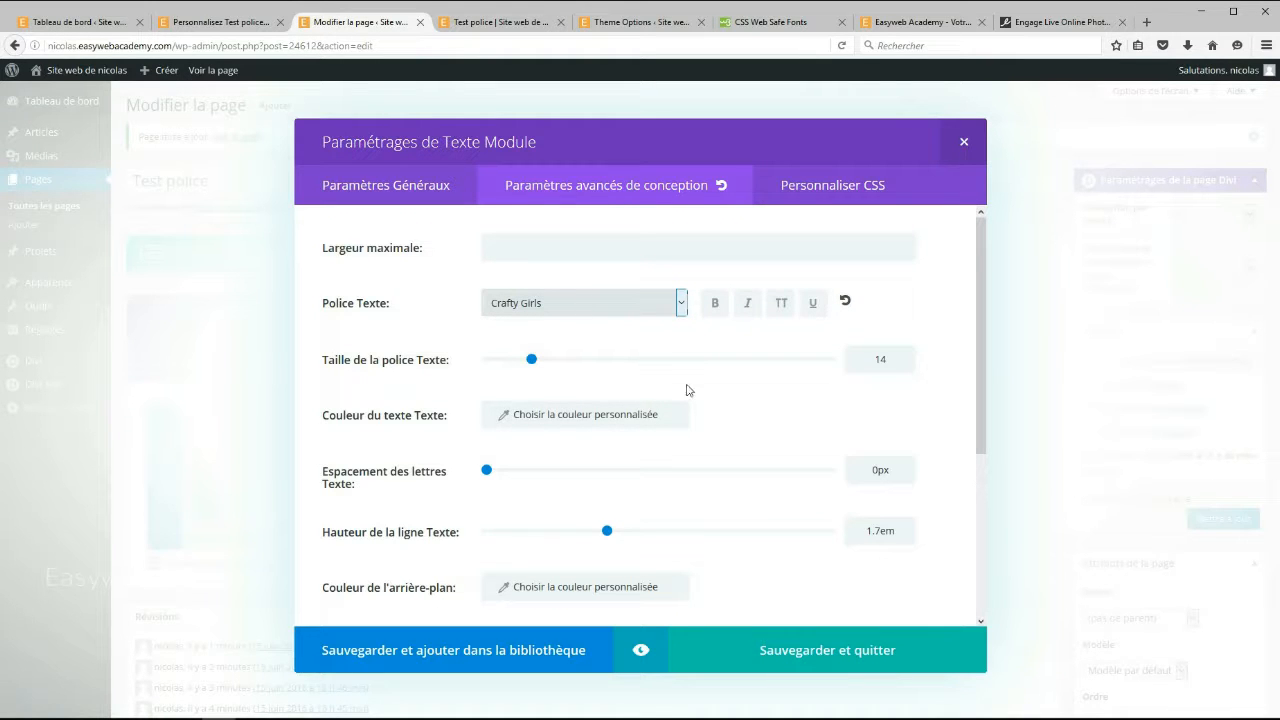
Set the second Text module's text size to 26 and its text colour to the preset red
{"action": "left_click_drag", "start_coordinate": [531, 359], "coordinate": [575, 366]}
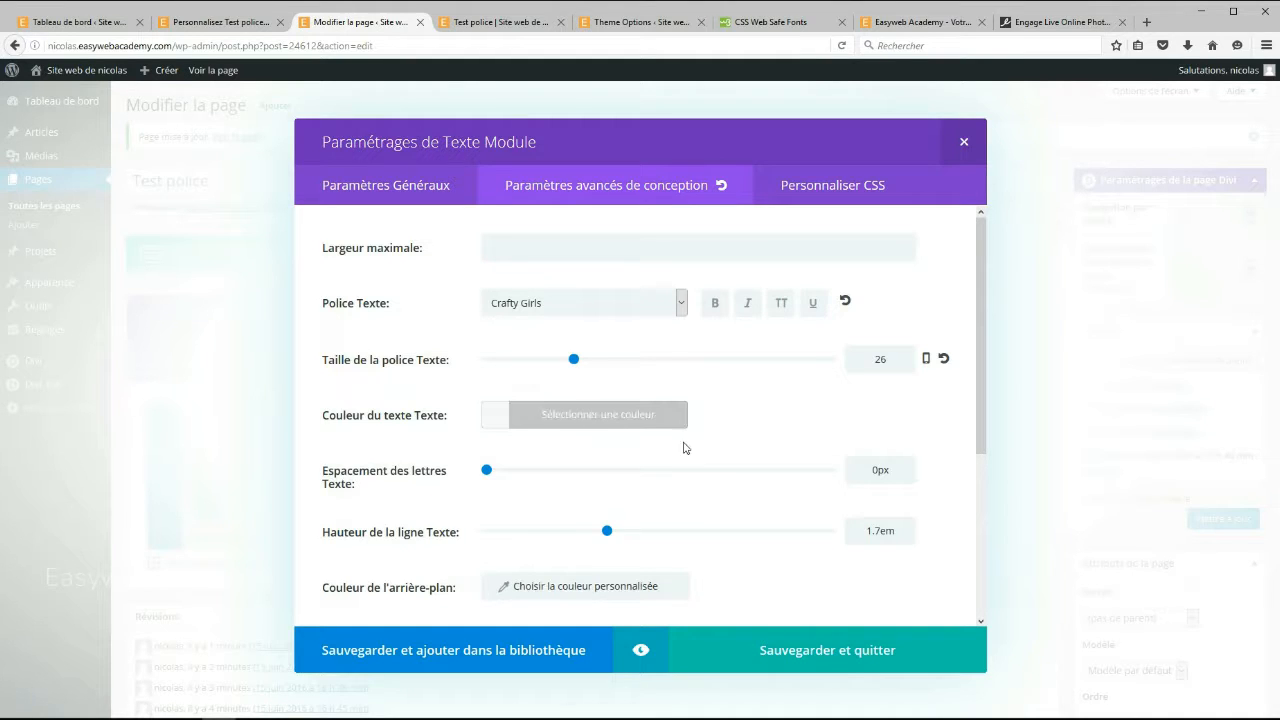
{"action": "left_click", "coordinate": [605, 418]}
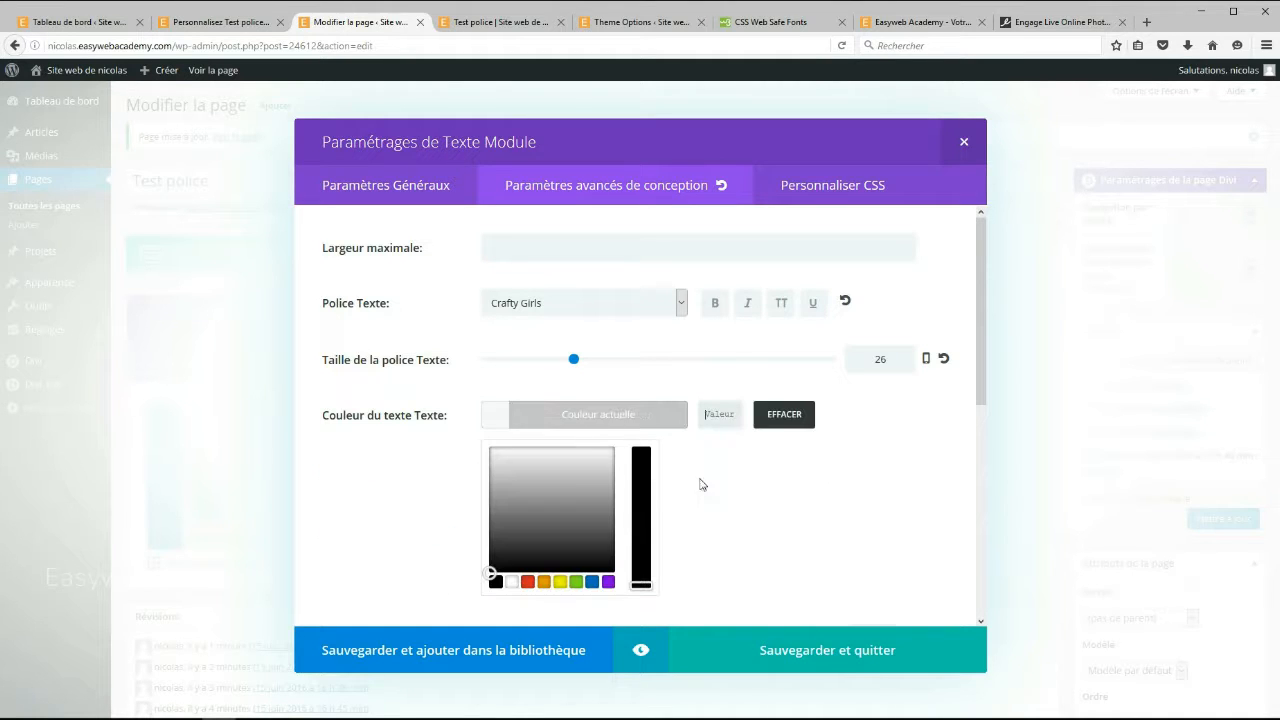
{"action": "left_click", "coordinate": [528, 581]}
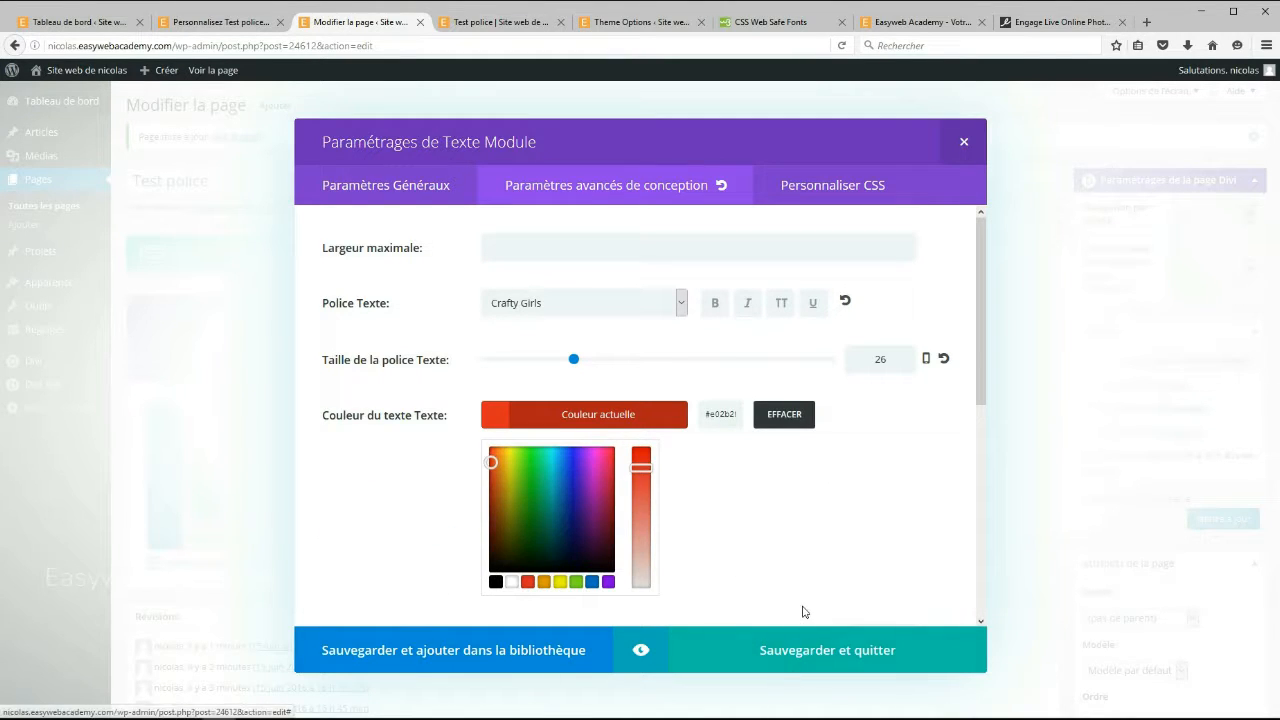
Save the second Text module, update the Test police page and reload its live version
{"action": "left_click", "coordinate": [775, 656]}
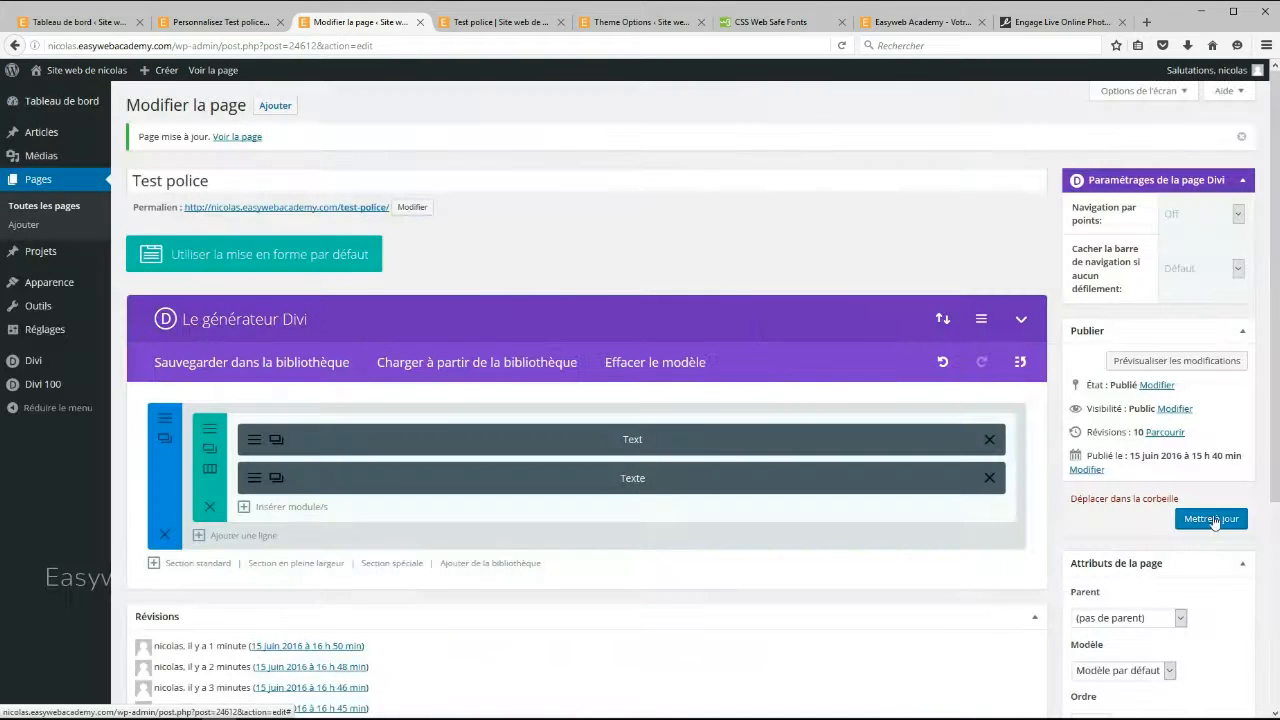
{"action": "left_click", "coordinate": [1211, 518]}
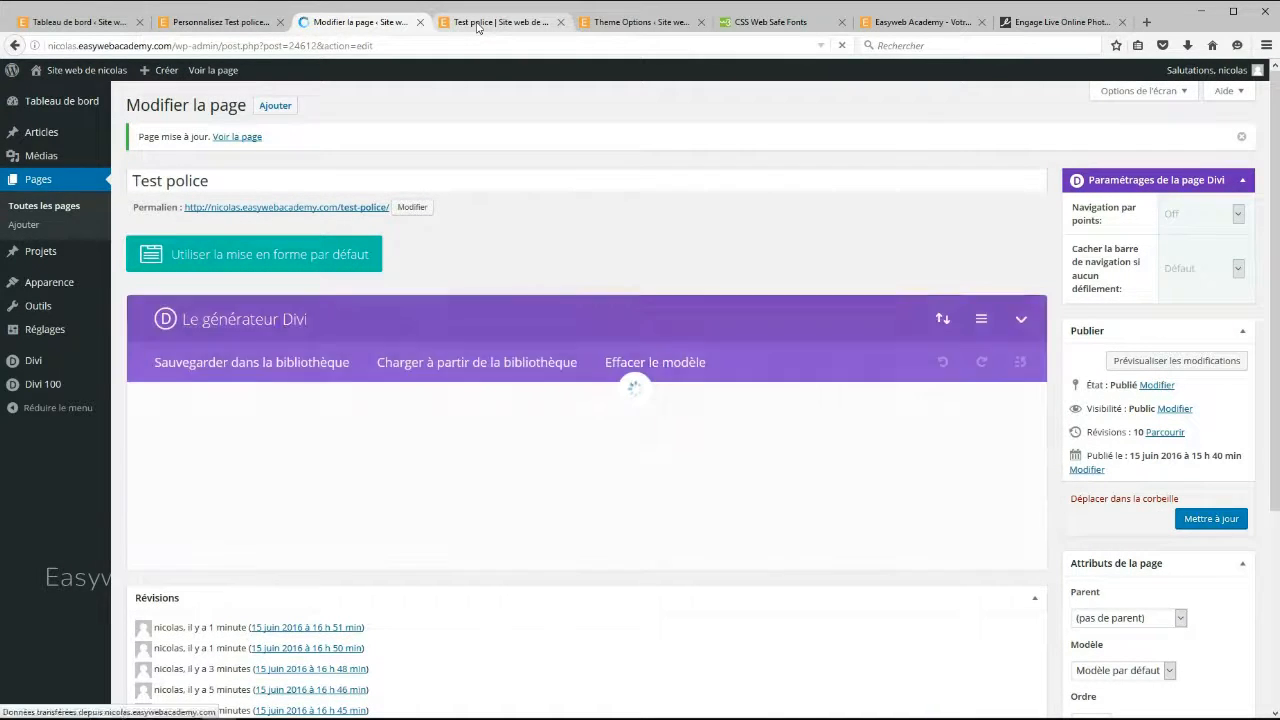
{"action": "left_click", "coordinate": [478, 26]}
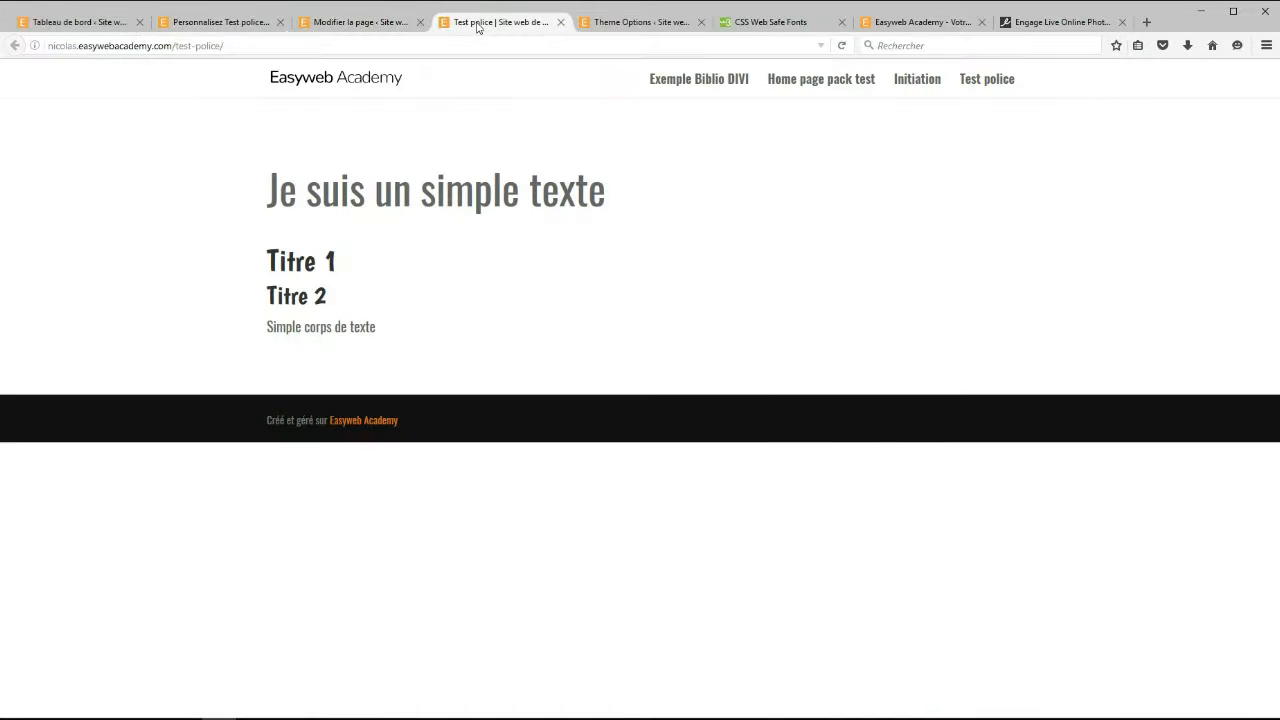
{"action": "left_click", "coordinate": [842, 45]}
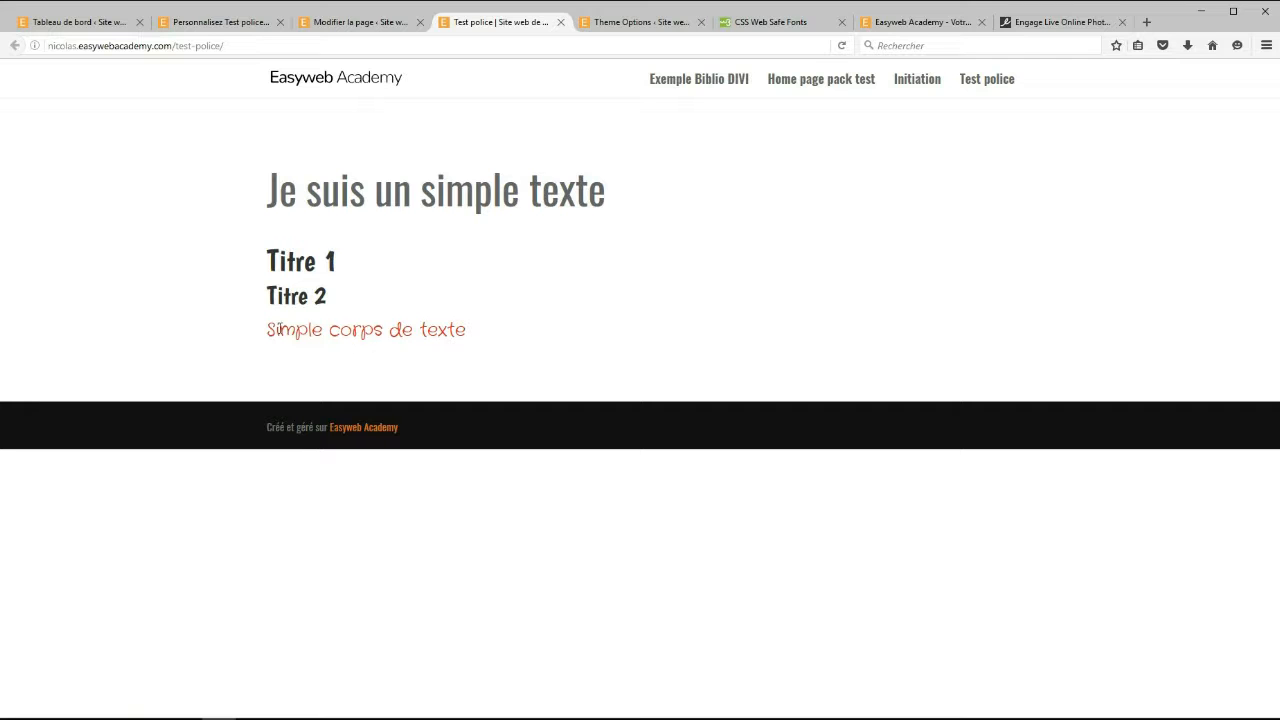
Examine the styling of the "Simple corps de texte" line compared with the headings on the live page
{"action": "left_click_drag", "start_coordinate": [305, 332], "coordinate": [422, 331]}
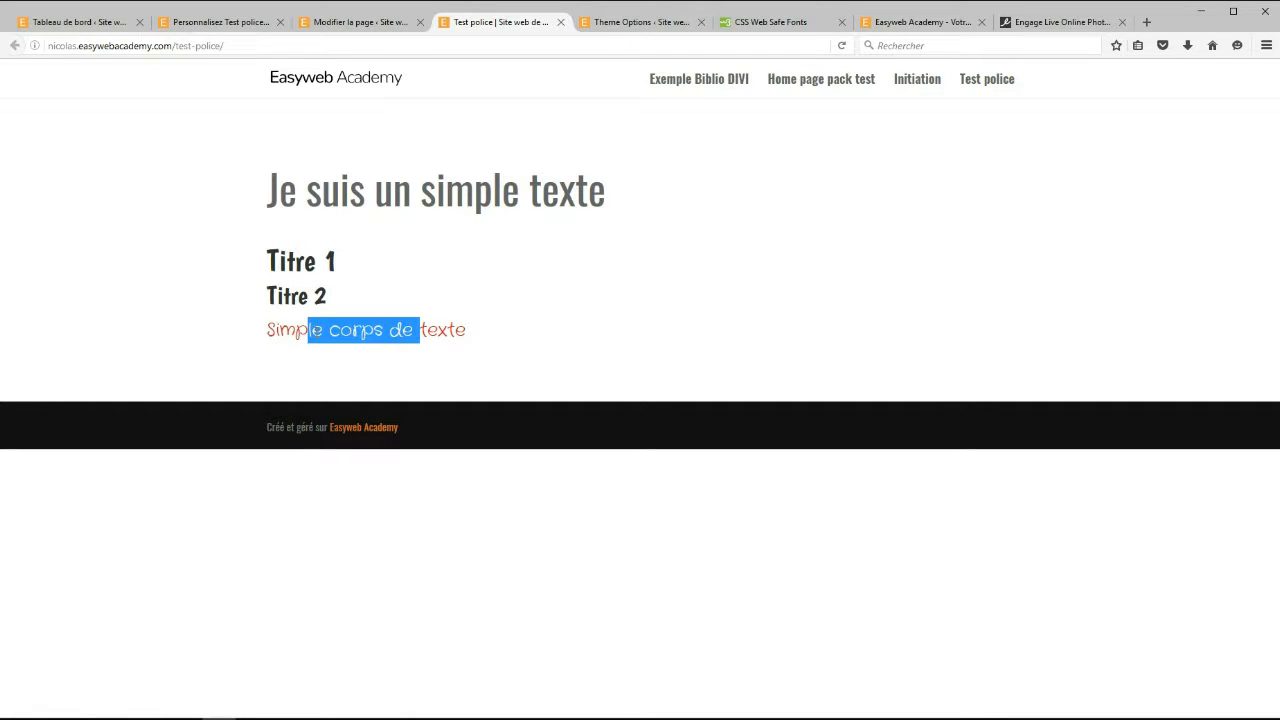
{"action": "left_click_drag", "start_coordinate": [297, 331], "coordinate": [391, 331]}
{"action": "left_click", "coordinate": [435, 335]}
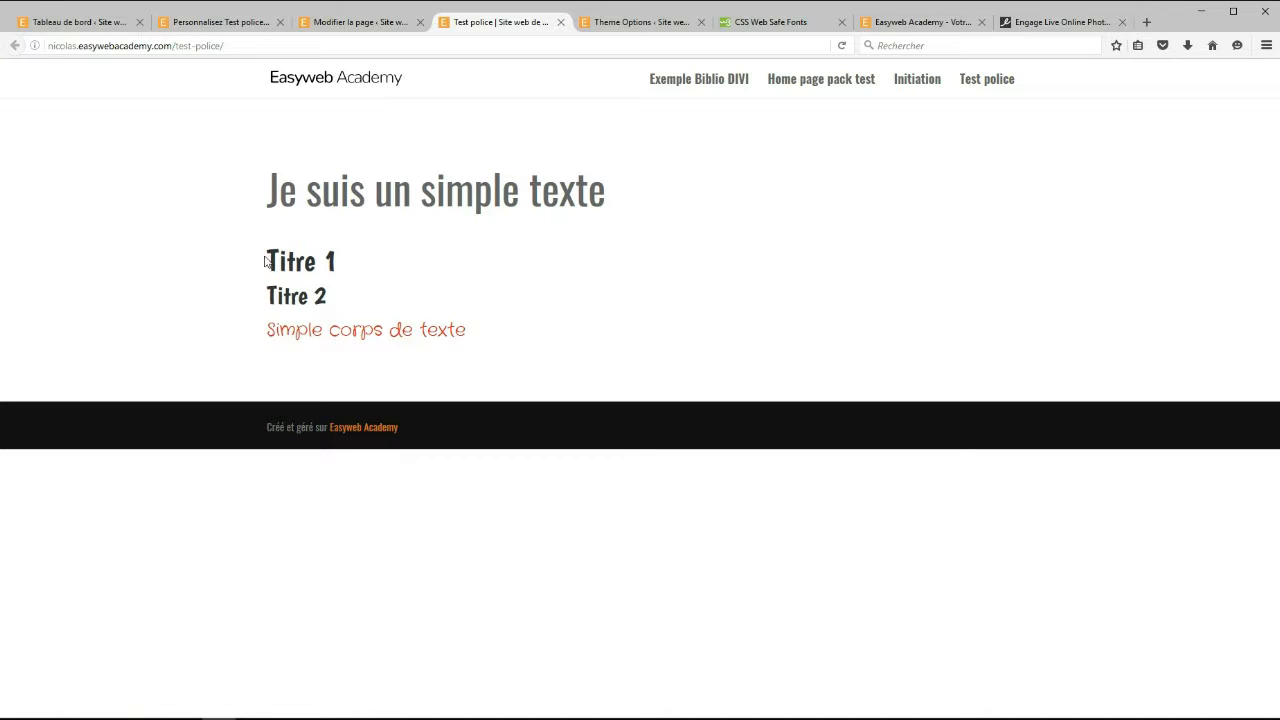
{"action": "left_click_drag", "start_coordinate": [467, 333], "coordinate": [350, 284]}
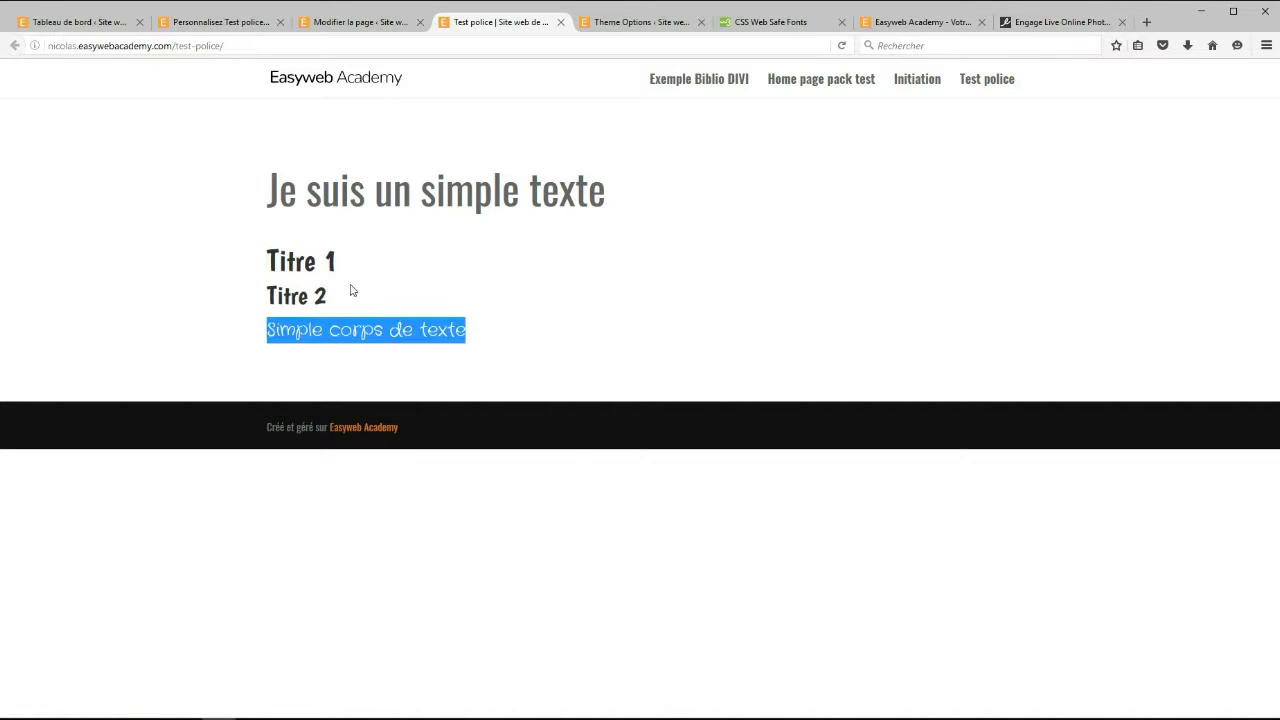
{"action": "left_click", "coordinate": [354, 281]}
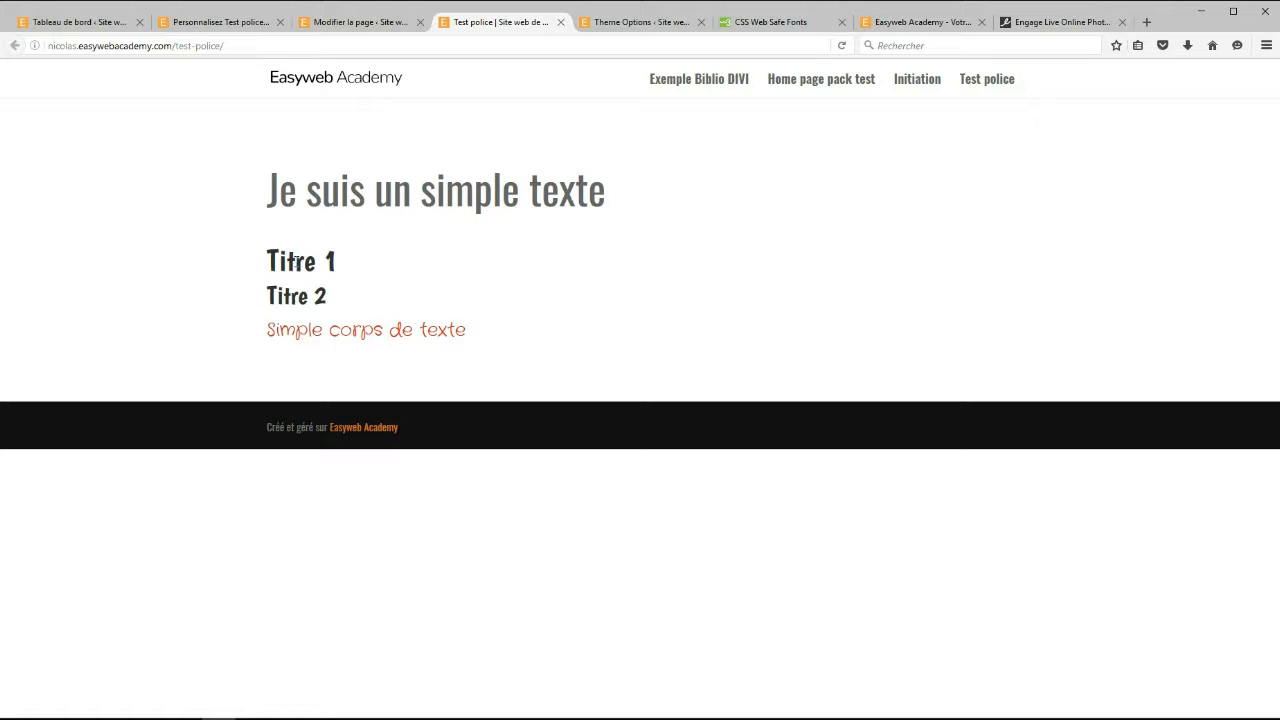
Return to the page editor, remove the "Titre 1" heading from the second Text module's content and save the module
{"action": "left_click", "coordinate": [346, 28]}
{"action": "left_click", "coordinate": [257, 485]}
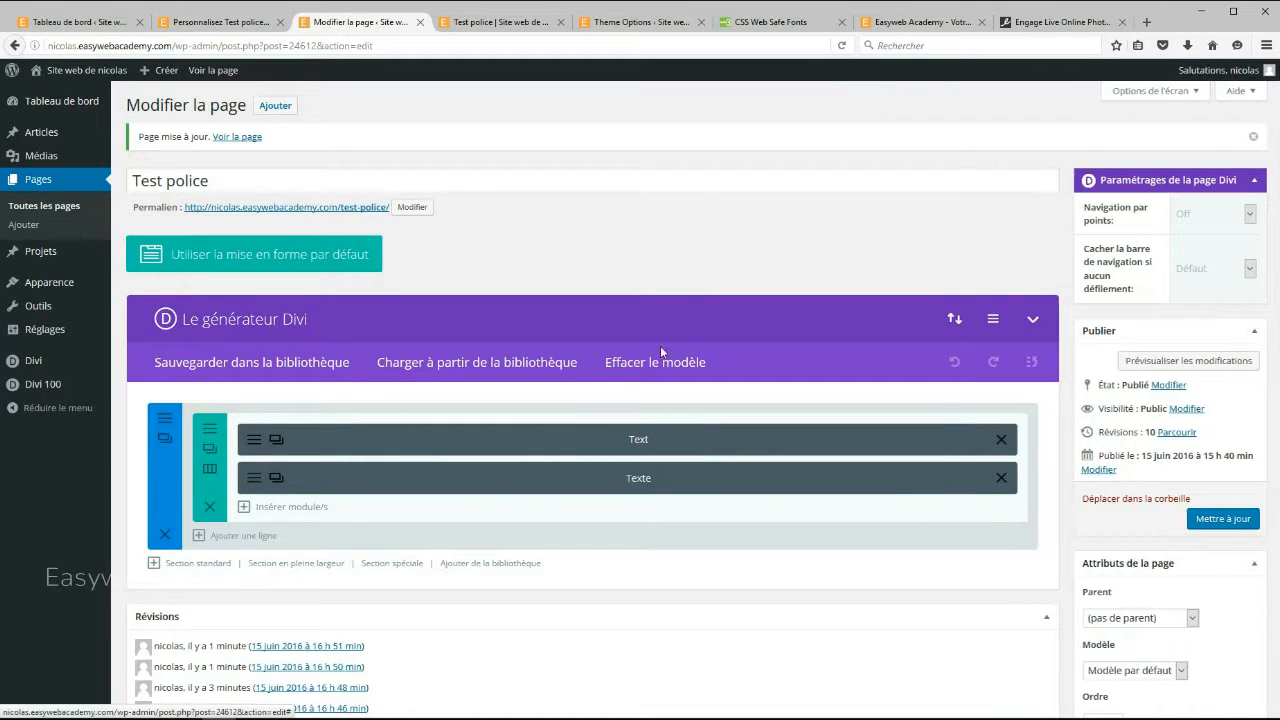
{"action": "scroll", "coordinate": [462, 510], "scroll_direction": "down", "scroll_amount": 2}
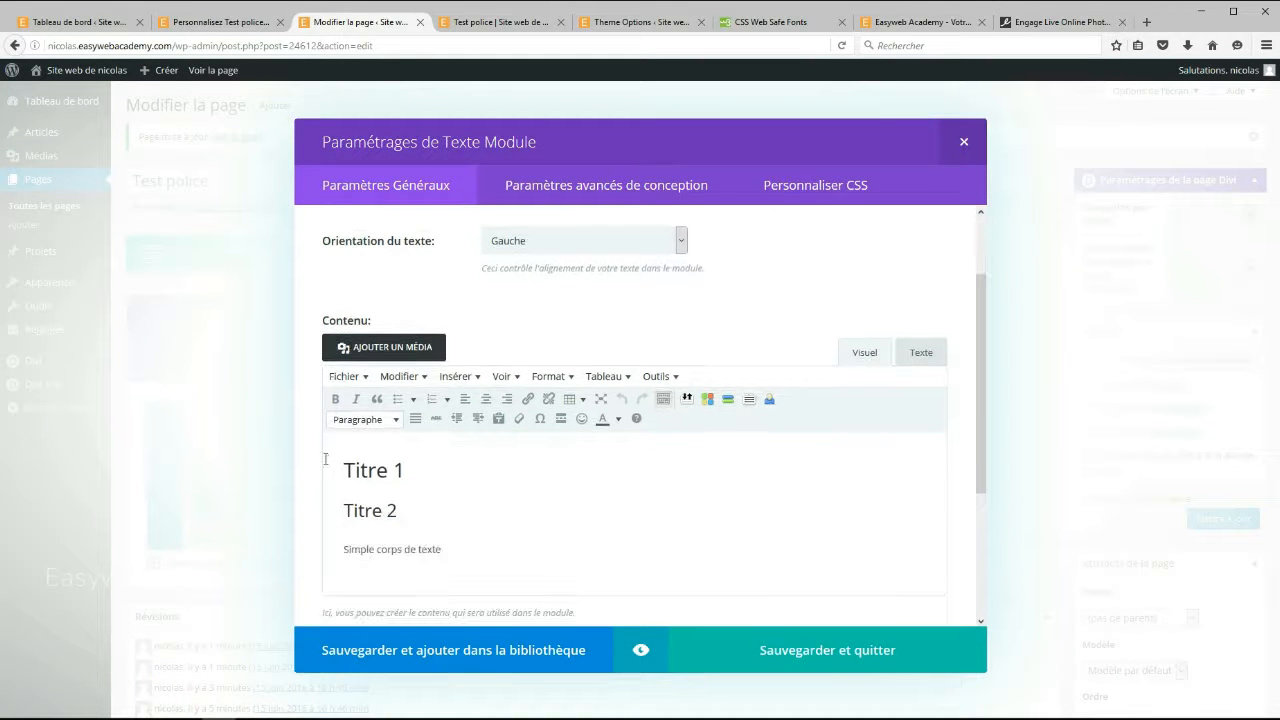
{"action": "left_click_drag", "start_coordinate": [330, 463], "coordinate": [476, 481]}
{"action": "key", "text": "BackSpace"}
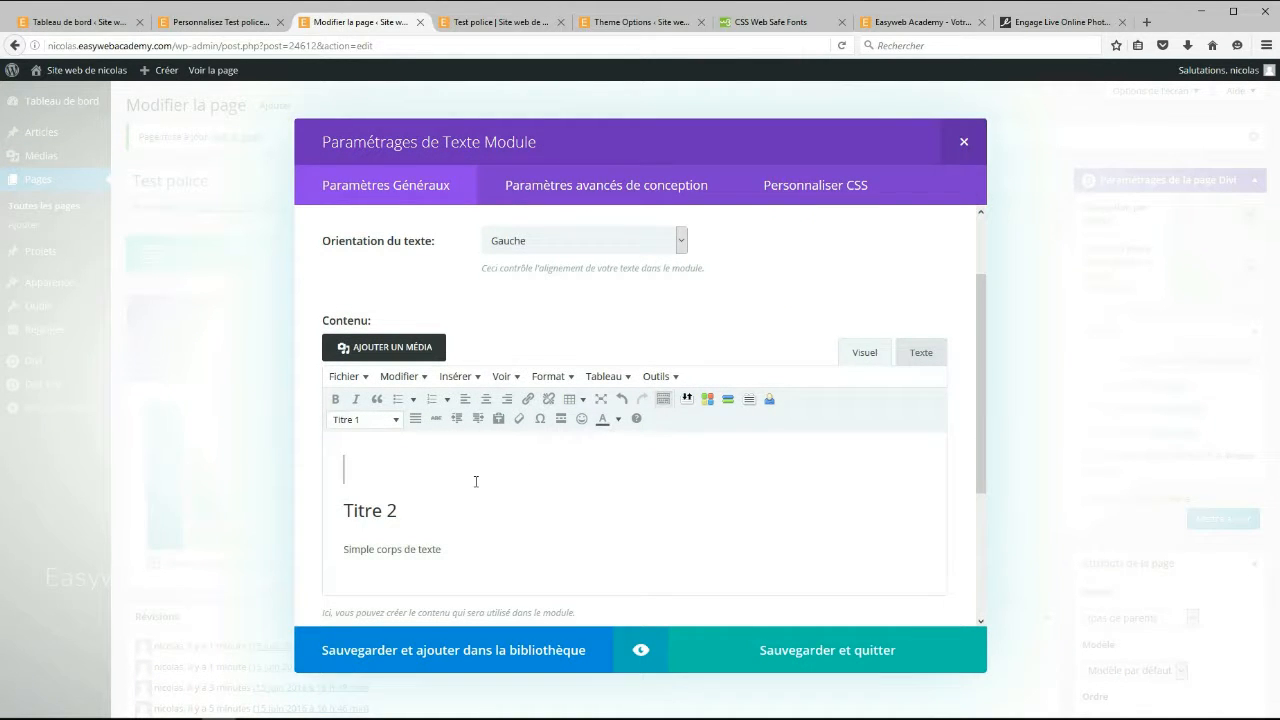
{"action": "key", "text": "Delete"}
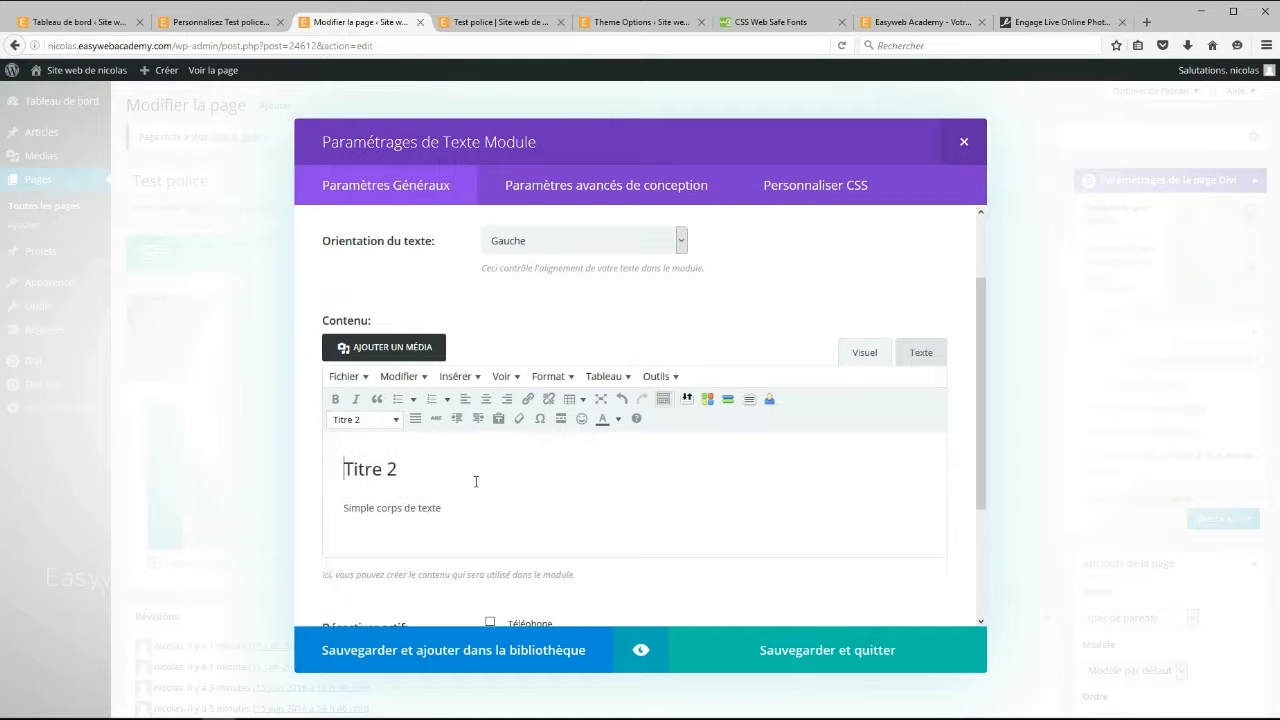
{"action": "left_click", "coordinate": [777, 662]}
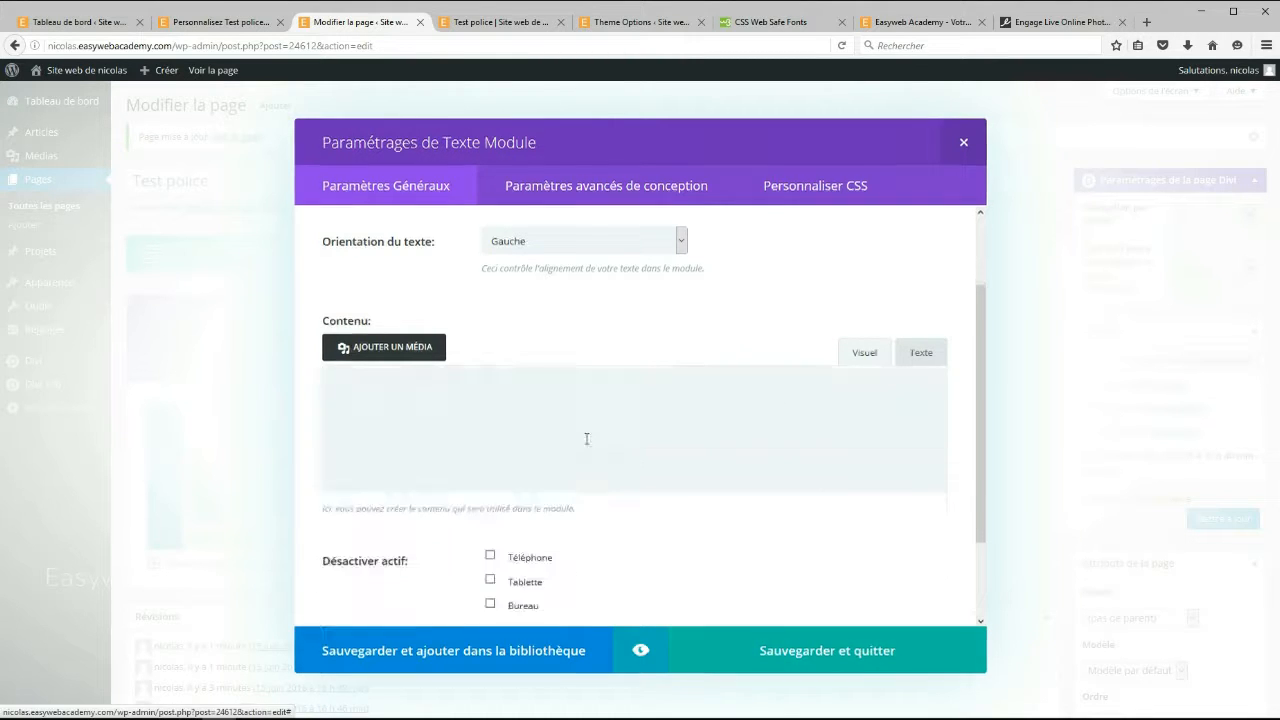
Insert a new Text module in the row with "Titre 1" as its content, kept in the Paragraphe format
{"action": "left_click", "coordinate": [288, 508]}
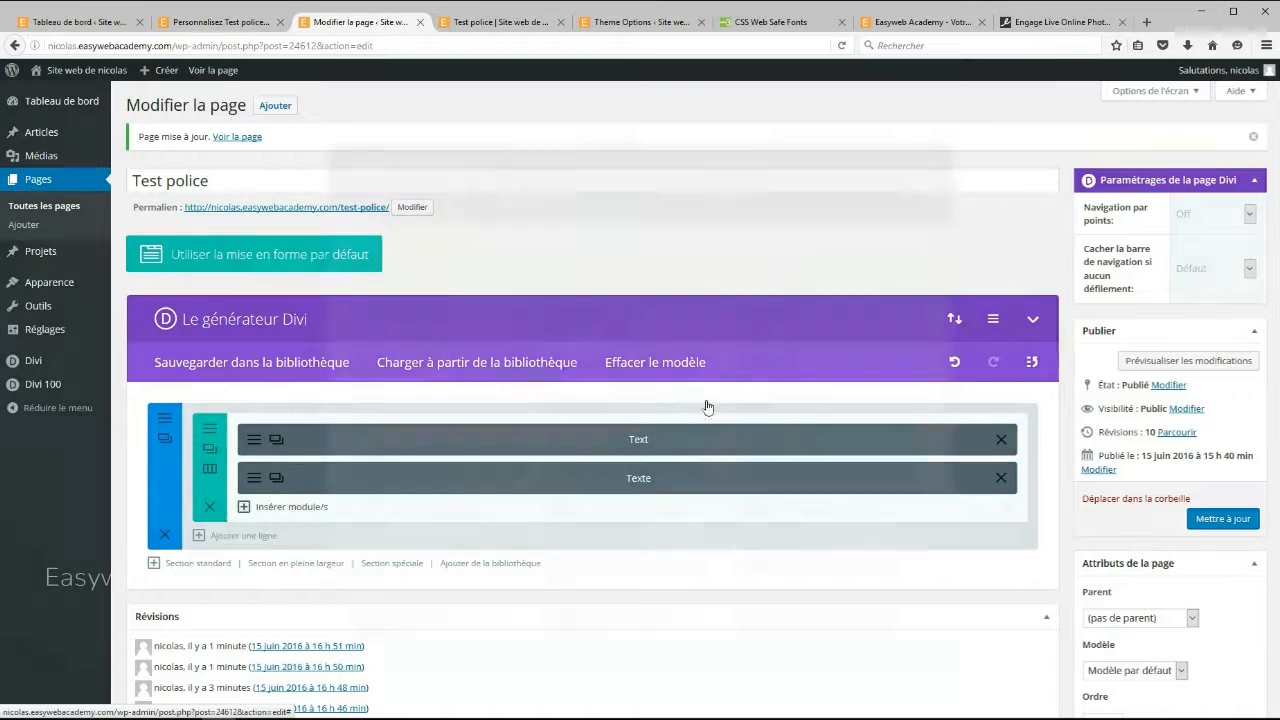
{"action": "scroll", "coordinate": [571, 490], "scroll_direction": "down", "scroll_amount": 3}
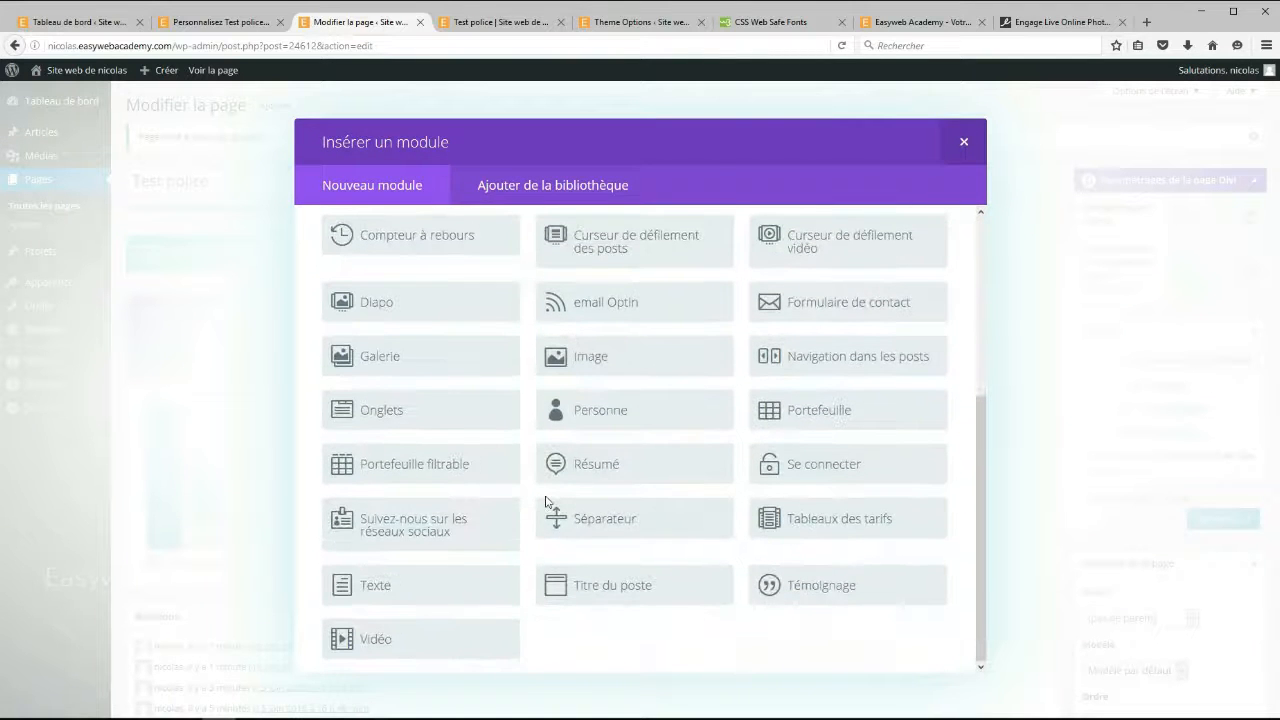
{"action": "left_click", "coordinate": [423, 594]}
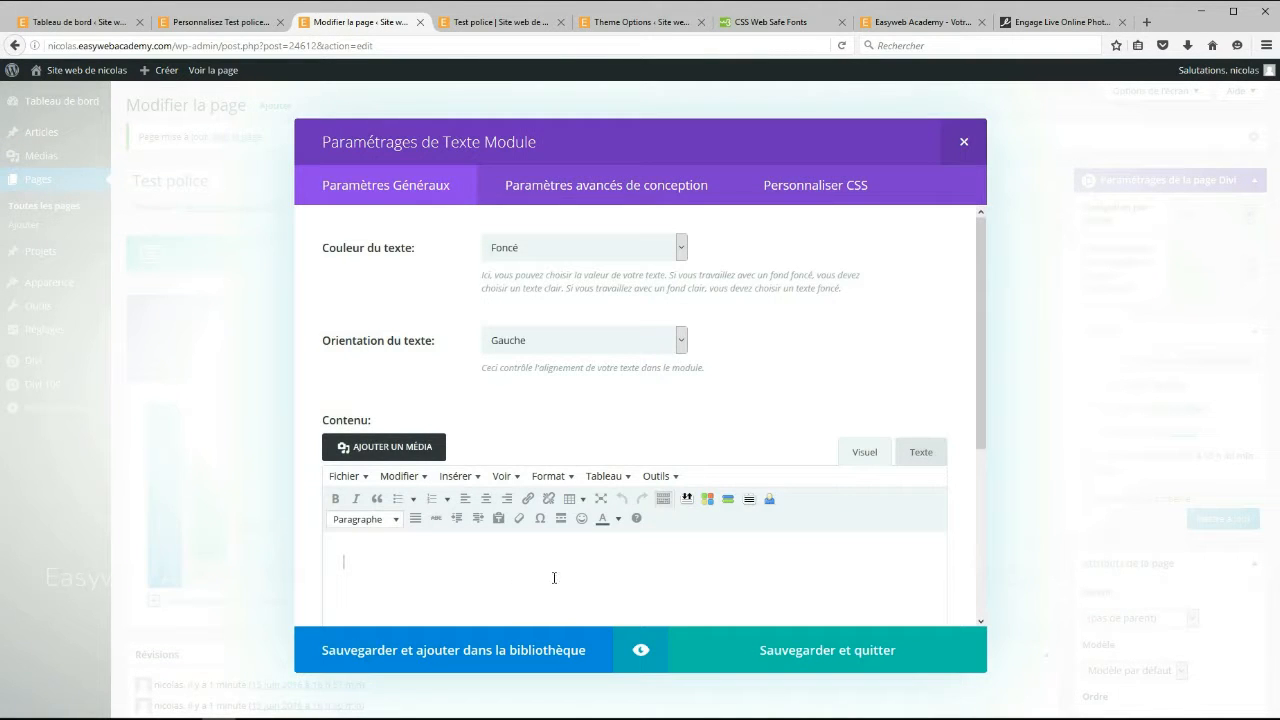
{"action": "type", "text": "Titre 1"}
{"action": "left_click", "coordinate": [394, 519]}
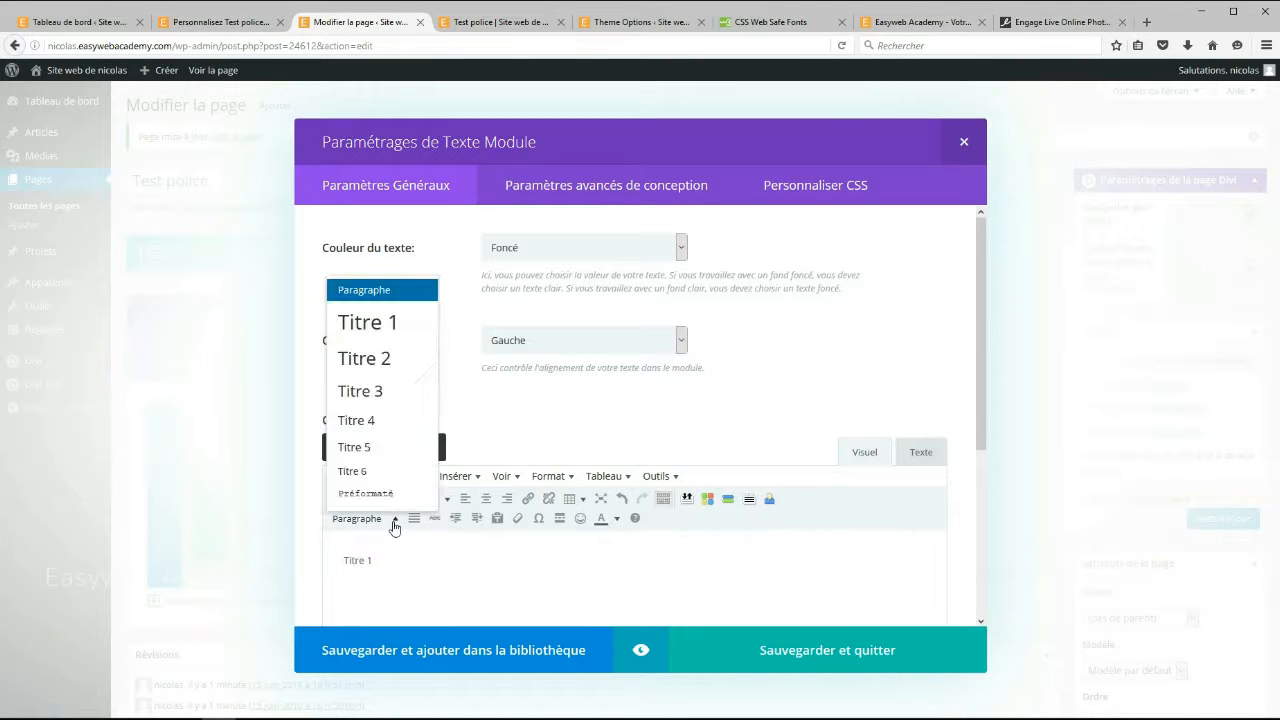
{"action": "left_click", "coordinate": [421, 569]}
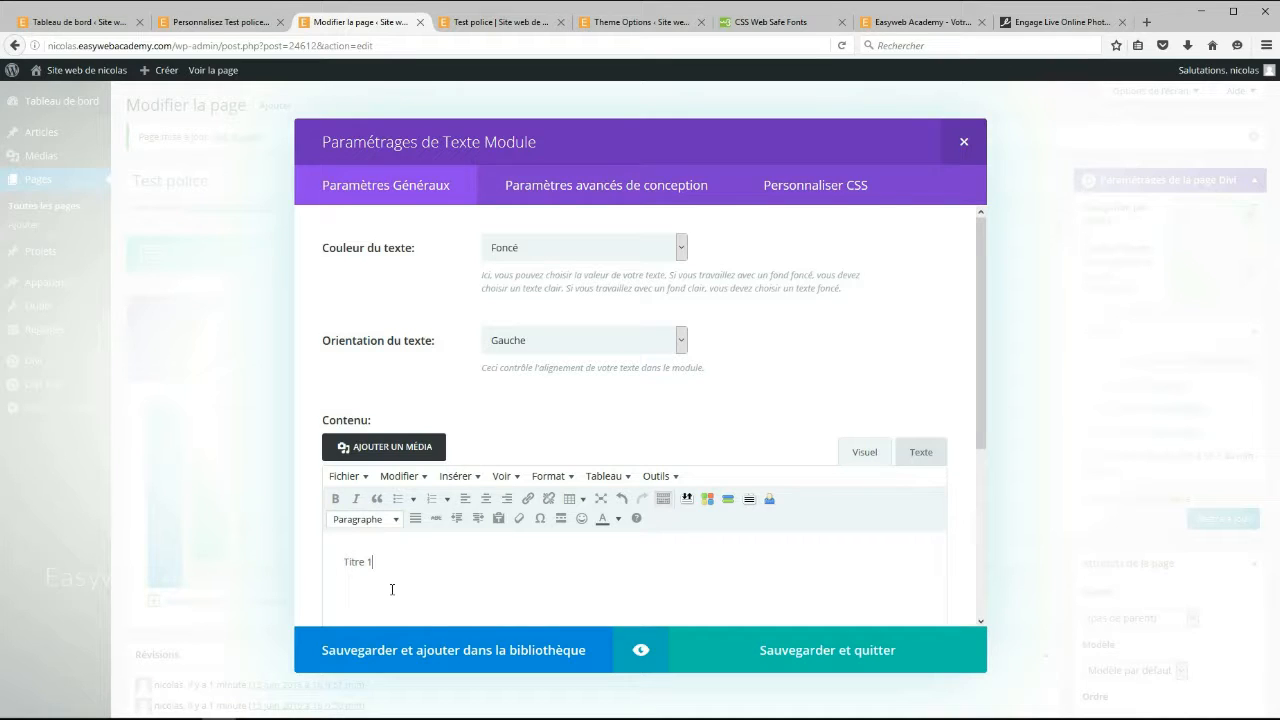
Set the new Text module's text font to Crafty Girls in its advanced design settings
{"action": "left_click", "coordinate": [540, 185]}
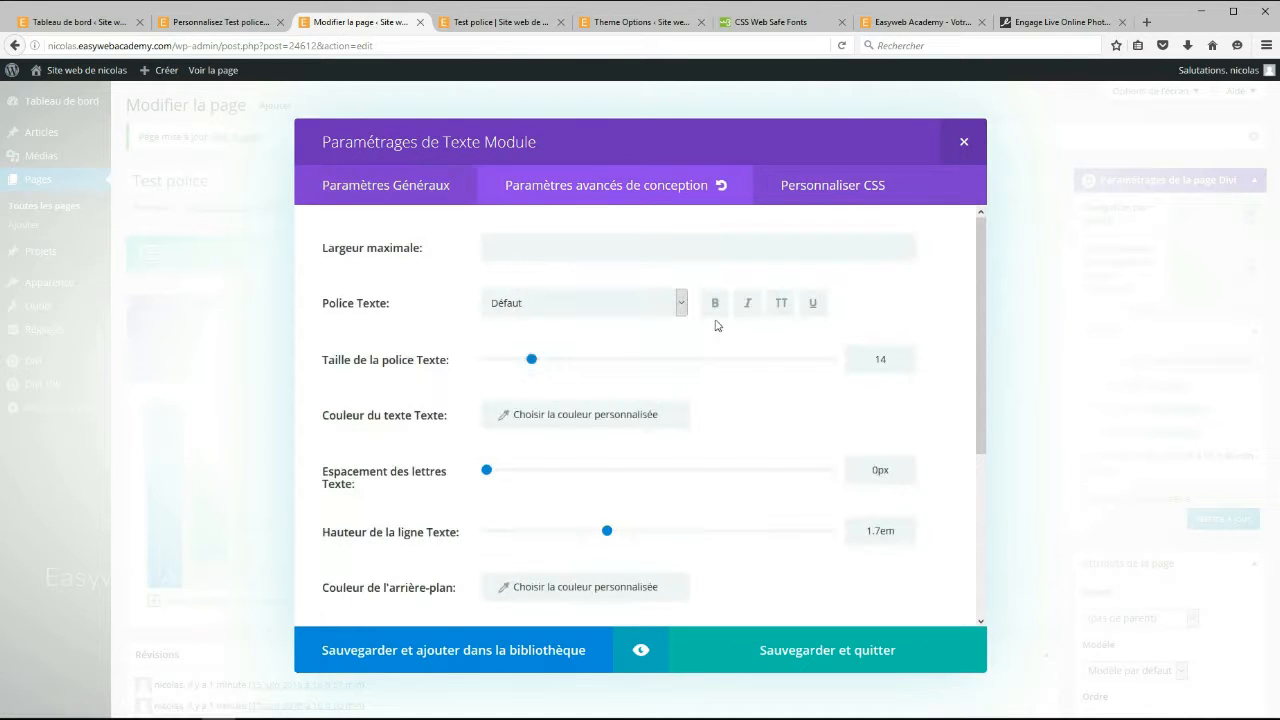
{"action": "left_click", "coordinate": [681, 303]}
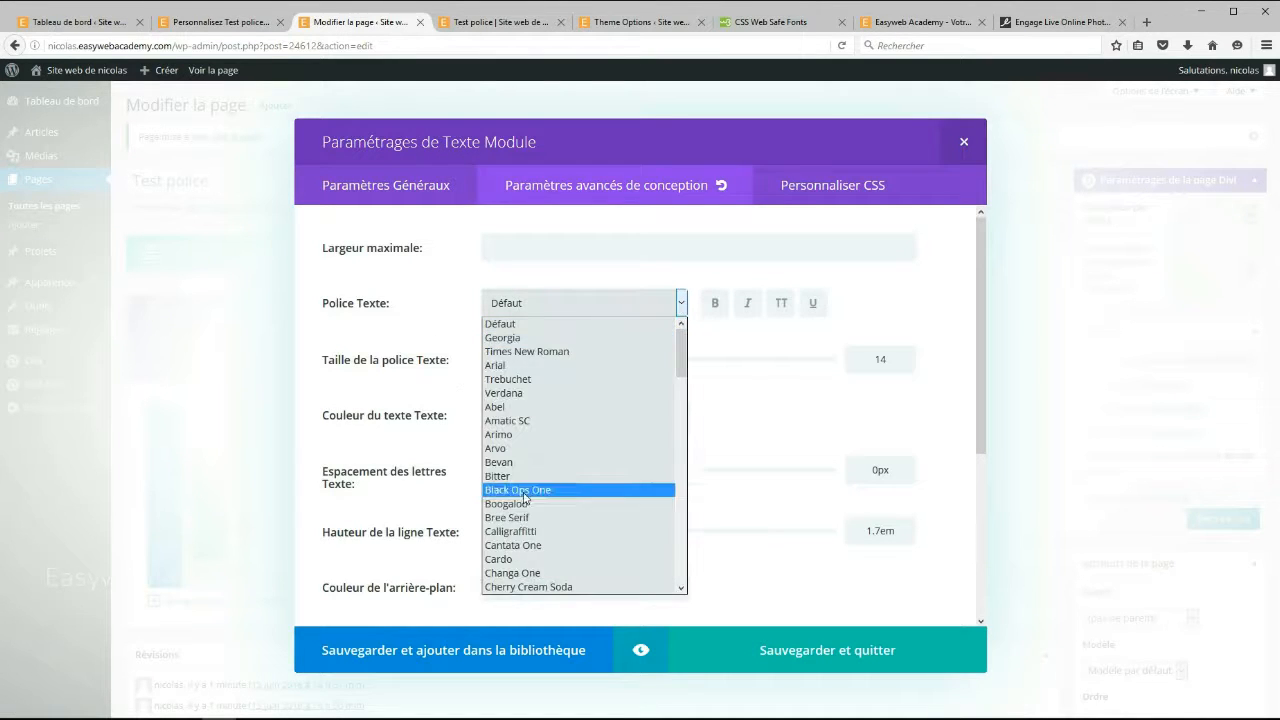
{"action": "scroll", "coordinate": [560, 430], "scroll_direction": "down", "scroll_amount": 2}
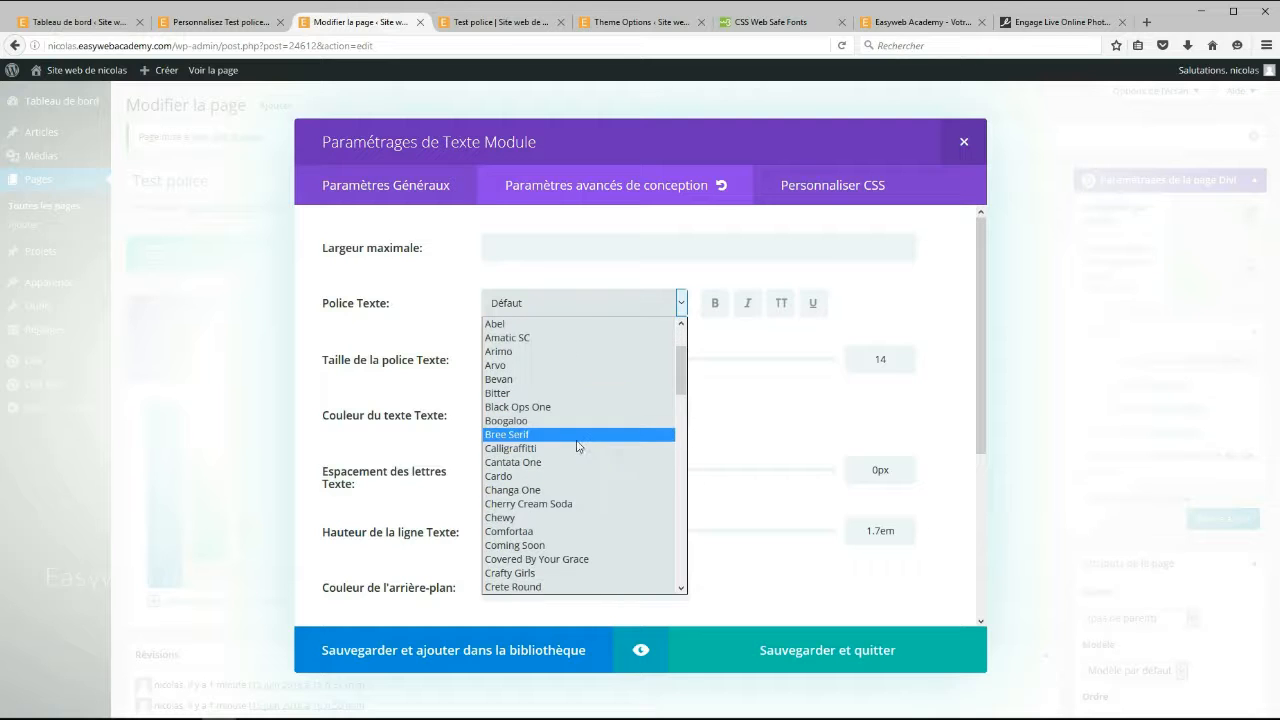
{"action": "scroll", "coordinate": [545, 405], "scroll_direction": "down", "scroll_amount": 2}
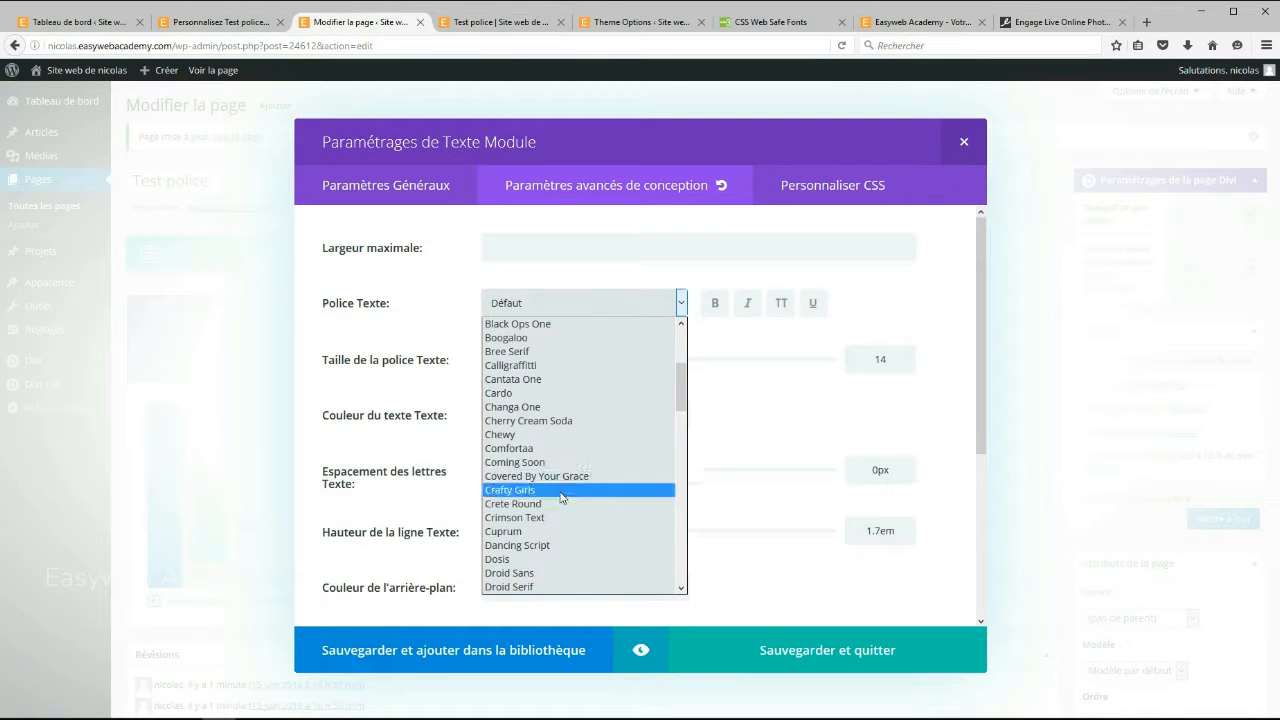
{"action": "left_click", "coordinate": [530, 490]}
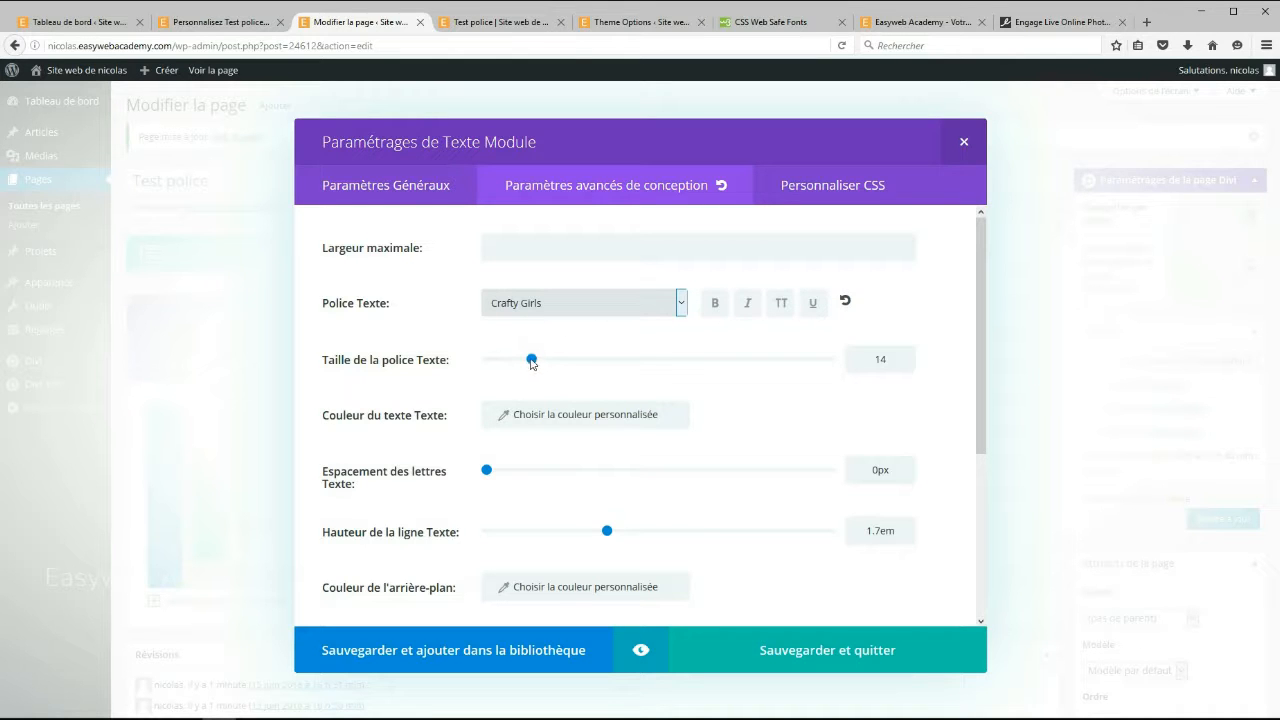
Set the new module's text size to 45 and its text colour to the preset blue, saving the module
{"action": "left_click_drag", "start_coordinate": [532, 360], "coordinate": [646, 357]}
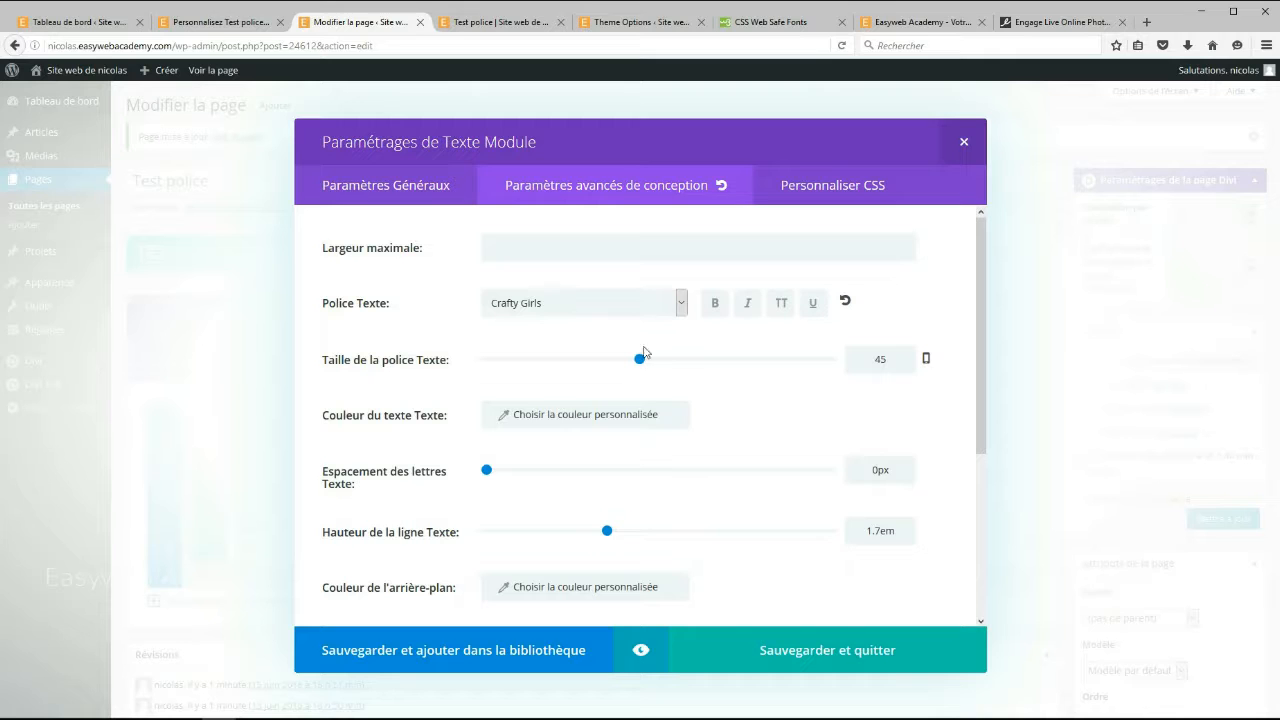
{"action": "left_click", "coordinate": [580, 418]}
{"action": "left_click", "coordinate": [570, 420]}
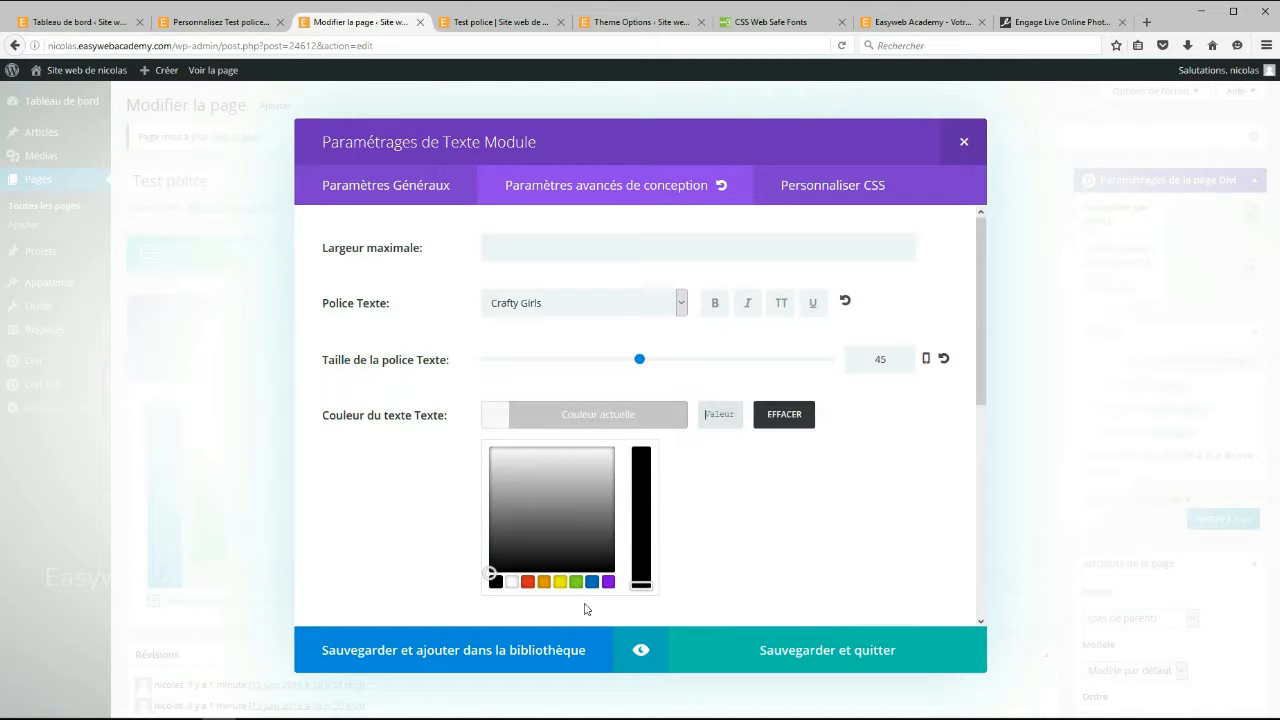
{"action": "left_click", "coordinate": [598, 583]}
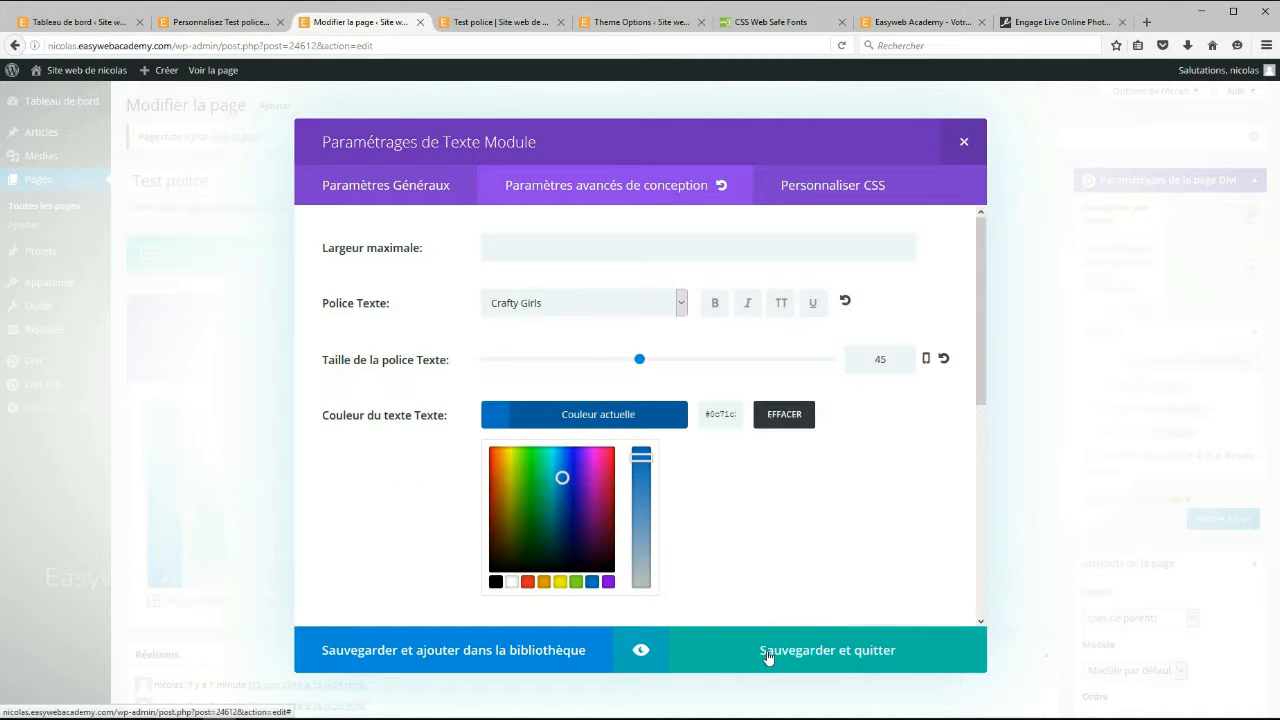
{"action": "left_click", "coordinate": [766, 650]}
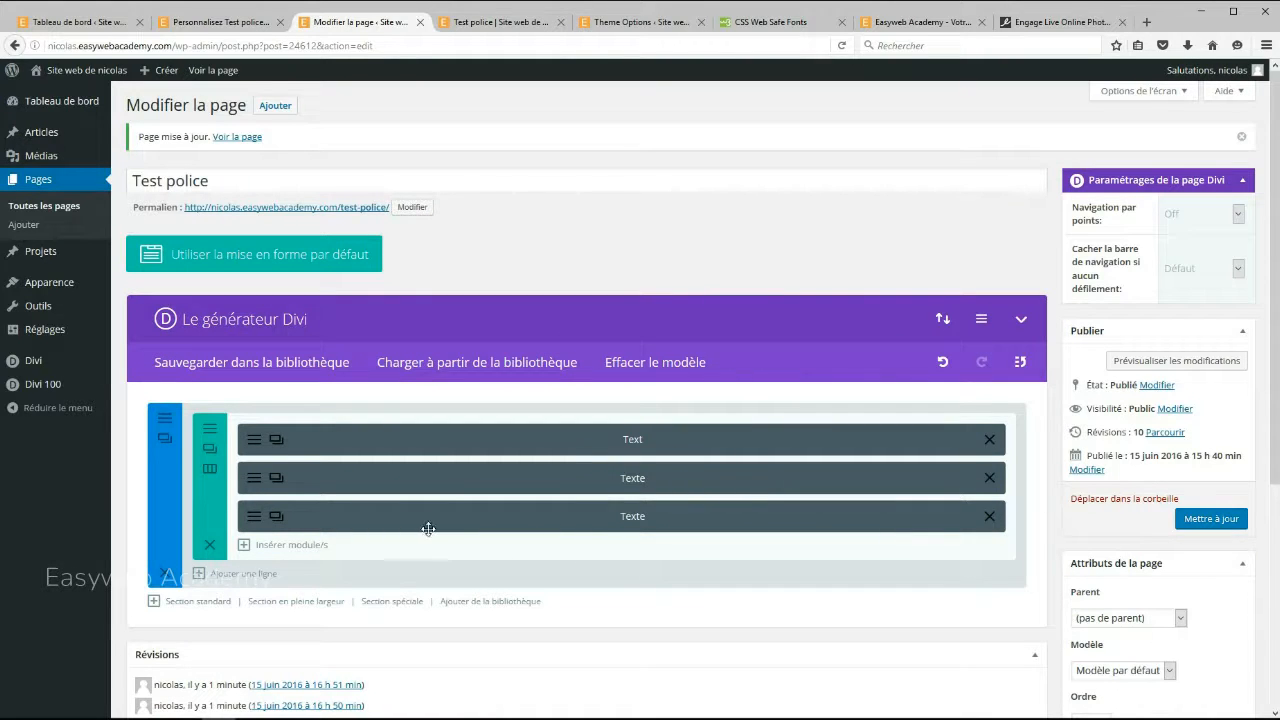
Move the new Text module between the two existing ones, then update the page and reload its live version
{"action": "left_click_drag", "start_coordinate": [408, 471], "coordinate": [410, 480]}
{"action": "left_click", "coordinate": [1205, 520]}
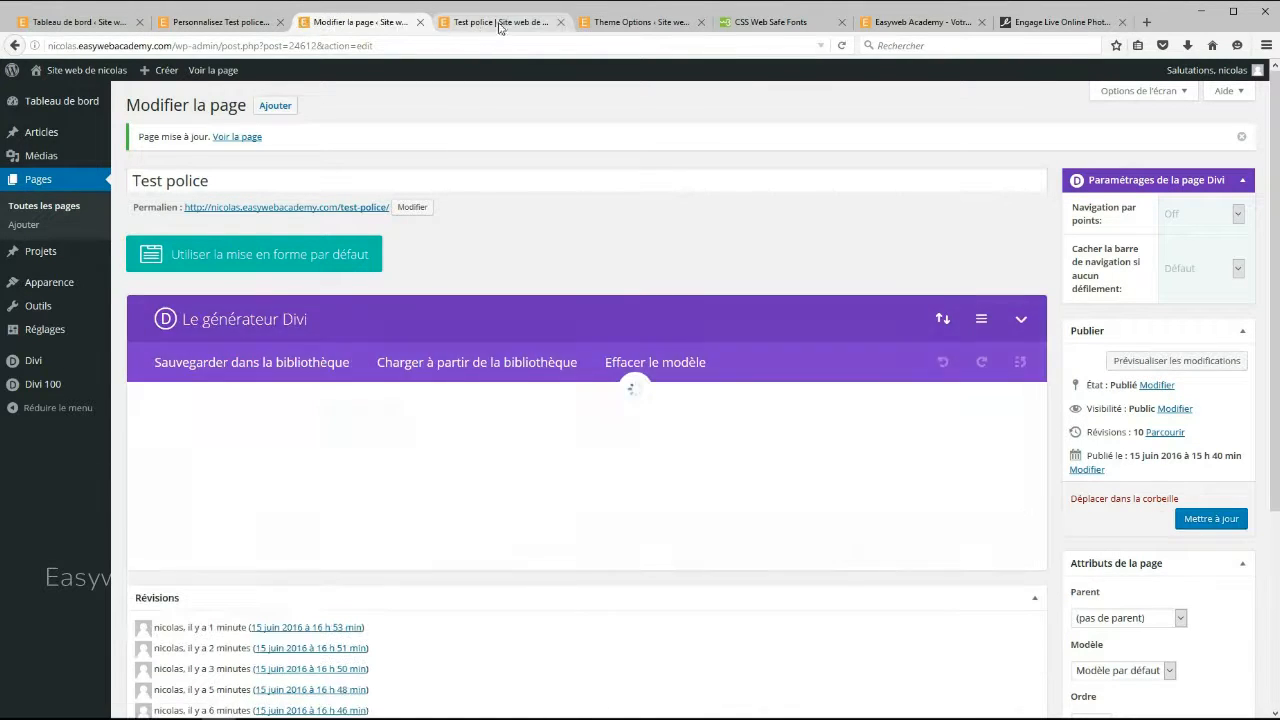
{"action": "left_click", "coordinate": [497, 22]}
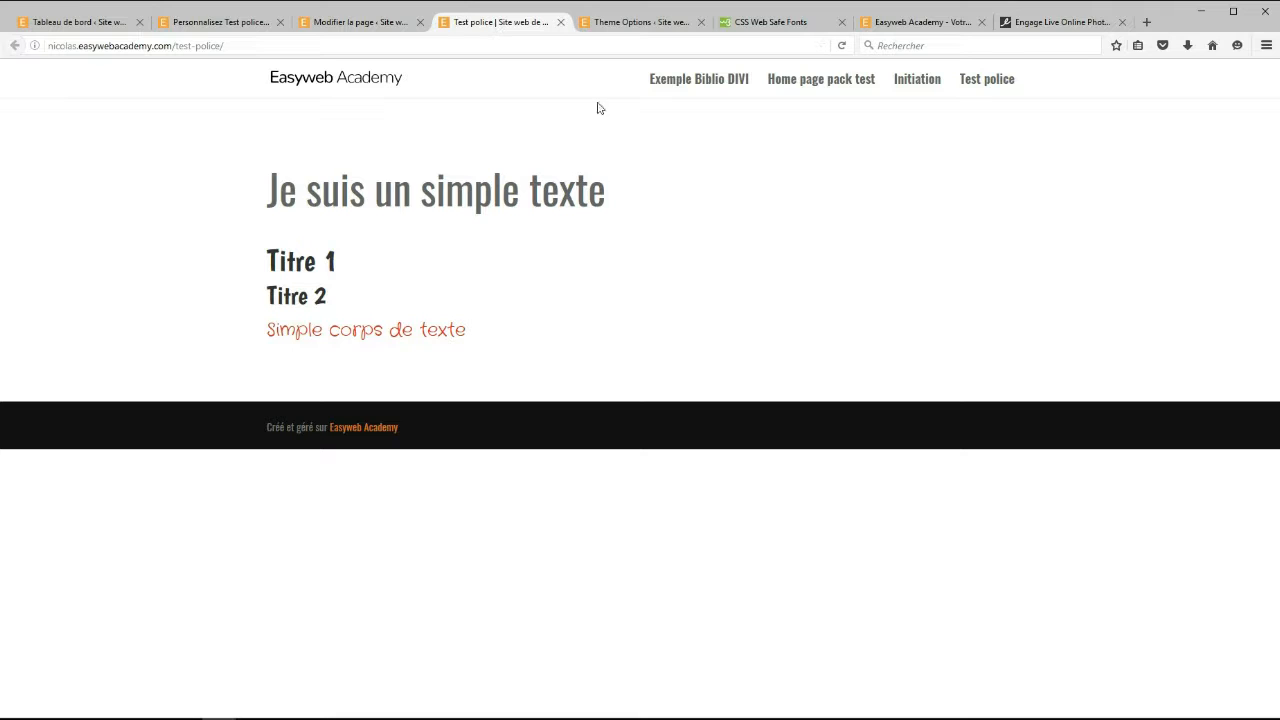
{"action": "left_click", "coordinate": [842, 45]}
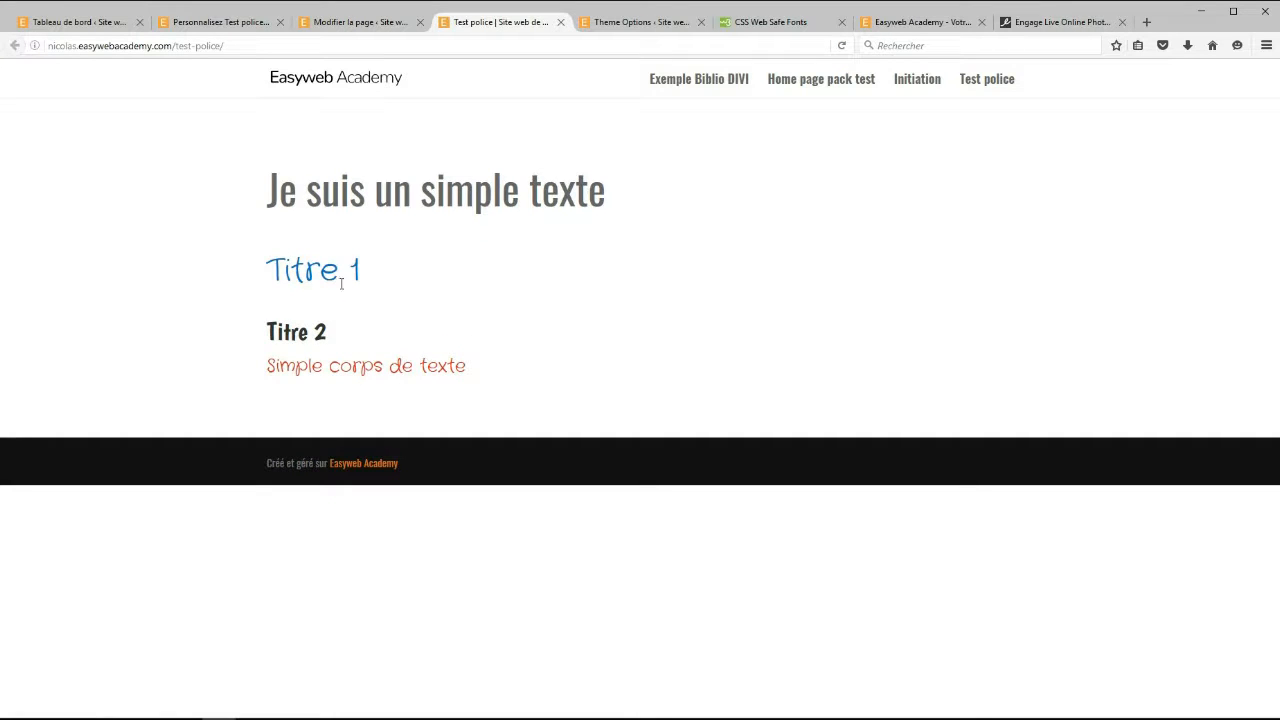
Examine the restyled "Titre 1" text on the live Test police page
{"action": "left_click_drag", "start_coordinate": [268, 270], "coordinate": [361, 270]}
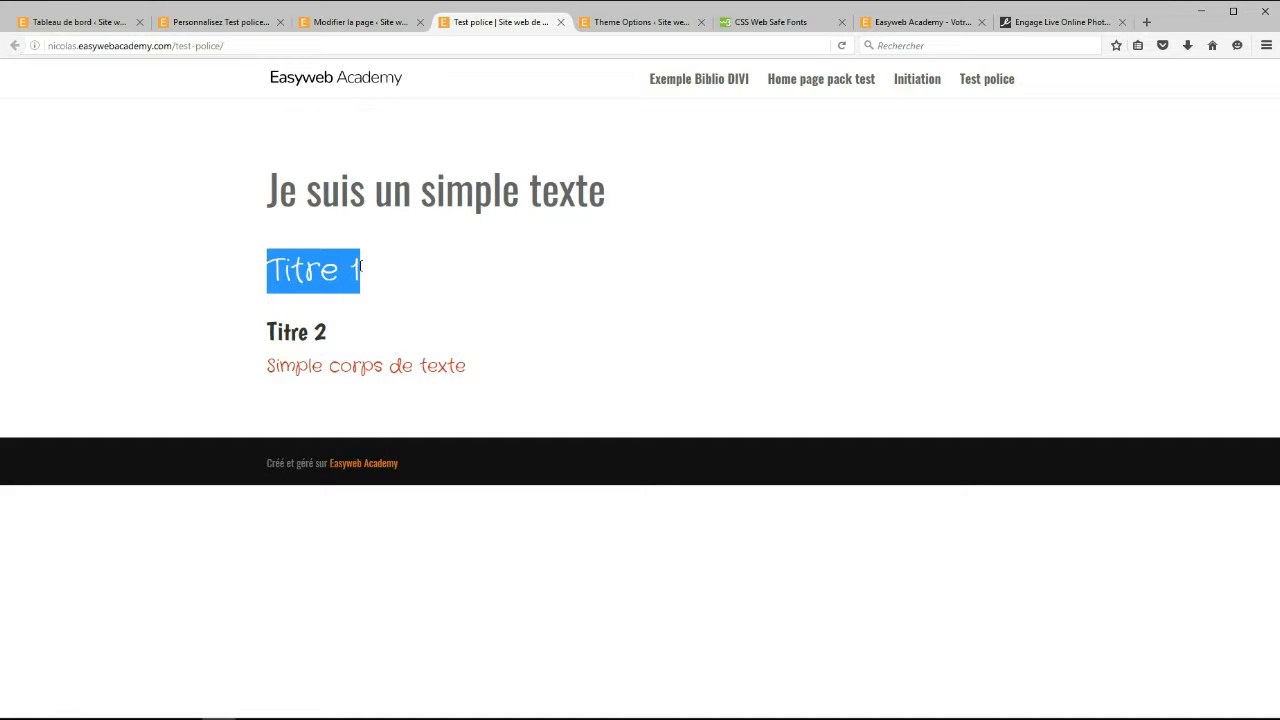
{"action": "left_click", "coordinate": [335, 272]}
{"action": "left_click_drag", "start_coordinate": [271, 267], "coordinate": [361, 270]}
{"action": "left_click", "coordinate": [309, 272]}
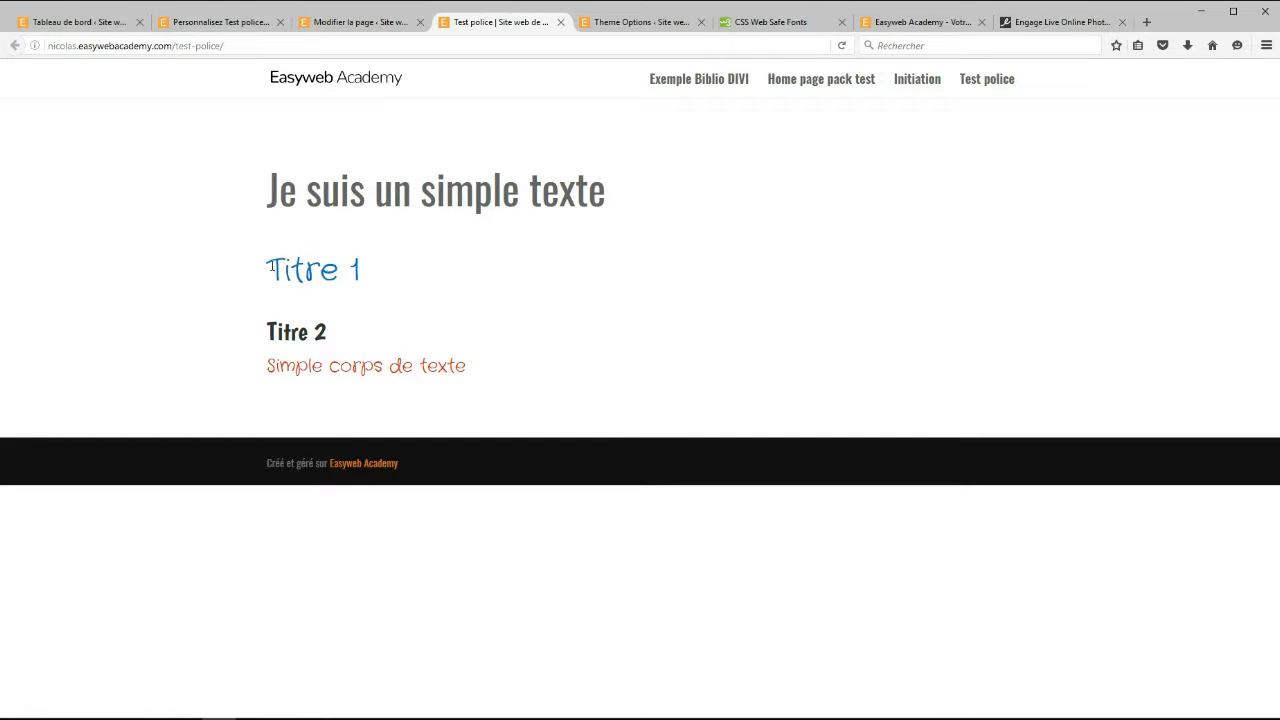
{"action": "left_click_drag", "start_coordinate": [271, 267], "coordinate": [361, 270]}
{"action": "left_click", "coordinate": [300, 273]}
Inspect the "Titre 1" element in the browser's developer tools and examine which HTML tag wraps it
{"action": "right_click", "coordinate": [302, 268]}
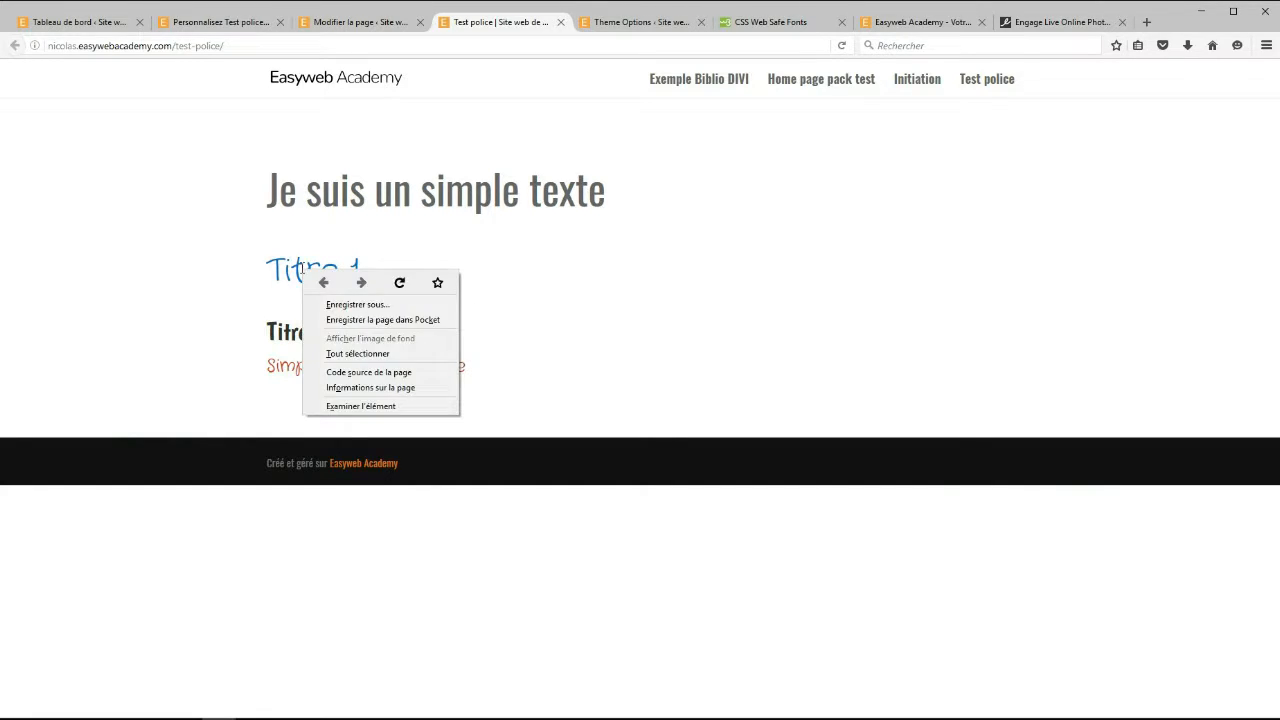
{"action": "left_click", "coordinate": [356, 407]}
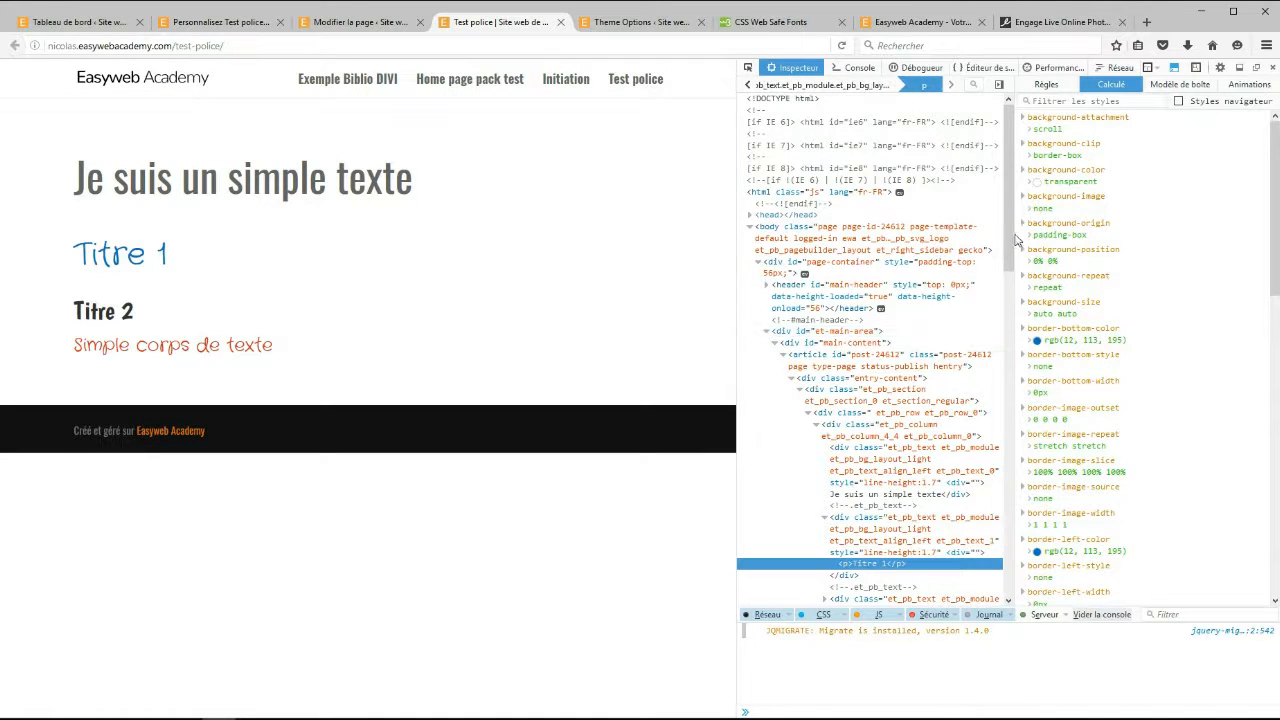
{"action": "left_click_drag", "start_coordinate": [1006, 233], "coordinate": [1005, 320]}
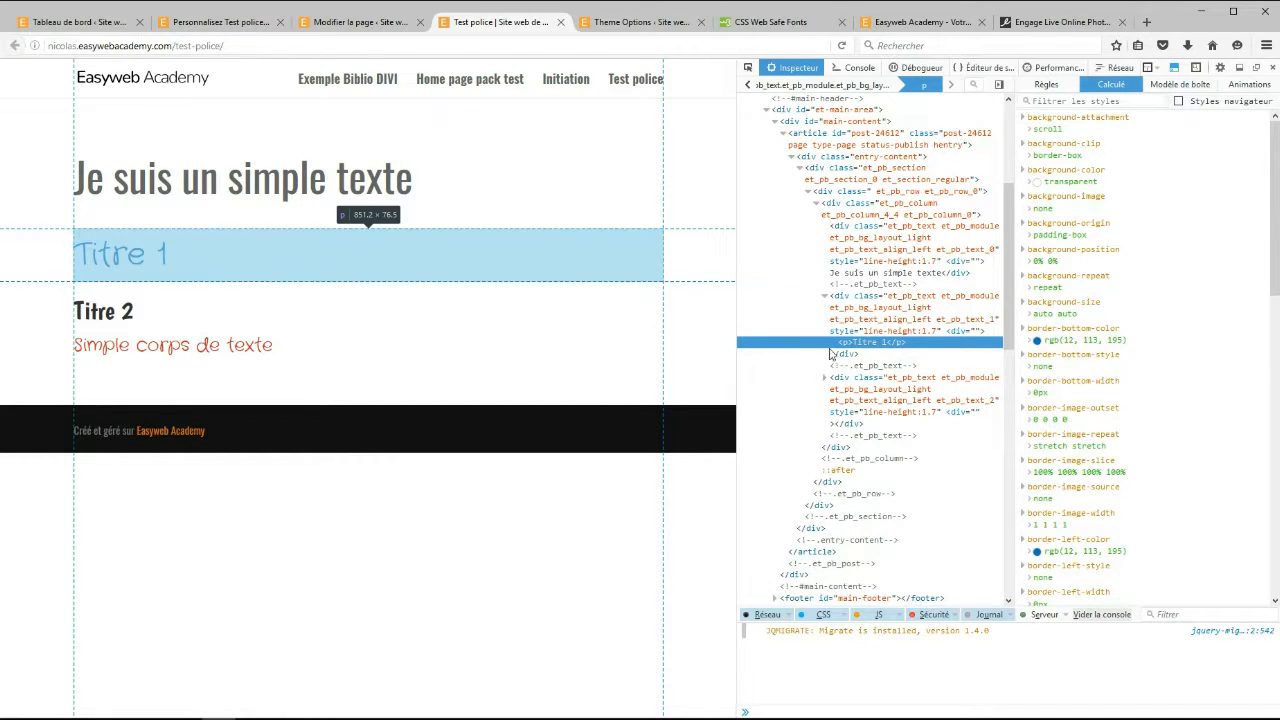
Inspect the "Titre 2" heading in the developer tools, compare its HTML tag with that of "Titre 1", and close the tools
{"action": "right_click", "coordinate": [106, 318]}
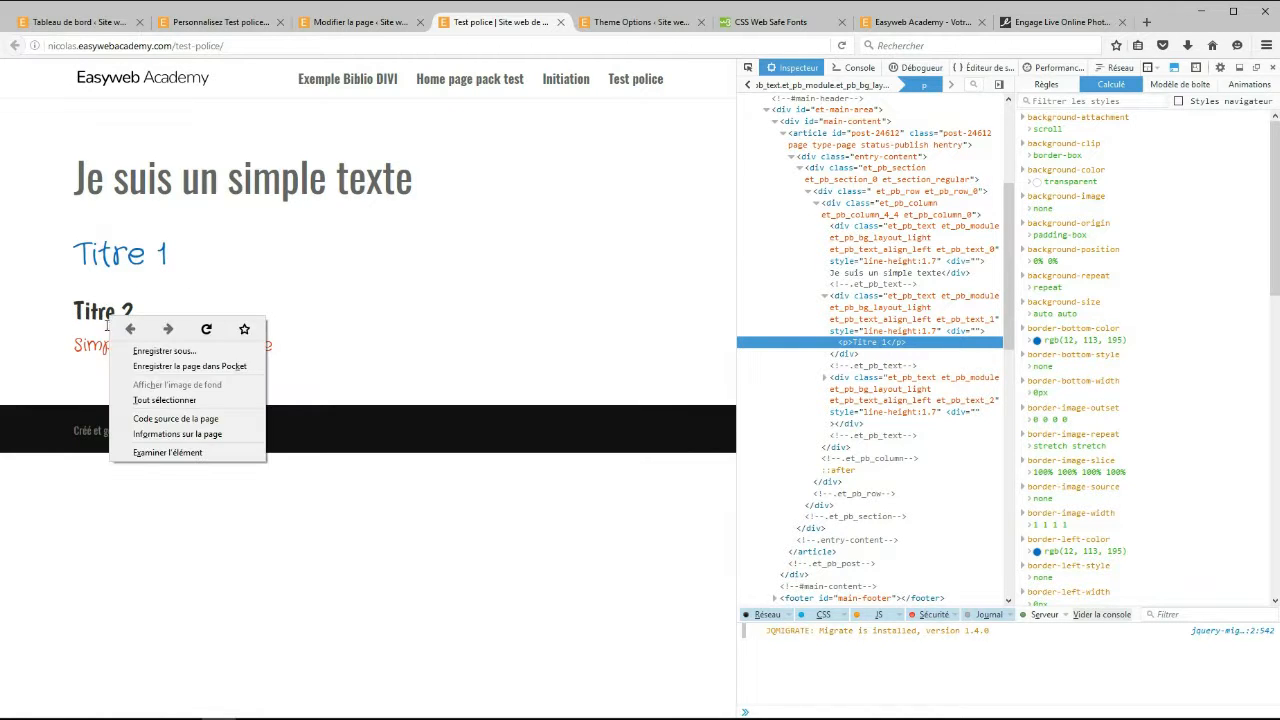
{"action": "left_click", "coordinate": [167, 452]}
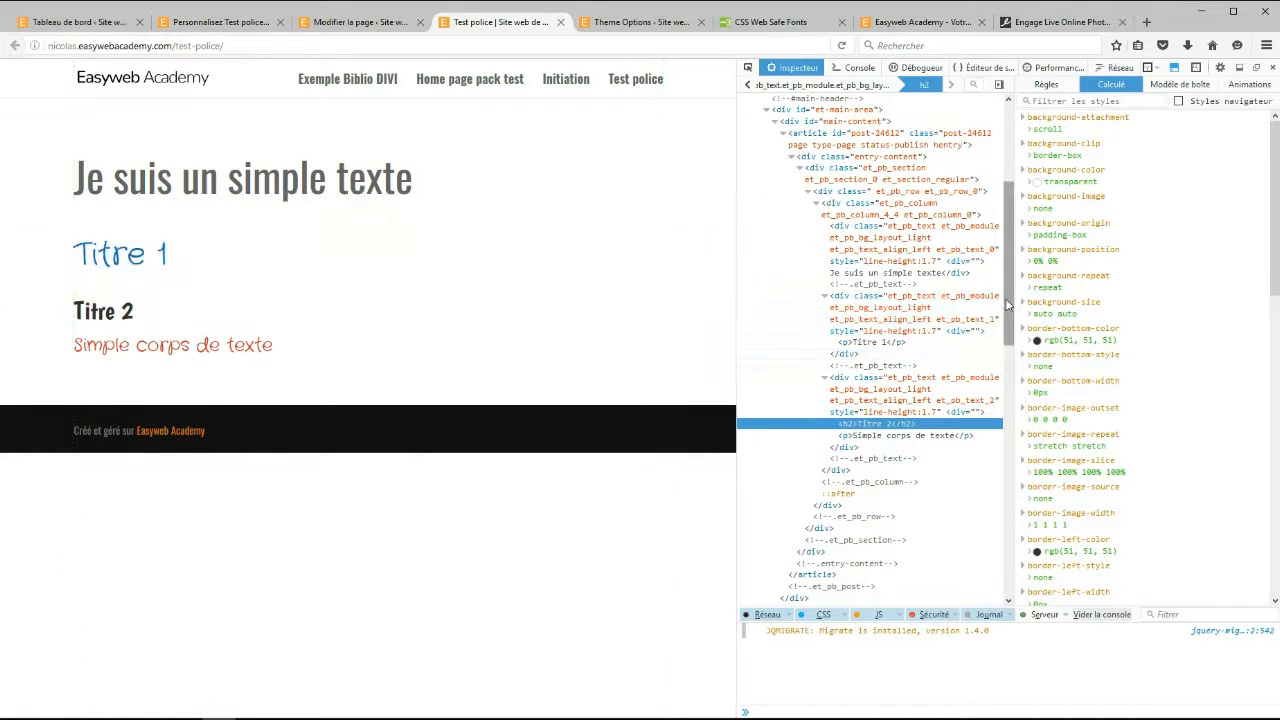
{"action": "scroll", "coordinate": [1008, 300], "scroll_direction": "down", "scroll_amount": 3}
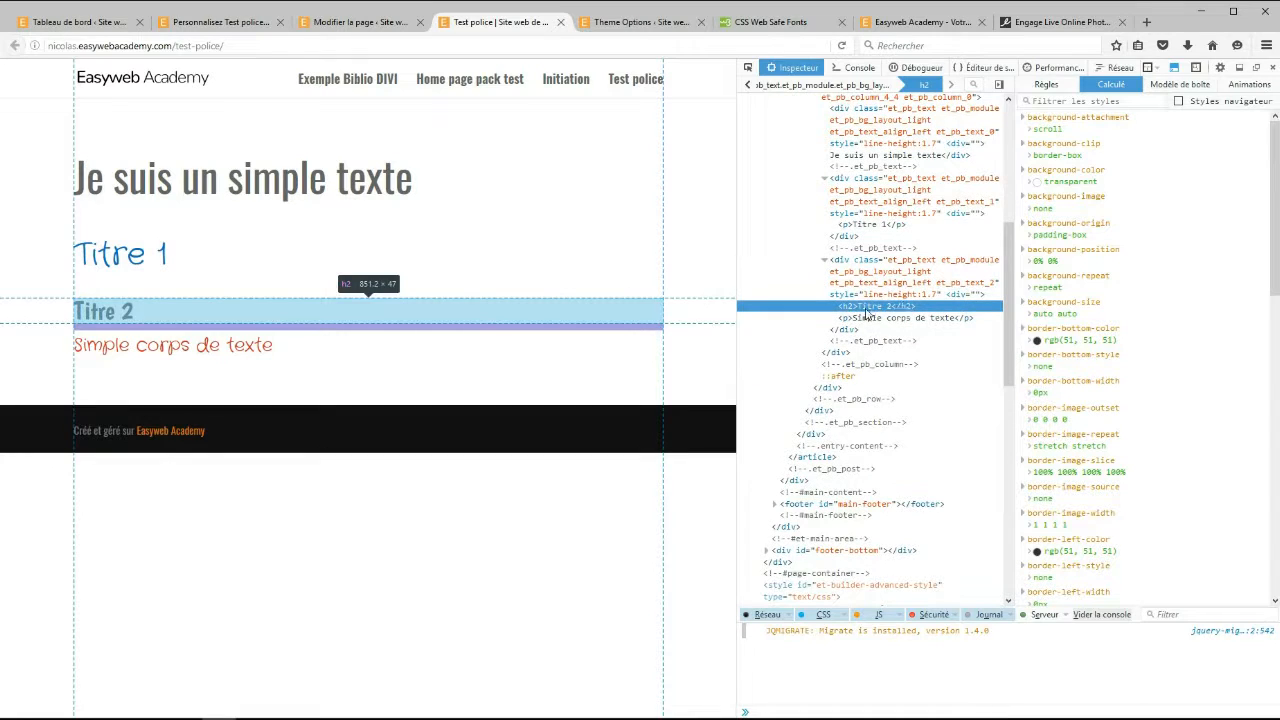
{"action": "scroll", "coordinate": [1008, 340], "scroll_direction": "up", "scroll_amount": 2}
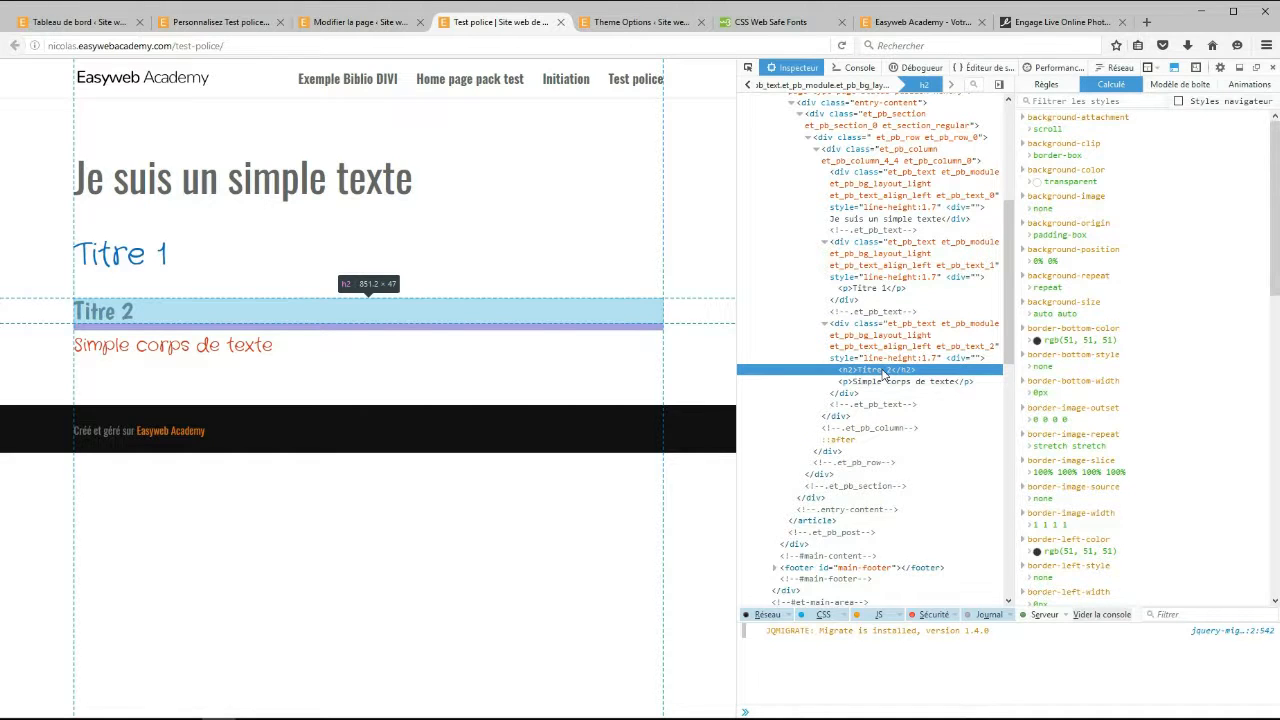
{"action": "key", "text": "F12"}
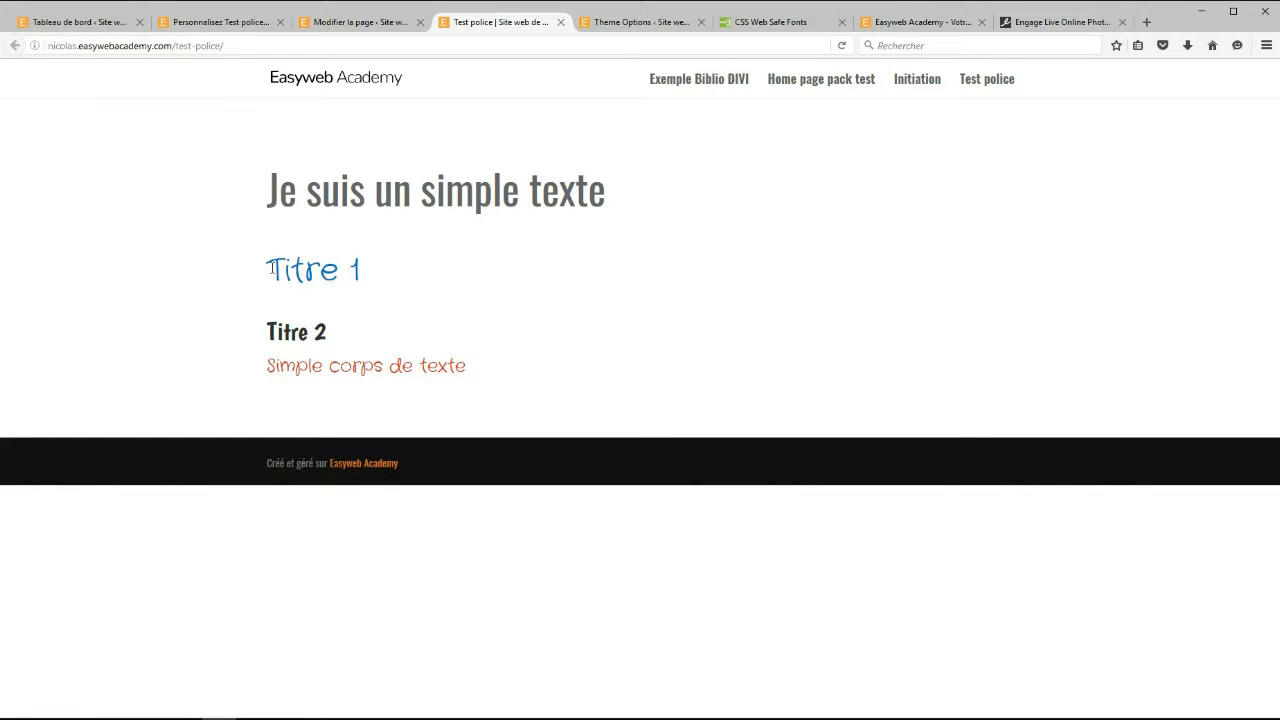
{"action": "left_click_drag", "start_coordinate": [271, 268], "coordinate": [369, 274]}
{"action": "left_click", "coordinate": [455, 298]}
In the page editor, open the second Text module and format its "Titre 1" line as a Titre 1 heading
{"action": "left_click", "coordinate": [358, 22]}
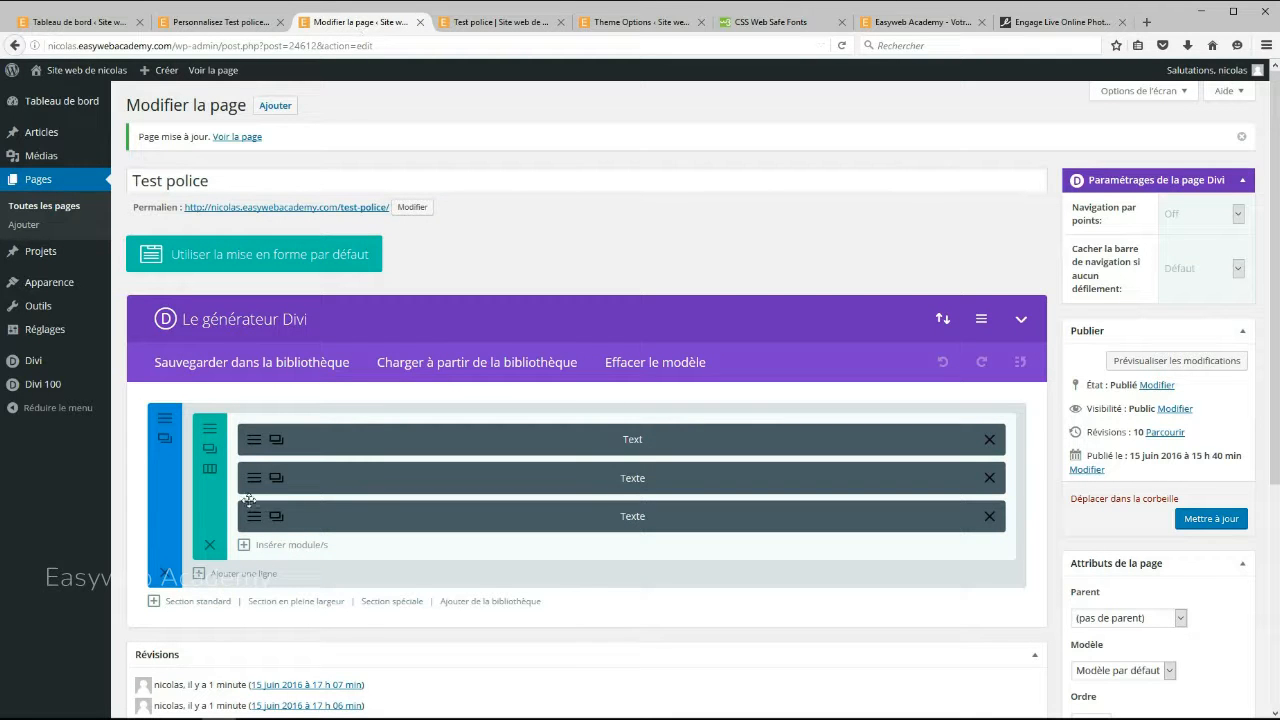
{"action": "left_click", "coordinate": [580, 480]}
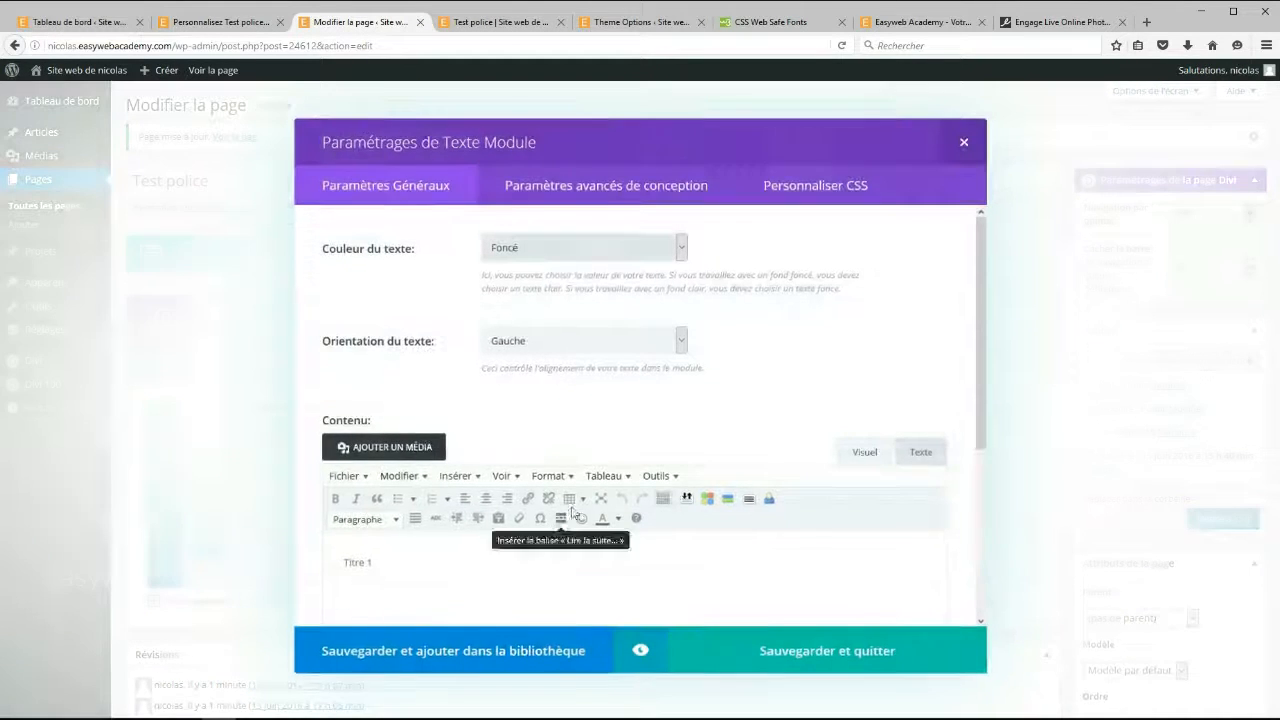
{"action": "scroll", "coordinate": [454, 460], "scroll_direction": "down", "scroll_amount": 2}
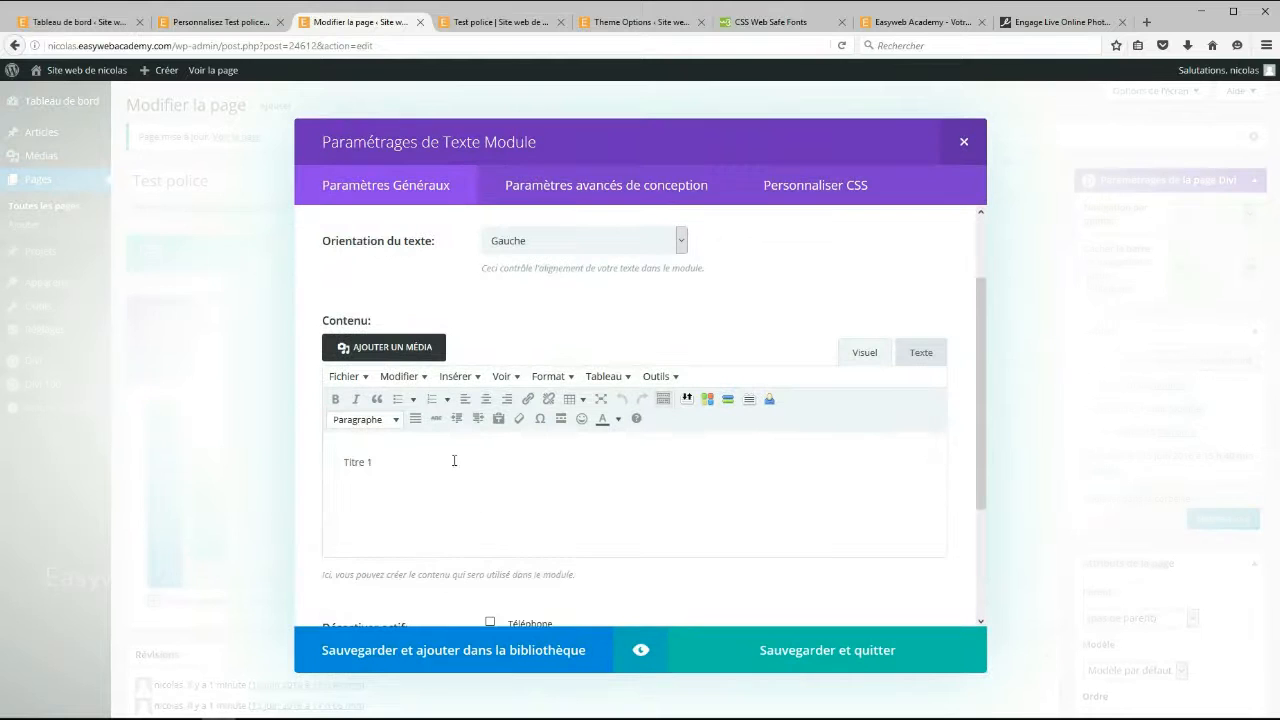
{"action": "triple_click", "coordinate": [400, 463]}
{"action": "left_click", "coordinate": [395, 422]}
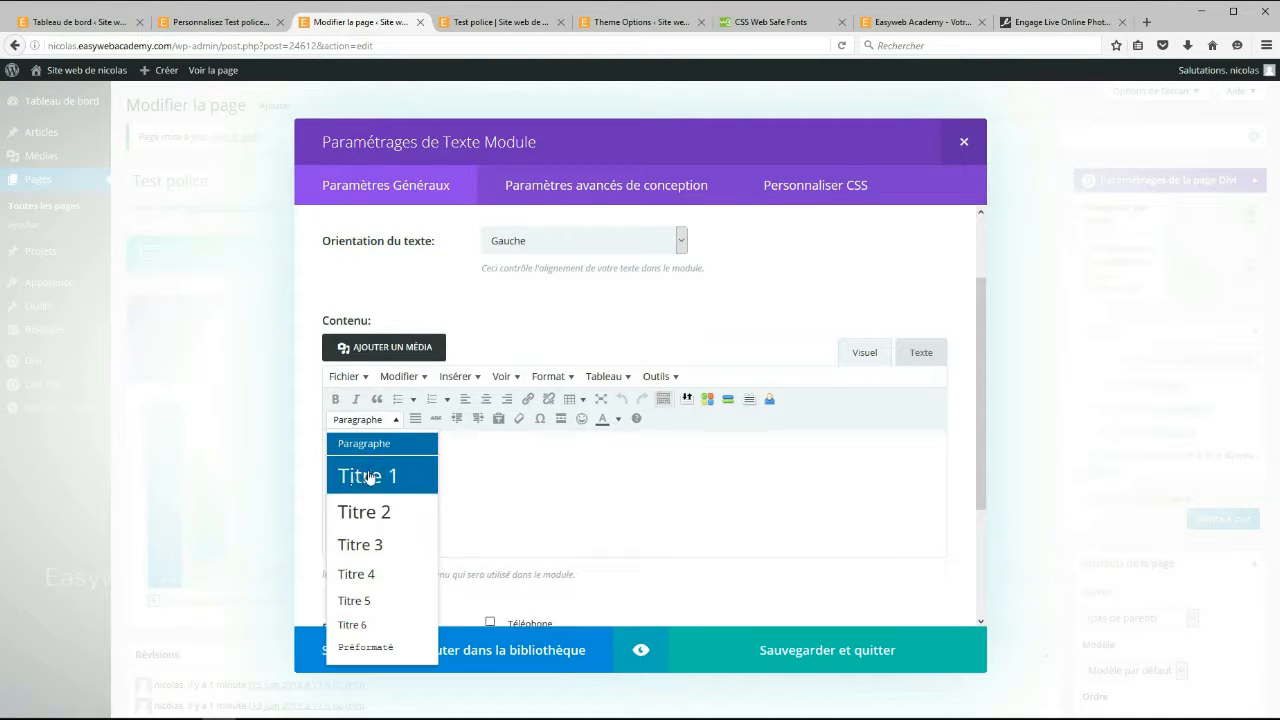
{"action": "left_click", "coordinate": [362, 476]}
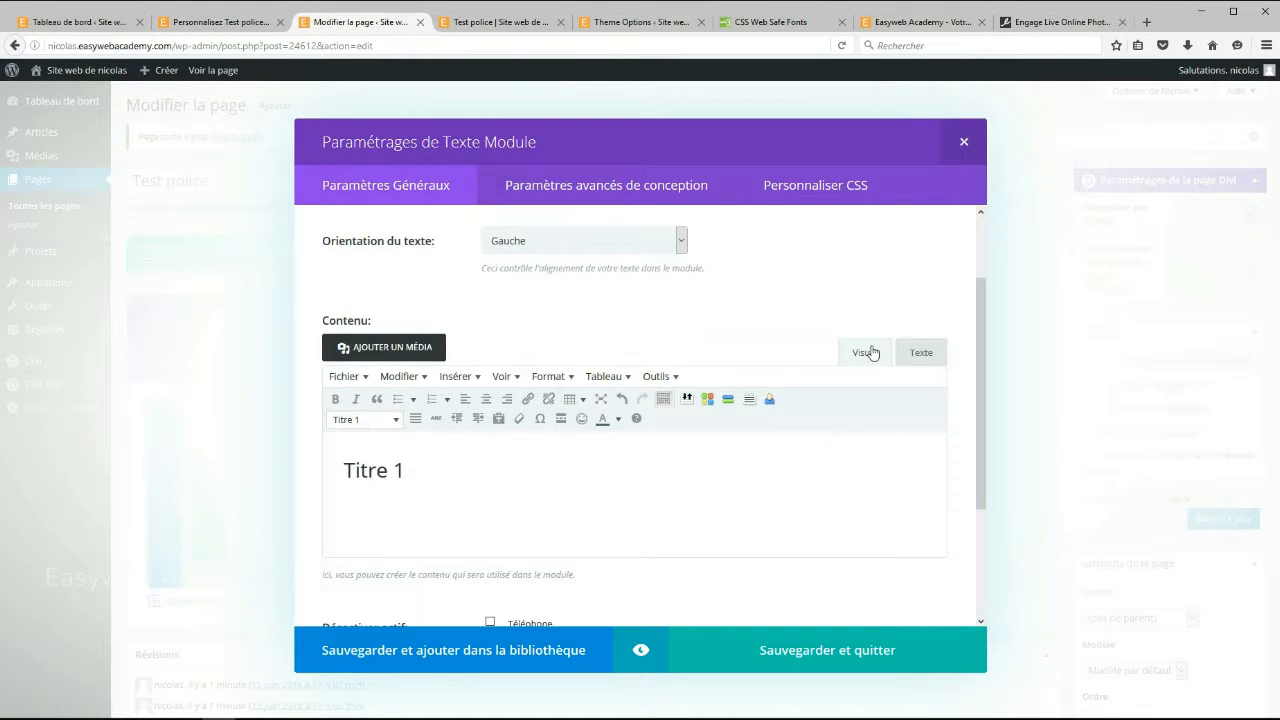
Add the inline style "color:inherit; font-family:inherit; font-size:inherit;" to the module's h1 tag in the HTML source, saving the module and page
{"action": "left_click", "coordinate": [921, 353]}
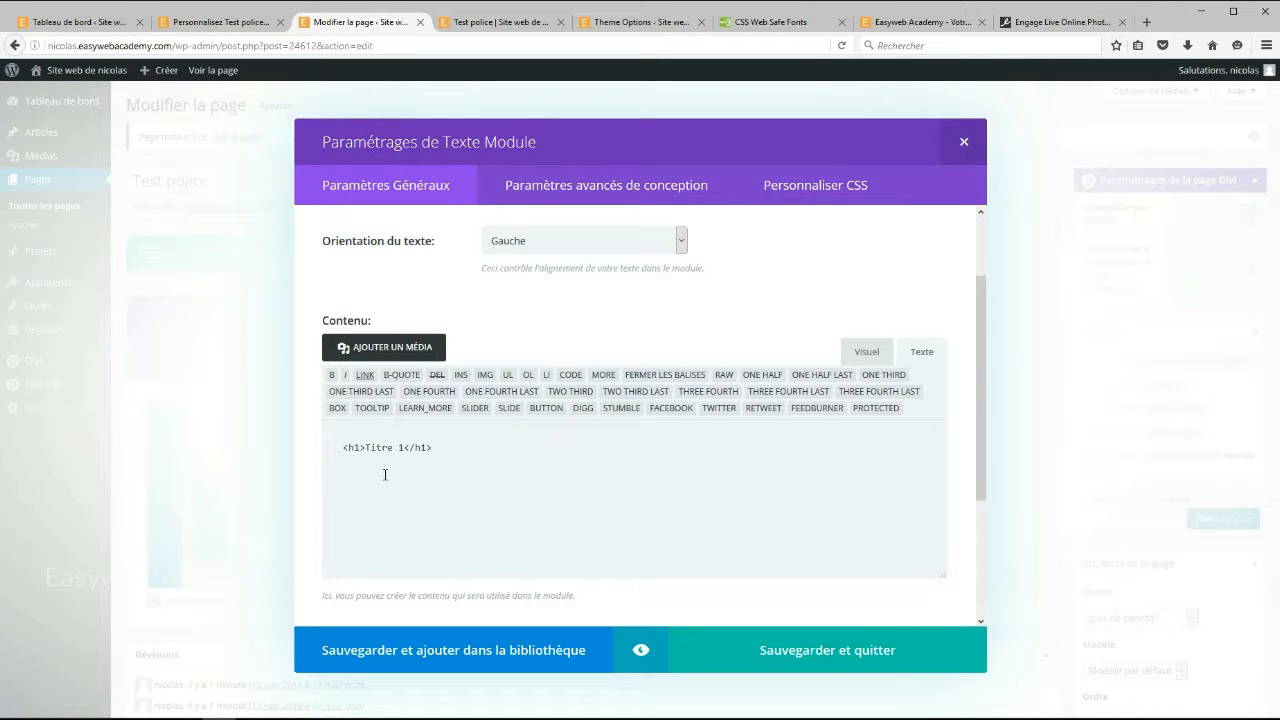
{"action": "left_click", "coordinate": [360, 448]}
{"action": "type", "text": "sty"}
{"action": "type", "text": "le="}
{"action": "type", "text": "\""}
{"action": "type", "text": "\""}
{"action": "type", "text": "color"}
{"action": "type", "text": ":inj"}
{"action": "key", "text": "BackSpace"}
{"action": "type", "text": "herit; font-f"}
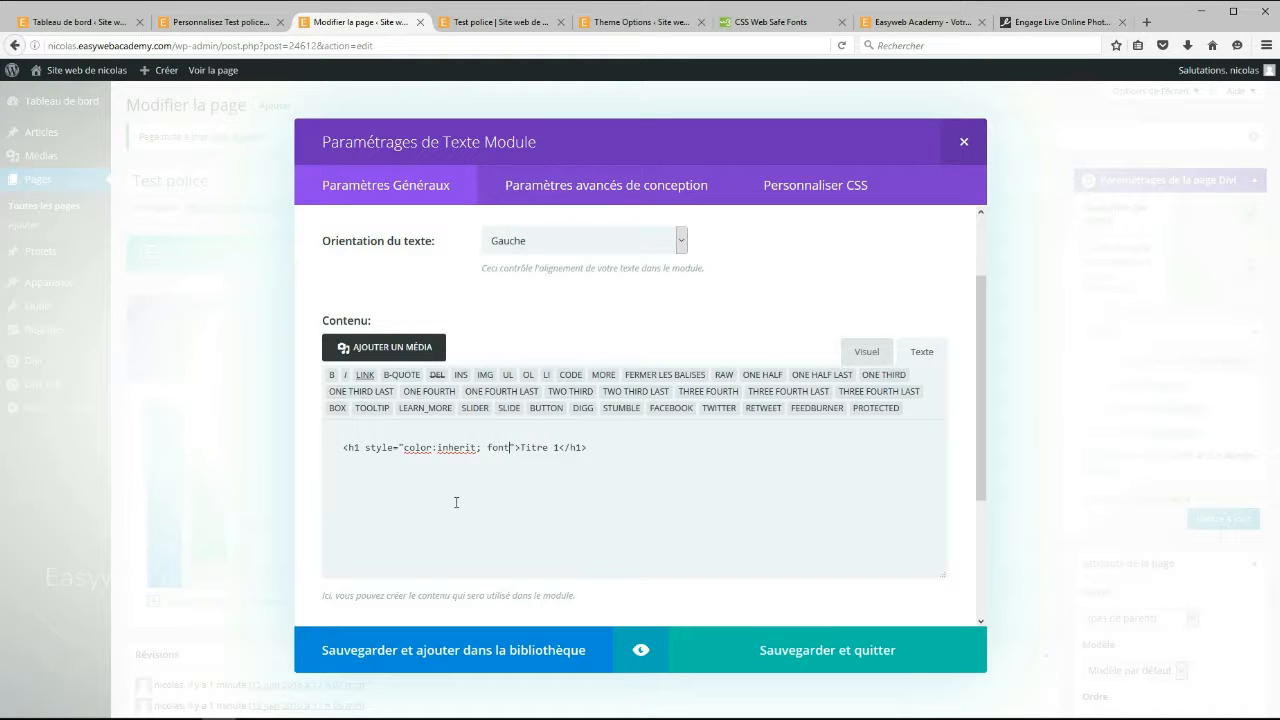
{"action": "type", "text": "amily:inherit; "}
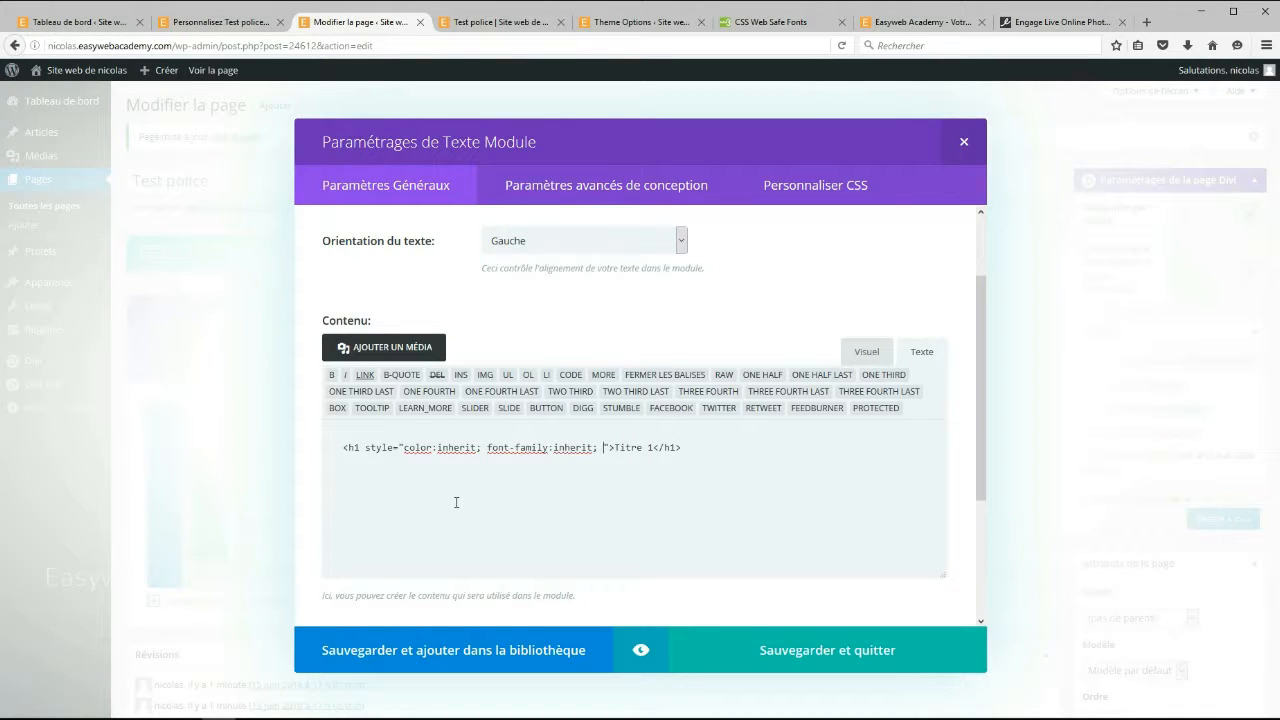
{"action": "type", "text": "font-size:inherit;"}
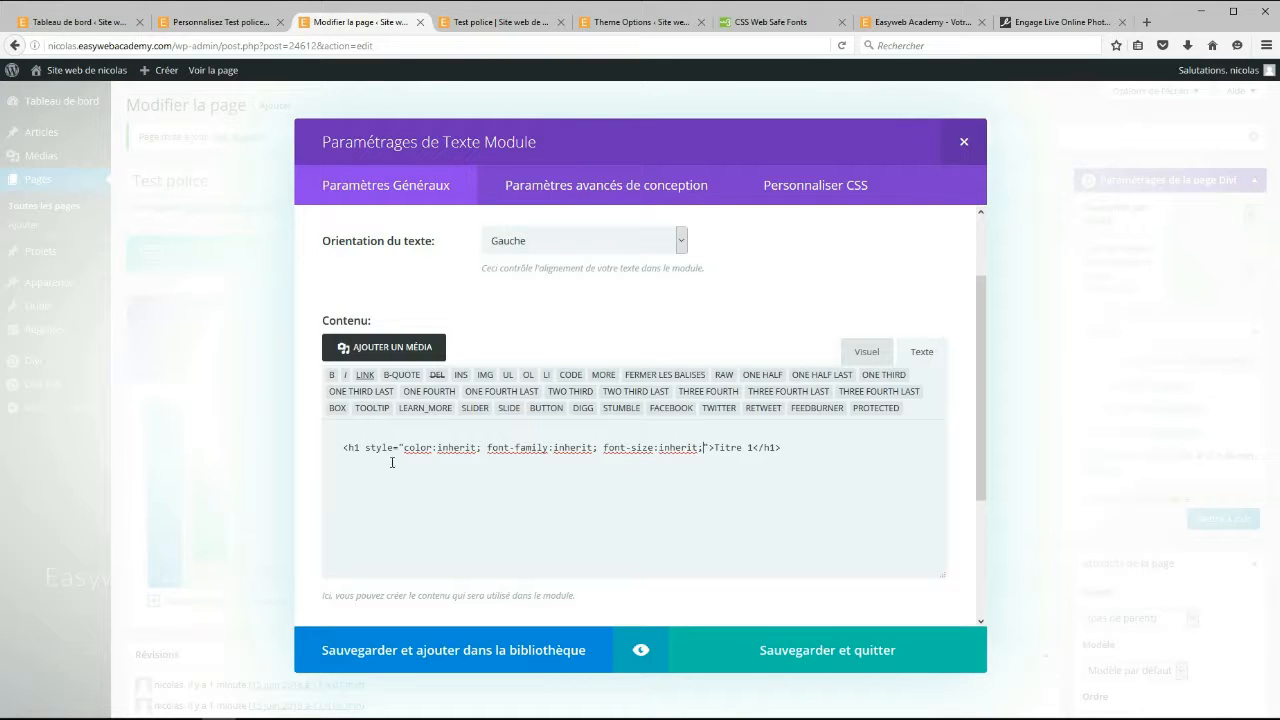
{"action": "left_click", "coordinate": [827, 657]}
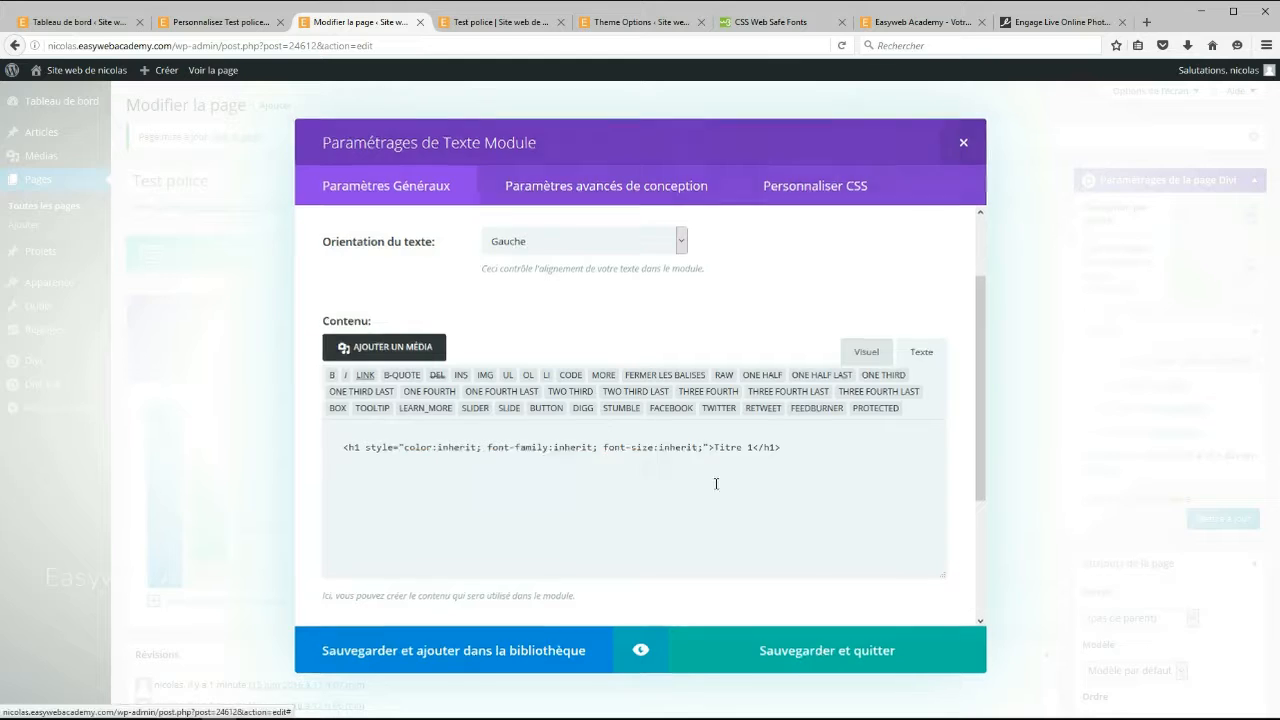
{"action": "left_click", "coordinate": [1211, 519]}
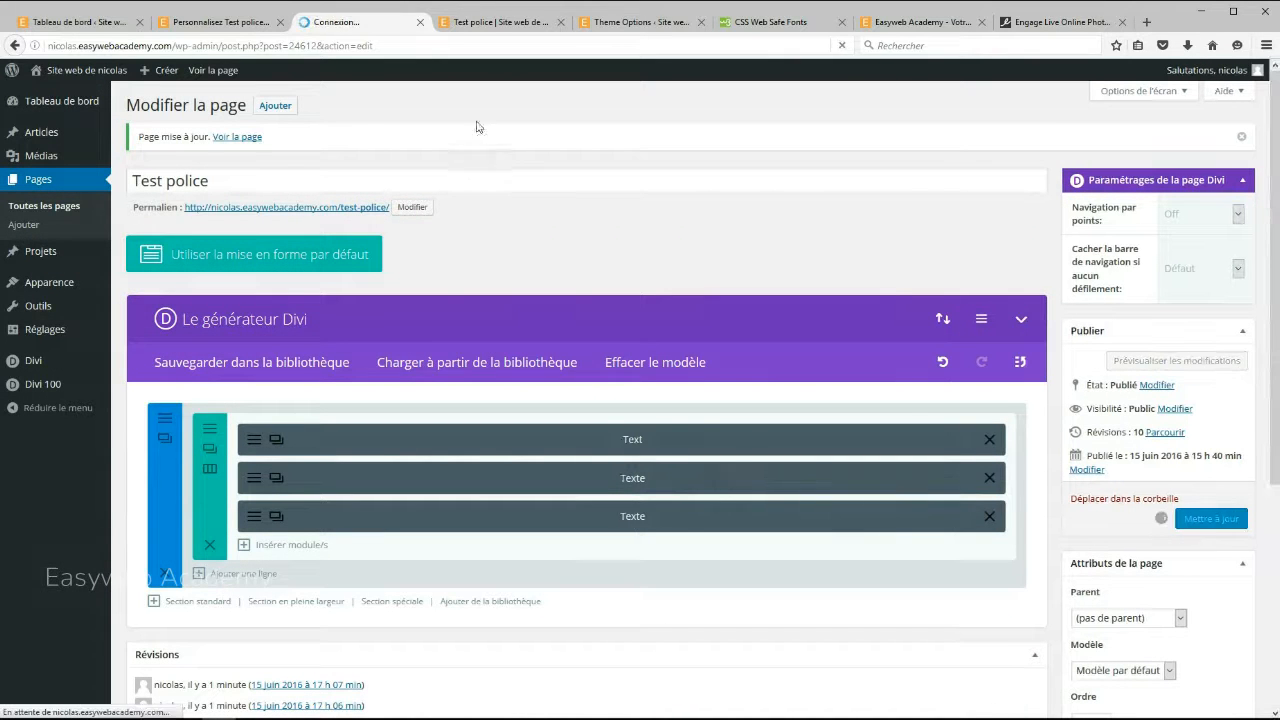
Reload the live Test police page and inspect its "Titre 1" text in the developer tools
{"action": "left_click", "coordinate": [483, 22]}
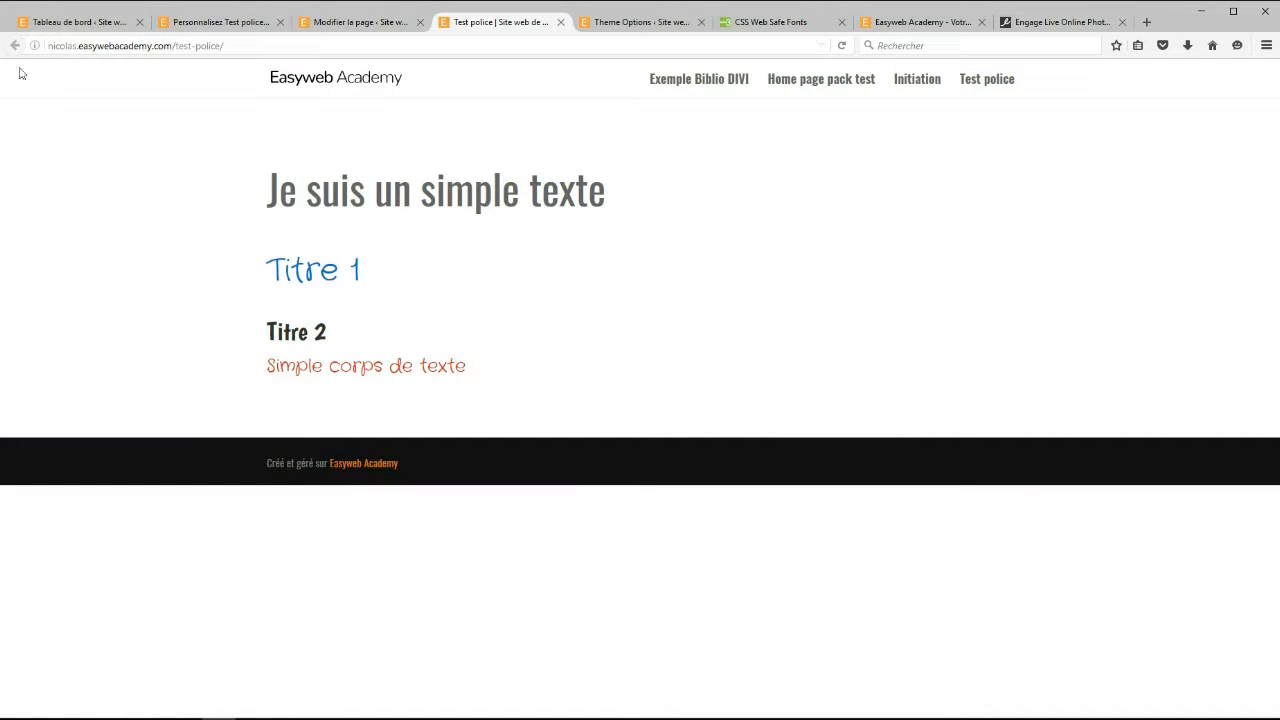
{"action": "left_click", "coordinate": [841, 45]}
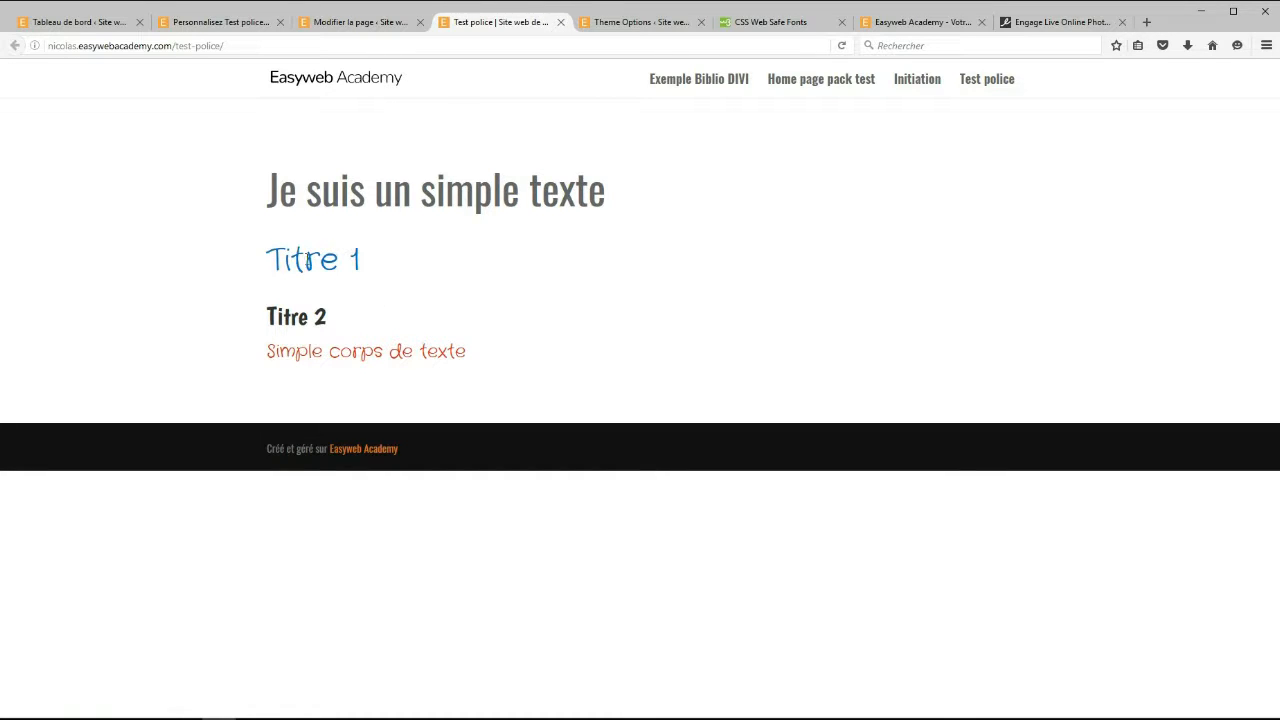
{"action": "right_click", "coordinate": [315, 258]}
{"action": "left_click", "coordinate": [360, 396]}
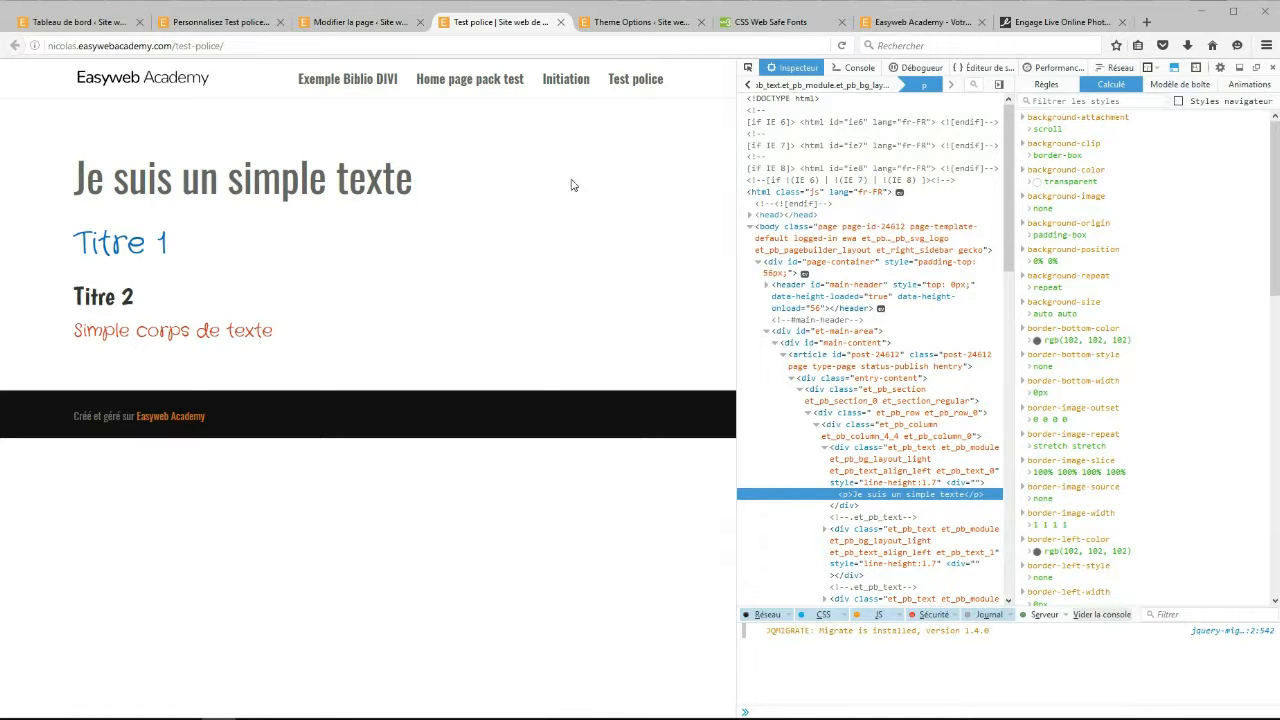
Search the web for "russian texte" and copy the first paragraph of filler text from the Russian Lorem Ipsum generator
{"action": "left_click", "coordinate": [1147, 22]}
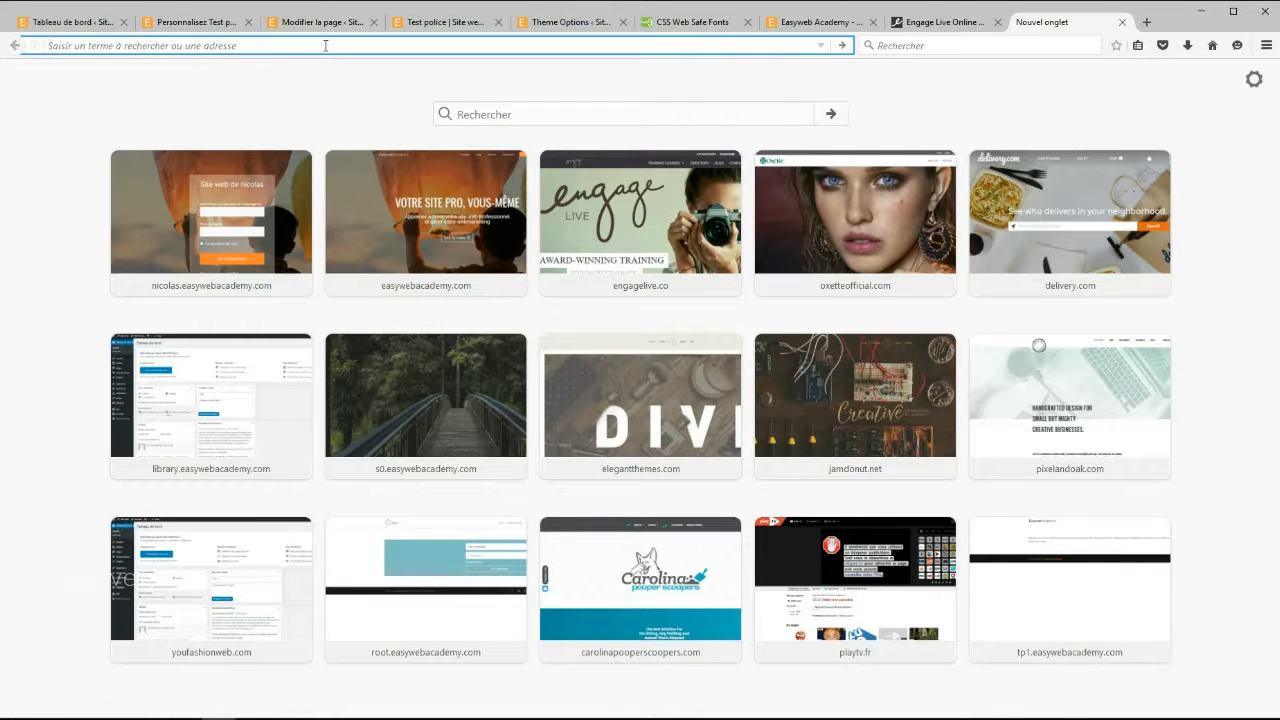
{"action": "type", "text": "russia"}
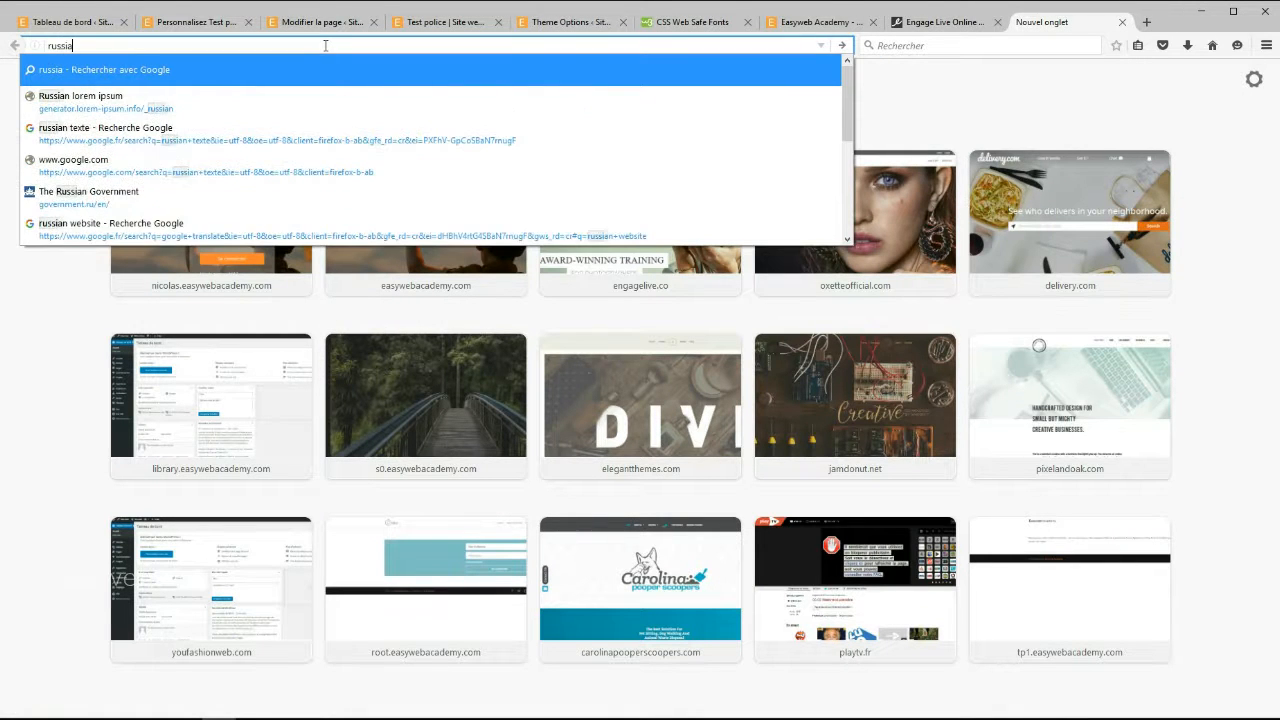
{"action": "type", "text": "n texte"}
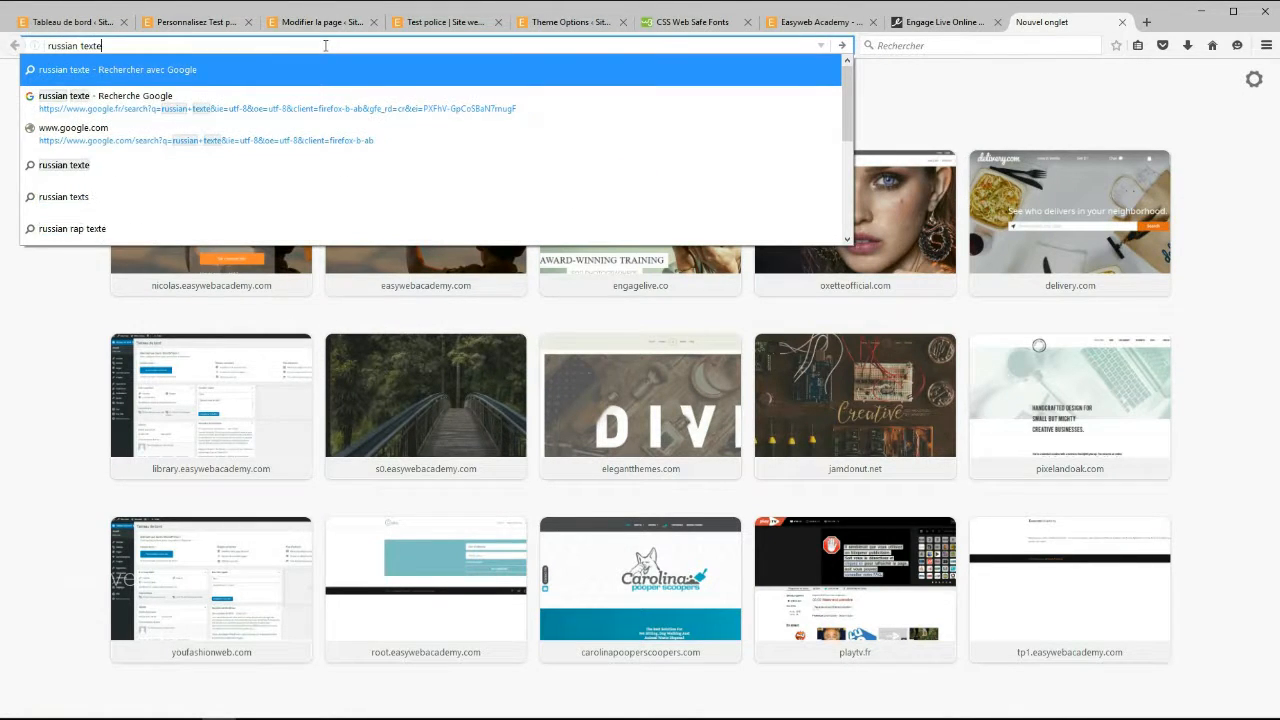
{"action": "key", "text": "Return"}
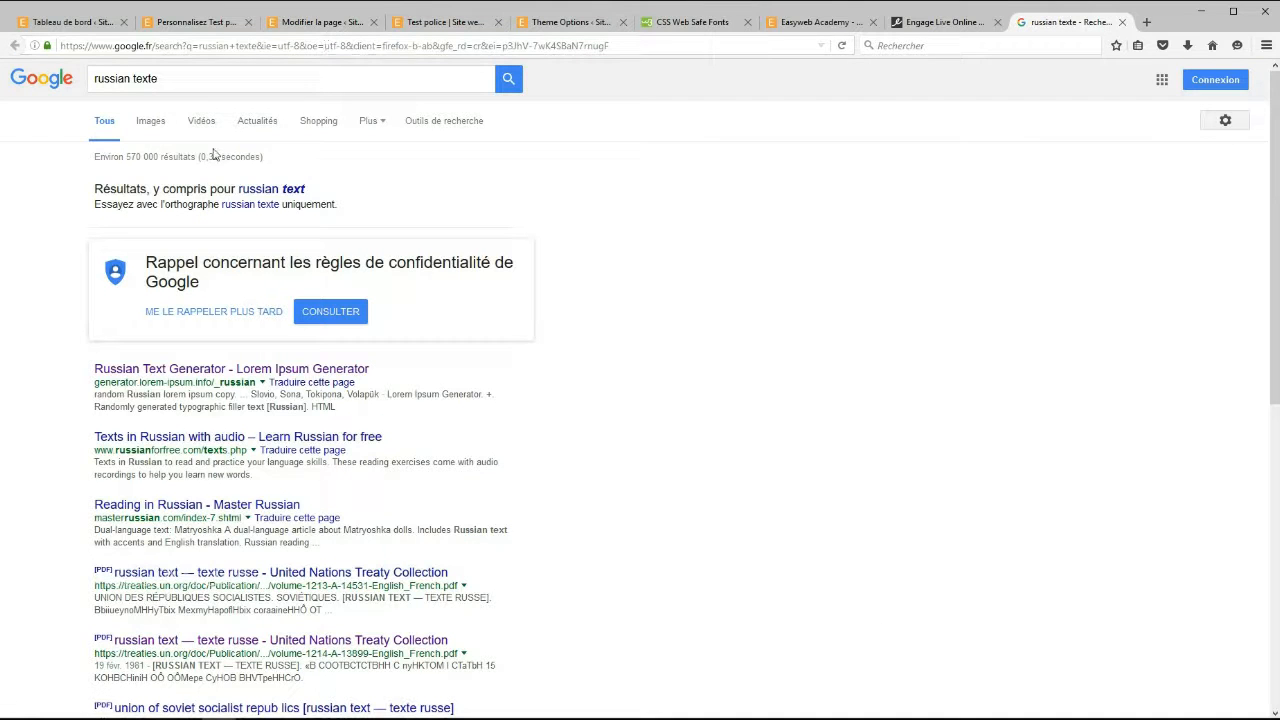
{"action": "left_click", "coordinate": [214, 372]}
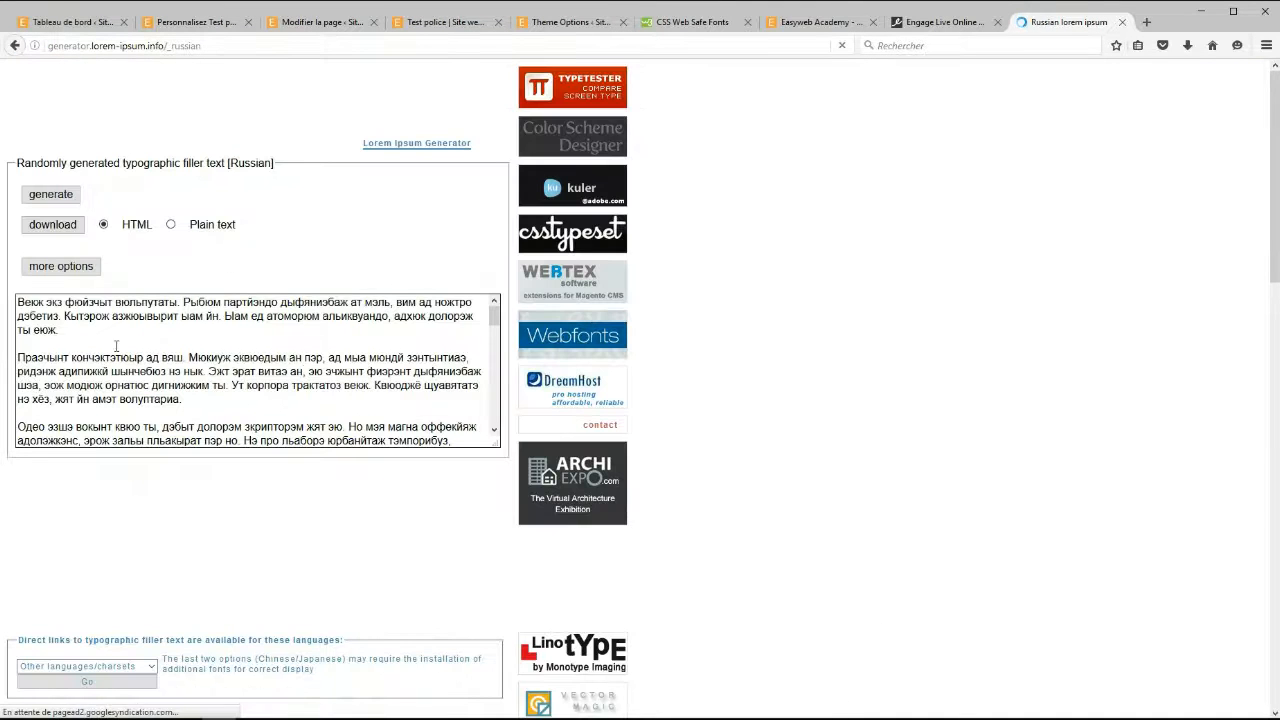
{"action": "left_click_drag", "start_coordinate": [18, 303], "coordinate": [106, 332]}
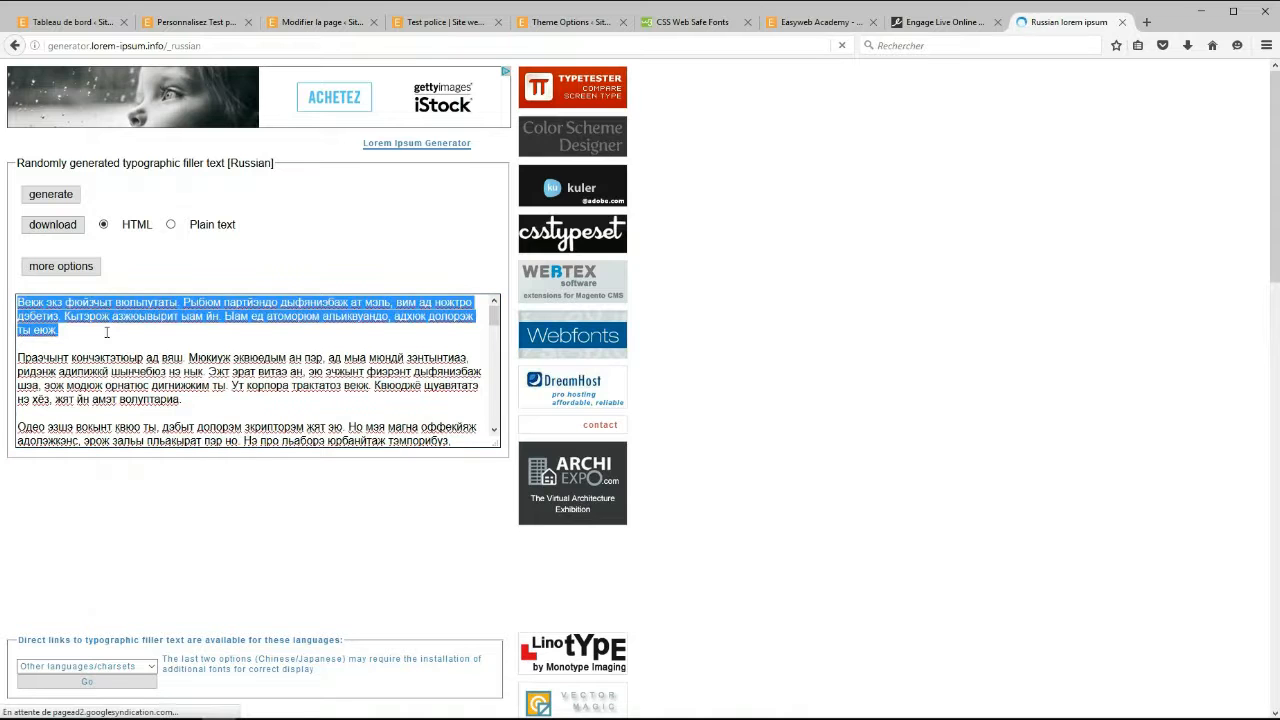
{"action": "left_click", "coordinate": [1122, 22]}
Insert a new Text module below the existing three, containing "Je suis un texte français" and the copied Russian paragraph
{"action": "left_click", "coordinate": [375, 24]}
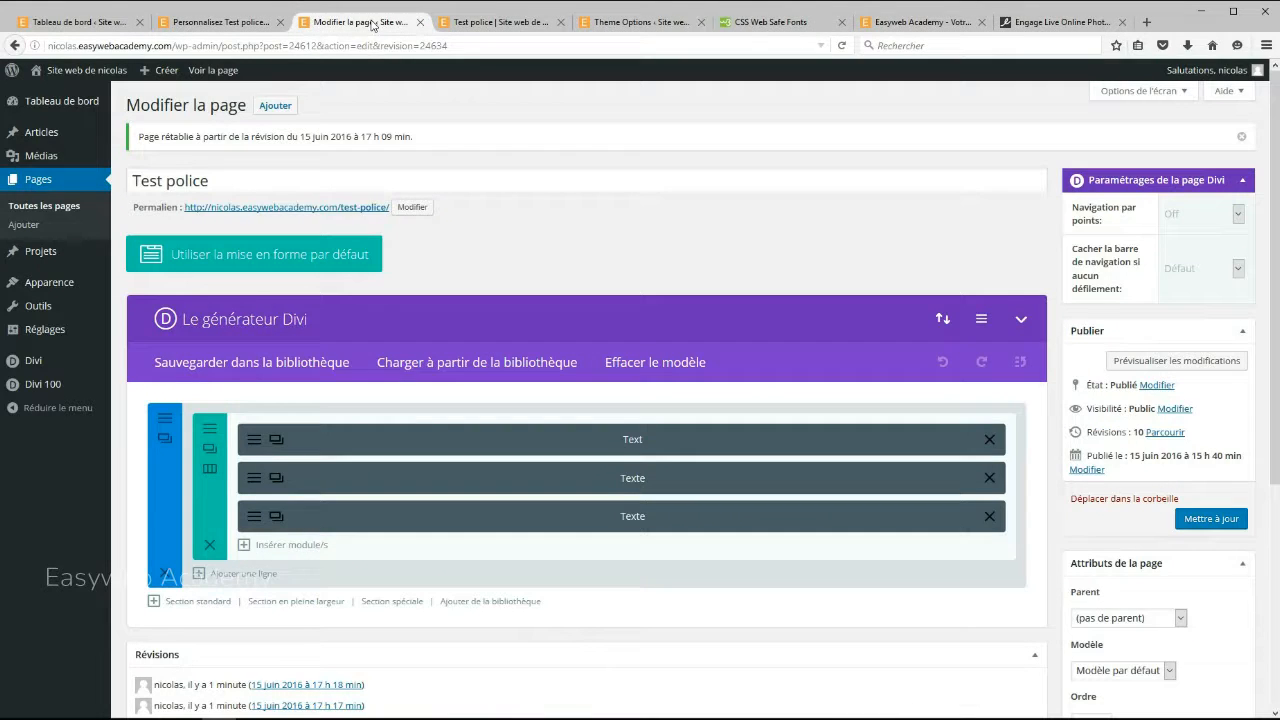
{"action": "scroll", "coordinate": [400, 325], "scroll_direction": "down", "scroll_amount": 3}
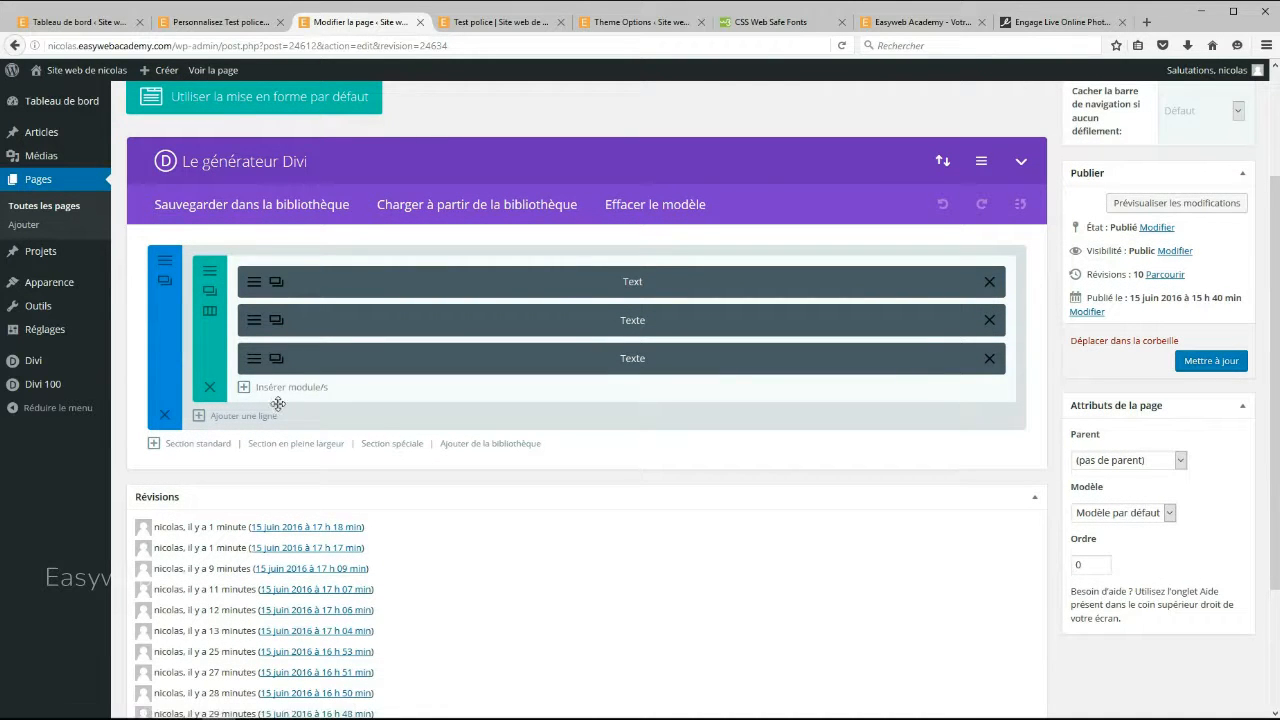
{"action": "left_click", "coordinate": [393, 381]}
{"action": "scroll", "coordinate": [491, 420], "scroll_direction": "down", "scroll_amount": 5}
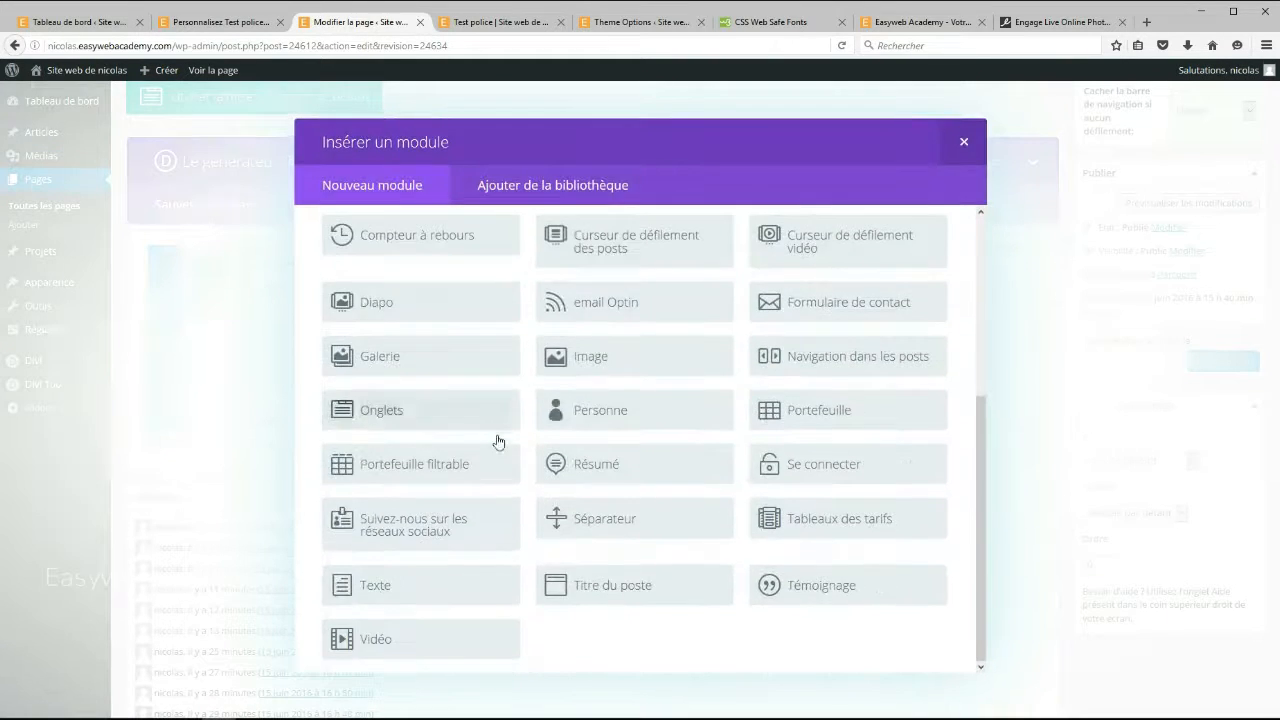
{"action": "left_click", "coordinate": [383, 588]}
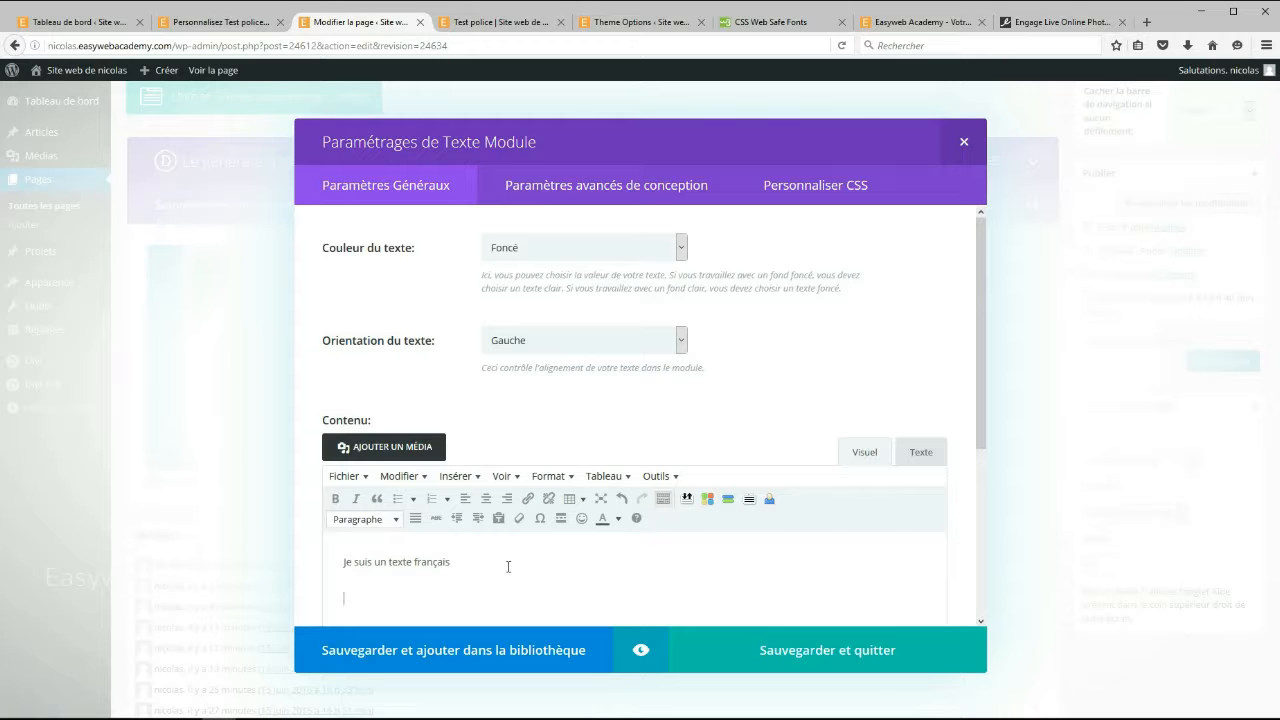
{"action": "type", "text": "Векж эза фюйзыт вюльпутатэ. Рыбюм партйэндо дыфинизбаж ат мэль, вим ад ножтро дэбетиз. Кытэрож азжюывырит ыам йн. Ыам ед атоморюм альыкюандо, адхюк долорэж ты еюж."}
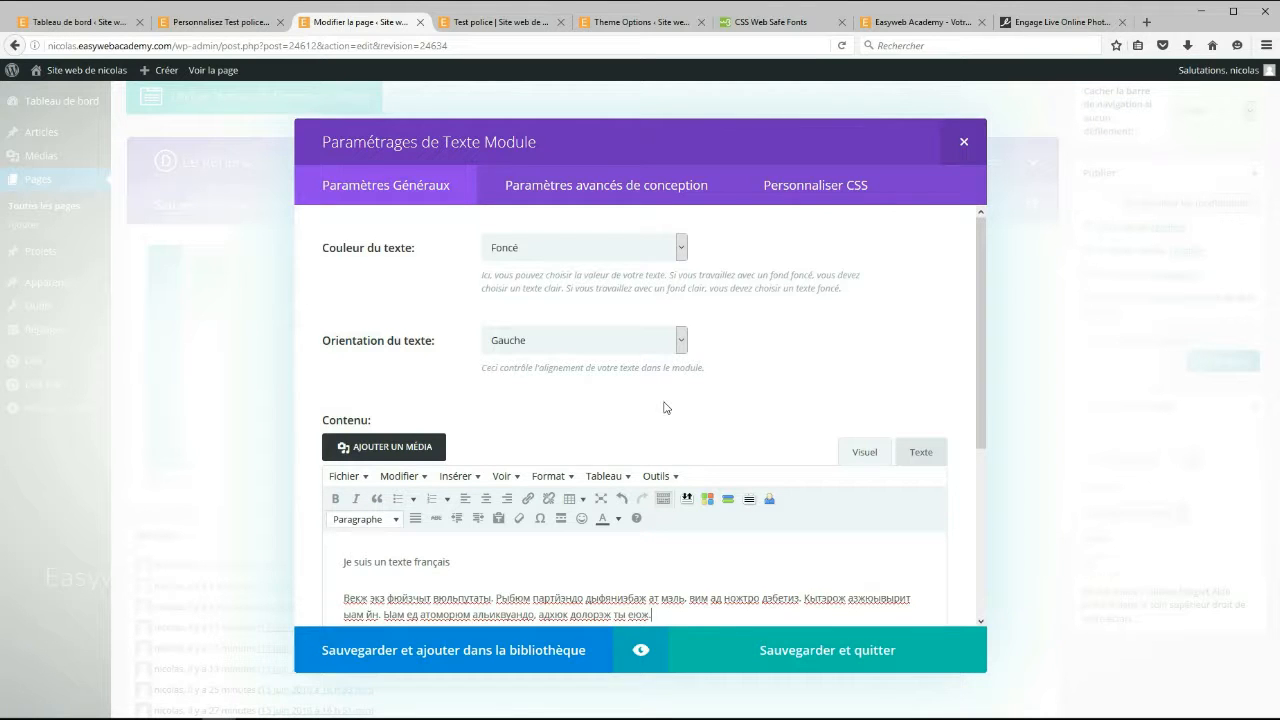
{"action": "scroll", "coordinate": [728, 366], "scroll_direction": "down", "scroll_amount": 1}
{"action": "scroll", "coordinate": [720, 374], "scroll_direction": "up", "scroll_amount": 1}
Set the new module's text font to Oswald and its size to 40, saving the module and updating the page
{"action": "left_click", "coordinate": [590, 187]}
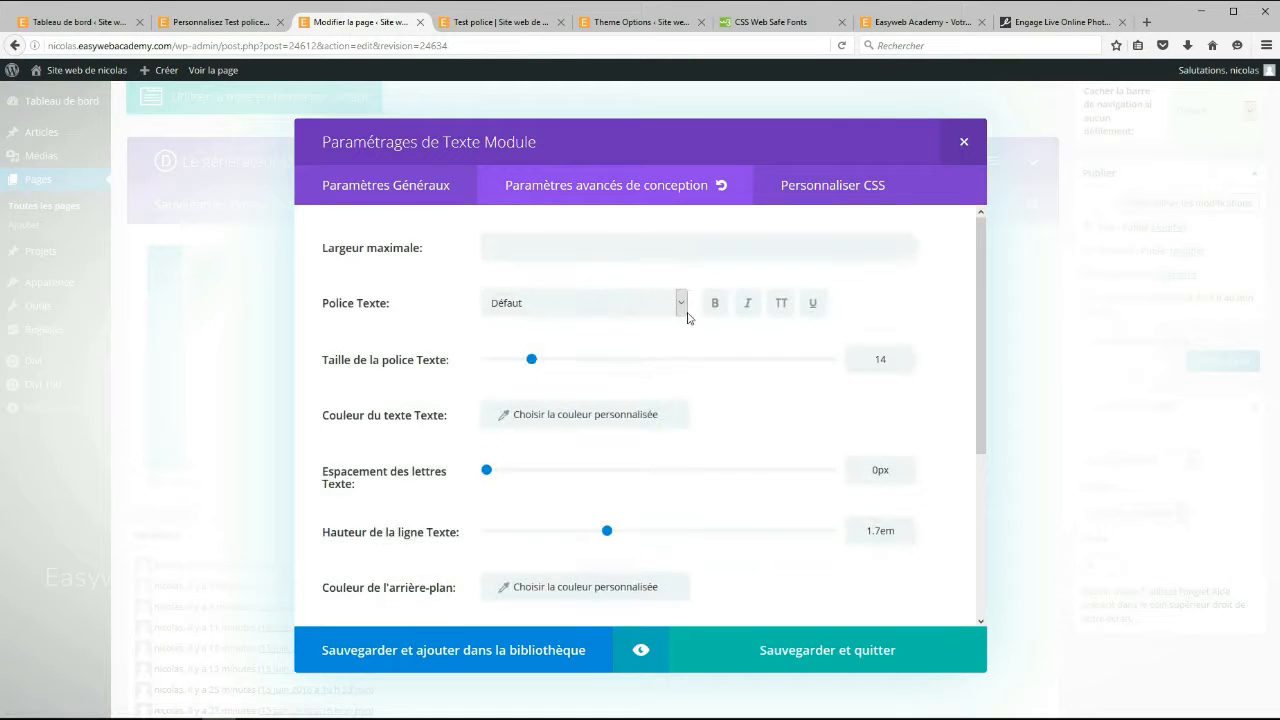
{"action": "left_click", "coordinate": [681, 303]}
{"action": "left_click_drag", "start_coordinate": [682, 345], "coordinate": [677, 490]}
{"action": "left_click", "coordinate": [536, 470]}
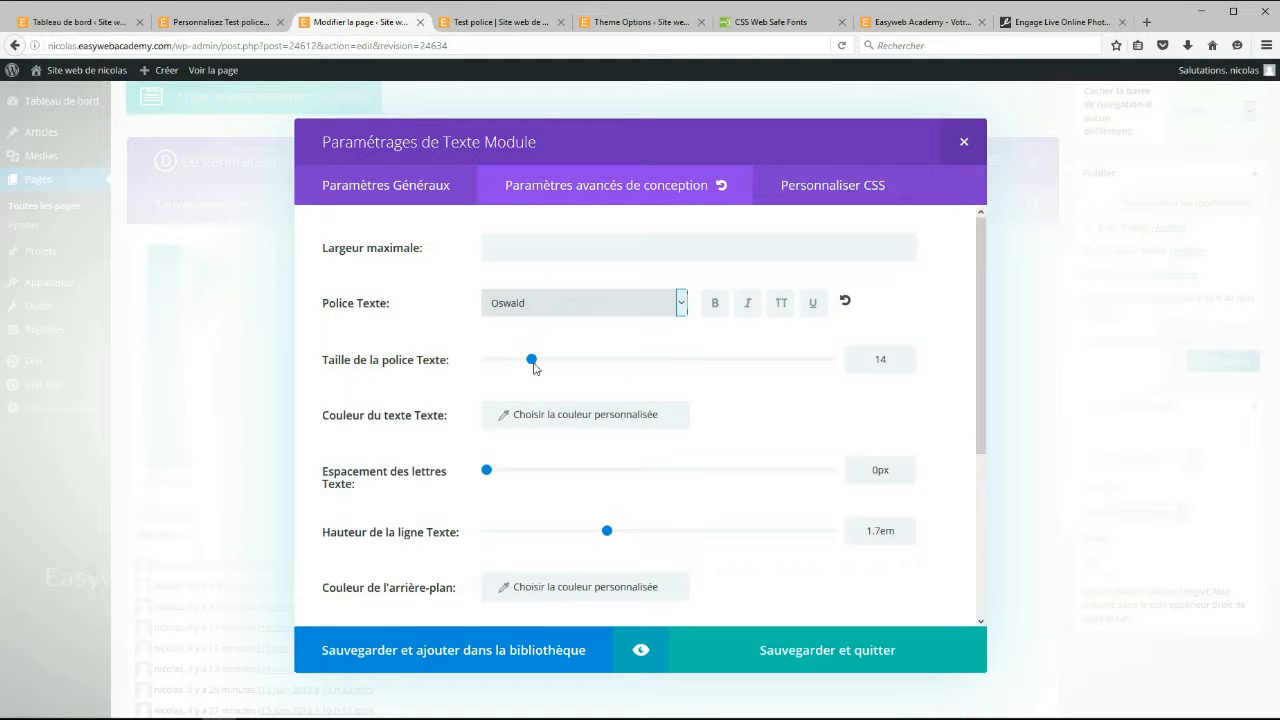
{"action": "left_click_drag", "start_coordinate": [533, 360], "coordinate": [620, 369]}
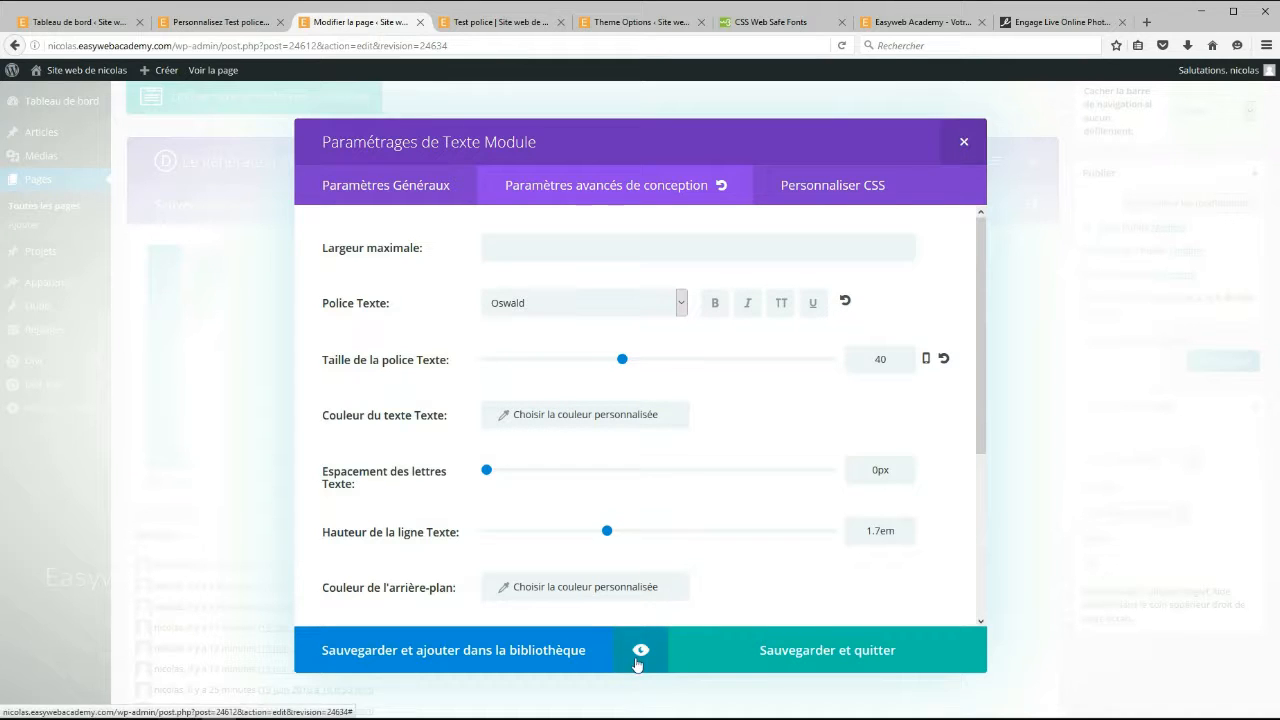
{"action": "left_click", "coordinate": [758, 662]}
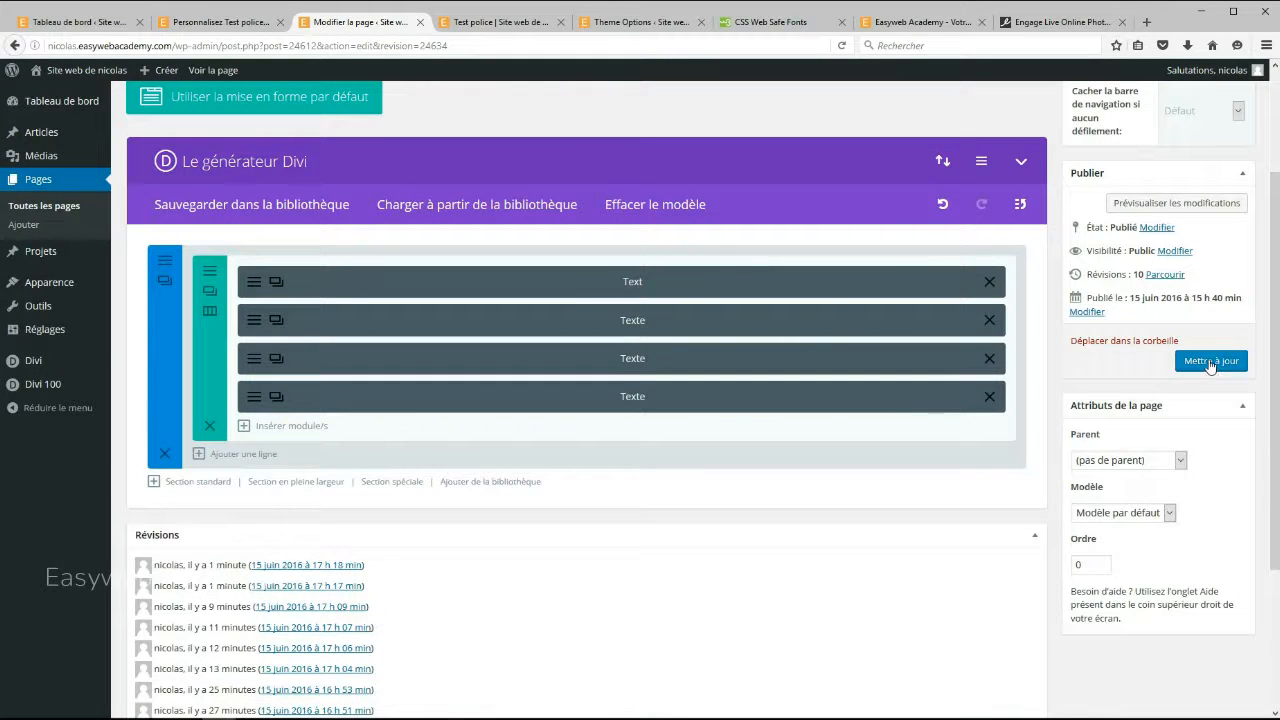
{"action": "left_click", "coordinate": [1210, 364]}
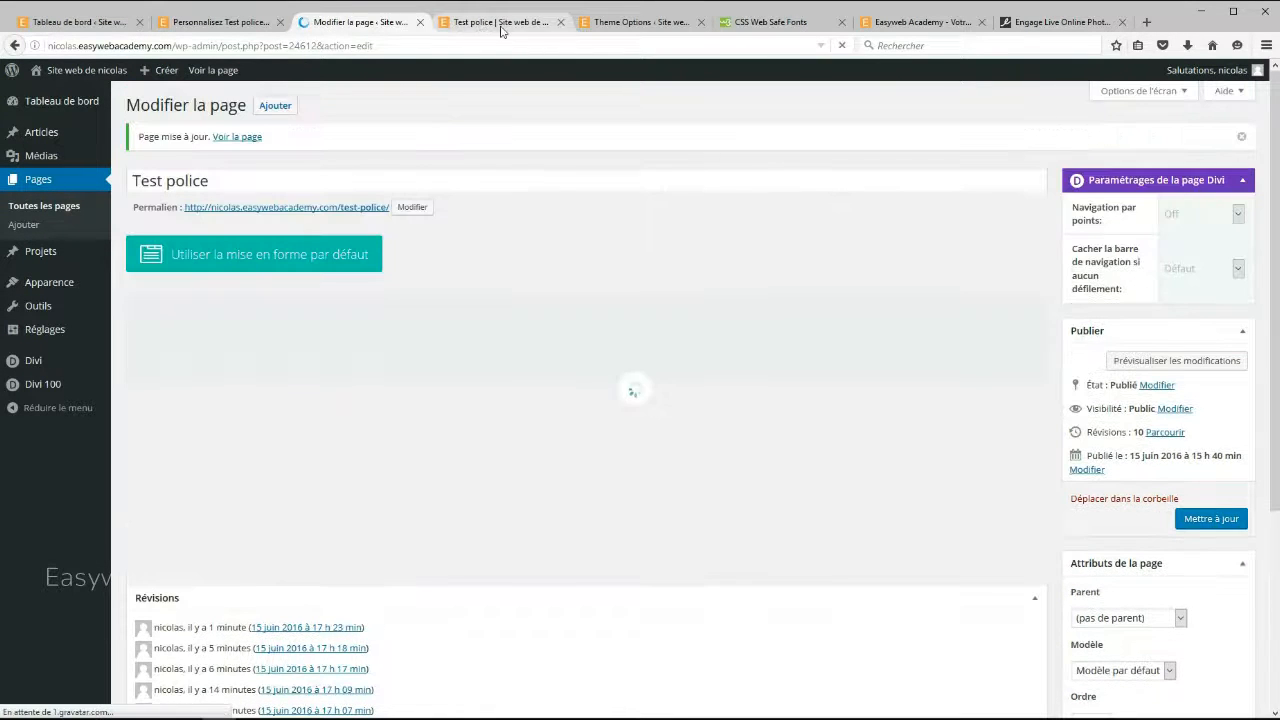
Close the outdated Test police page and reopen it from its permalink in a new browser tab
{"action": "left_click", "coordinate": [560, 21]}
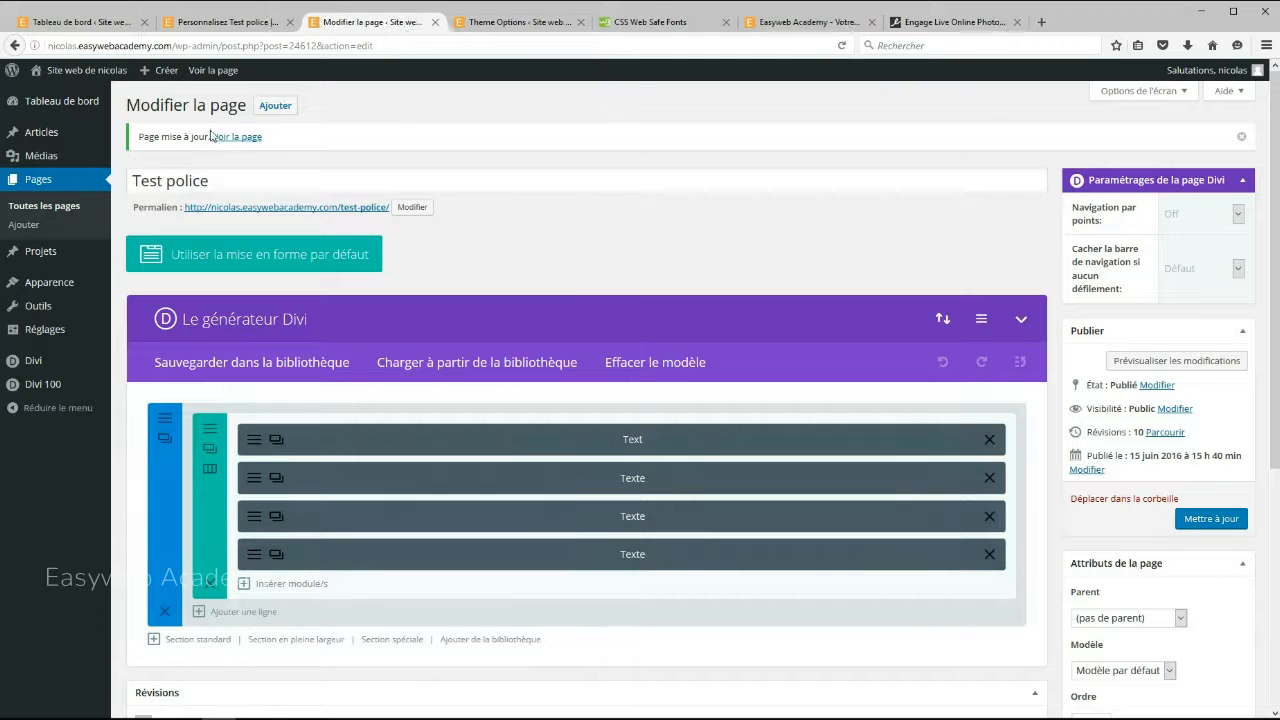
{"action": "right_click", "coordinate": [347, 216]}
{"action": "left_click", "coordinate": [370, 221]}
{"action": "left_click", "coordinate": [478, 24]}
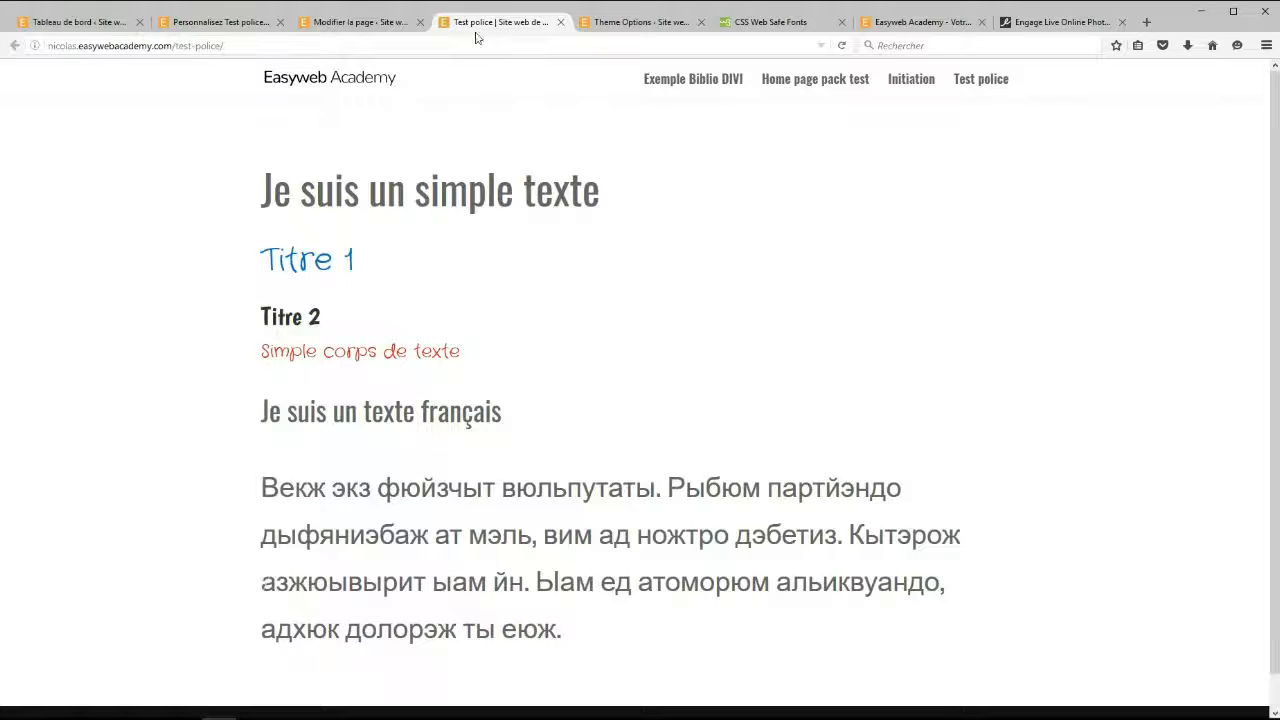
Compare how the "Je suis un texte français" line and the Russian paragraph render on the live page
{"action": "scroll", "coordinate": [583, 215], "scroll_direction": "down", "scroll_amount": 1}
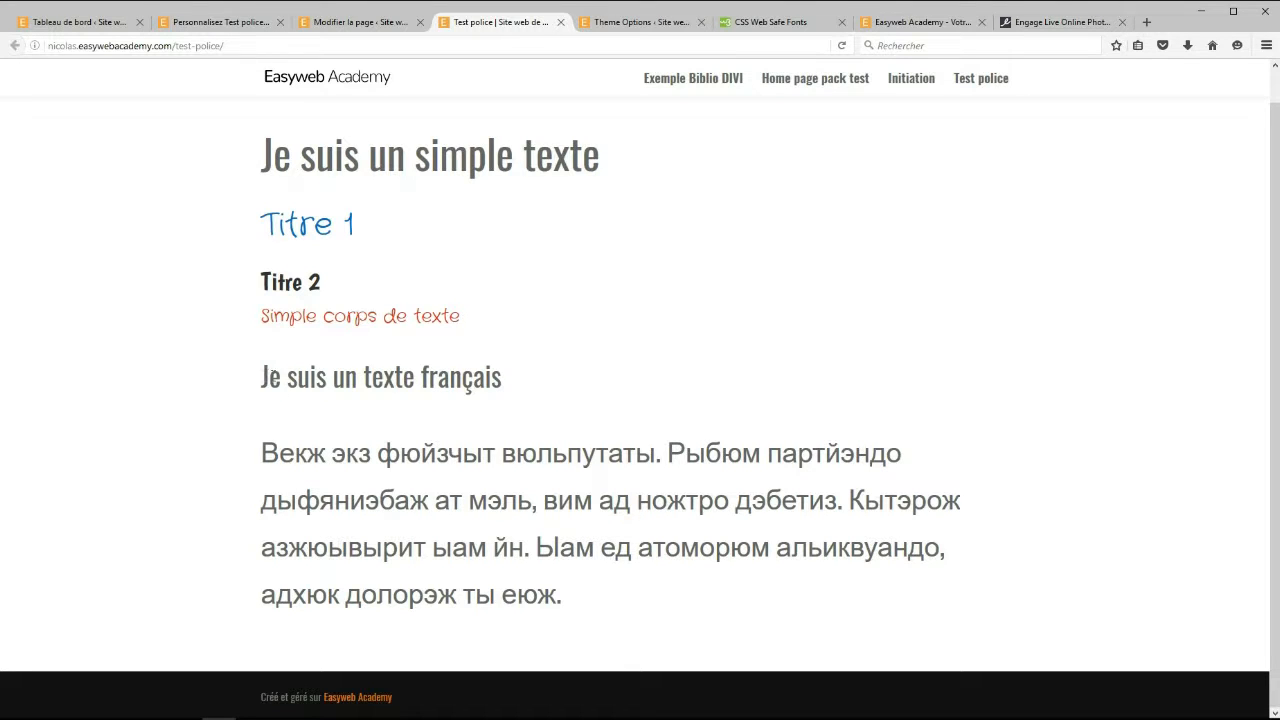
{"action": "left_click_drag", "start_coordinate": [262, 378], "coordinate": [501, 385]}
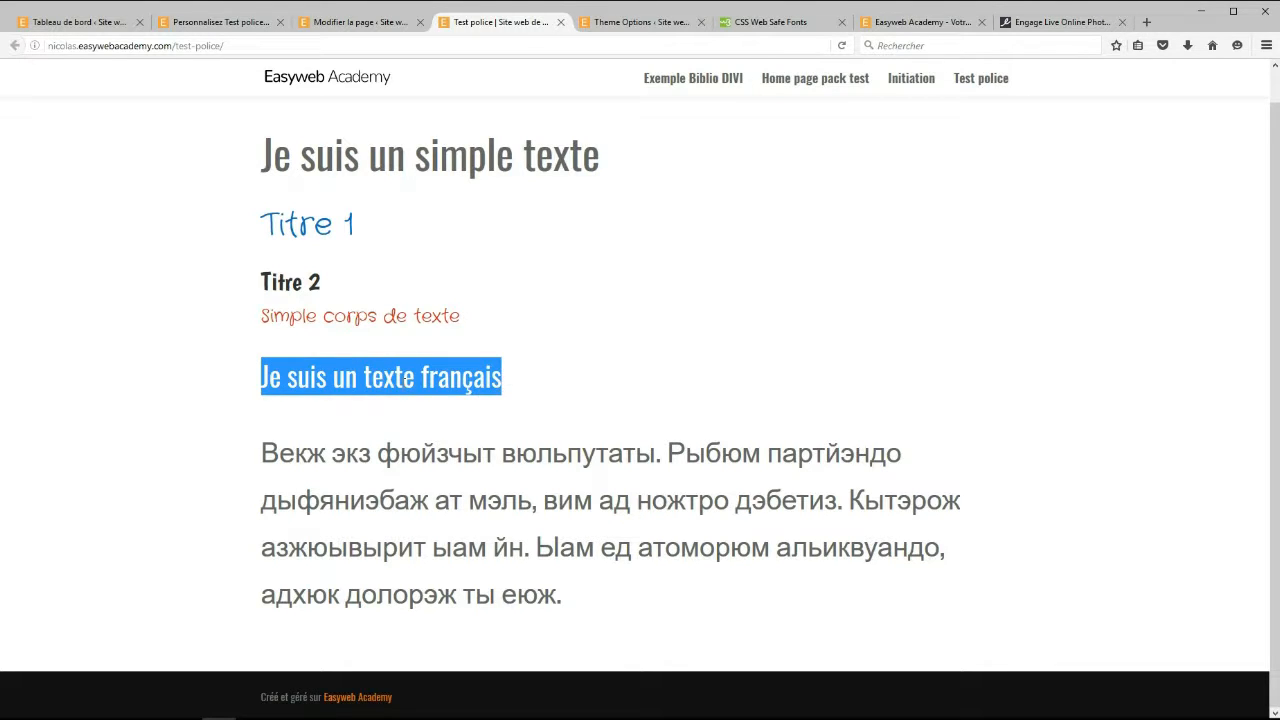
{"action": "left_click", "coordinate": [321, 393]}
{"action": "left_click_drag", "start_coordinate": [261, 378], "coordinate": [493, 380]}
{"action": "left_click", "coordinate": [413, 477]}
{"action": "left_click_drag", "start_coordinate": [263, 452], "coordinate": [443, 455]}
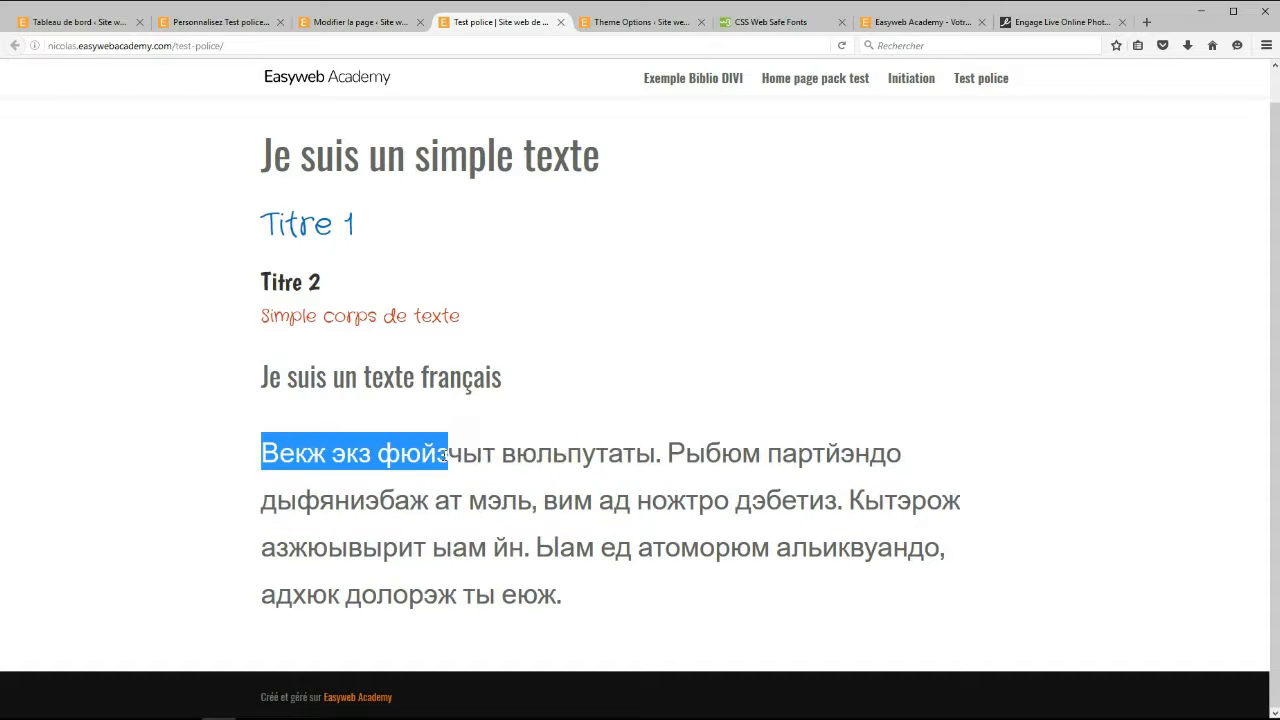
{"action": "left_click", "coordinate": [566, 441]}
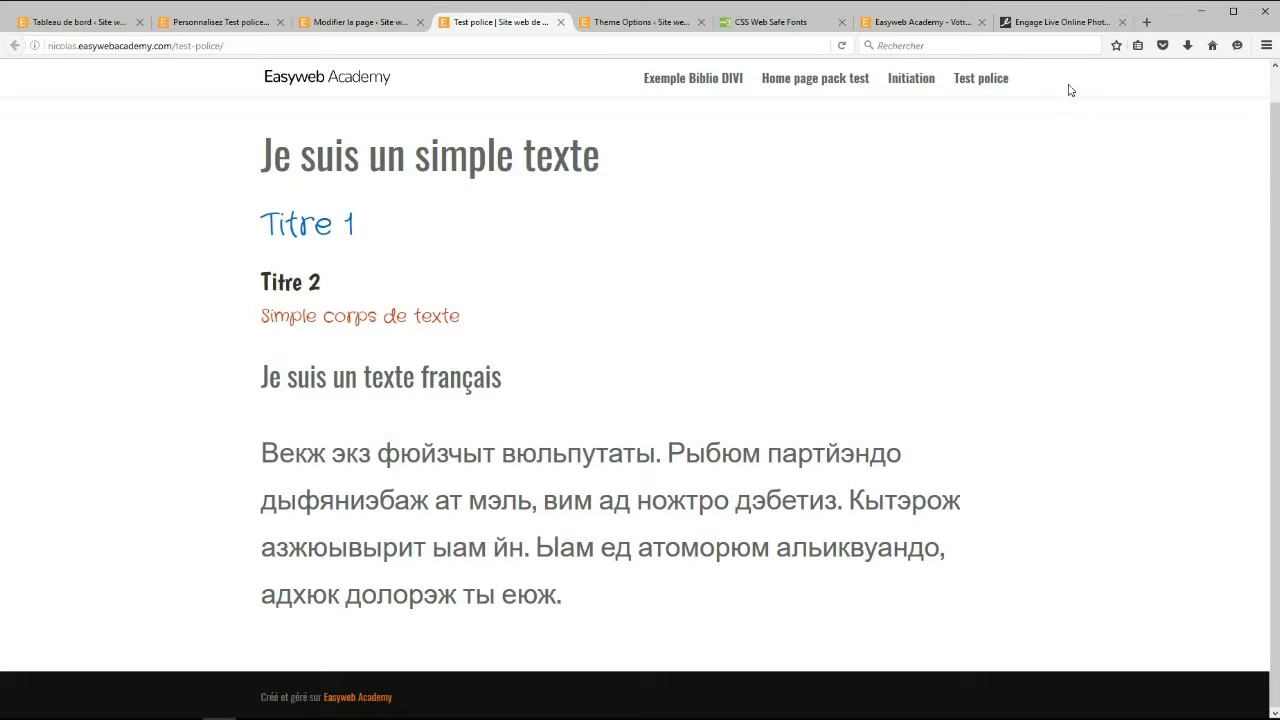
Search the web for "google fonts" in a new tab and open the new version of the Google Fonts site
{"action": "left_click", "coordinate": [1147, 24]}
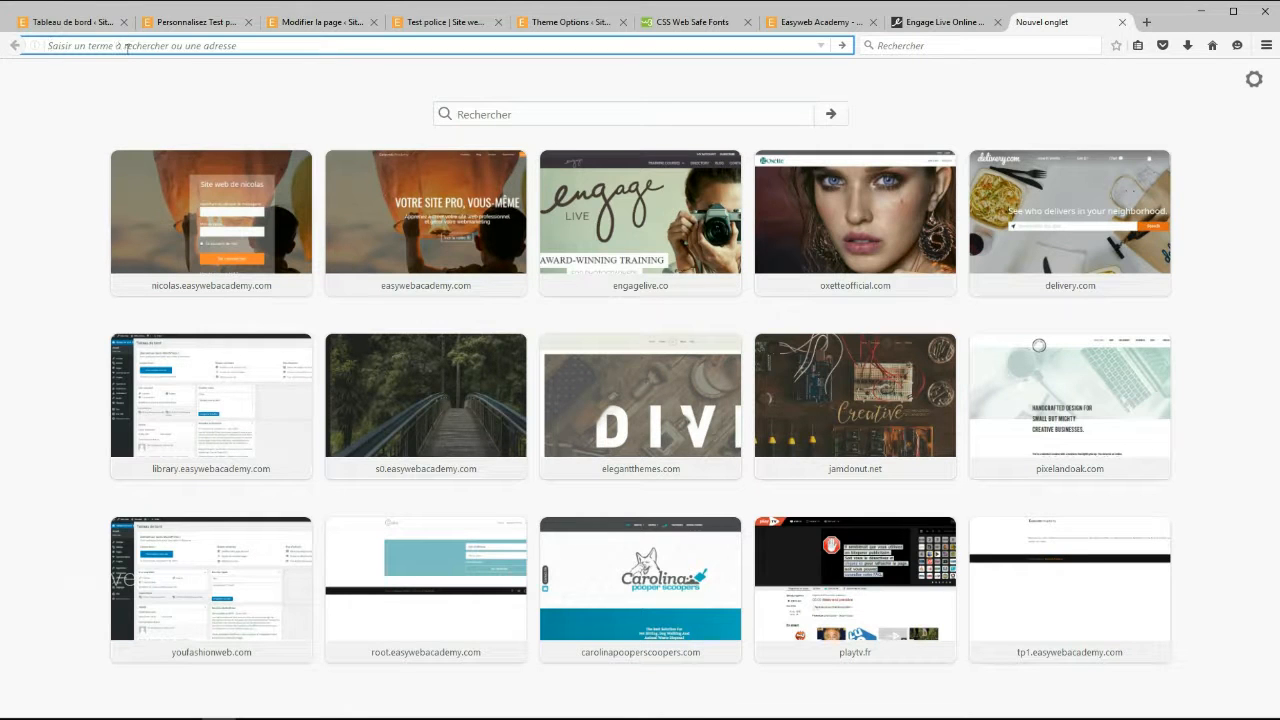
{"action": "type", "text": "google f"}
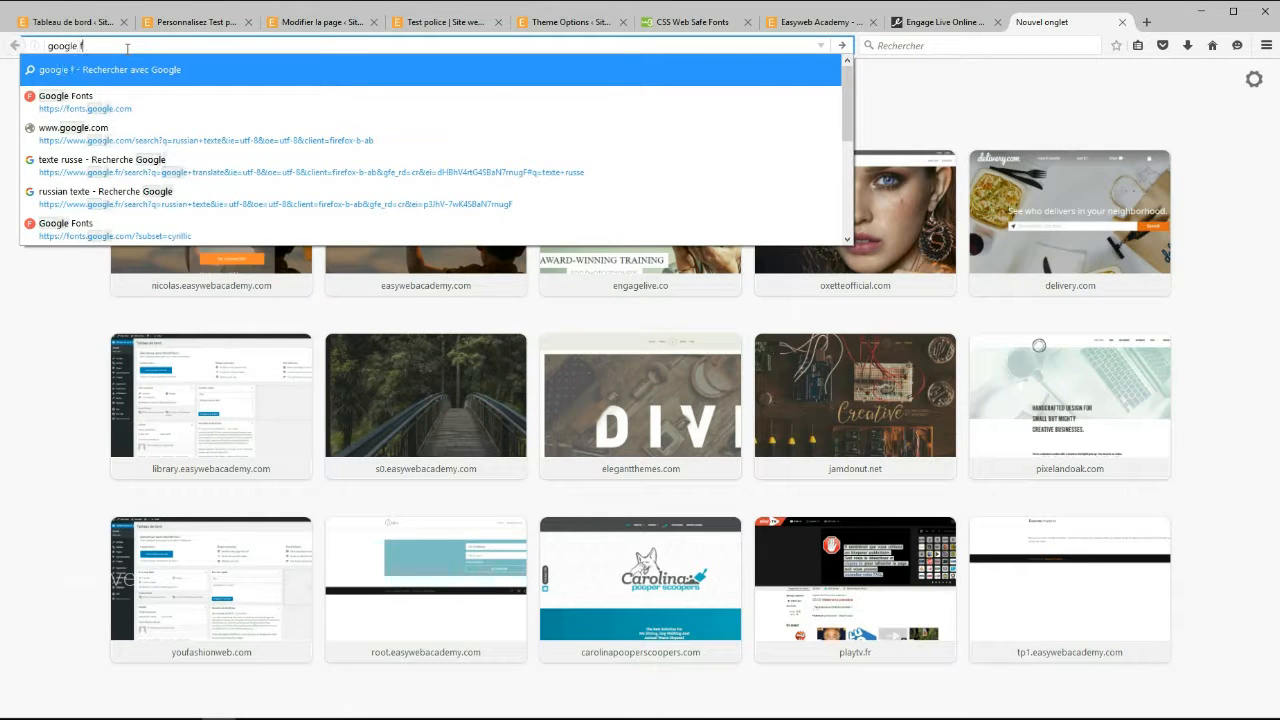
{"action": "type", "text": "onts"}
{"action": "key", "text": "Return"}
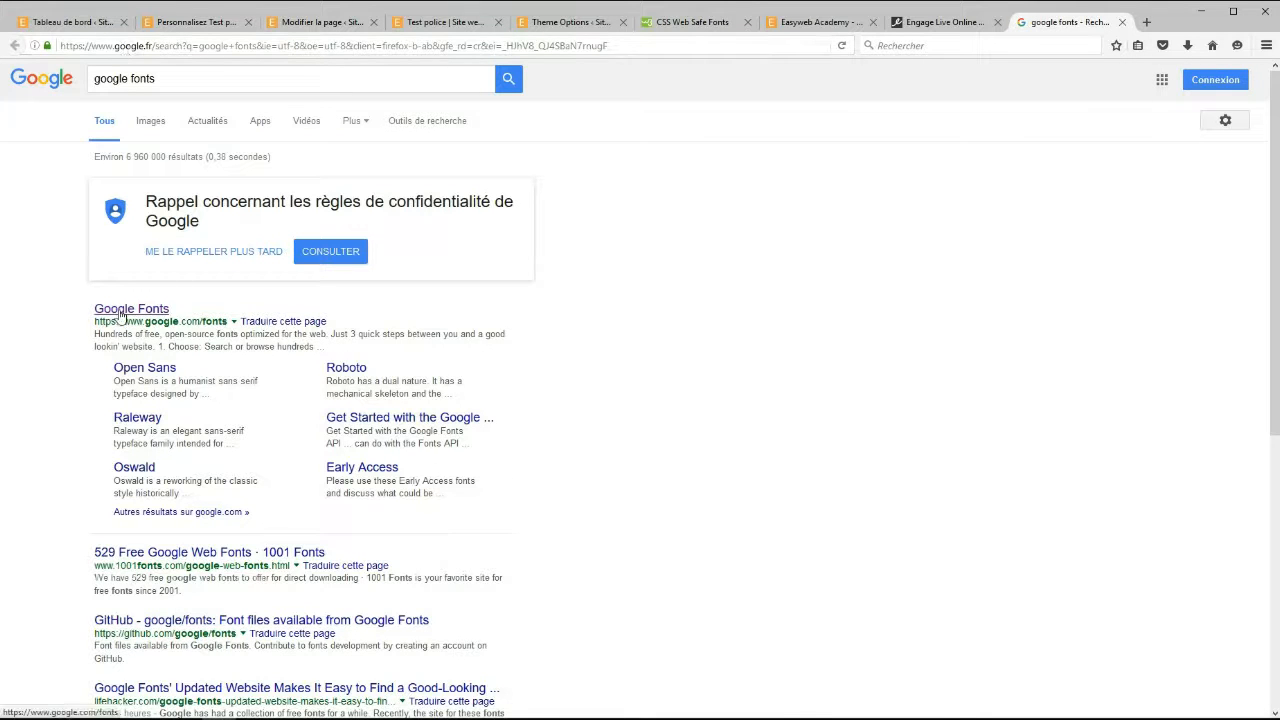
{"action": "left_click", "coordinate": [119, 311]}
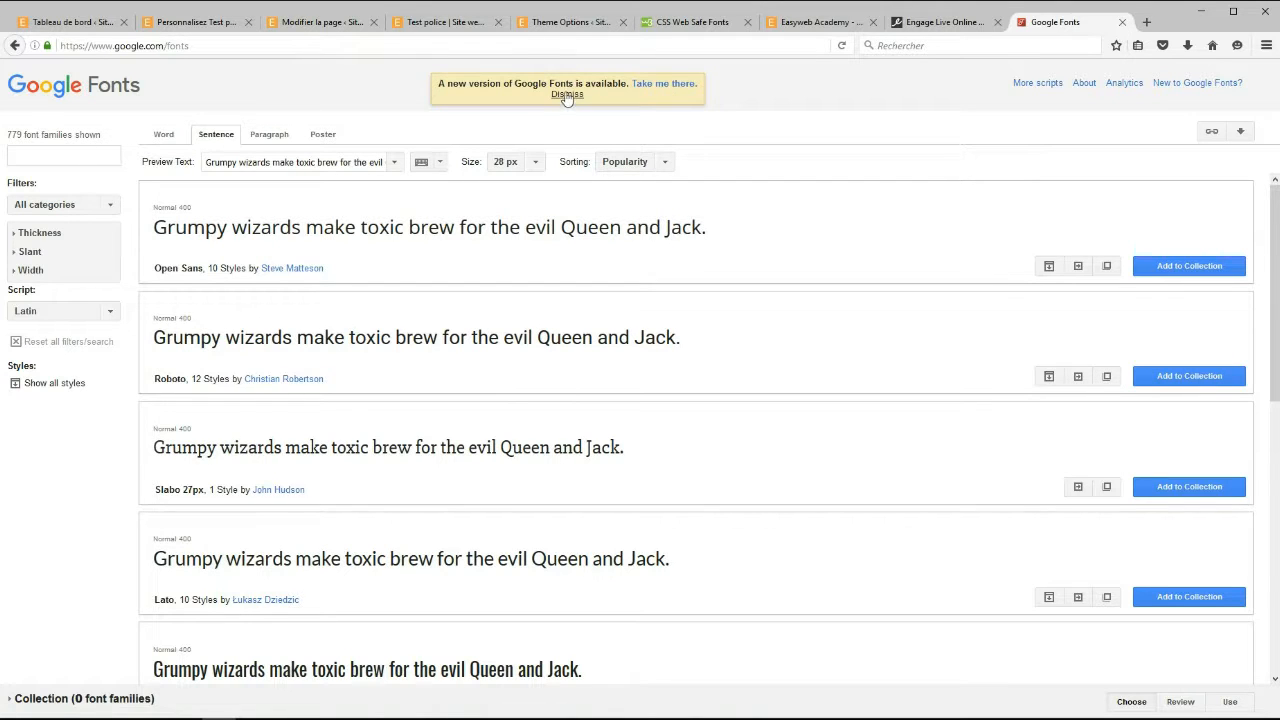
{"action": "left_click", "coordinate": [677, 88]}
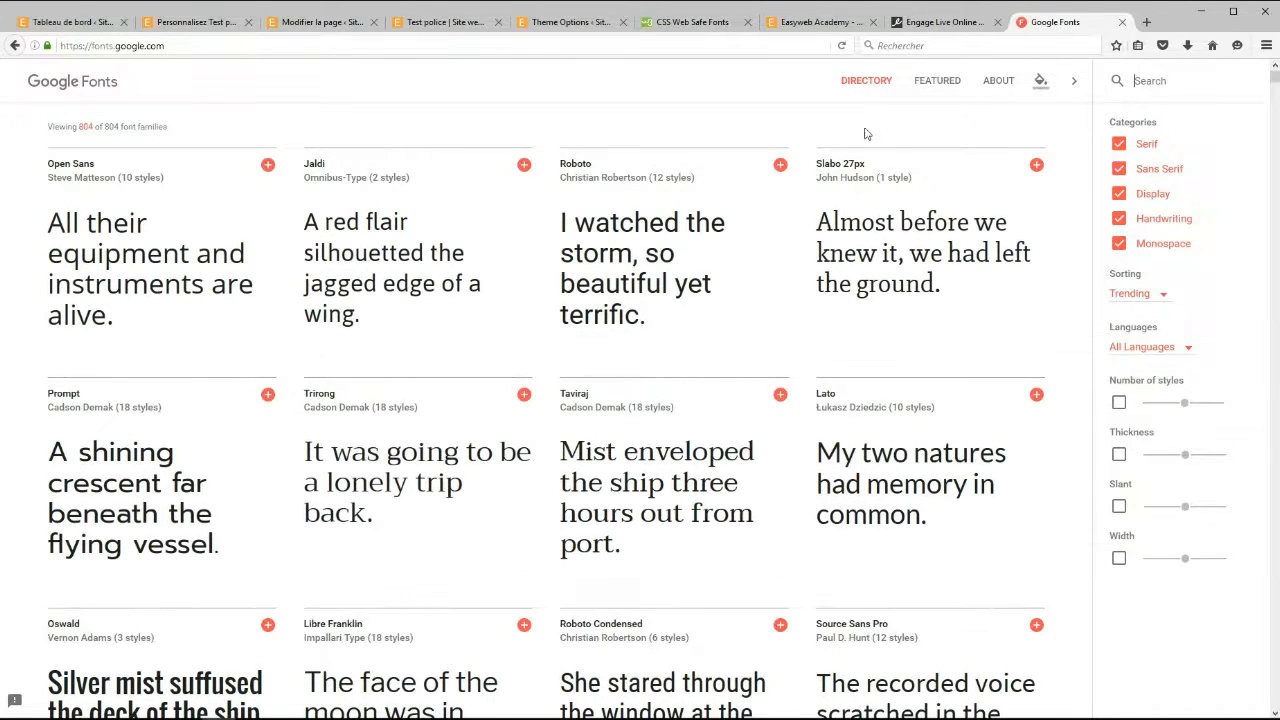
Search the font directory for "Oswald" and open that font's specimen page
{"action": "type", "text": "o"}
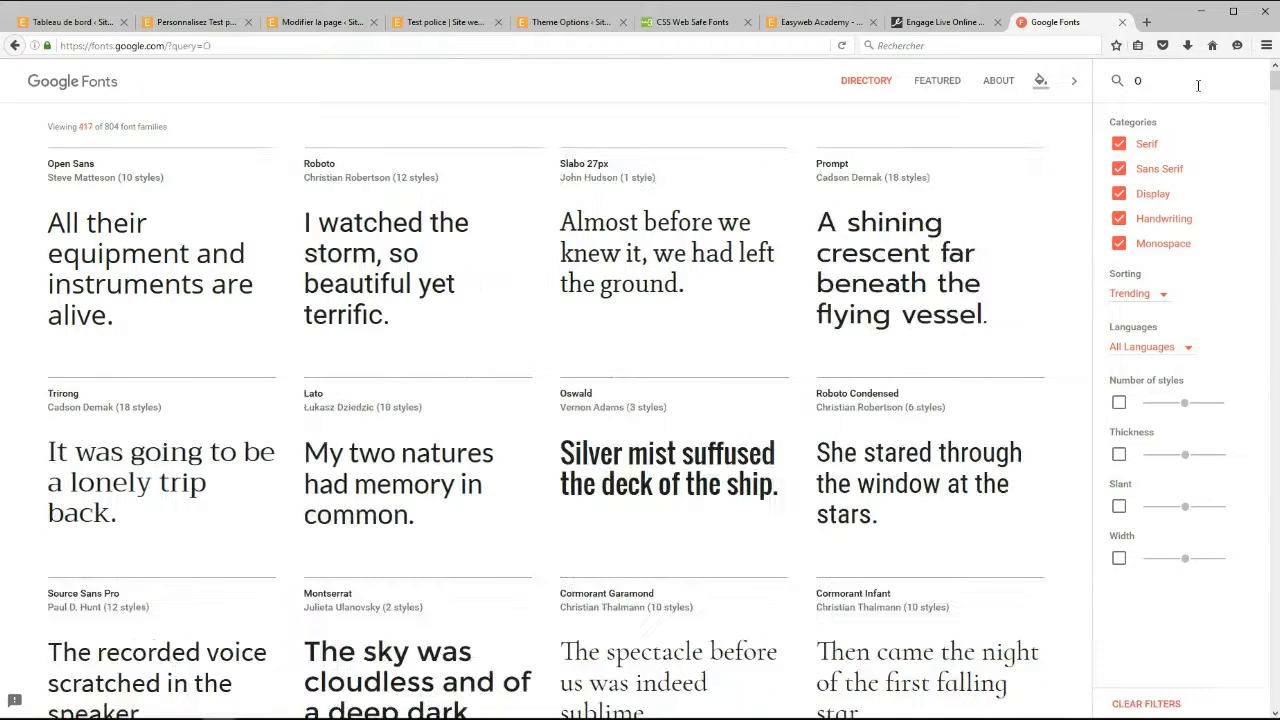
{"action": "type", "text": "swald"}
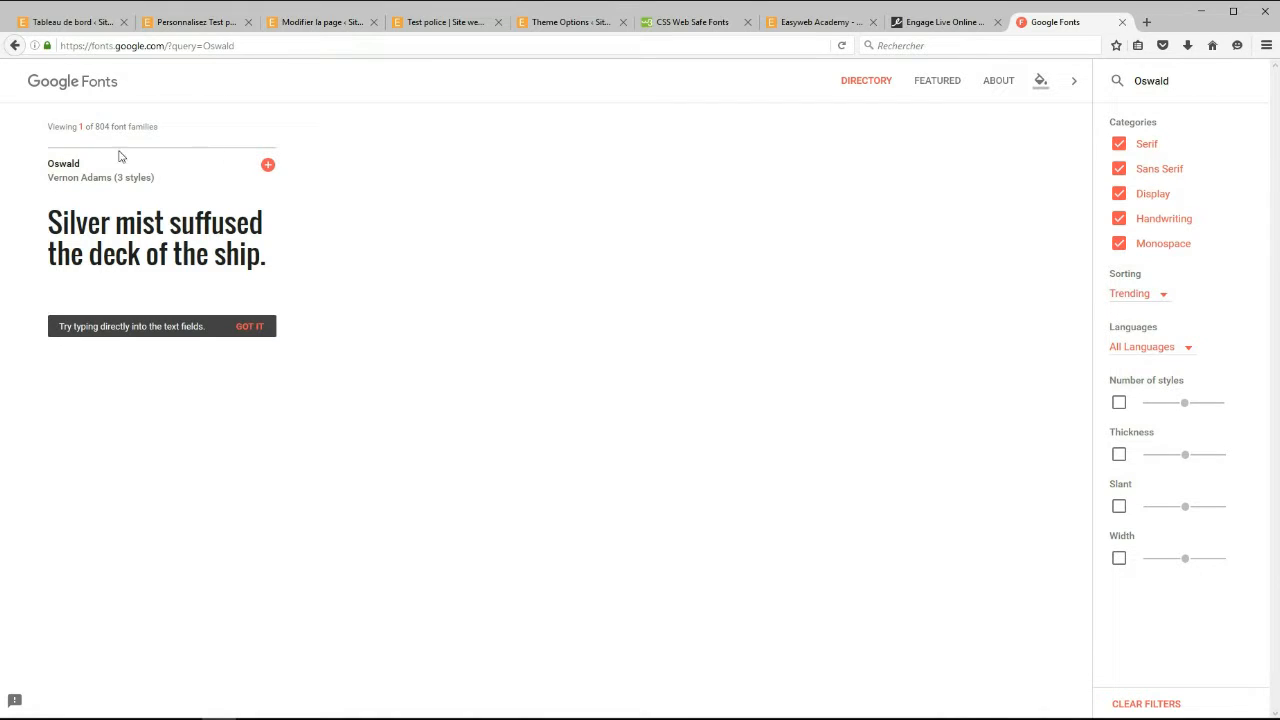
{"action": "left_click", "coordinate": [64, 165]}
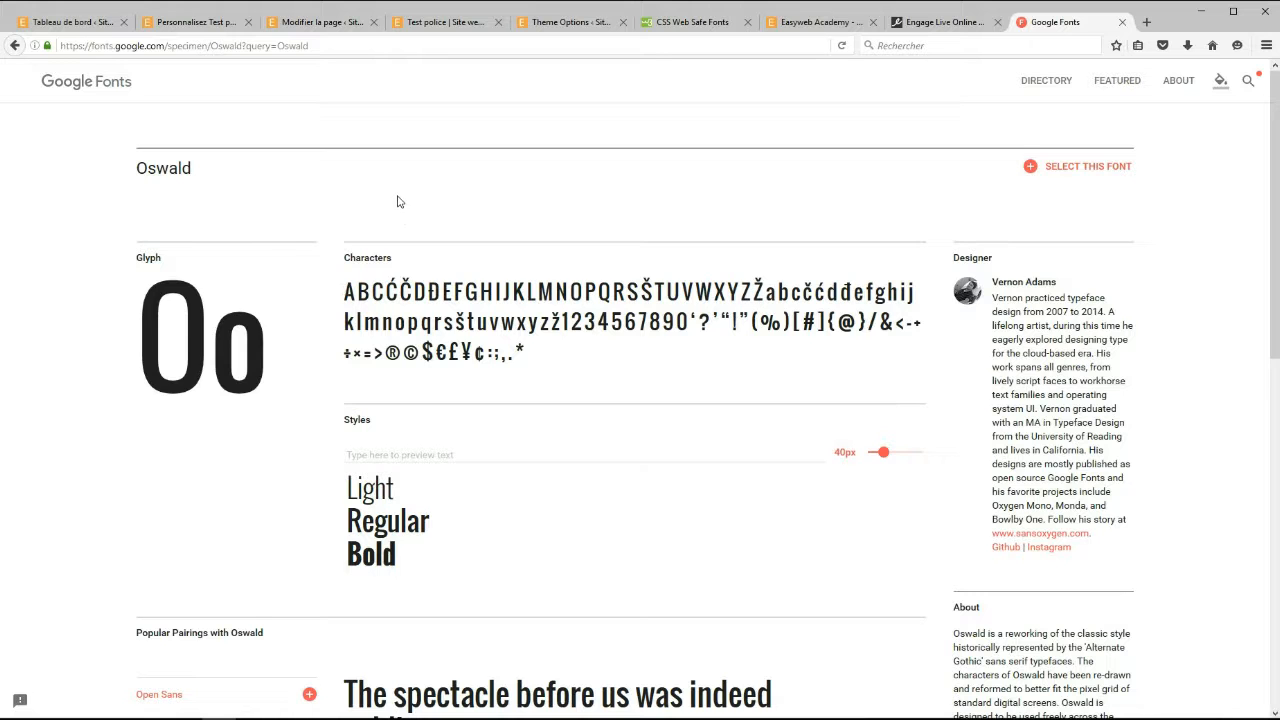
Examine the full set of characters listed for the Oswald font
{"action": "scroll", "coordinate": [398, 204], "scroll_direction": "down", "scroll_amount": 1}
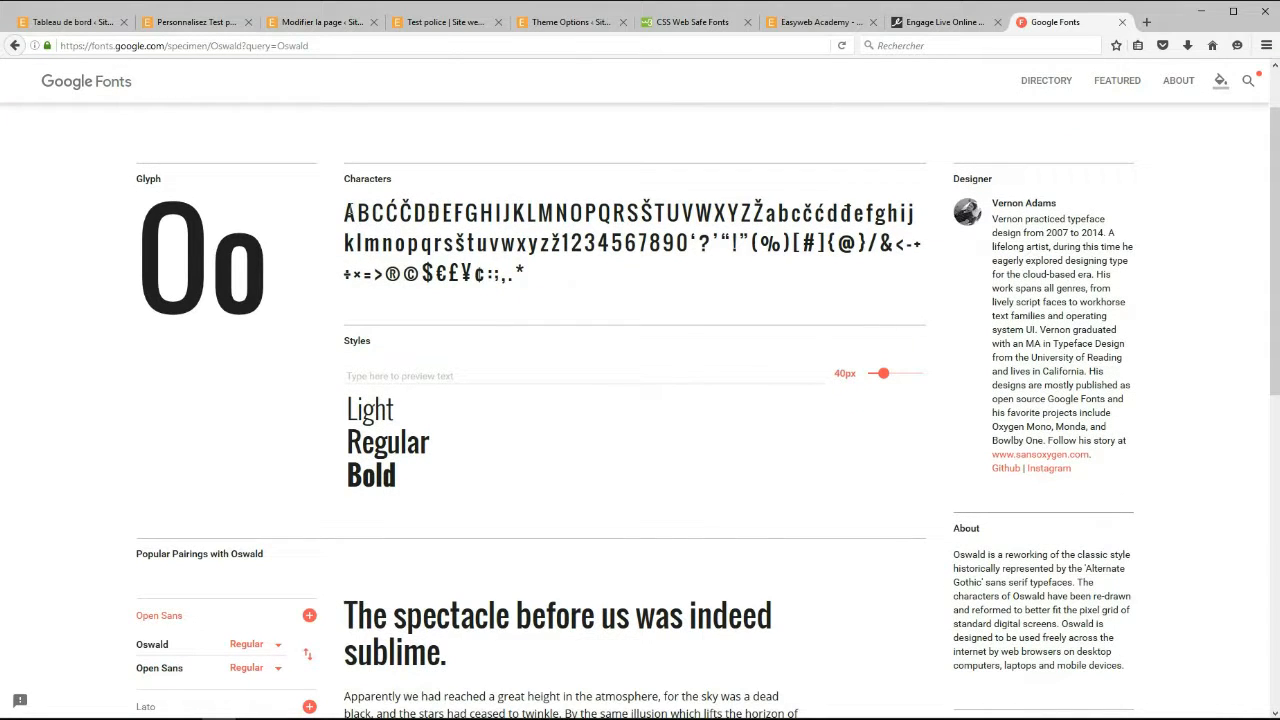
{"action": "left_click_drag", "start_coordinate": [345, 212], "coordinate": [510, 273]}
{"action": "scroll", "coordinate": [631, 300], "scroll_direction": "up", "scroll_amount": 1}
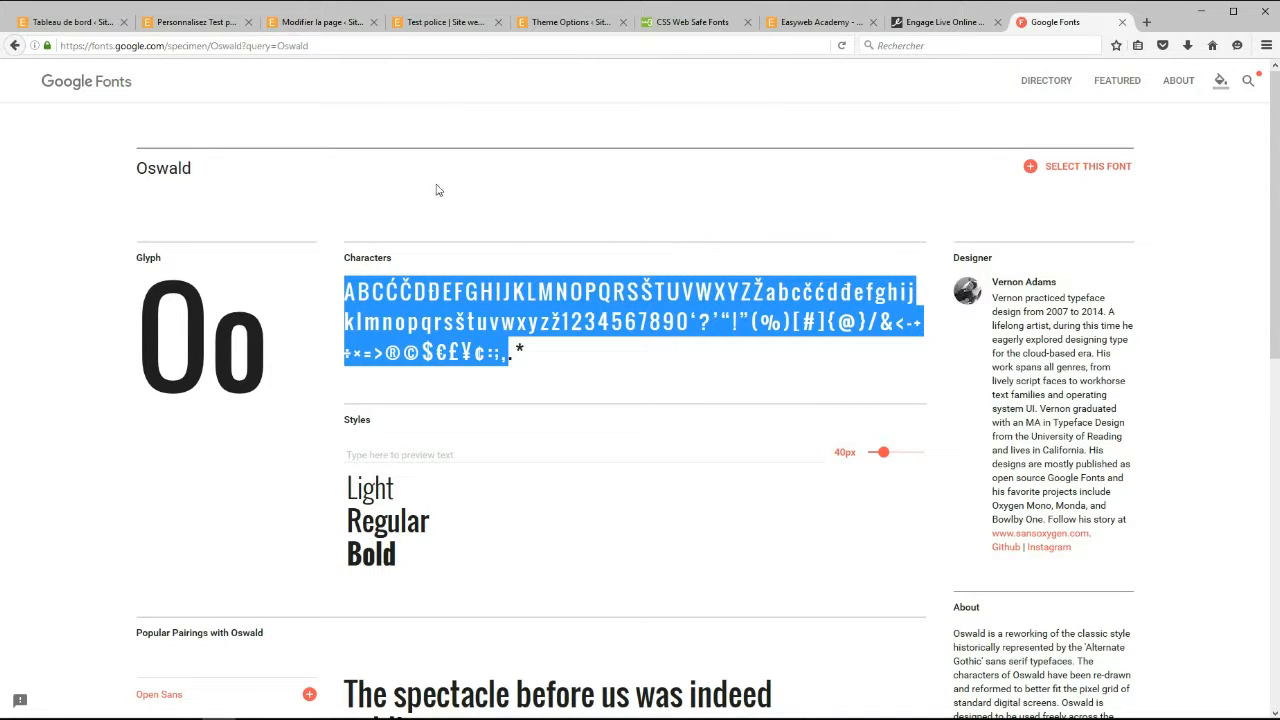
{"action": "left_click", "coordinate": [501, 300]}
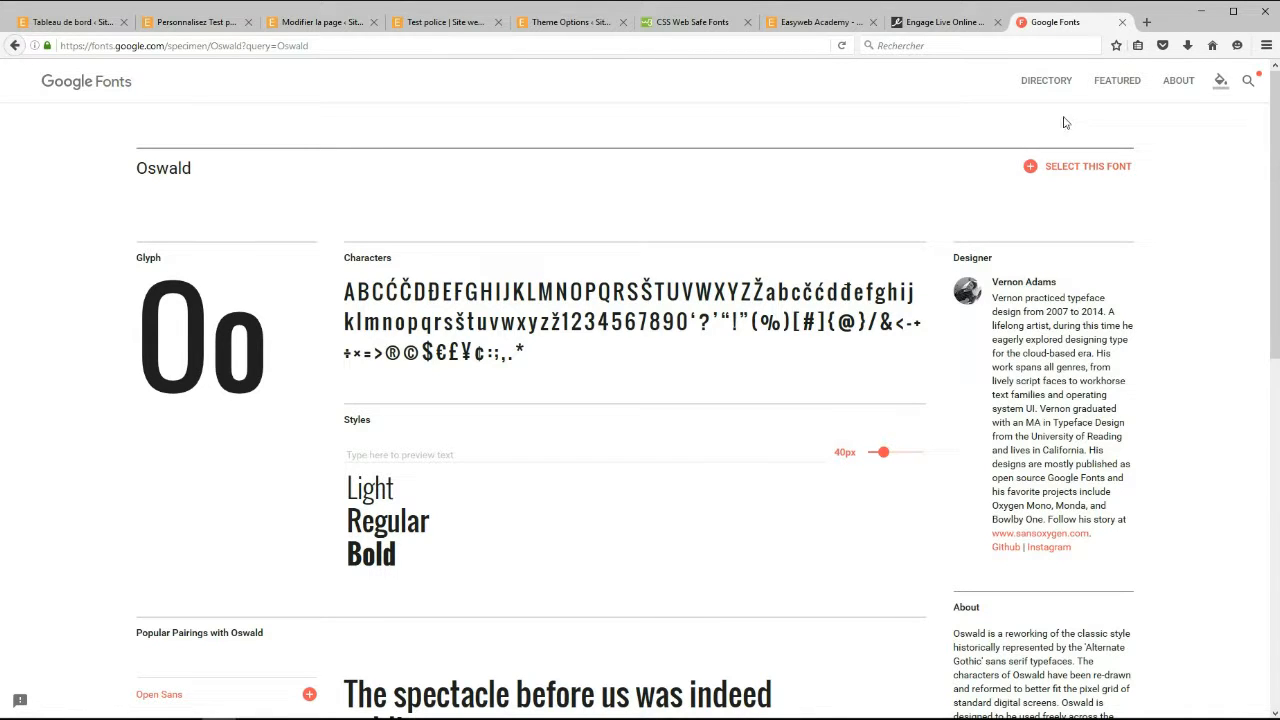
Return to the font directory, clear the Oswald search and filter the fonts by the Cyrillic language
{"action": "left_click", "coordinate": [1045, 80]}
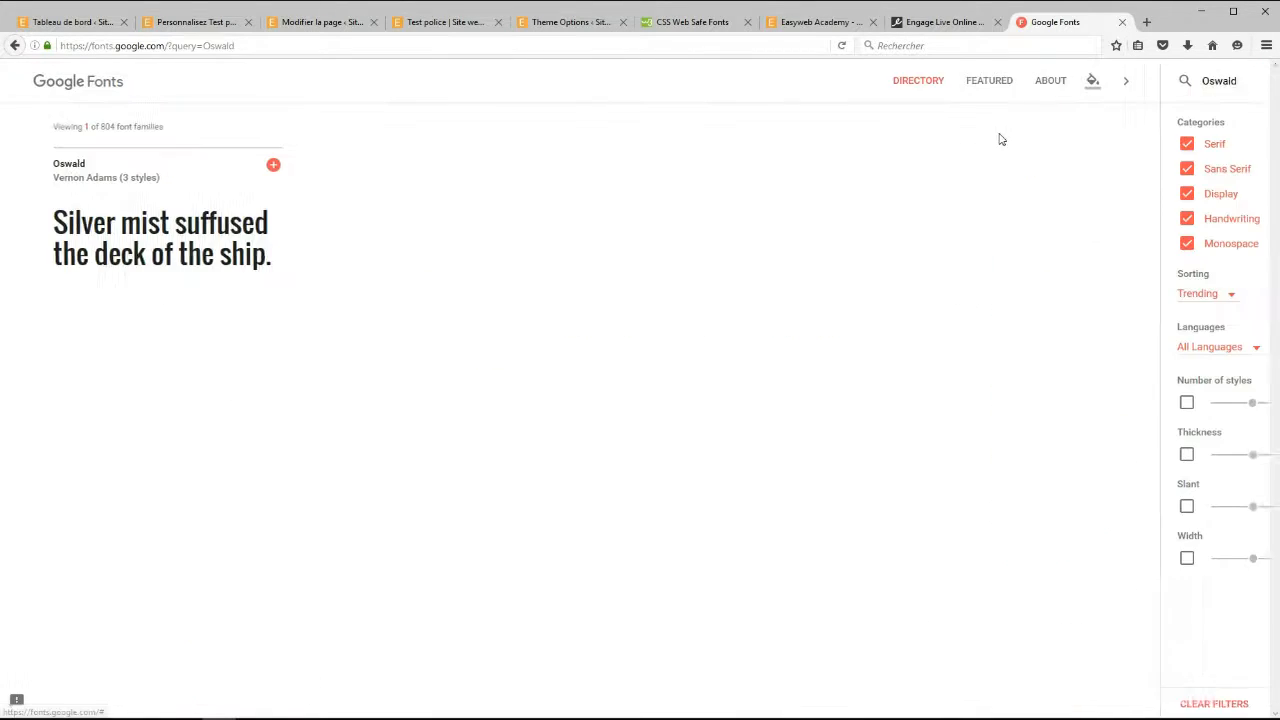
{"action": "double_click", "coordinate": [1178, 81]}
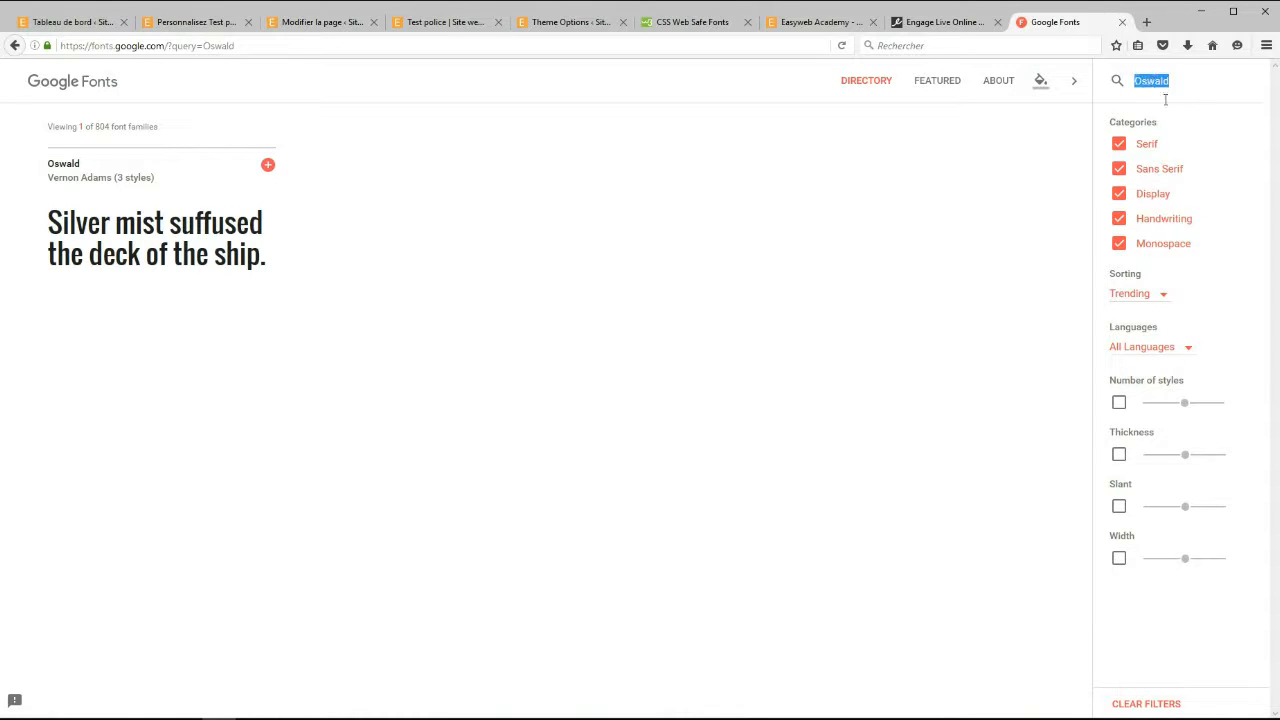
{"action": "key", "text": "BackSpace"}
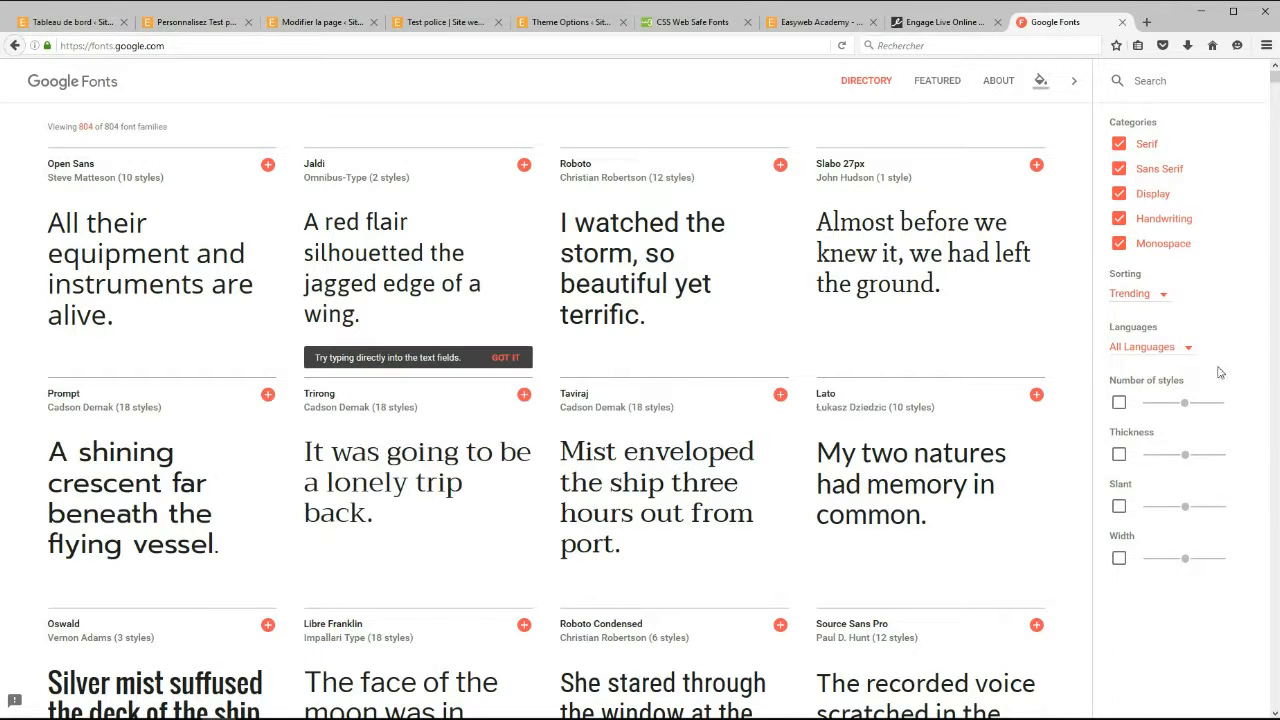
{"action": "left_click", "coordinate": [1190, 349]}
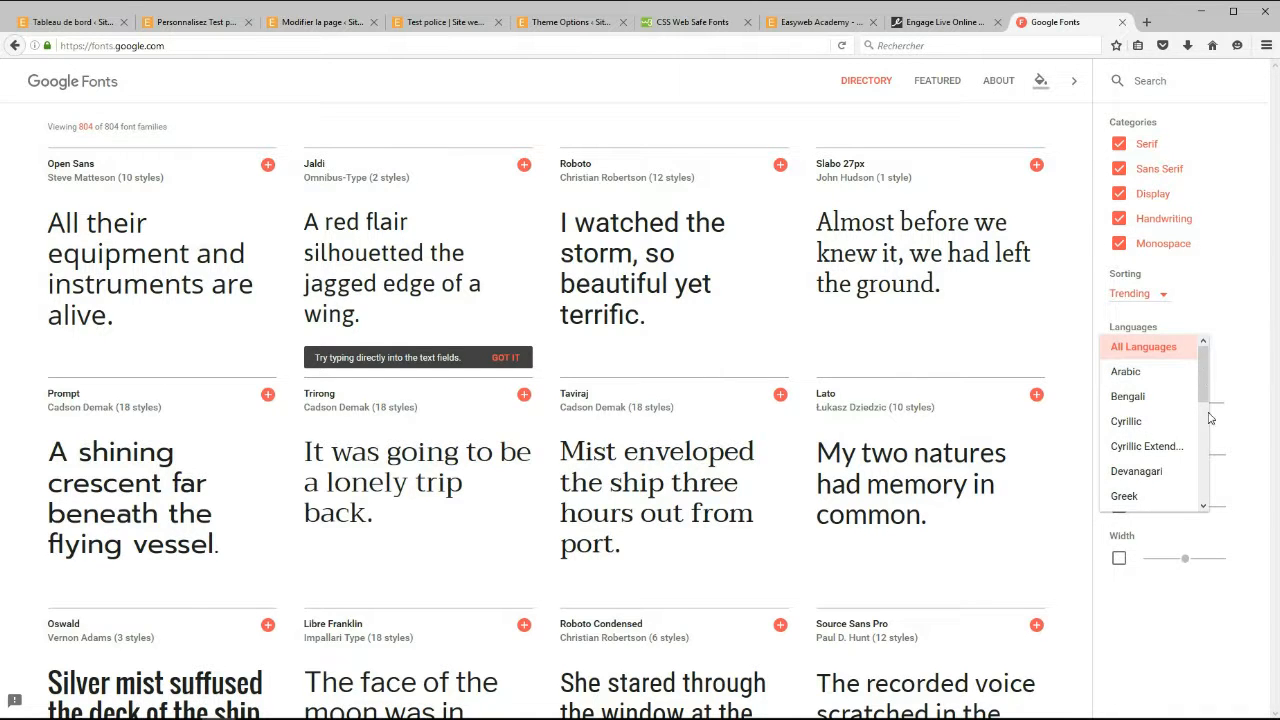
{"action": "left_click", "coordinate": [1122, 422]}
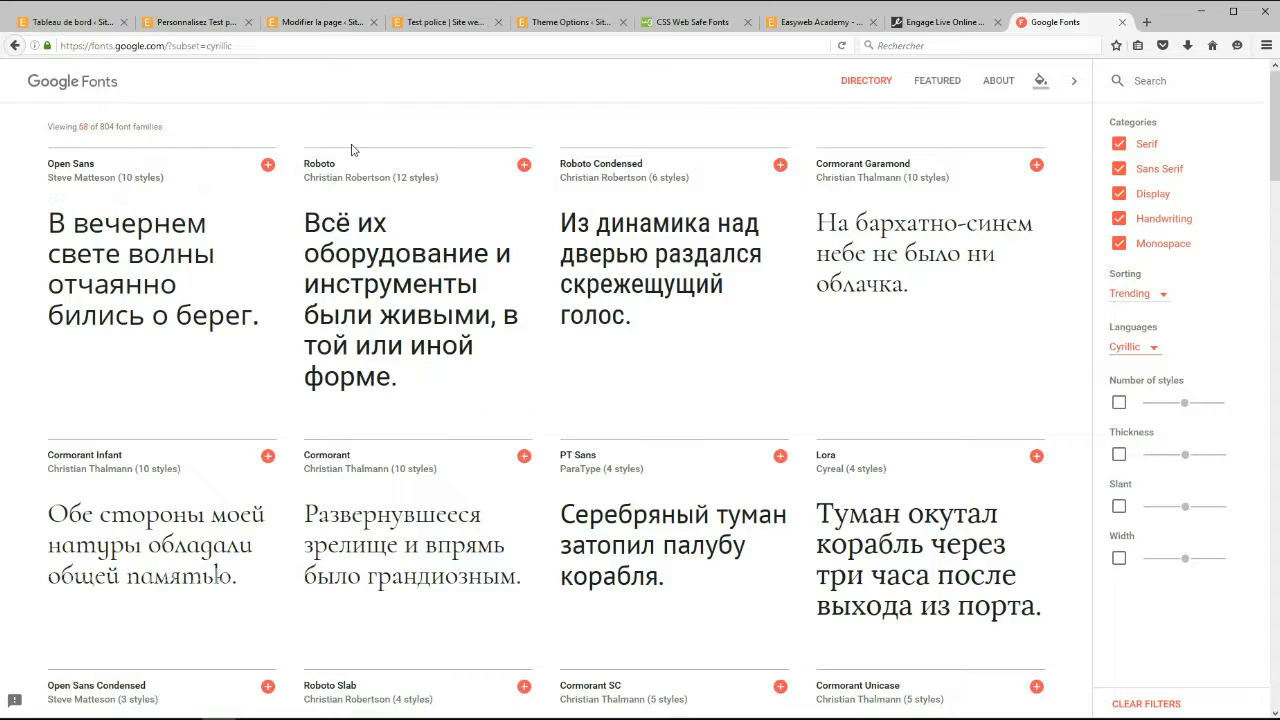
Browse the Cyrillic font families for one that can display Russian text
{"action": "scroll", "coordinate": [590, 309], "scroll_direction": "down", "scroll_amount": 2}
{"action": "scroll", "coordinate": [590, 309], "scroll_direction": "down", "scroll_amount": 5}
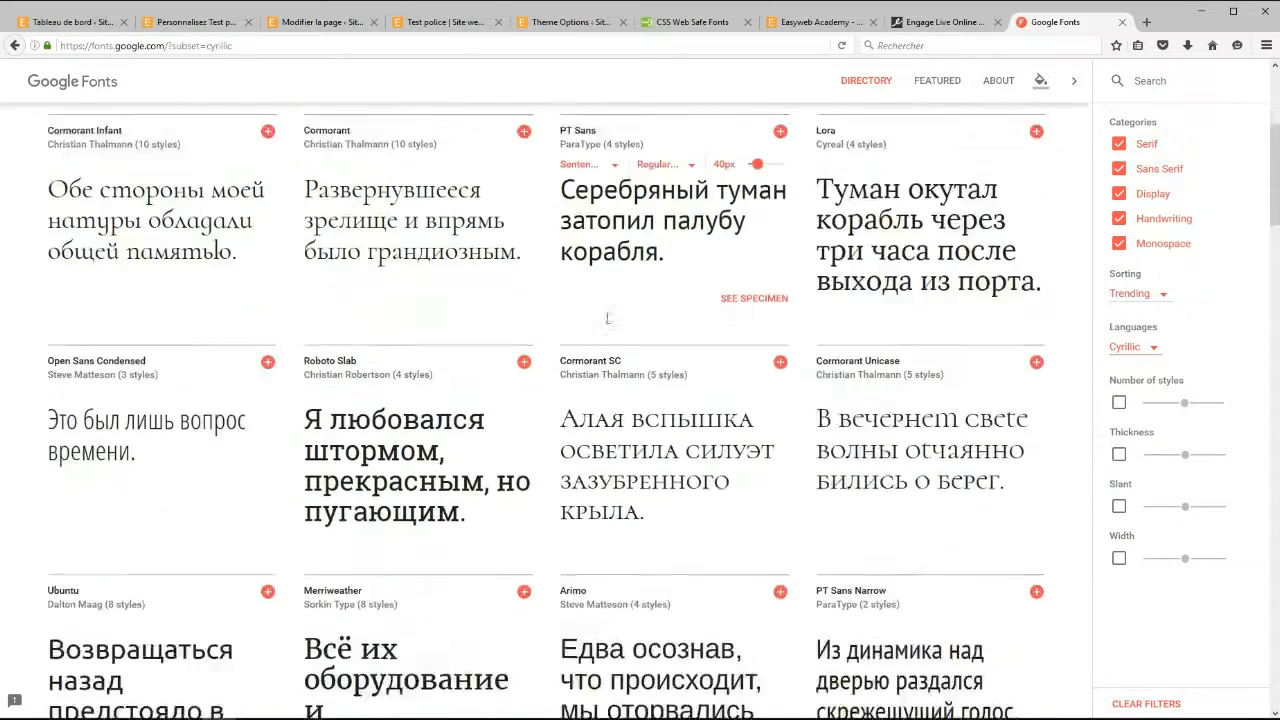
{"action": "scroll", "coordinate": [764, 406], "scroll_direction": "down", "scroll_amount": 5}
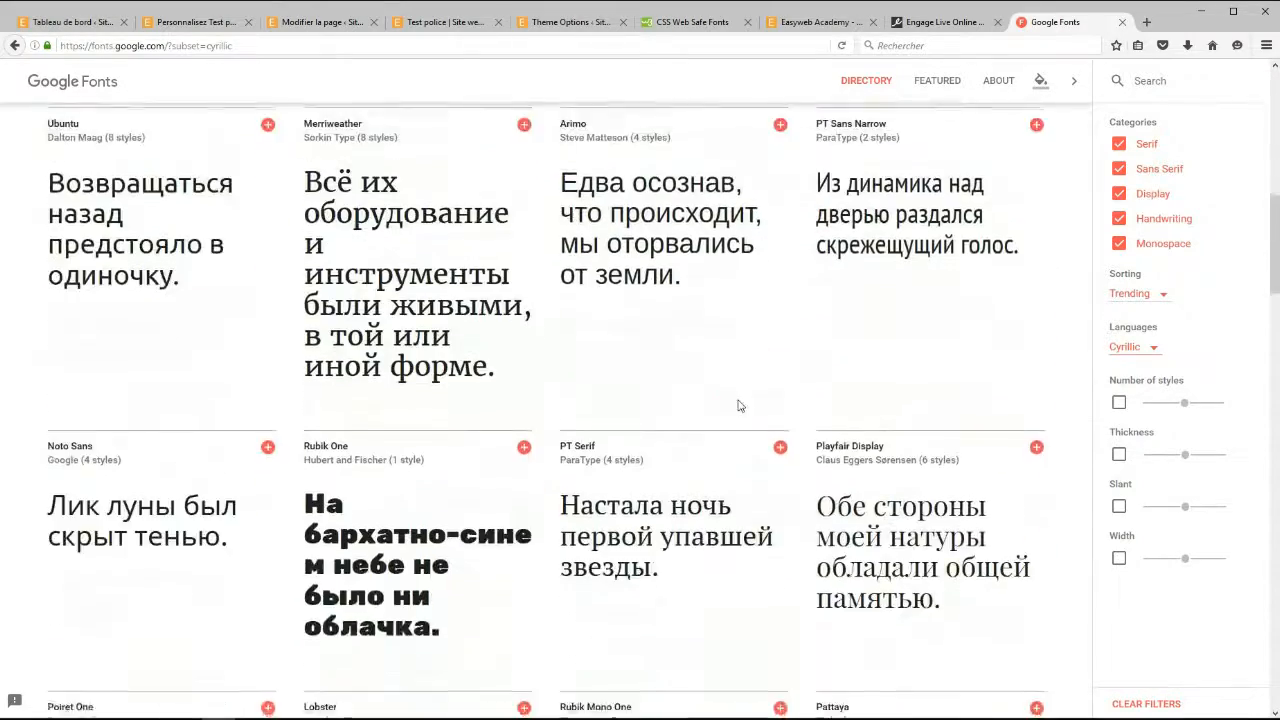
{"action": "scroll", "coordinate": [745, 390], "scroll_direction": "up", "scroll_amount": 6}
{"action": "scroll", "coordinate": [726, 404], "scroll_direction": "up", "scroll_amount": 4}
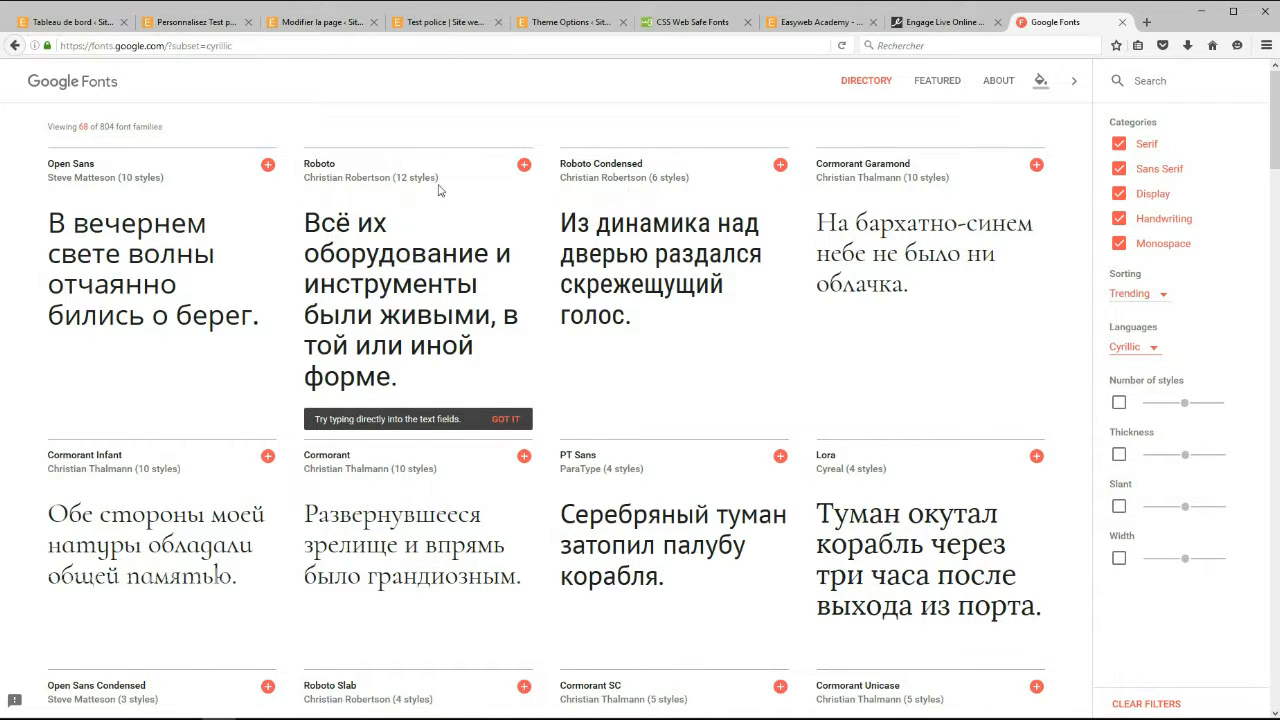
{"action": "scroll", "coordinate": [434, 192], "scroll_direction": "down", "scroll_amount": 2}
{"action": "scroll", "coordinate": [456, 210], "scroll_direction": "down", "scroll_amount": 6}
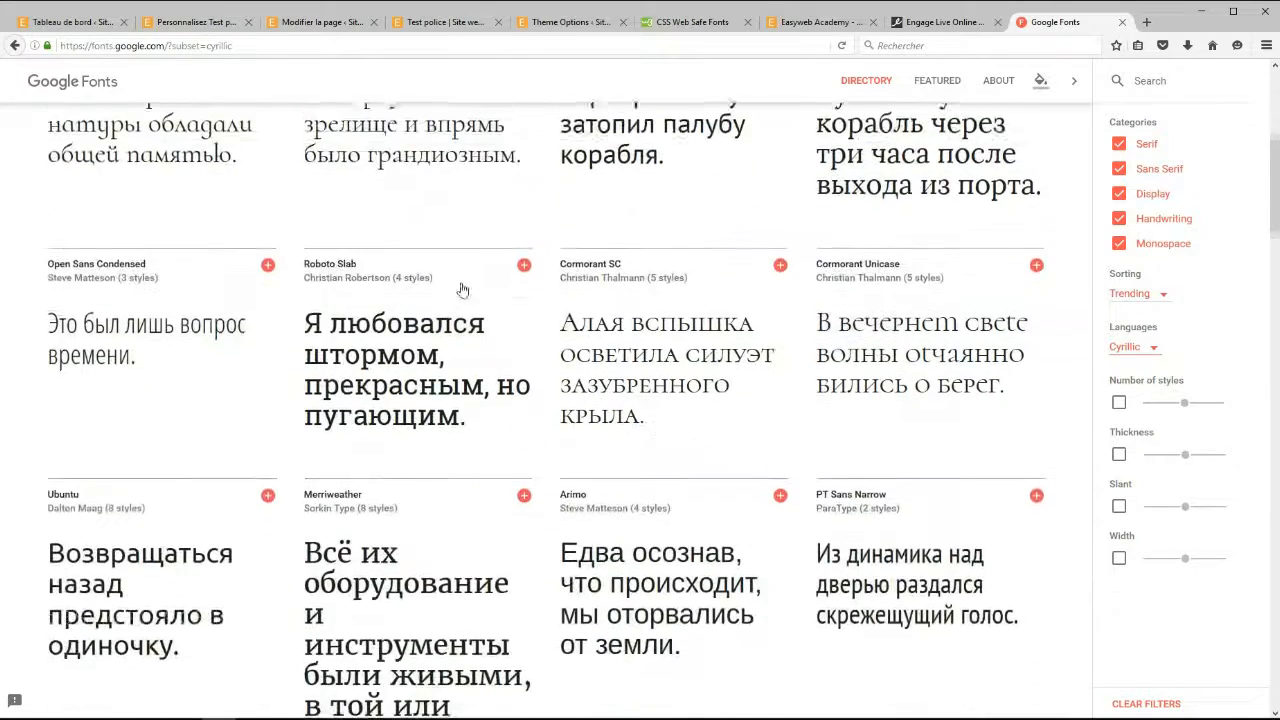
{"action": "scroll", "coordinate": [515, 412], "scroll_direction": "up", "scroll_amount": 8}
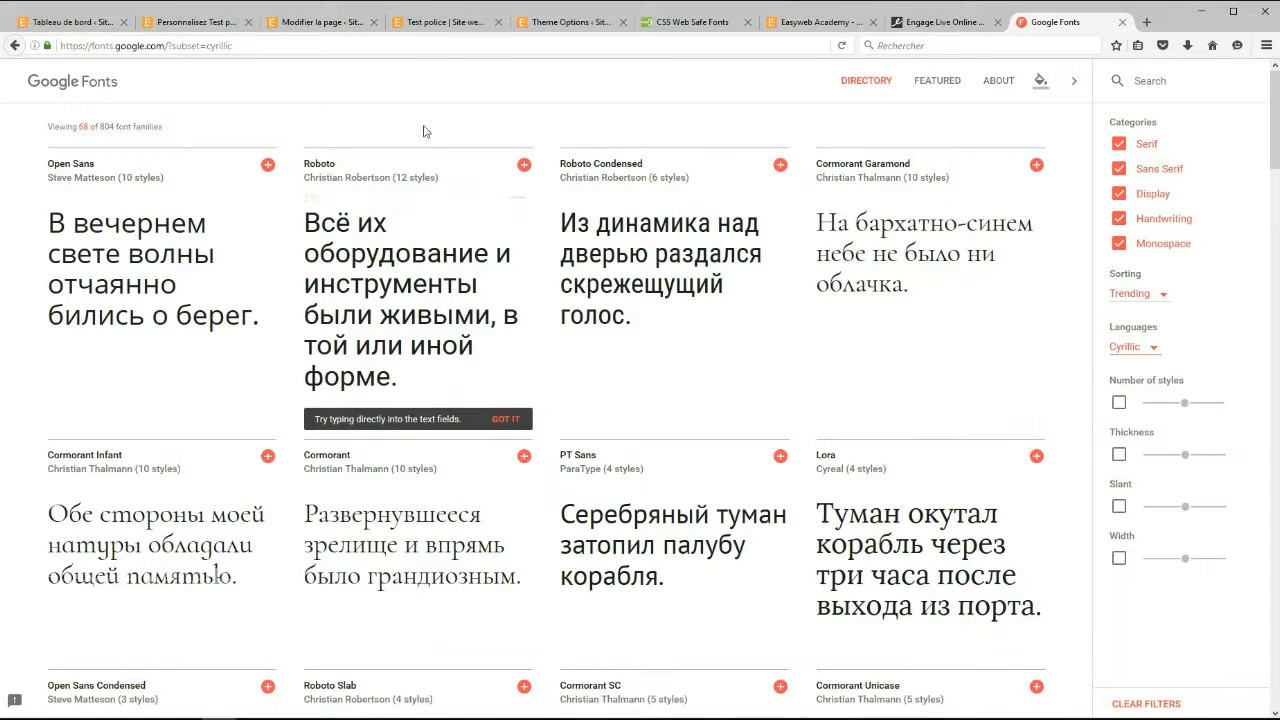
Back in the Test police page editor, set the fourth Text module's text font to Roboto
{"action": "left_click", "coordinate": [320, 22]}
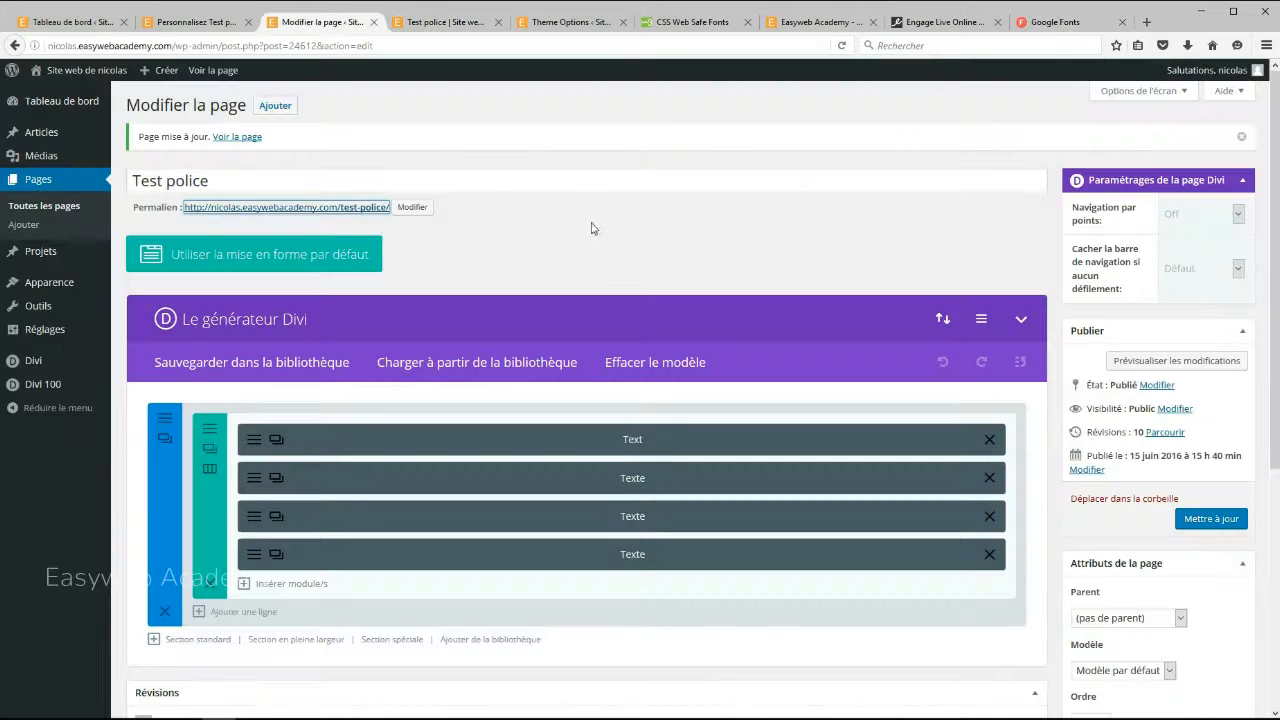
{"action": "scroll", "coordinate": [586, 240], "scroll_direction": "down", "scroll_amount": 2}
{"action": "left_click", "coordinate": [254, 452]}
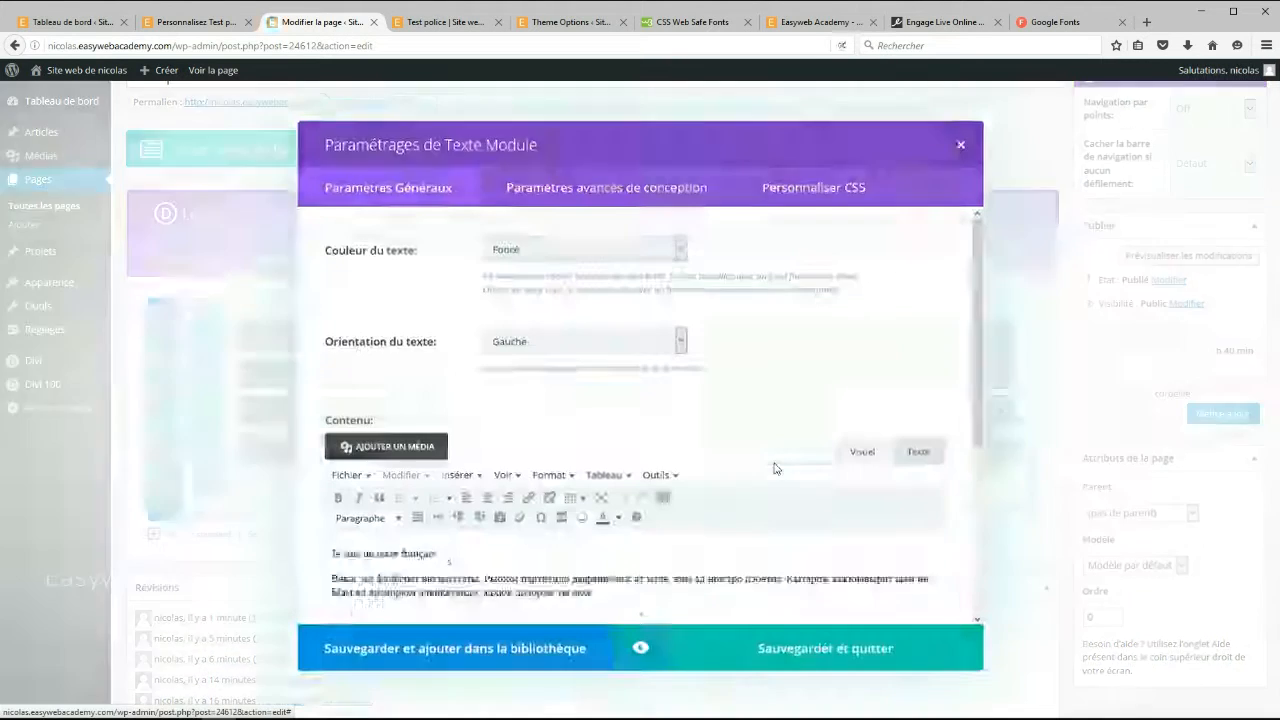
{"action": "left_click", "coordinate": [606, 185]}
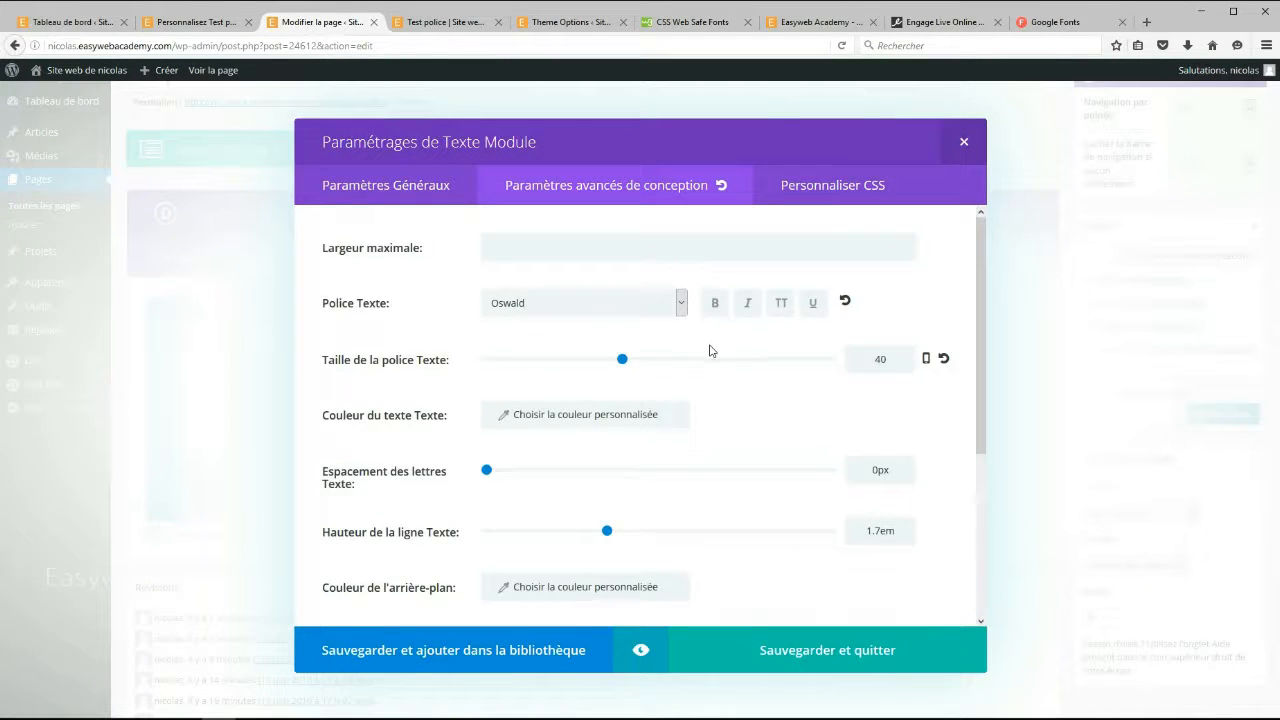
{"action": "scroll", "coordinate": [700, 330], "scroll_direction": "down", "scroll_amount": 1}
{"action": "left_click", "coordinate": [681, 228]}
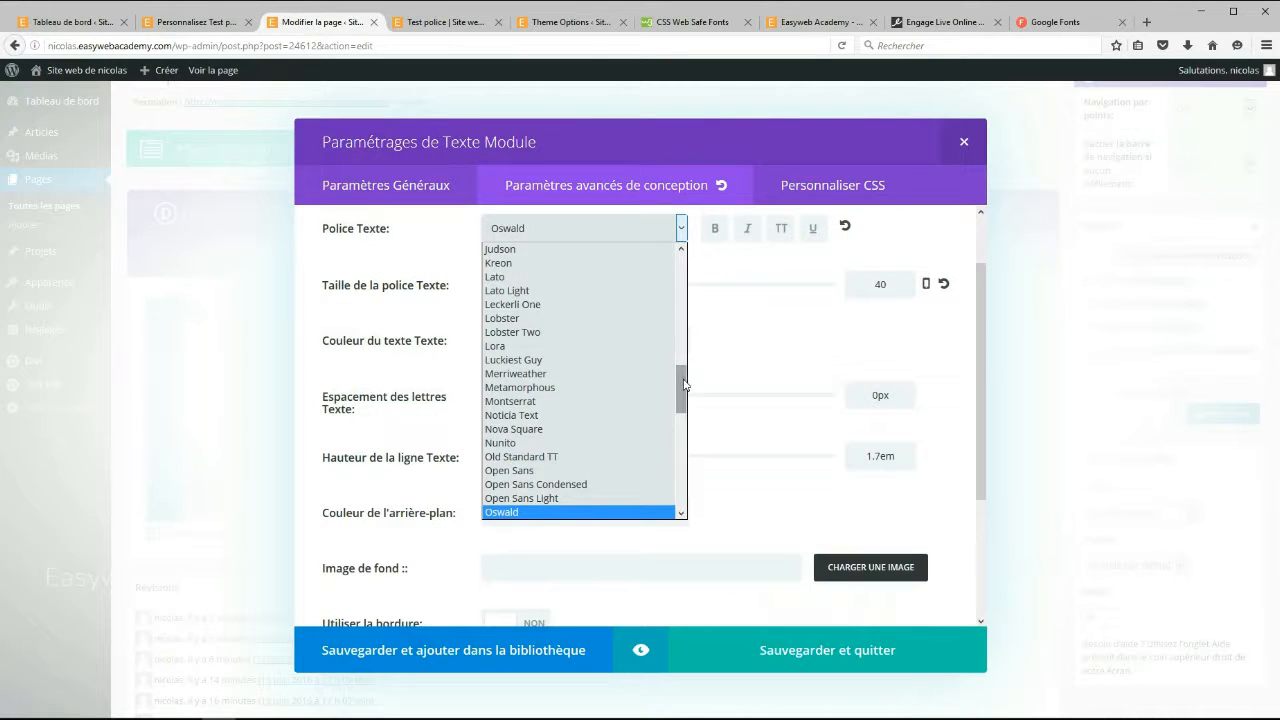
{"action": "left_click_drag", "start_coordinate": [682, 390], "coordinate": [679, 445]}
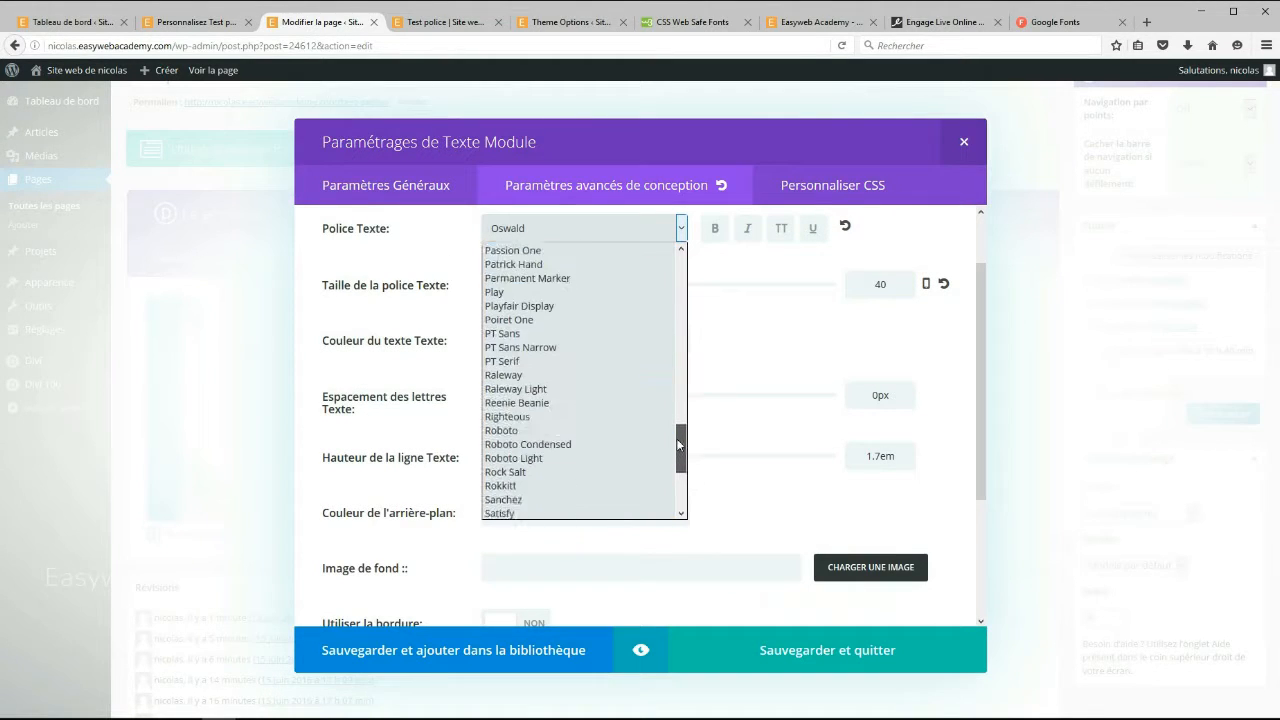
{"action": "left_click", "coordinate": [518, 423]}
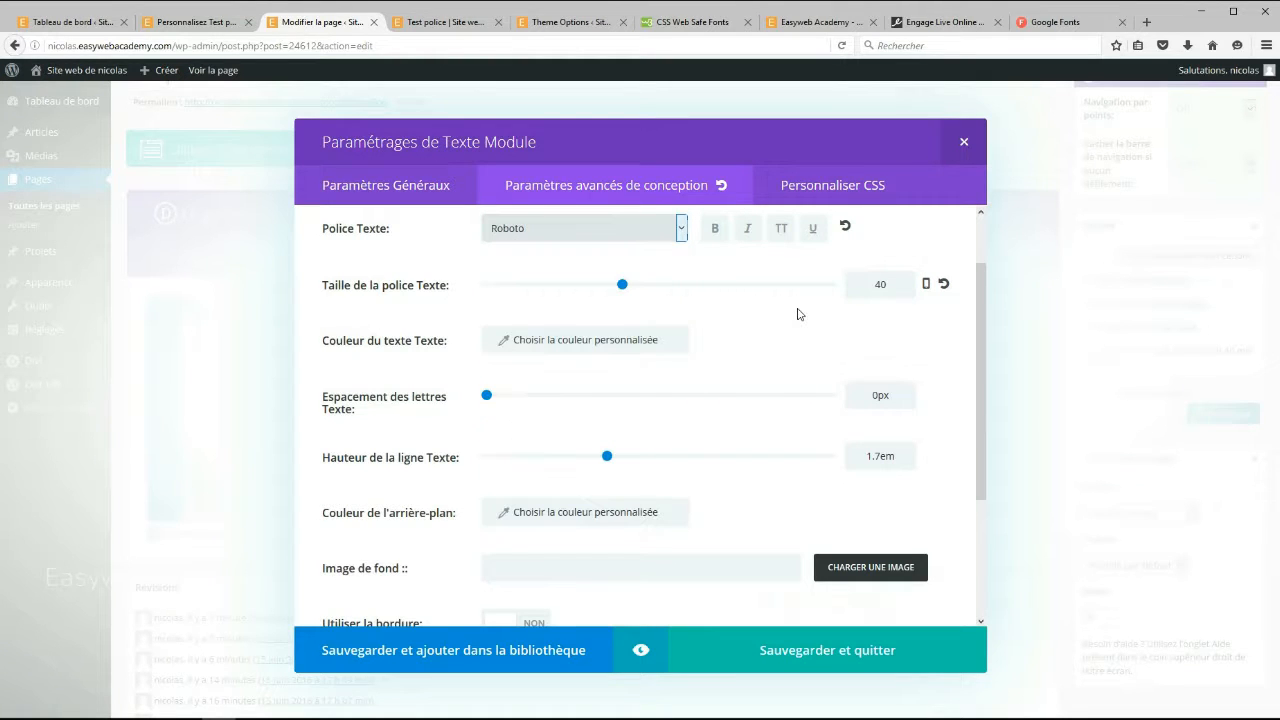
Set the module's text font size to 50, save the module and update the page
{"action": "left_click_drag", "start_coordinate": [623, 285], "coordinate": [657, 287]}
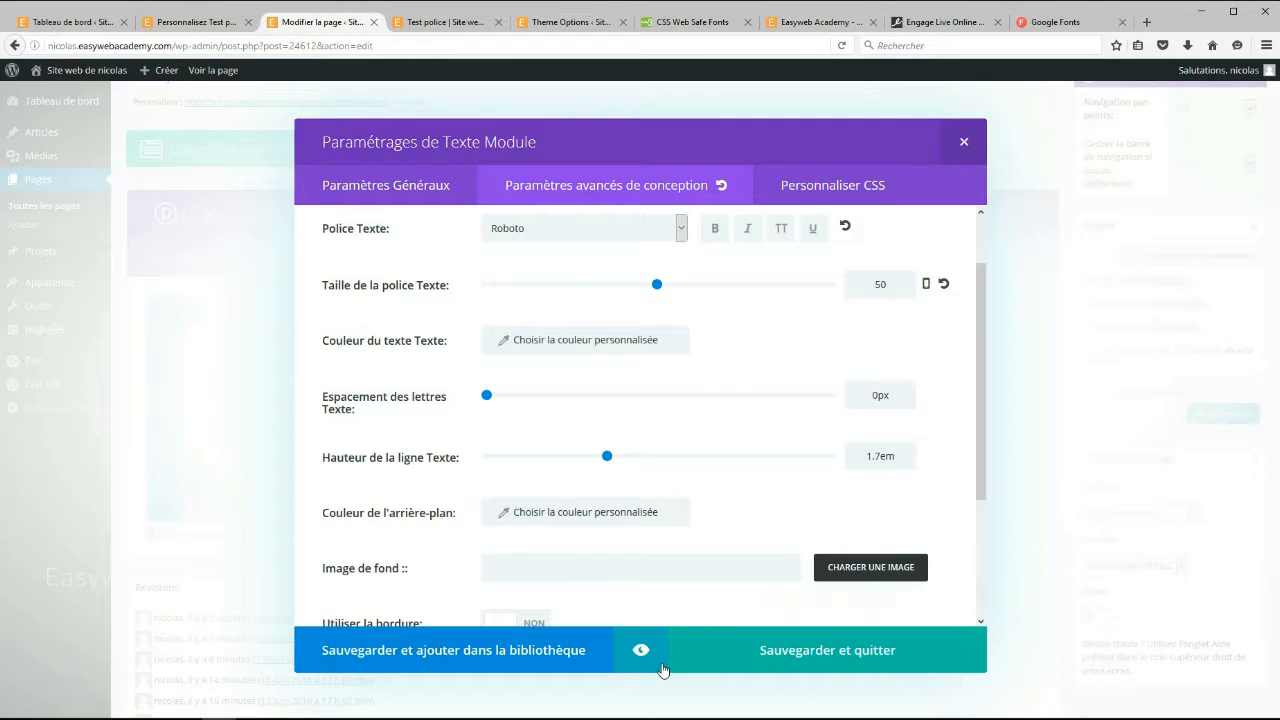
{"action": "left_click", "coordinate": [776, 668]}
{"action": "left_click", "coordinate": [1205, 415]}
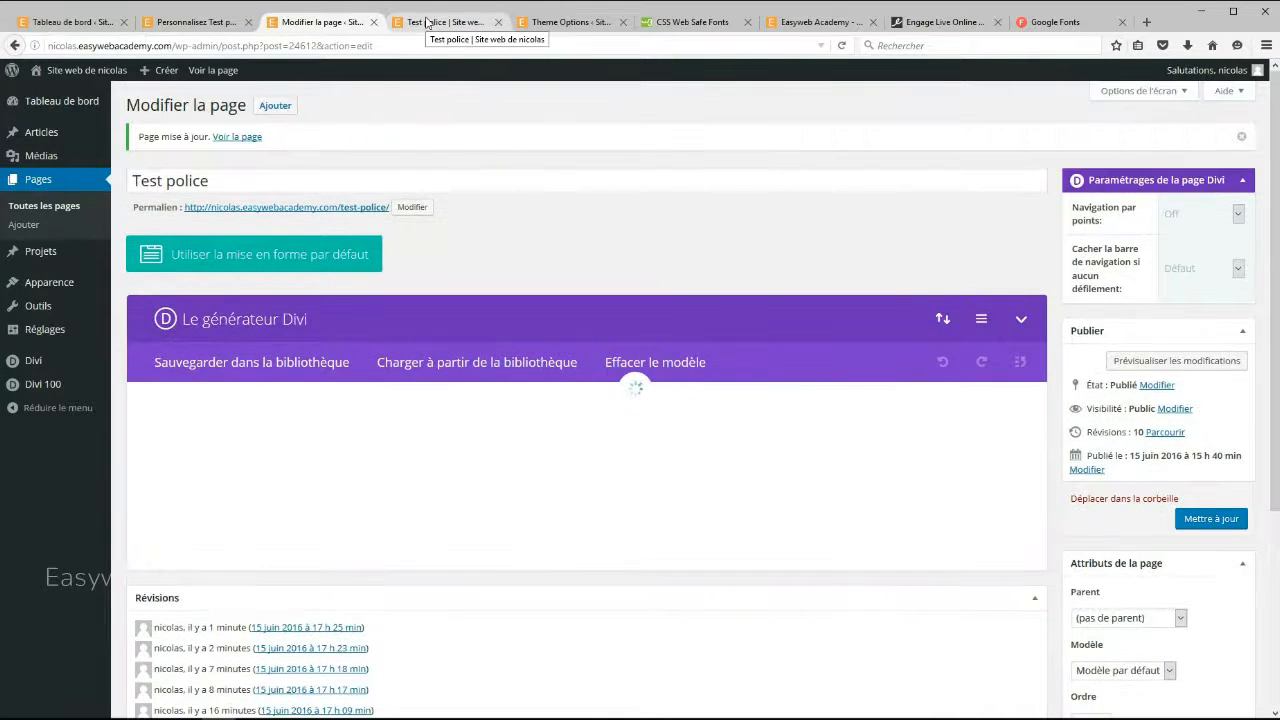
Reload the live Test police page and compare how the French heading and the Russian paragraph render
{"action": "left_click", "coordinate": [430, 30]}
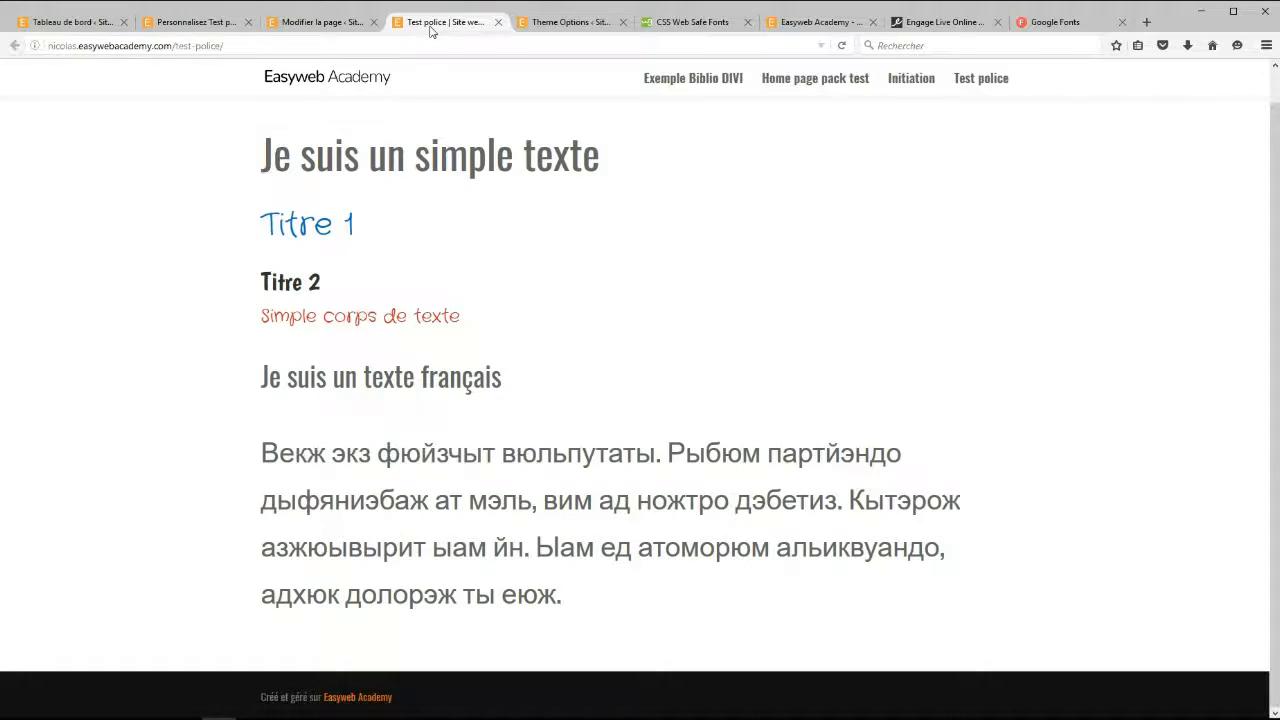
{"action": "left_click", "coordinate": [843, 50]}
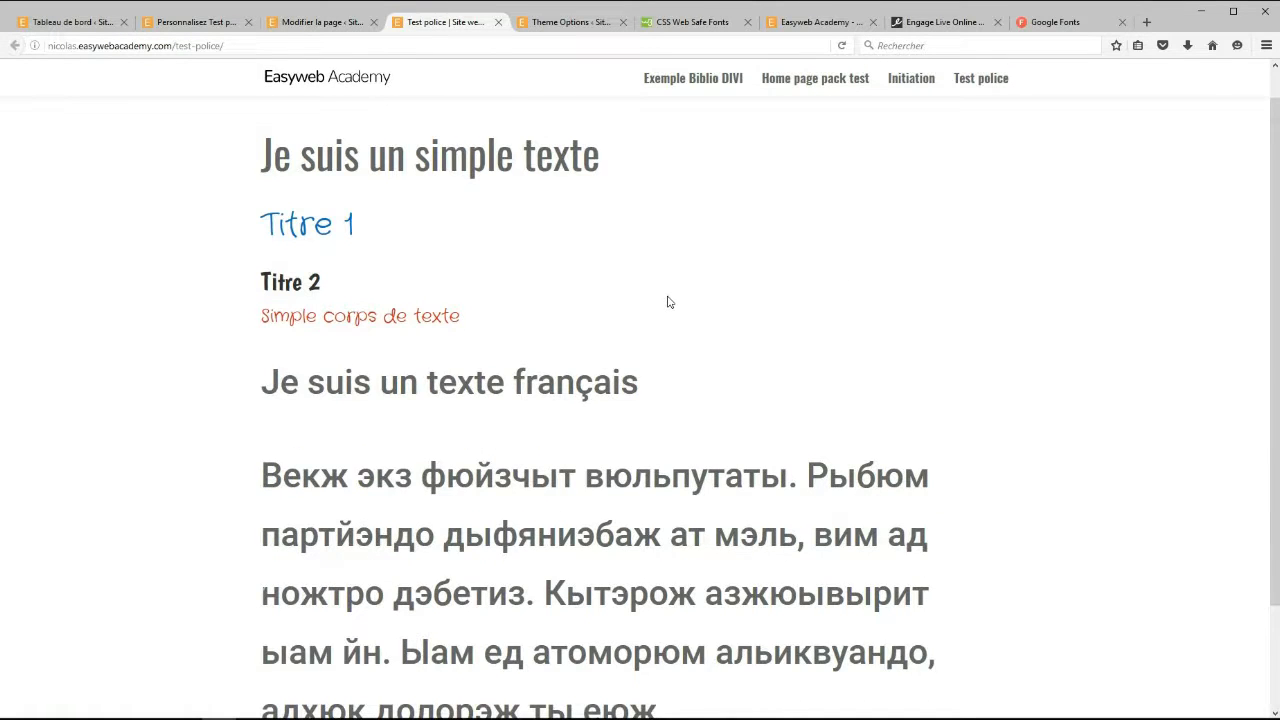
{"action": "scroll", "coordinate": [675, 256], "scroll_direction": "down", "scroll_amount": 3}
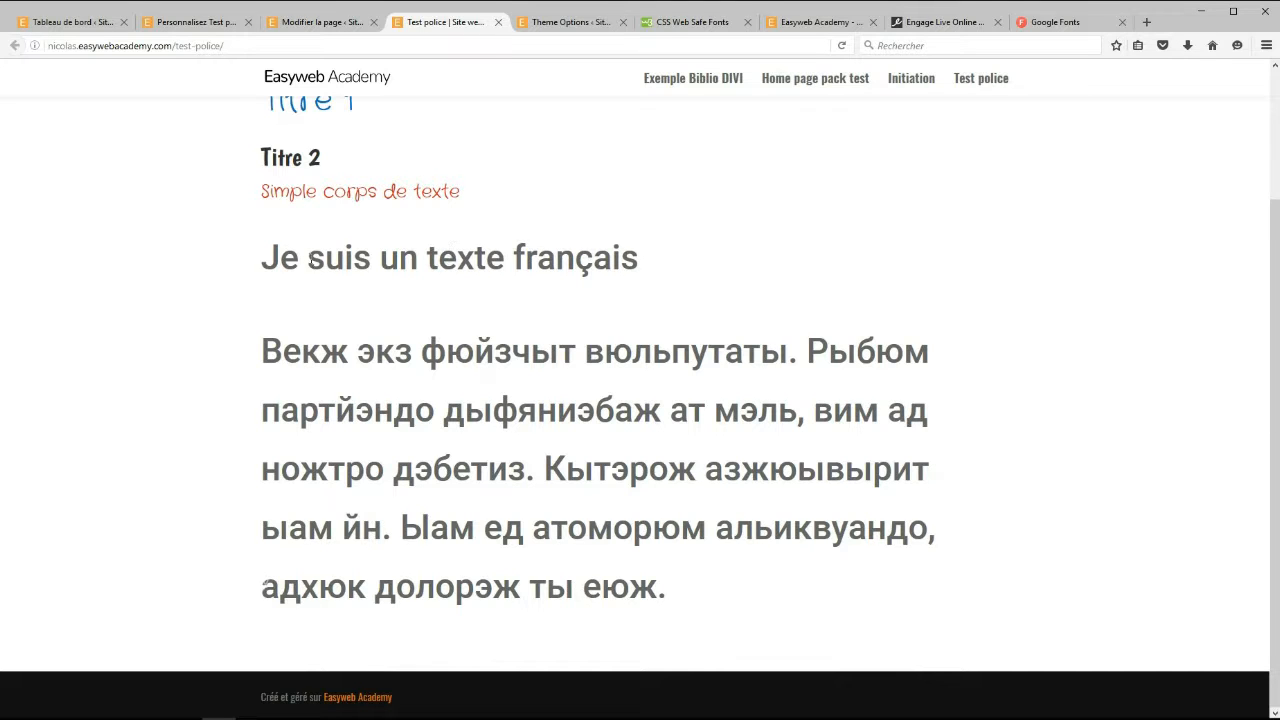
{"action": "left_click_drag", "start_coordinate": [261, 257], "coordinate": [572, 258]}
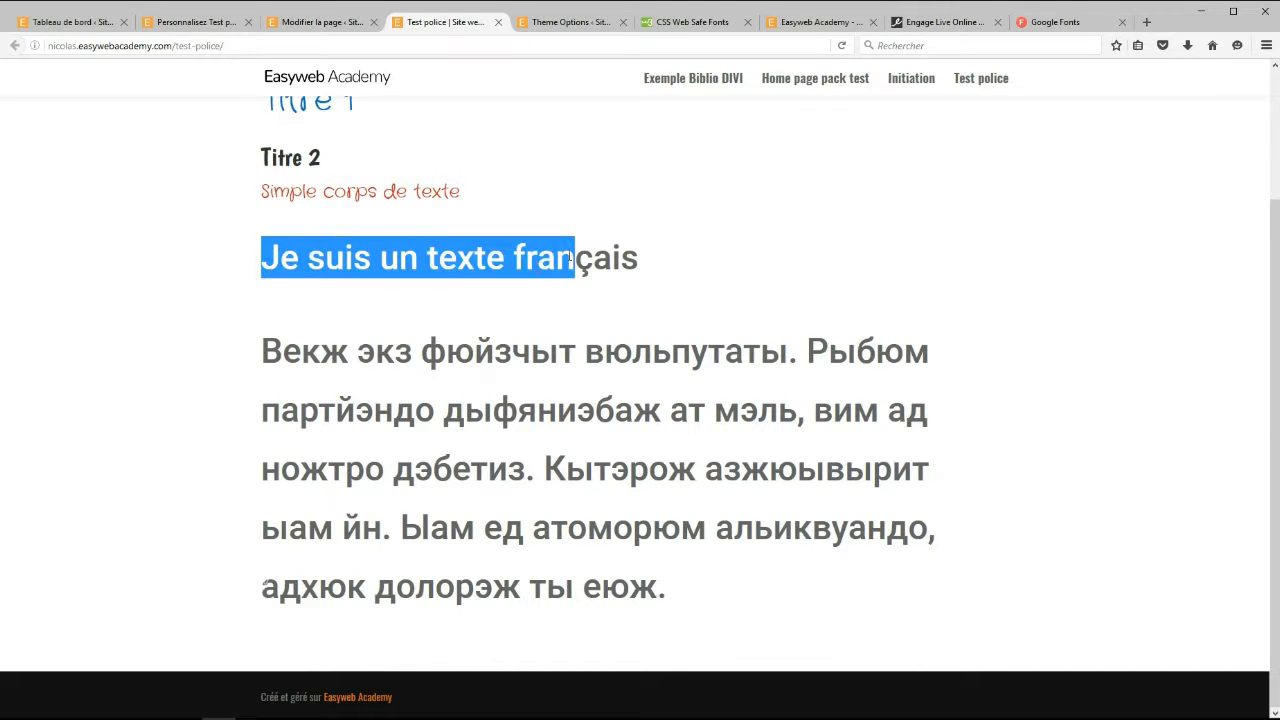
{"action": "left_click", "coordinate": [575, 258]}
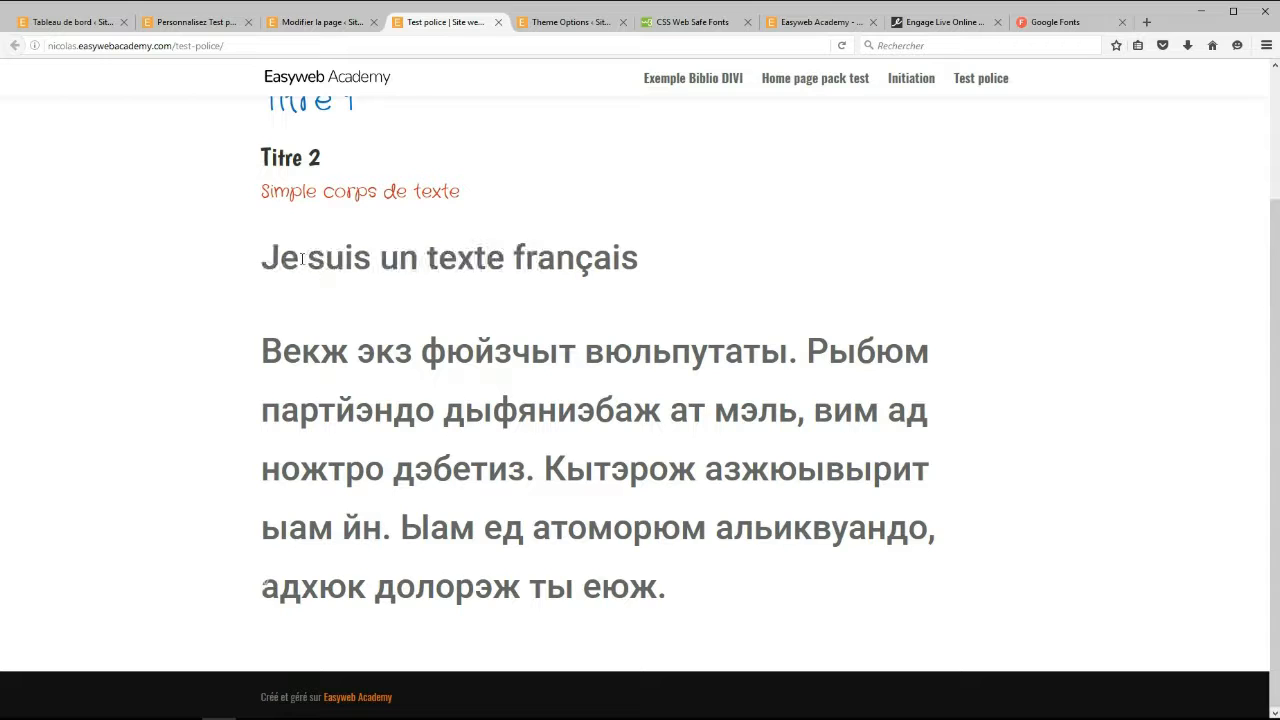
{"action": "left_click_drag", "start_coordinate": [354, 258], "coordinate": [474, 259]}
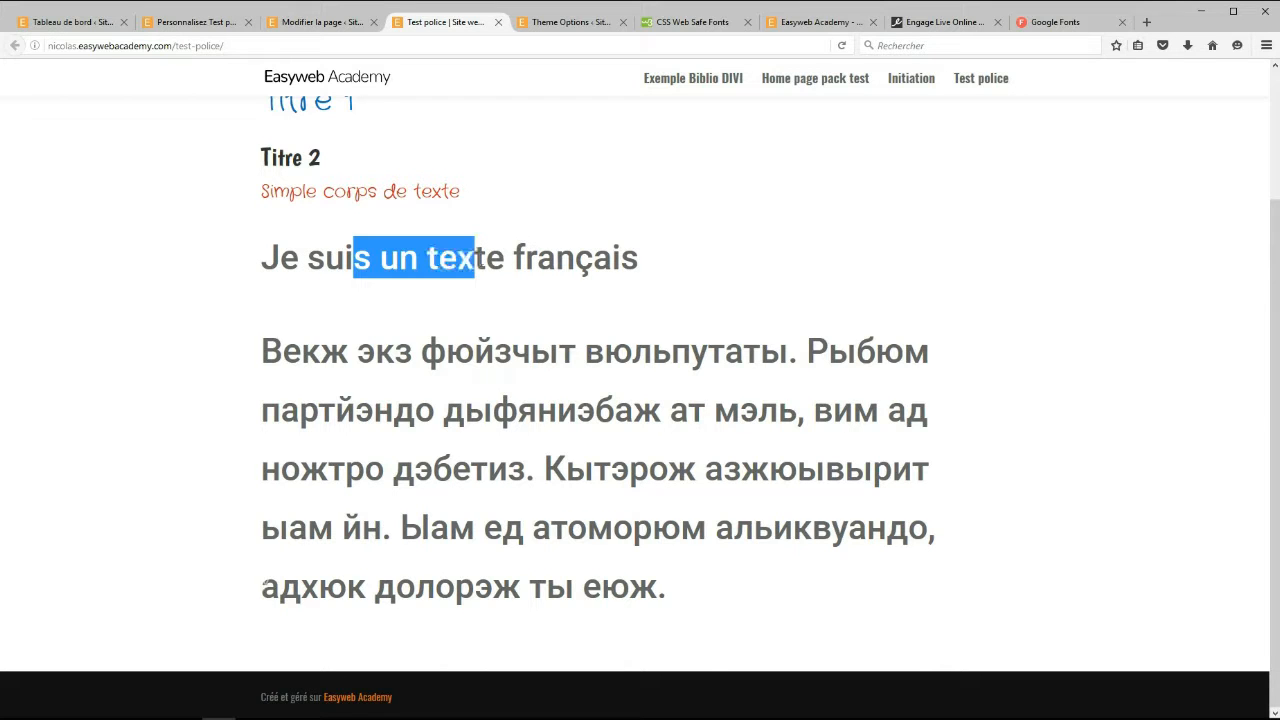
{"action": "left_click_drag", "start_coordinate": [376, 351], "coordinate": [494, 351]}
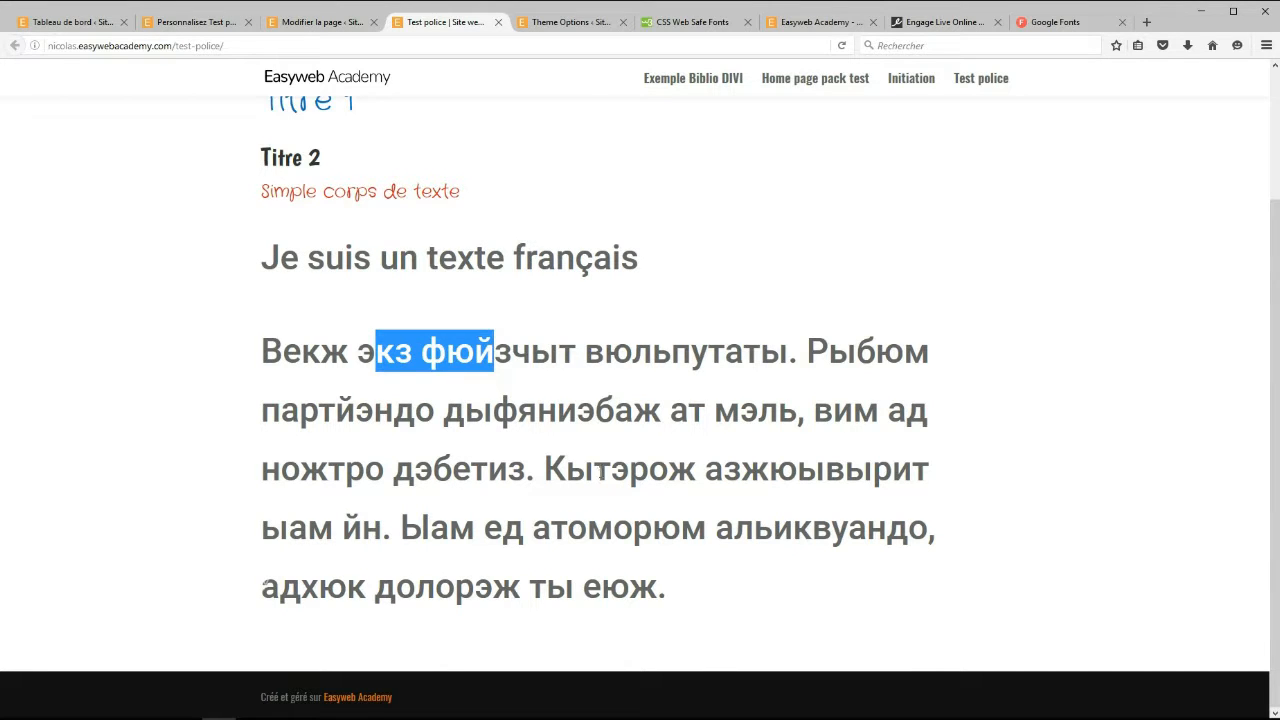
{"action": "left_click", "coordinate": [689, 254]}
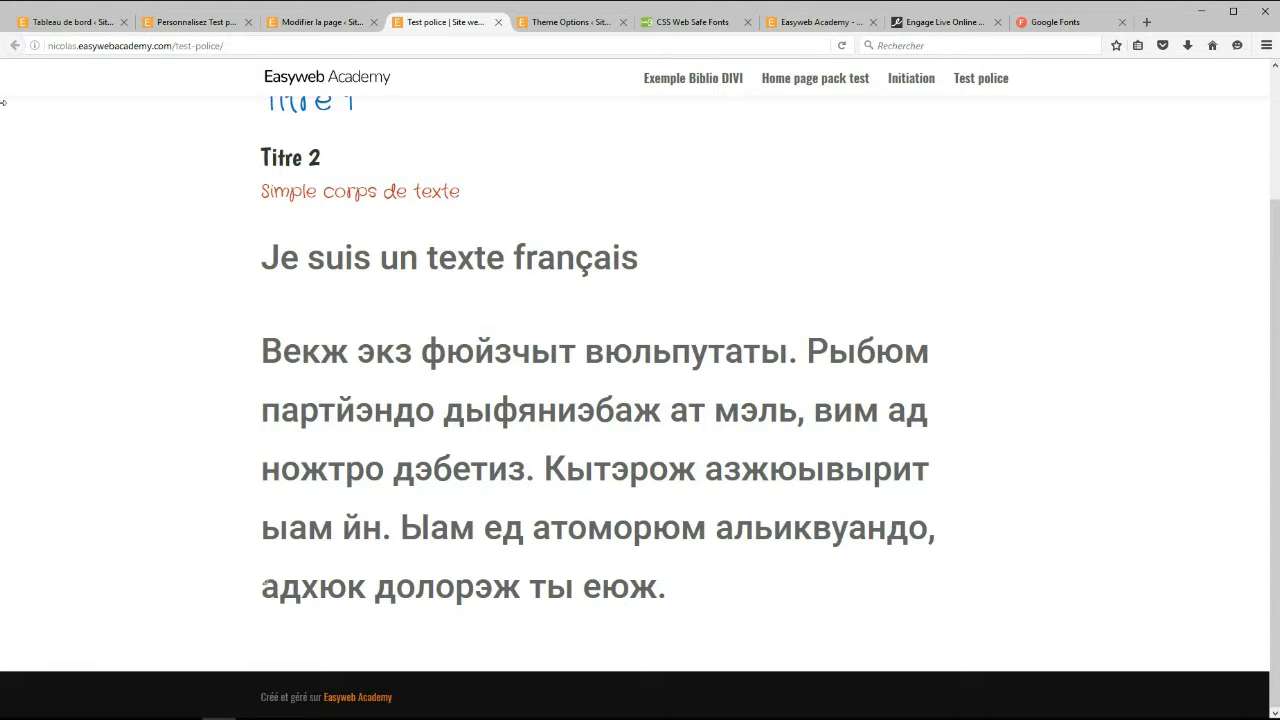
Return to the theme customizer's typography settings and check the header font choices
{"action": "left_click", "coordinate": [195, 22]}
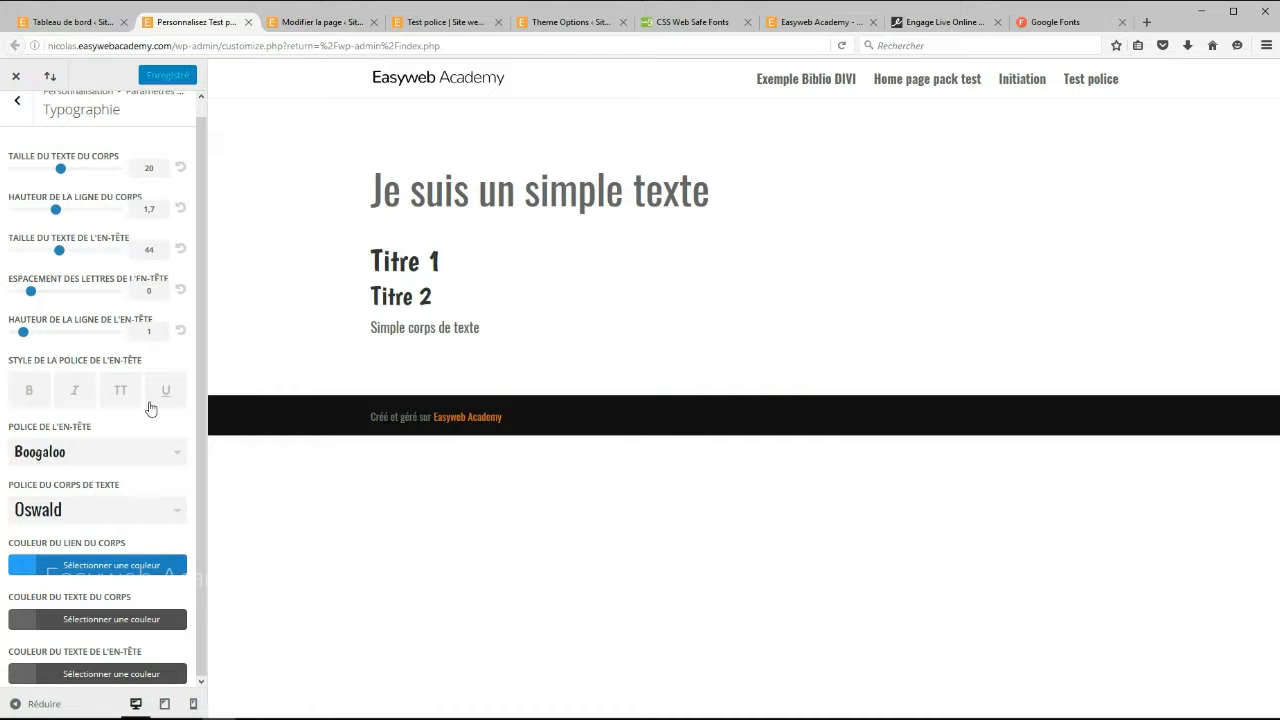
{"action": "left_click", "coordinate": [135, 458]}
{"action": "left_click", "coordinate": [140, 463]}
Open Roboto's specimen page on Google Fonts and review its characters, styles and popular pairings
{"action": "left_click", "coordinate": [1061, 22]}
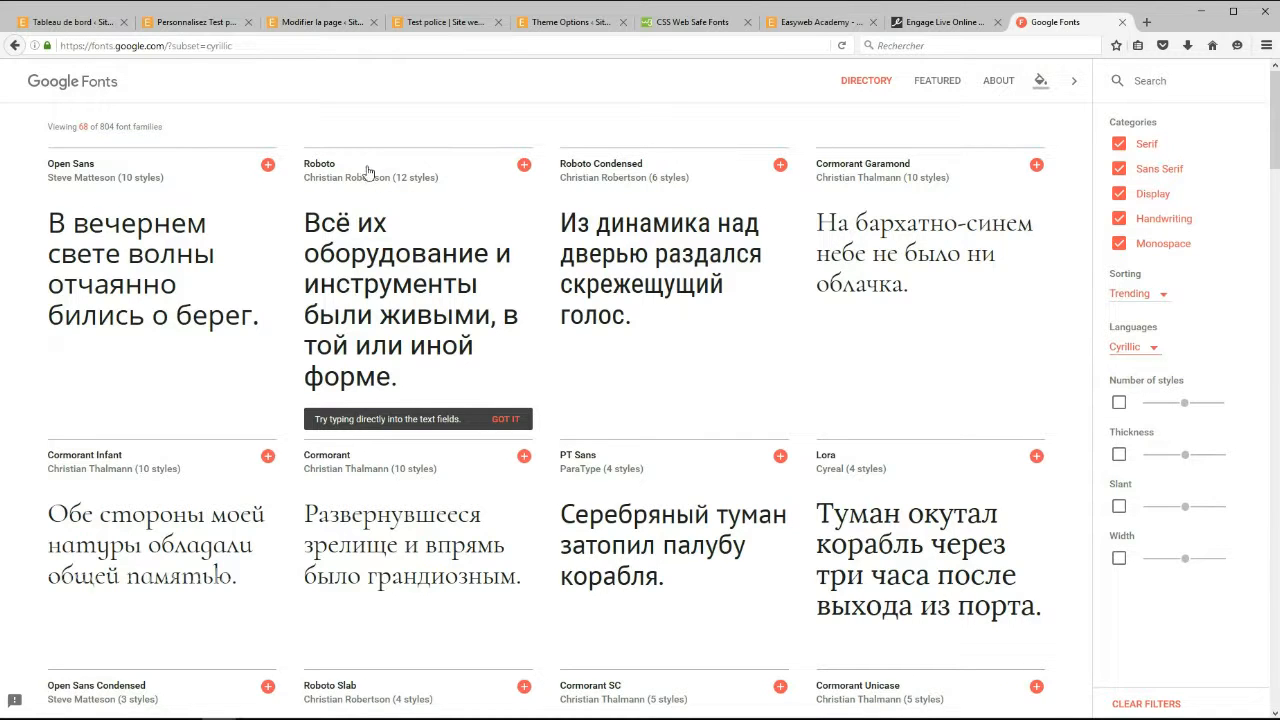
{"action": "left_click", "coordinate": [320, 164]}
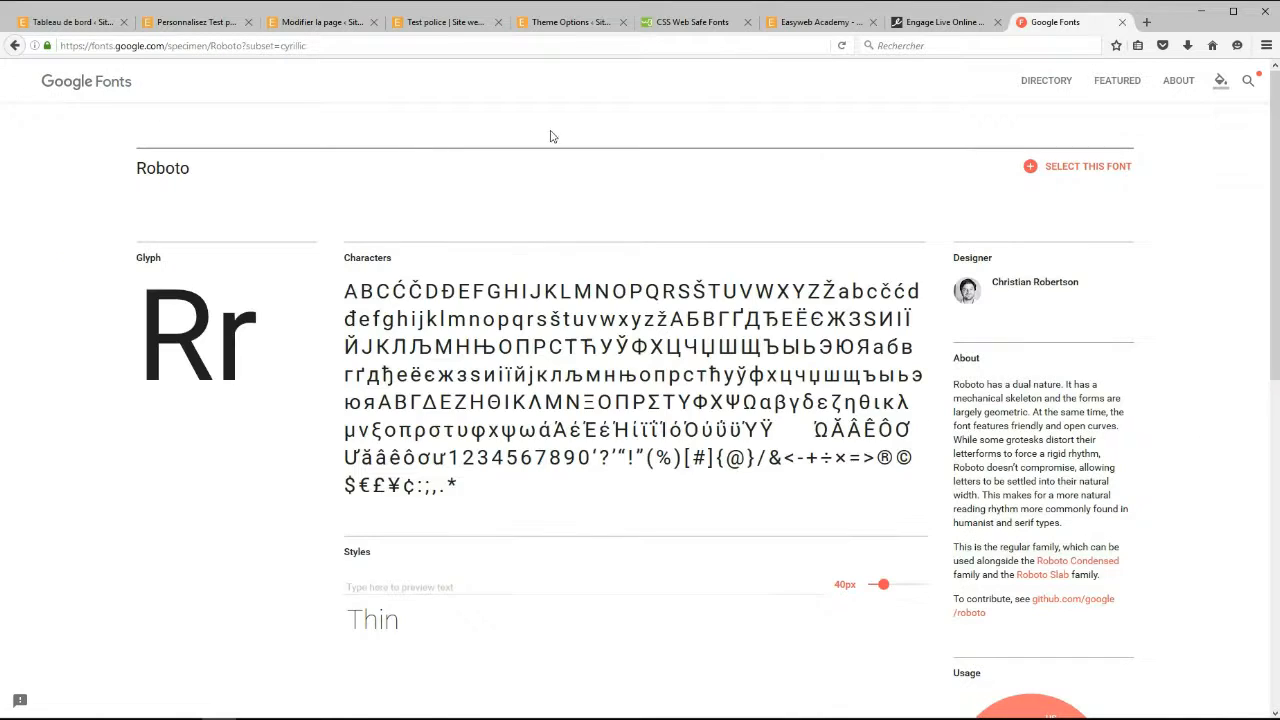
{"action": "scroll", "coordinate": [418, 197], "scroll_direction": "down", "scroll_amount": 6}
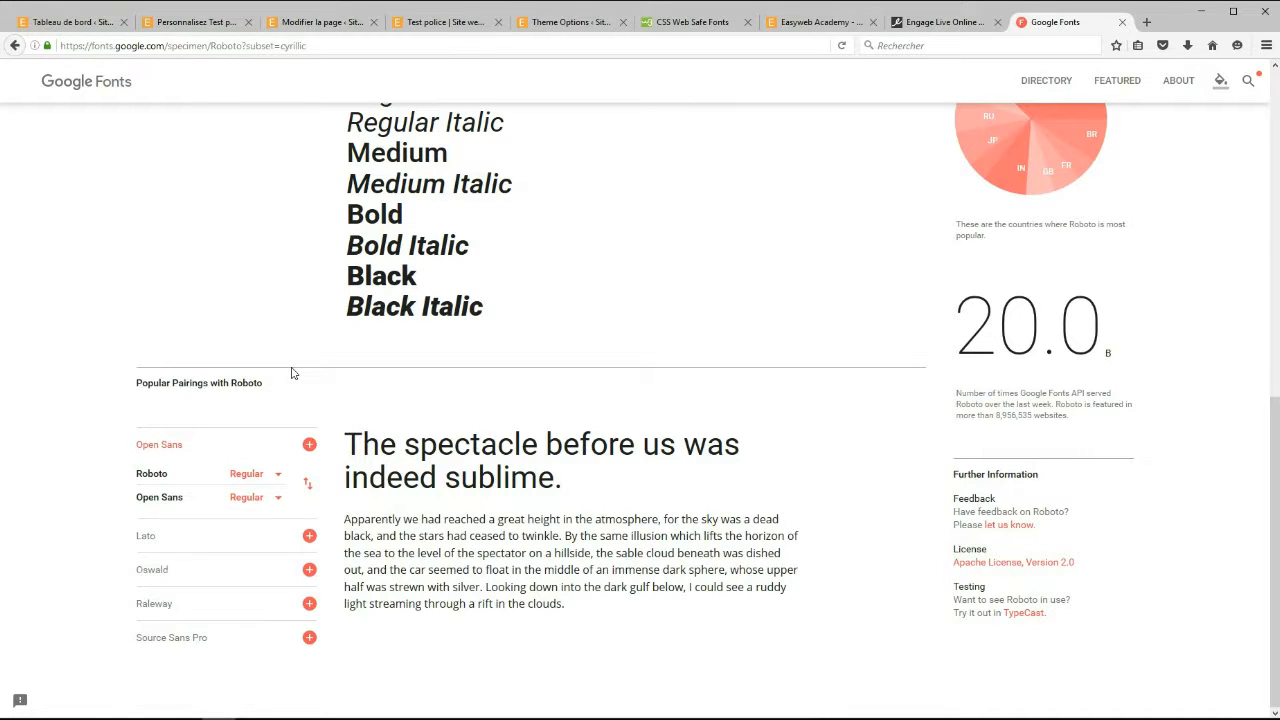
{"action": "scroll", "coordinate": [220, 230], "scroll_direction": "up", "scroll_amount": 10}
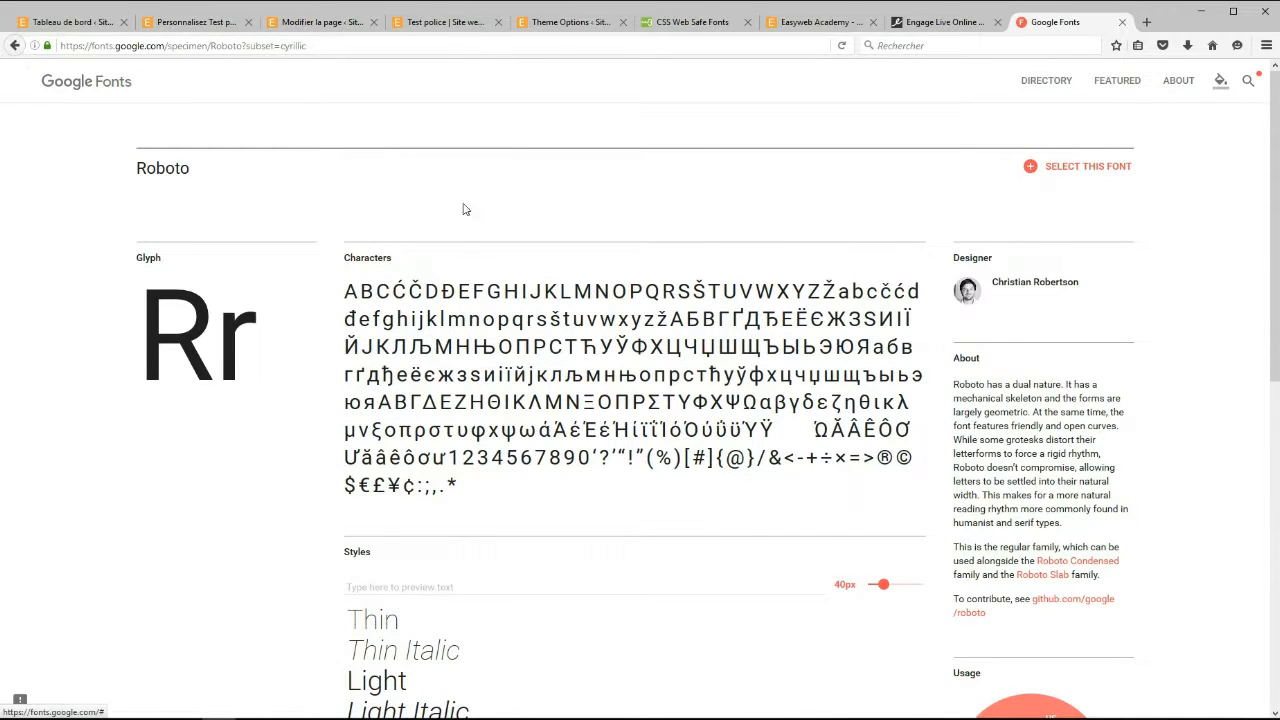
Go back to the Cyrillic font directory, open the Lora specimen and examine its popular pairings
{"action": "scroll", "coordinate": [757, 271], "scroll_direction": "down", "scroll_amount": 2}
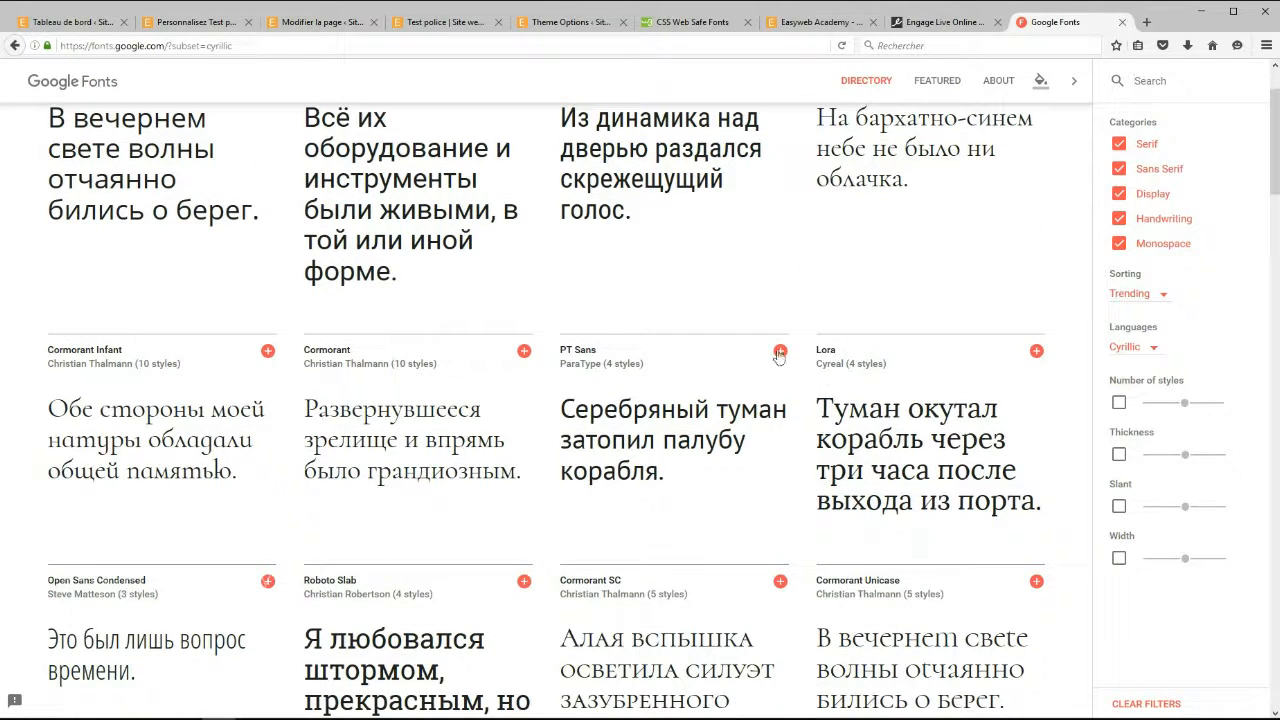
{"action": "left_click", "coordinate": [906, 410]}
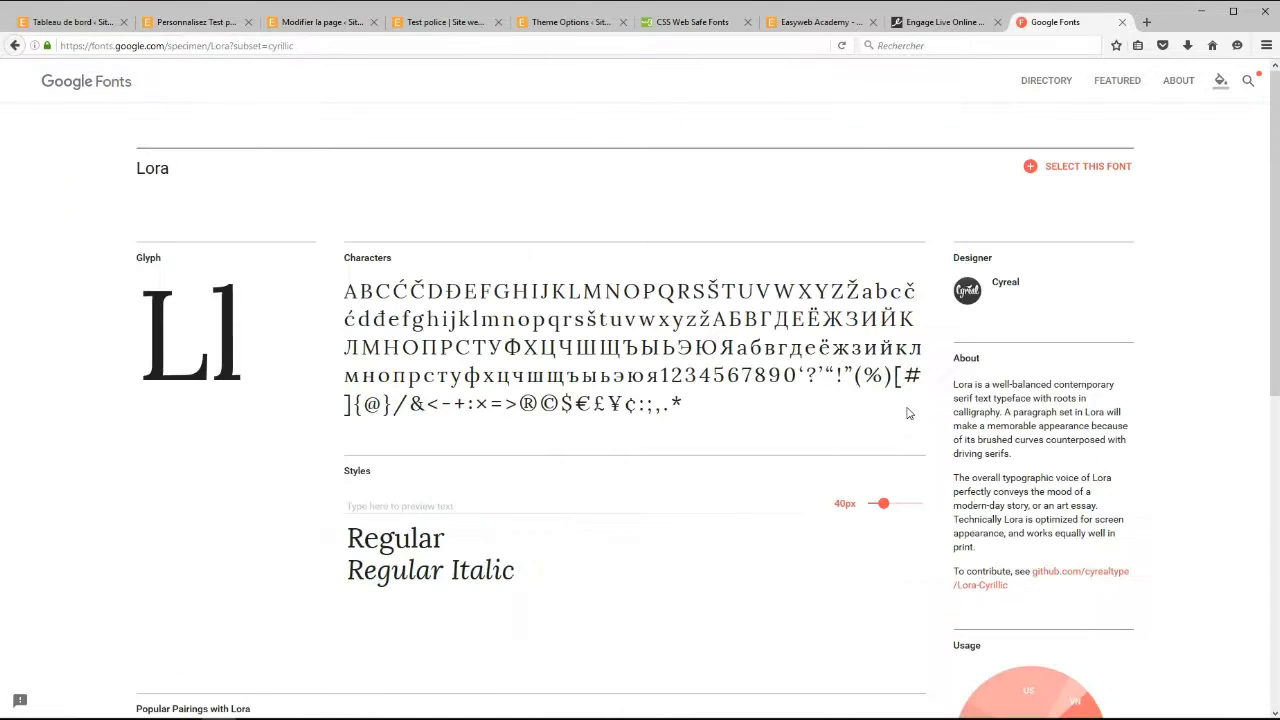
{"action": "scroll", "coordinate": [457, 258], "scroll_direction": "down", "scroll_amount": 5}
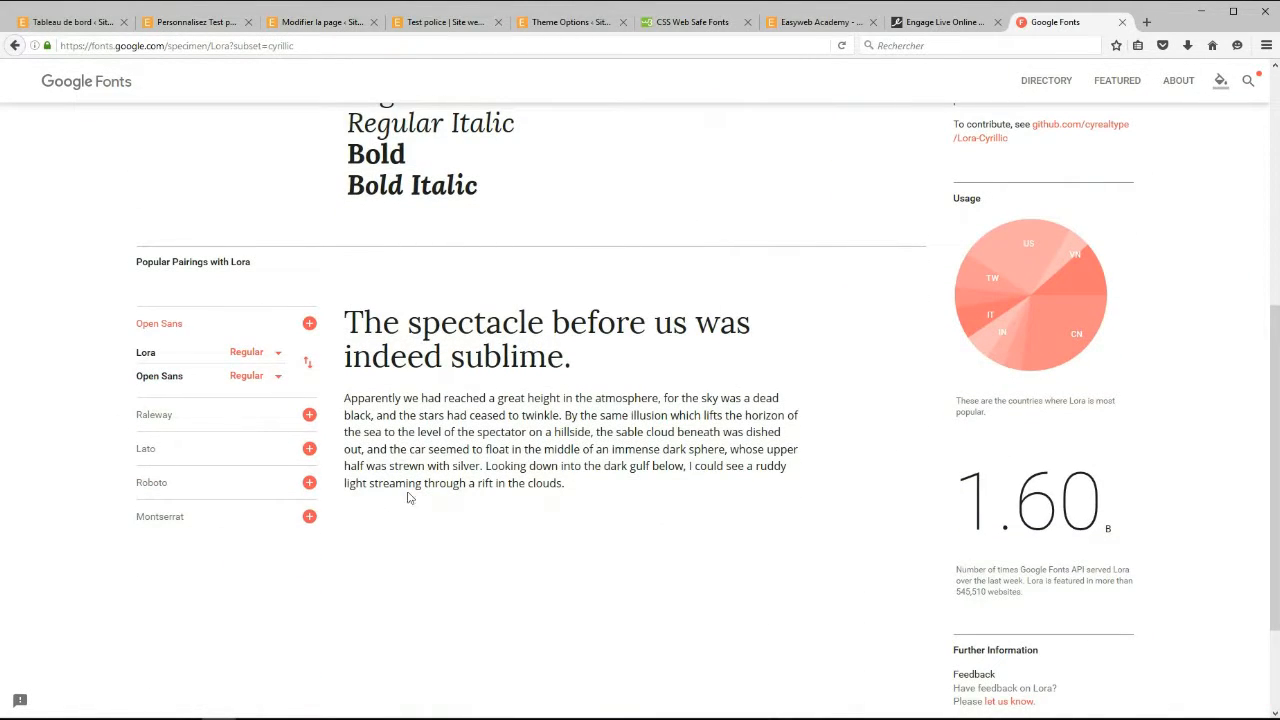
{"action": "scroll", "coordinate": [390, 460], "scroll_direction": "up", "scroll_amount": 1}
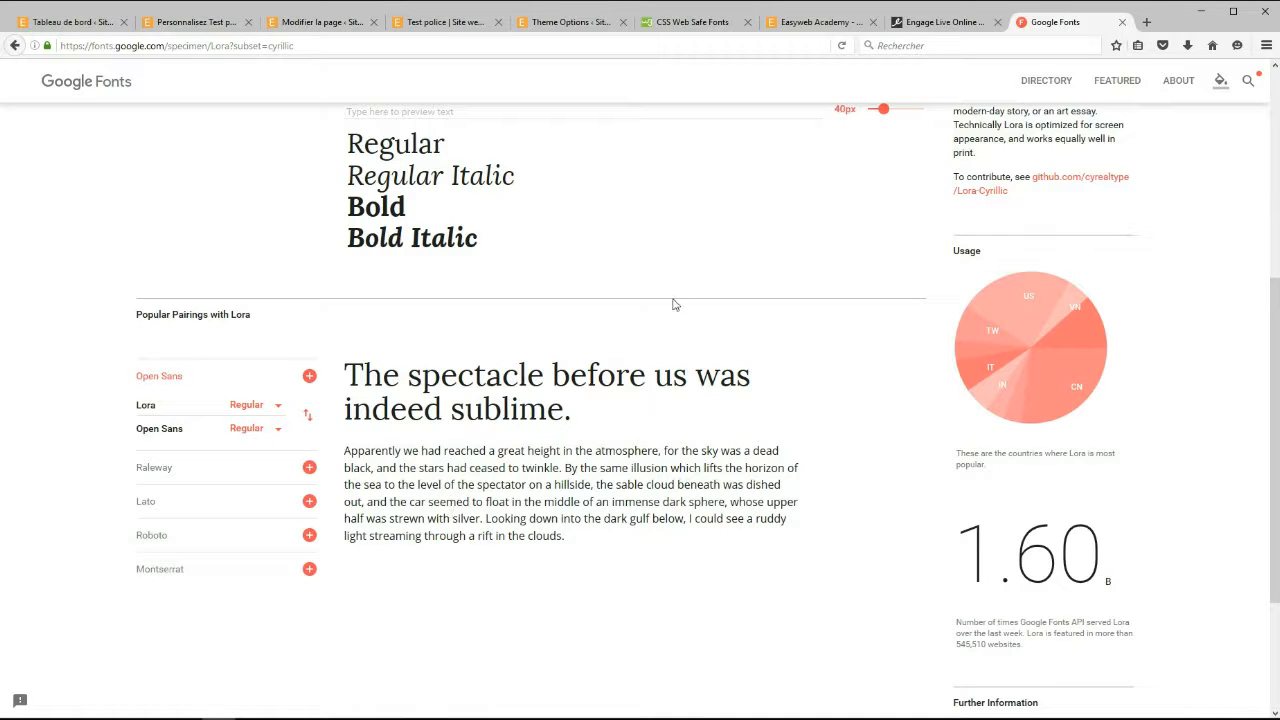
On the Easyweb Academy site, go to the products and open "Pack de 10 combinaisons de polices idéales"
{"action": "left_click", "coordinate": [800, 22]}
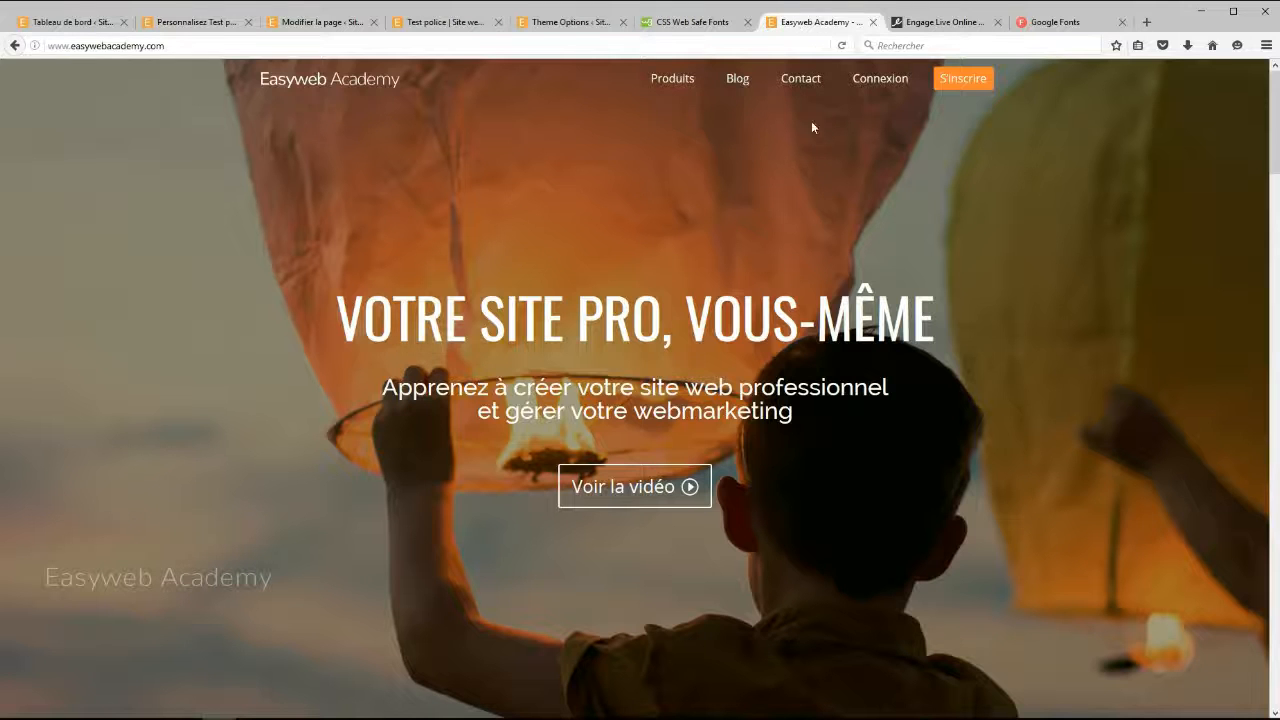
{"action": "left_click", "coordinate": [678, 80]}
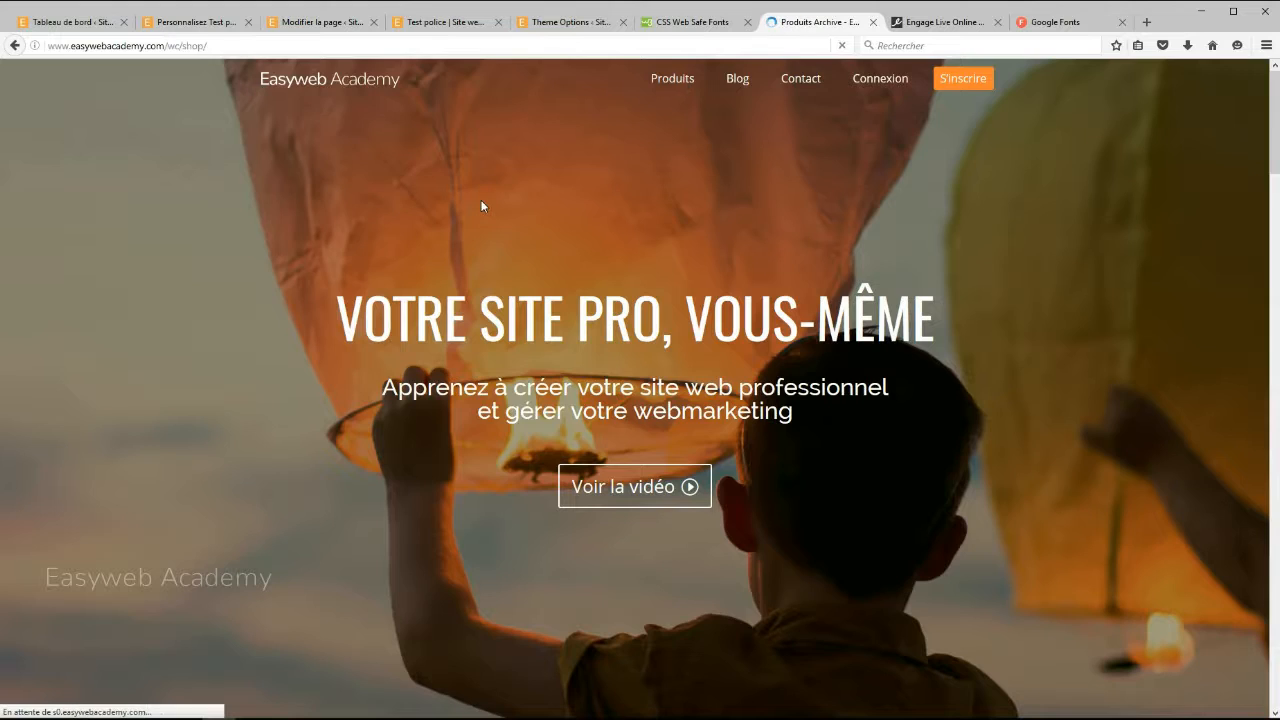
{"action": "scroll", "coordinate": [1068, 406], "scroll_direction": "down", "scroll_amount": 1}
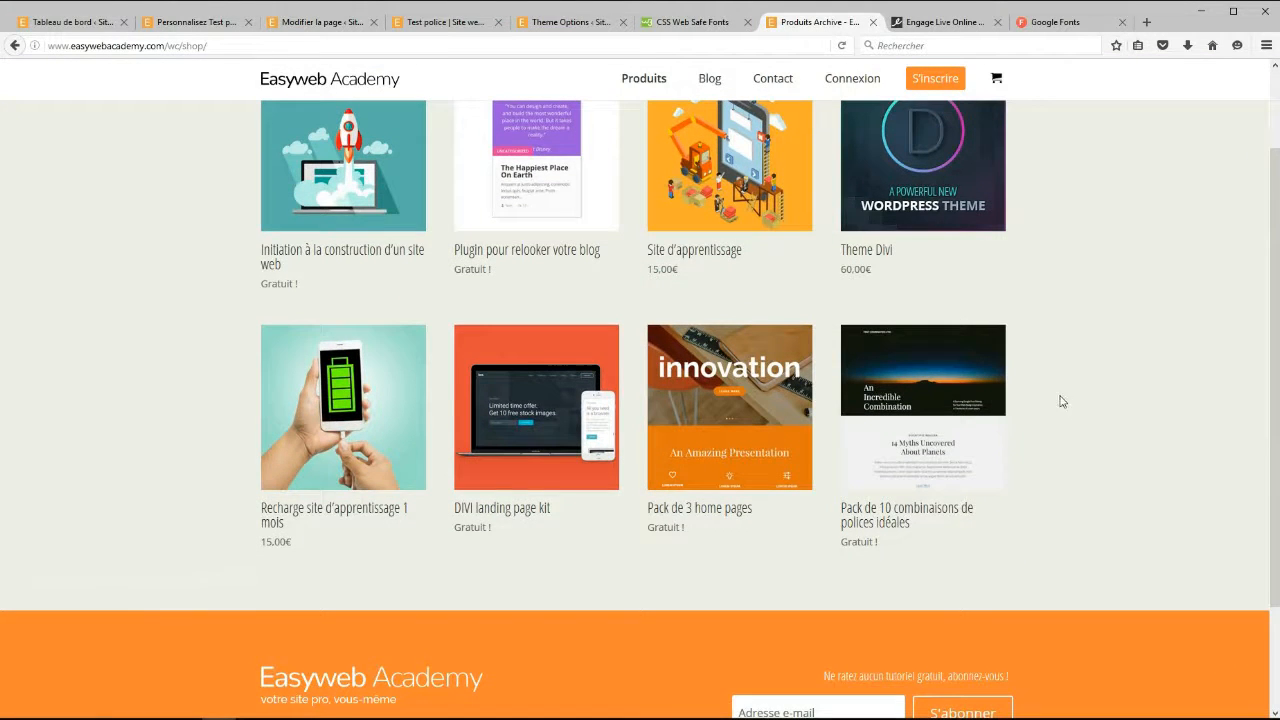
{"action": "scroll", "coordinate": [1050, 302], "scroll_direction": "down", "scroll_amount": 2}
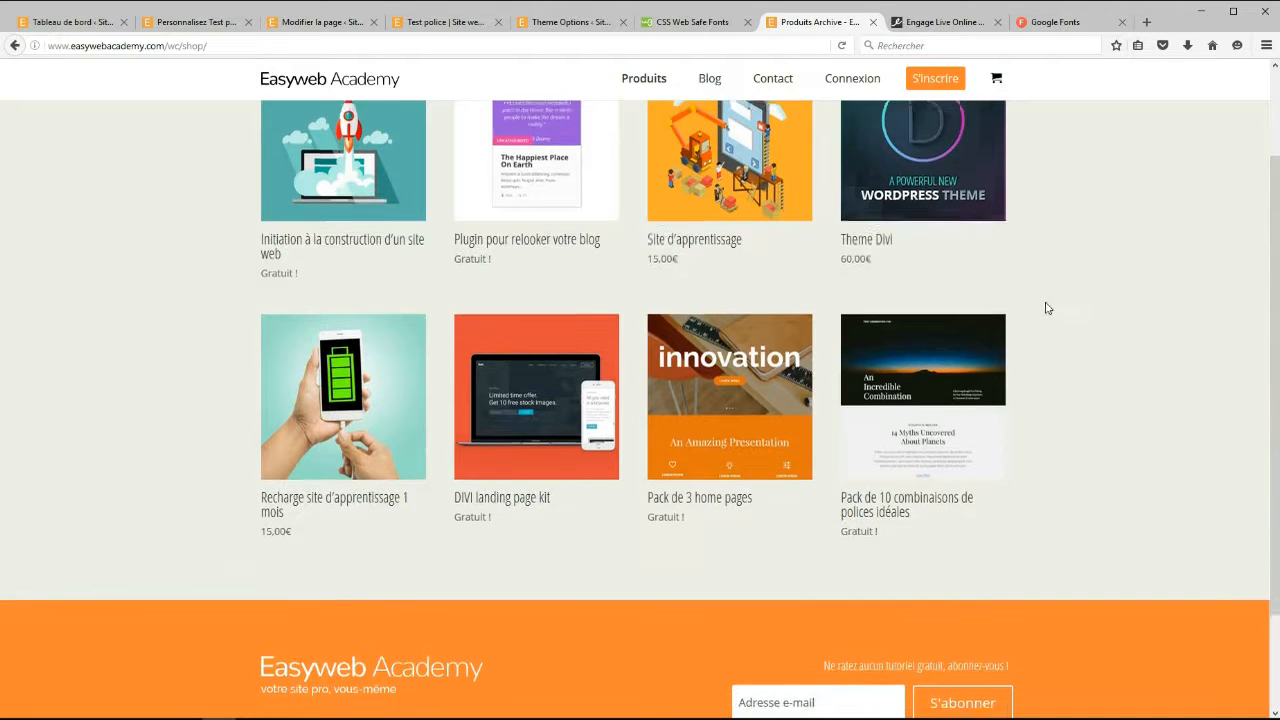
{"action": "left_click", "coordinate": [909, 246]}
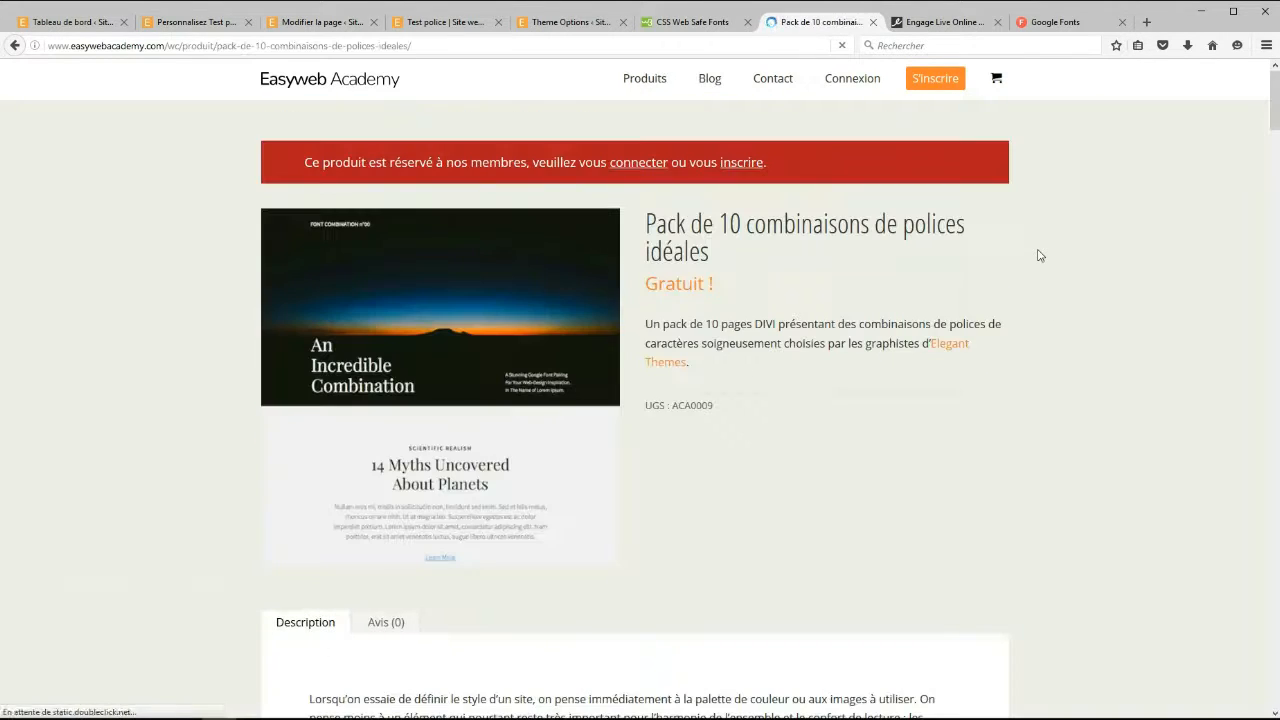
Read the font combination pack's description down to the Playfair Display + Source Sans Pro preview
{"action": "scroll", "coordinate": [884, 280], "scroll_direction": "down", "scroll_amount": 1}
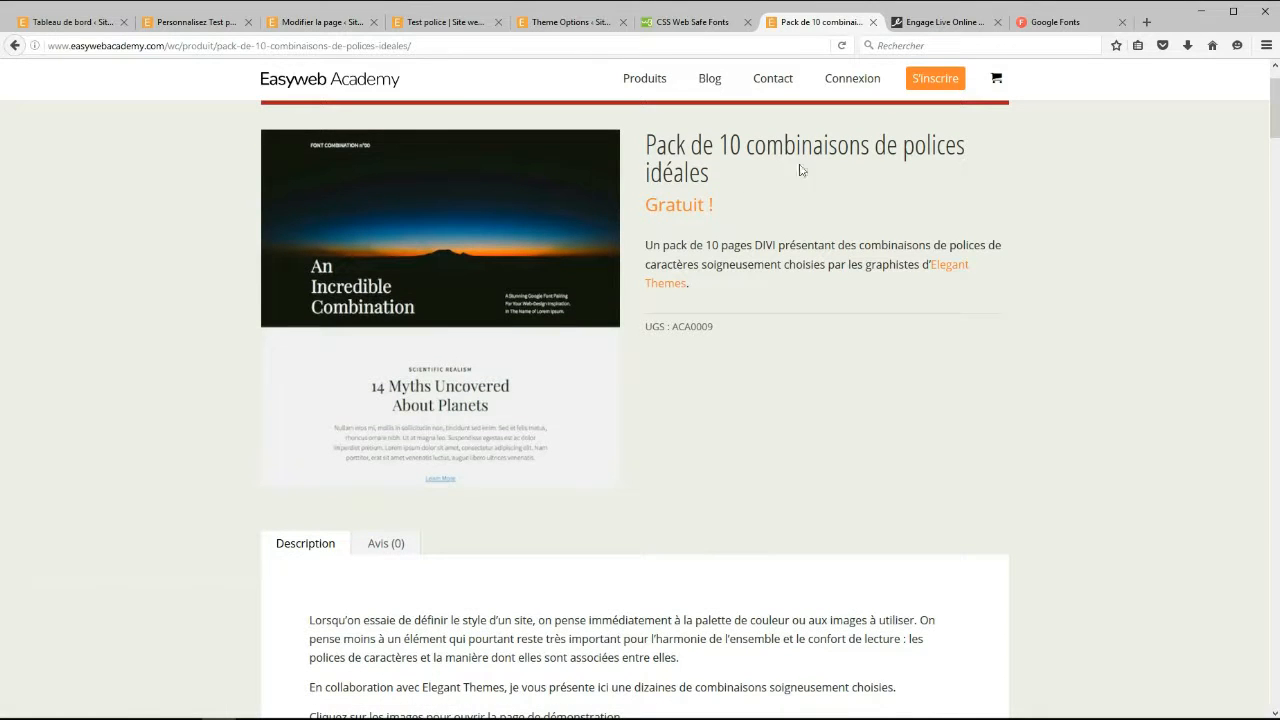
{"action": "scroll", "coordinate": [773, 238], "scroll_direction": "down", "scroll_amount": 2}
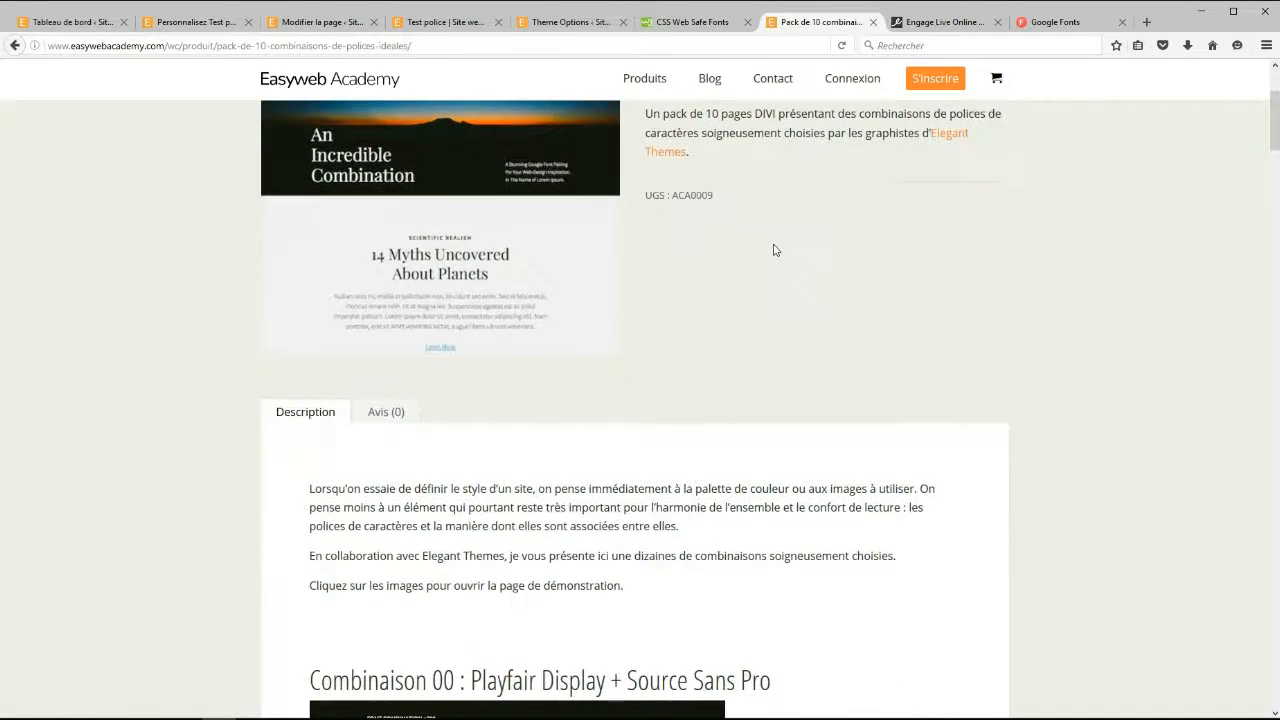
{"action": "scroll", "coordinate": [740, 225], "scroll_direction": "down", "scroll_amount": 1}
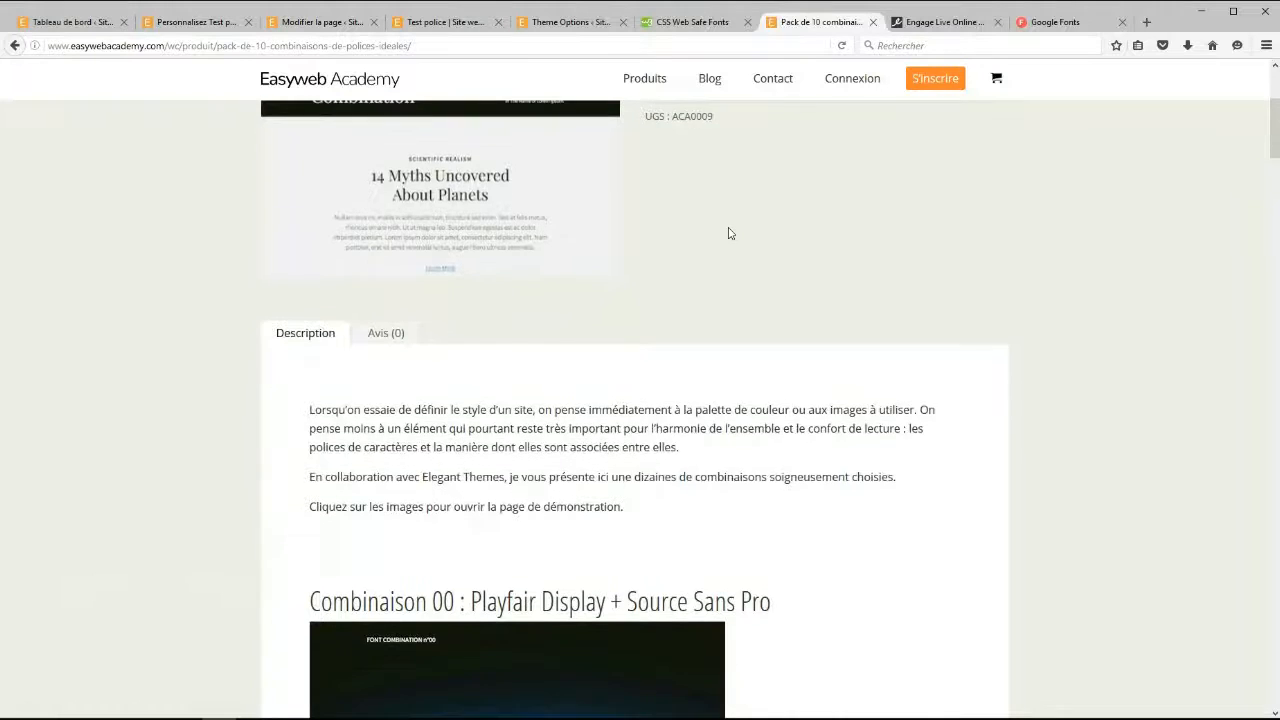
{"action": "scroll", "coordinate": [729, 234], "scroll_direction": "up", "scroll_amount": 3}
{"action": "scroll", "coordinate": [718, 240], "scroll_direction": "down", "scroll_amount": 1}
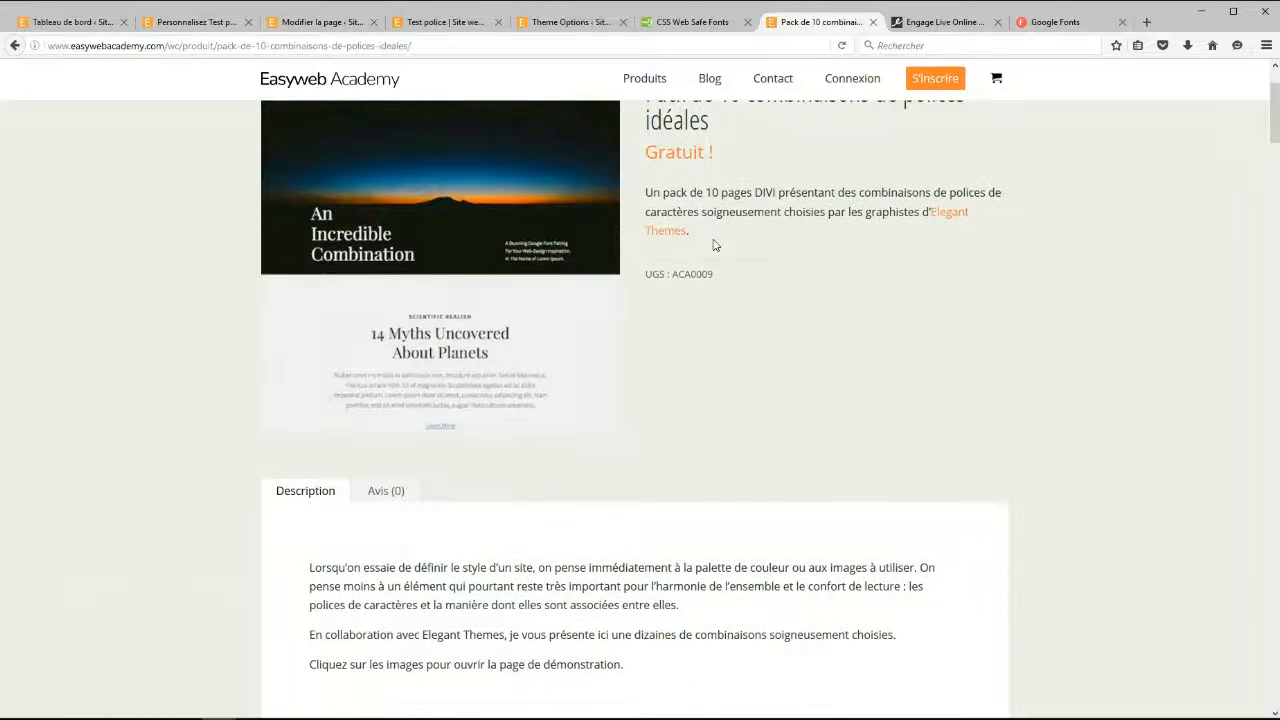
{"action": "scroll", "coordinate": [715, 244], "scroll_direction": "down", "scroll_amount": 5}
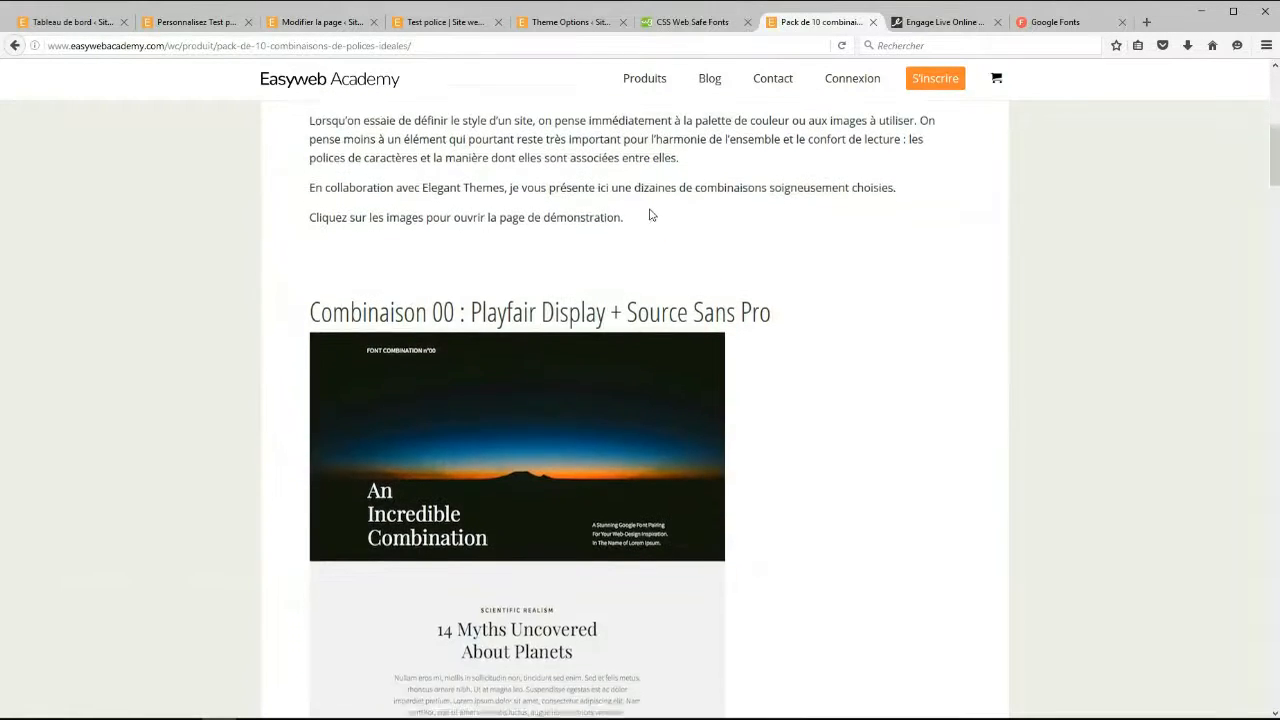
{"action": "scroll", "coordinate": [630, 212], "scroll_direction": "down", "scroll_amount": 3}
{"action": "scroll", "coordinate": [600, 260], "scroll_direction": "up", "scroll_amount": 2}
Open the demo page of Combinaison 00, look over its font pairing and return to the product page
{"action": "left_click", "coordinate": [529, 323]}
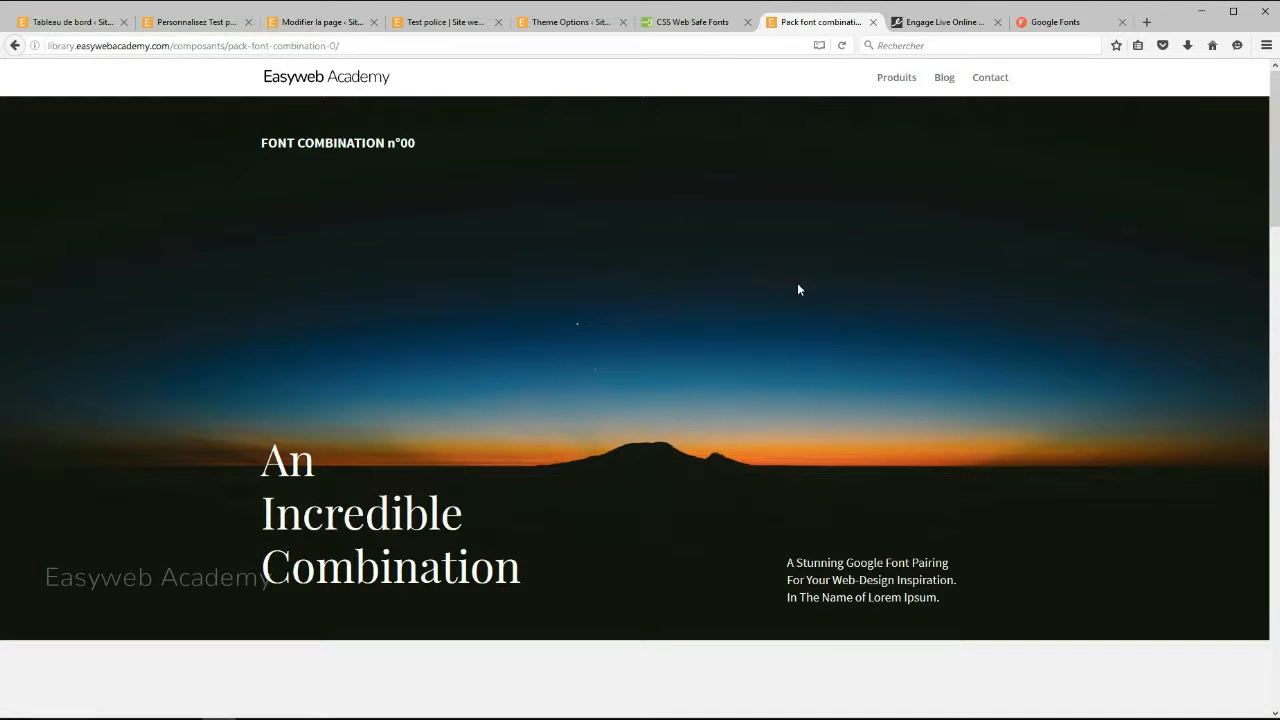
{"action": "scroll", "coordinate": [623, 200], "scroll_direction": "down", "scroll_amount": 3}
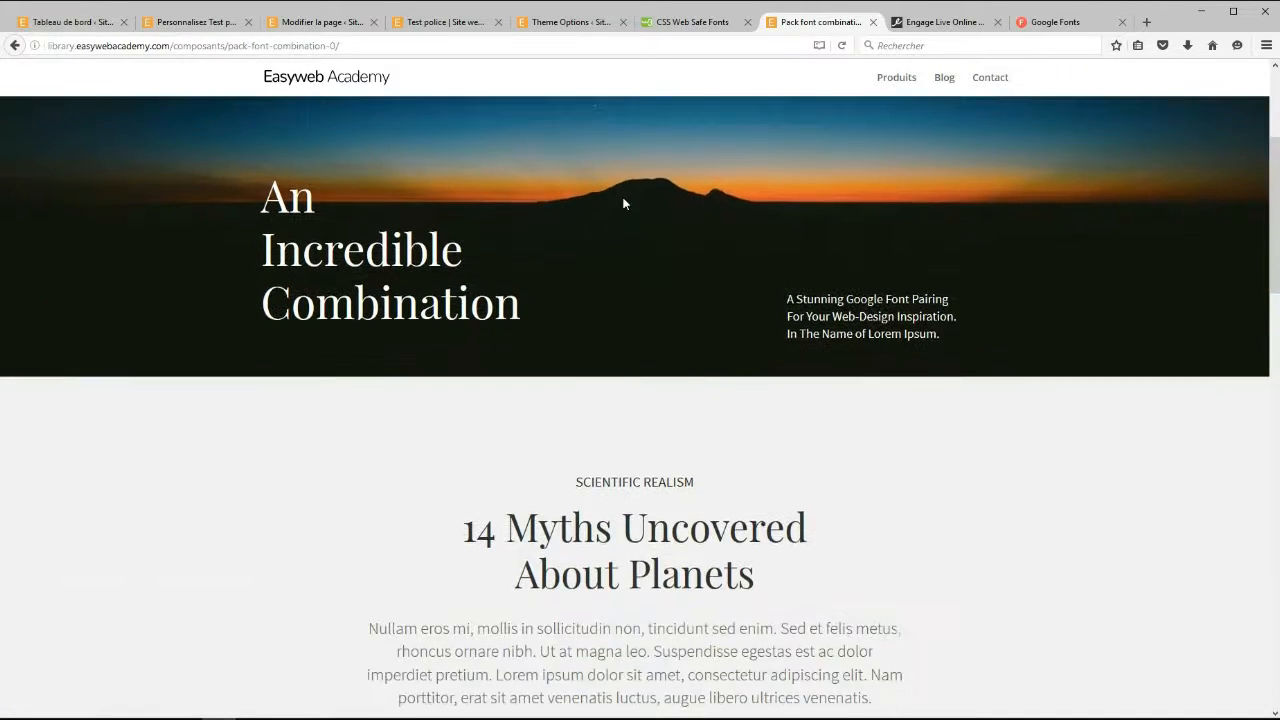
{"action": "scroll", "coordinate": [623, 203], "scroll_direction": "up", "scroll_amount": 3}
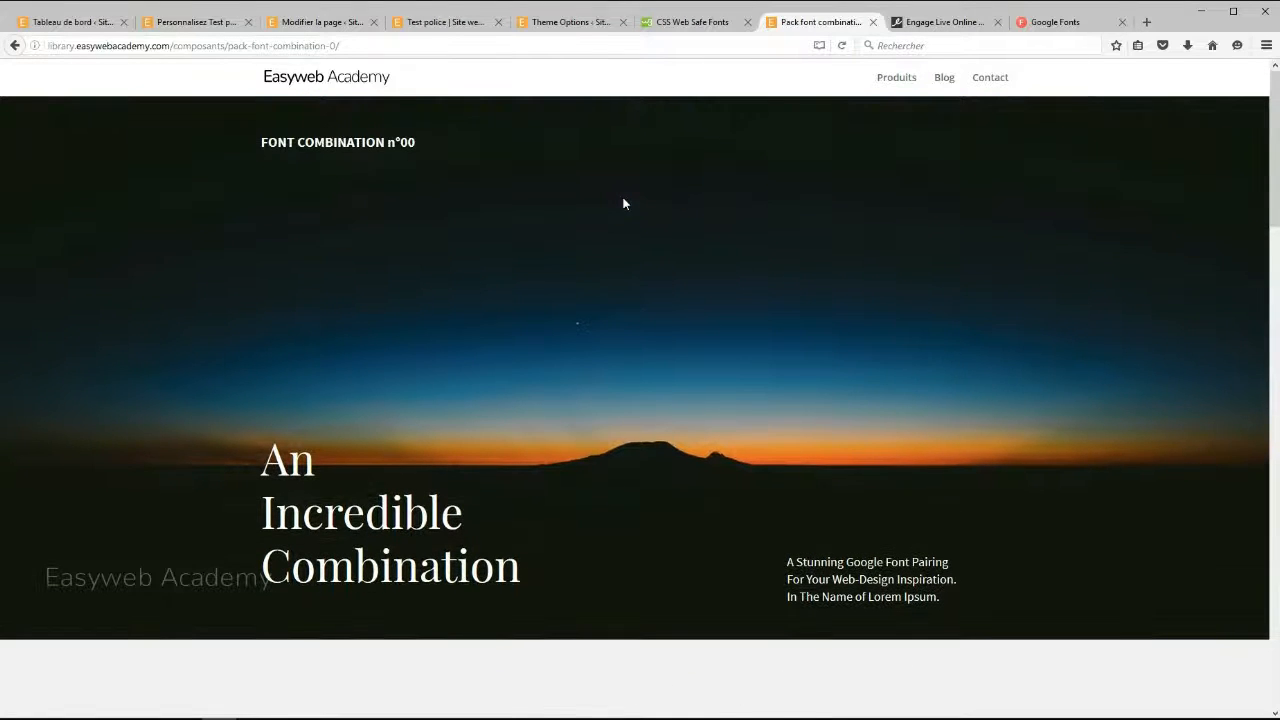
{"action": "scroll", "coordinate": [623, 203], "scroll_direction": "down", "scroll_amount": 2}
{"action": "left_click", "coordinate": [14, 45]}
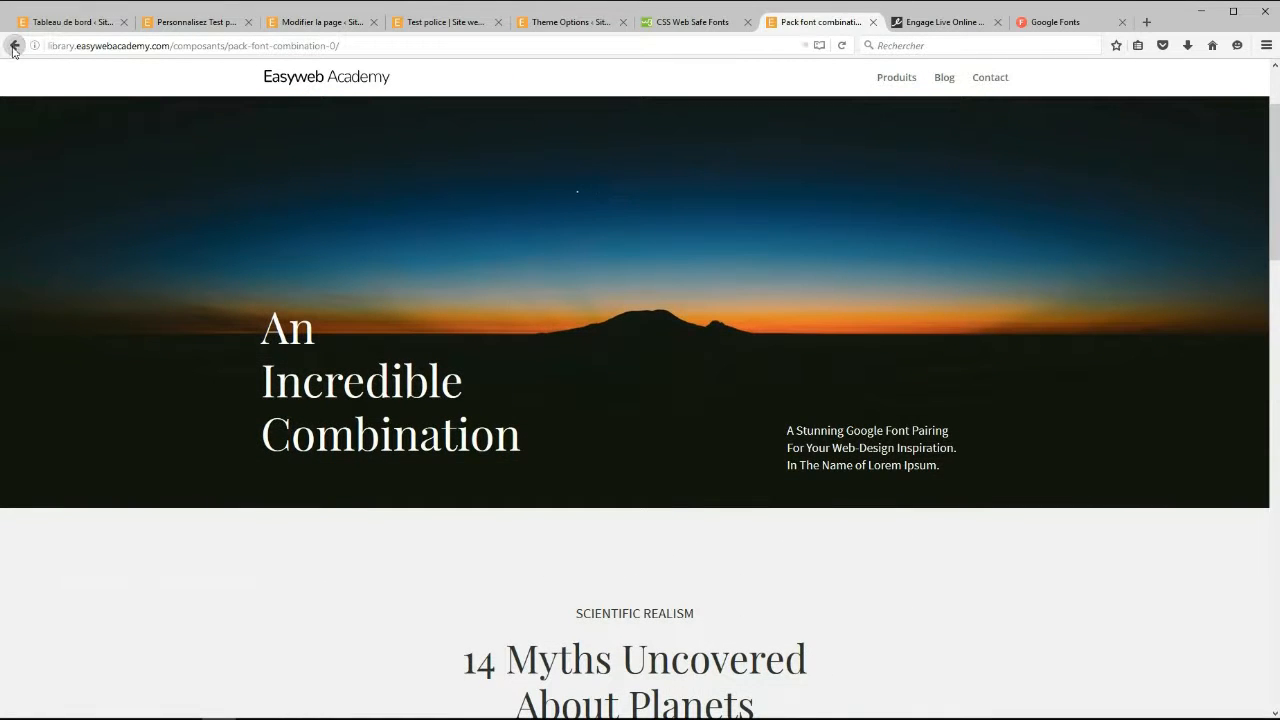
Look through the text styles, headings and blockquote of Combinaison 00 and continue to Combinaison 01
{"action": "scroll", "coordinate": [443, 251], "scroll_direction": "up", "scroll_amount": 2}
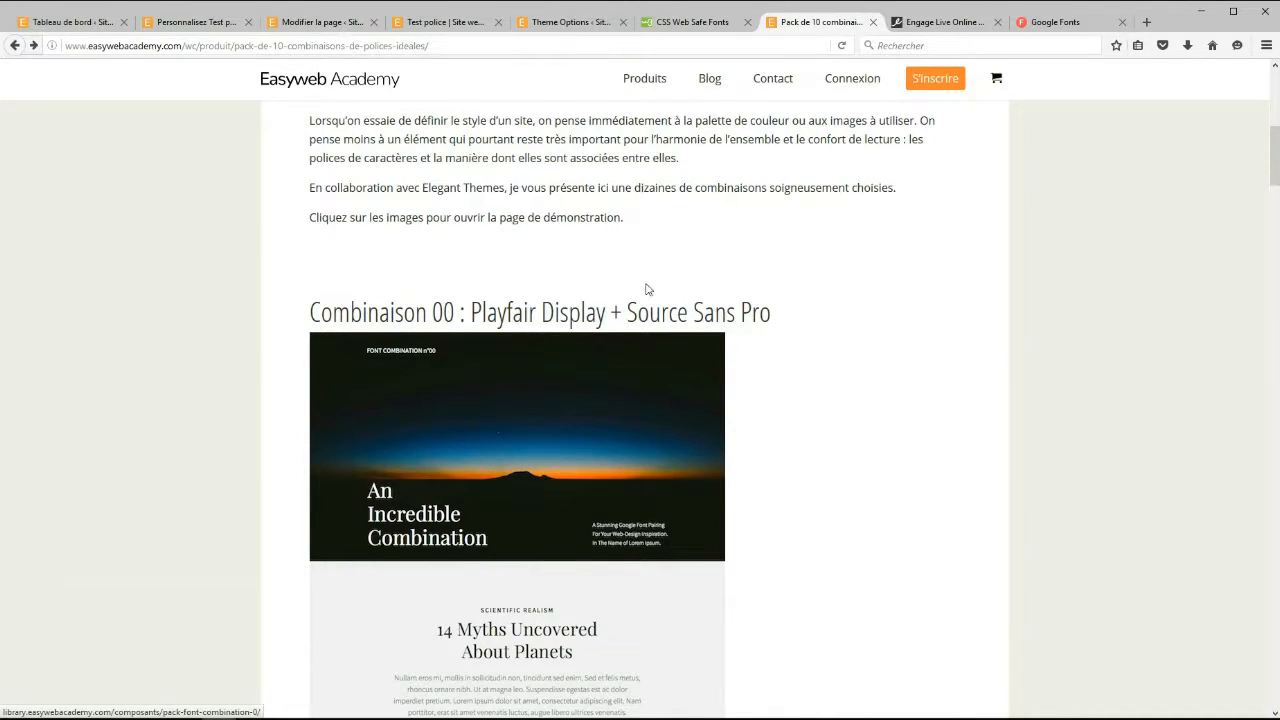
{"action": "scroll", "coordinate": [575, 280], "scroll_direction": "down", "scroll_amount": 1}
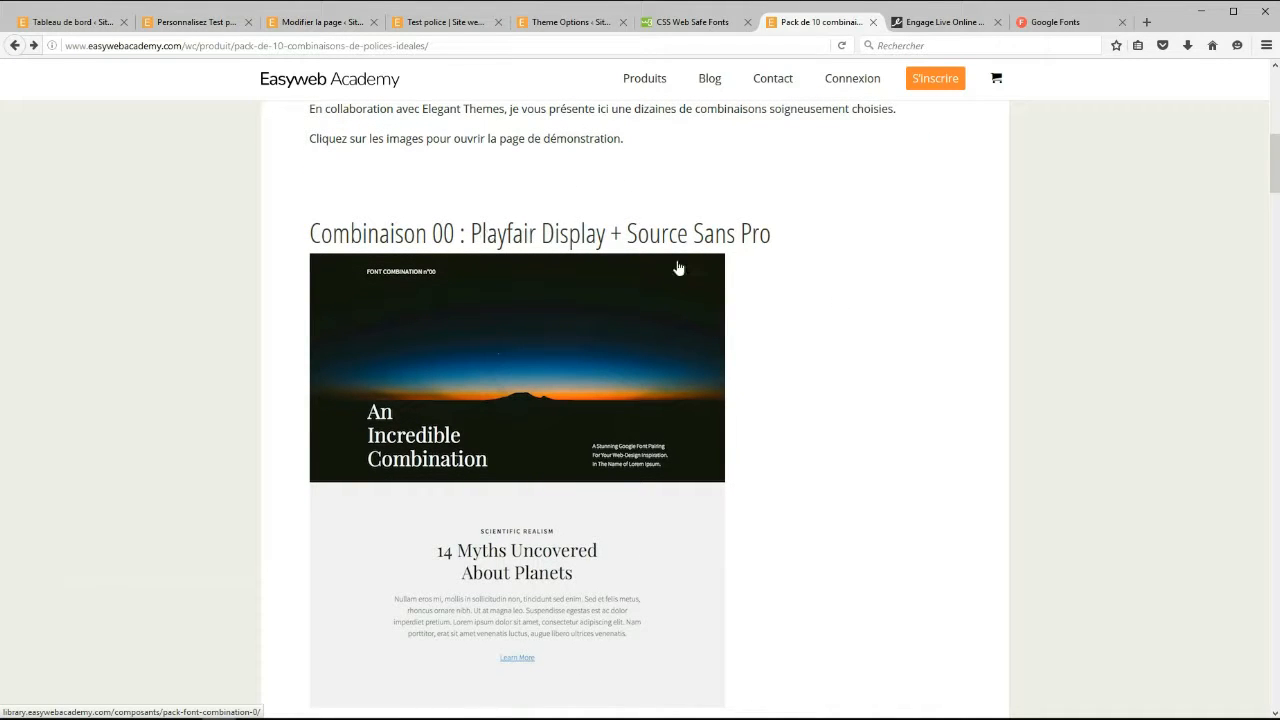
{"action": "scroll", "coordinate": [545, 240], "scroll_direction": "down", "scroll_amount": 5}
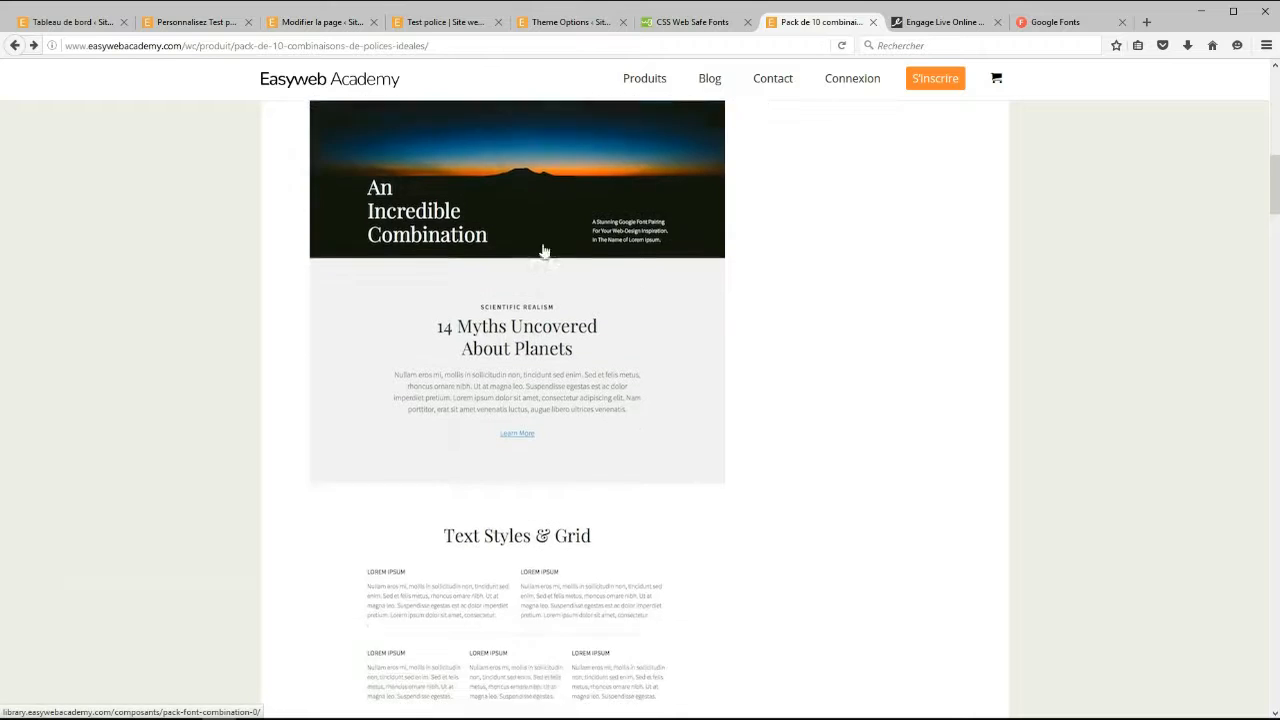
{"action": "scroll", "coordinate": [552, 252], "scroll_direction": "down", "scroll_amount": 5}
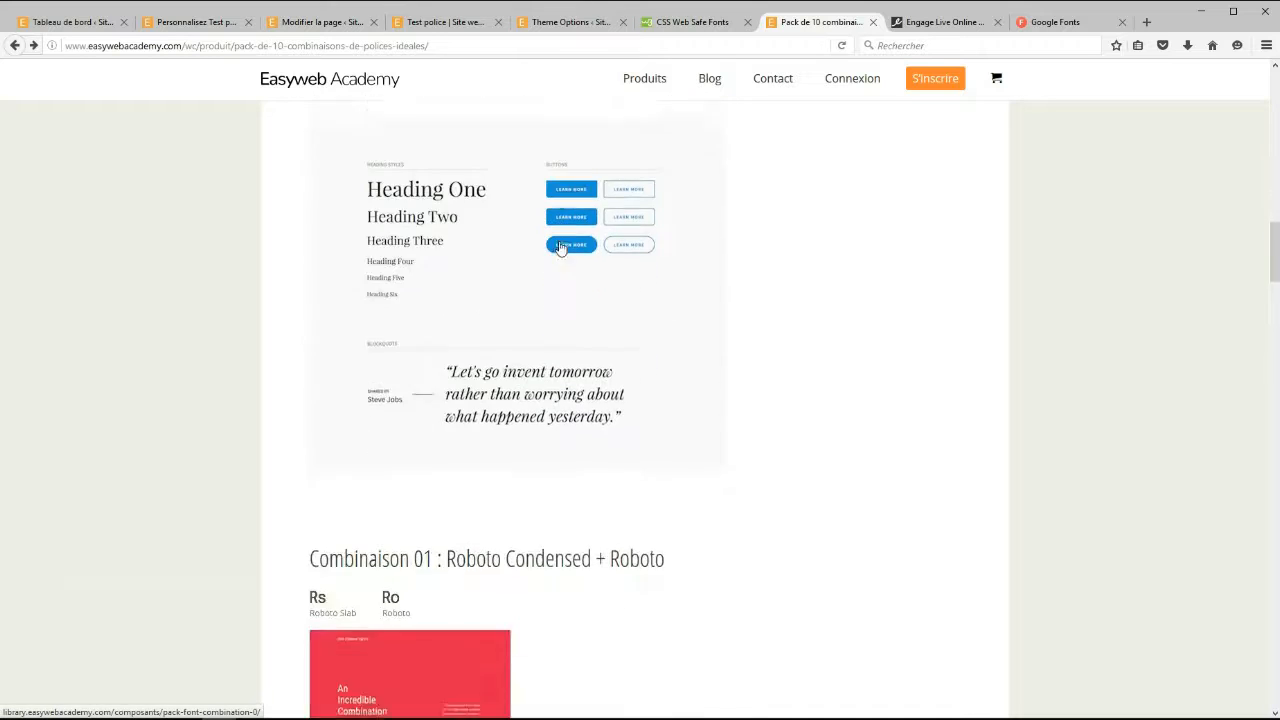
Compare the previews of Combinaison 01 (Roboto Condensed + Roboto), Combinaison 02 (PT Serif + PT Sans) and Combinaison 03 (Lato + Lora)
{"action": "scroll", "coordinate": [558, 258], "scroll_direction": "up", "scroll_amount": 3}
{"action": "scroll", "coordinate": [560, 261], "scroll_direction": "down", "scroll_amount": 6}
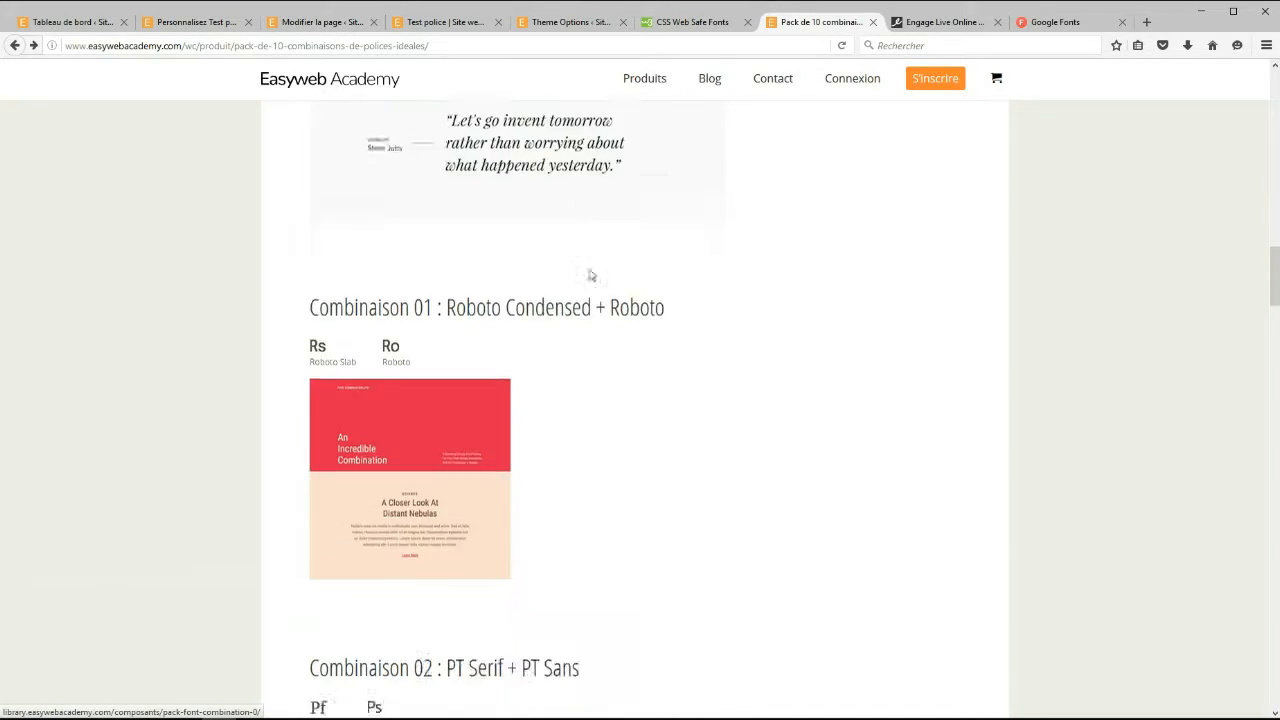
{"action": "scroll", "coordinate": [584, 282], "scroll_direction": "up", "scroll_amount": 1}
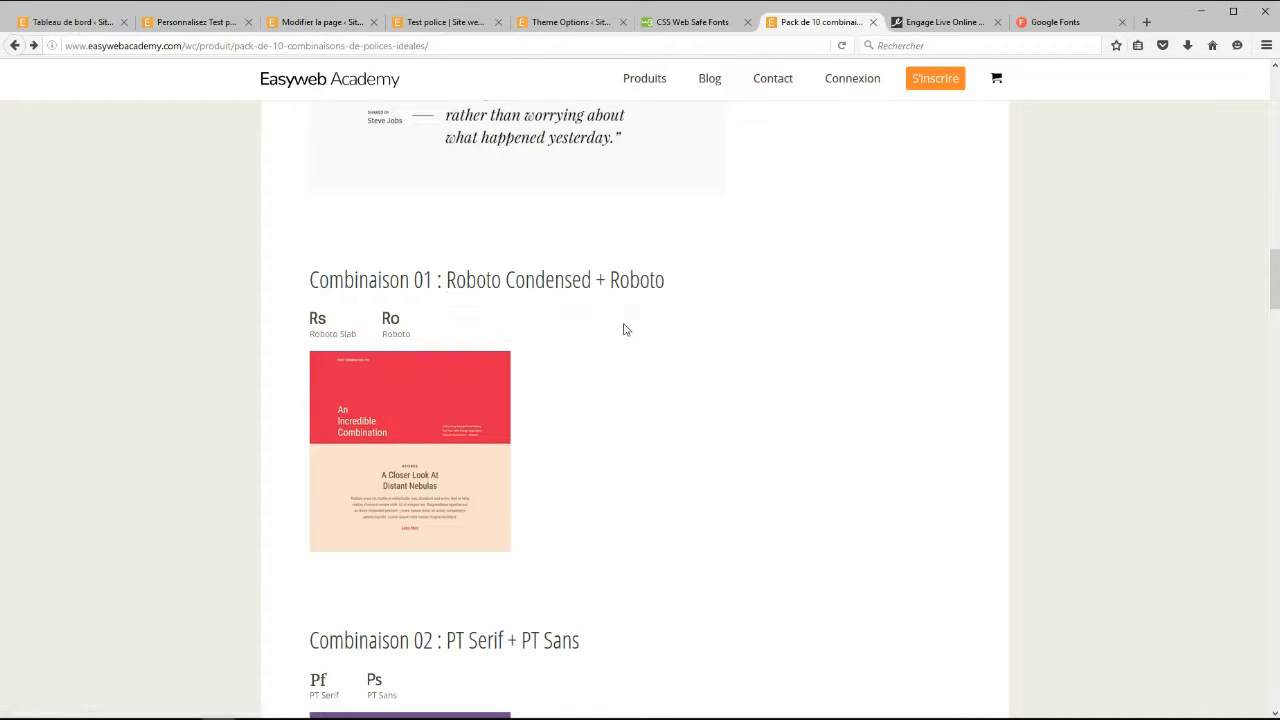
{"action": "scroll", "coordinate": [620, 331], "scroll_direction": "down", "scroll_amount": 1}
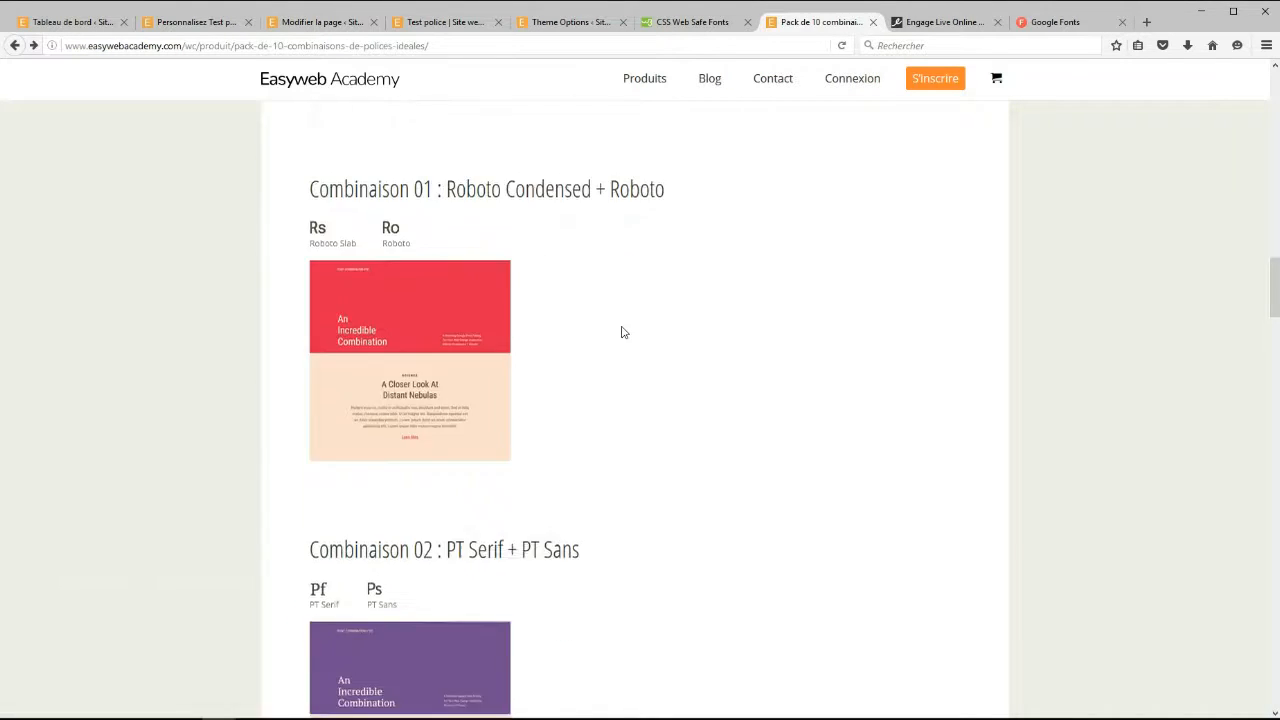
{"action": "scroll", "coordinate": [623, 340], "scroll_direction": "down", "scroll_amount": 2}
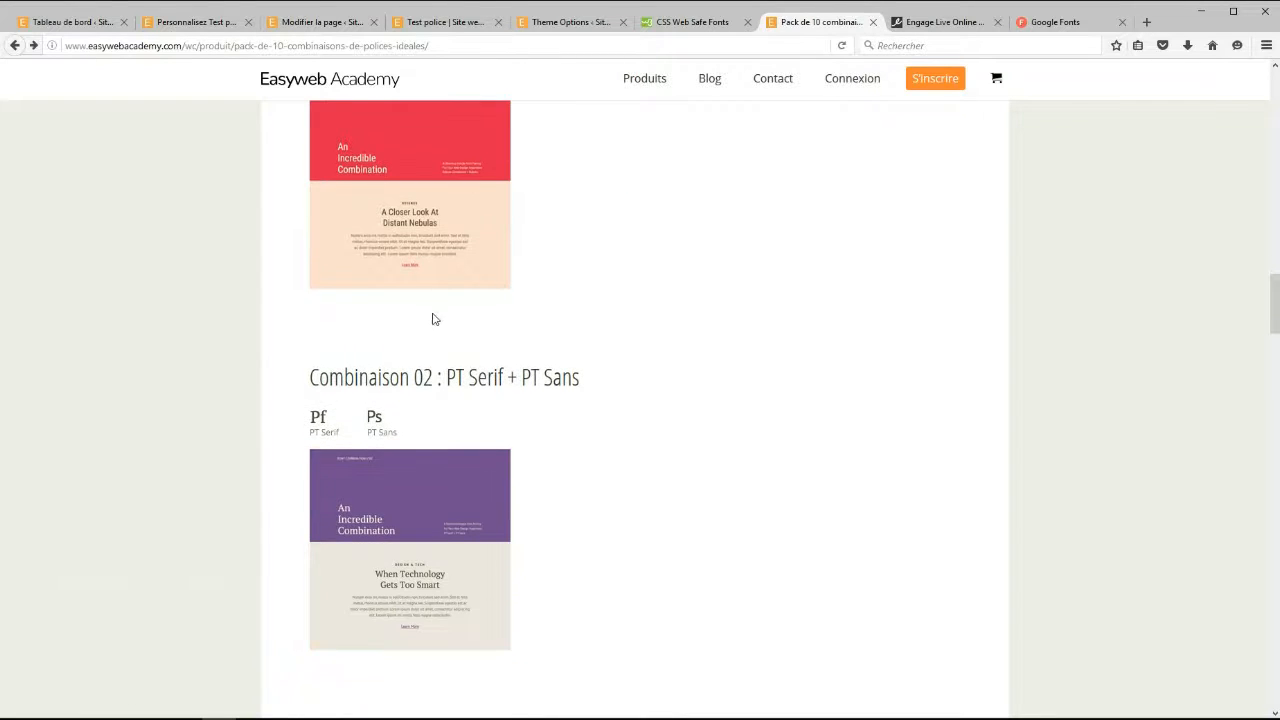
{"action": "scroll", "coordinate": [440, 300], "scroll_direction": "down", "scroll_amount": 1}
{"action": "scroll", "coordinate": [548, 320], "scroll_direction": "down", "scroll_amount": 3}
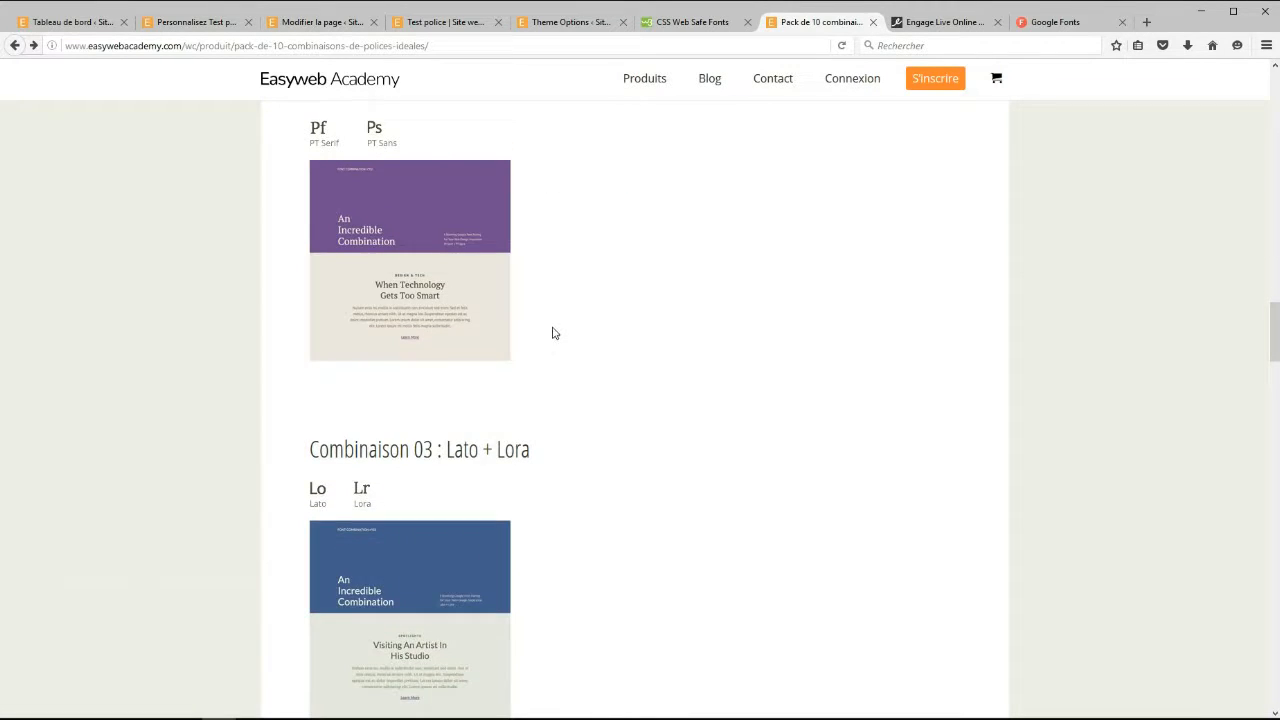
{"action": "scroll", "coordinate": [580, 330], "scroll_direction": "down", "scroll_amount": 1}
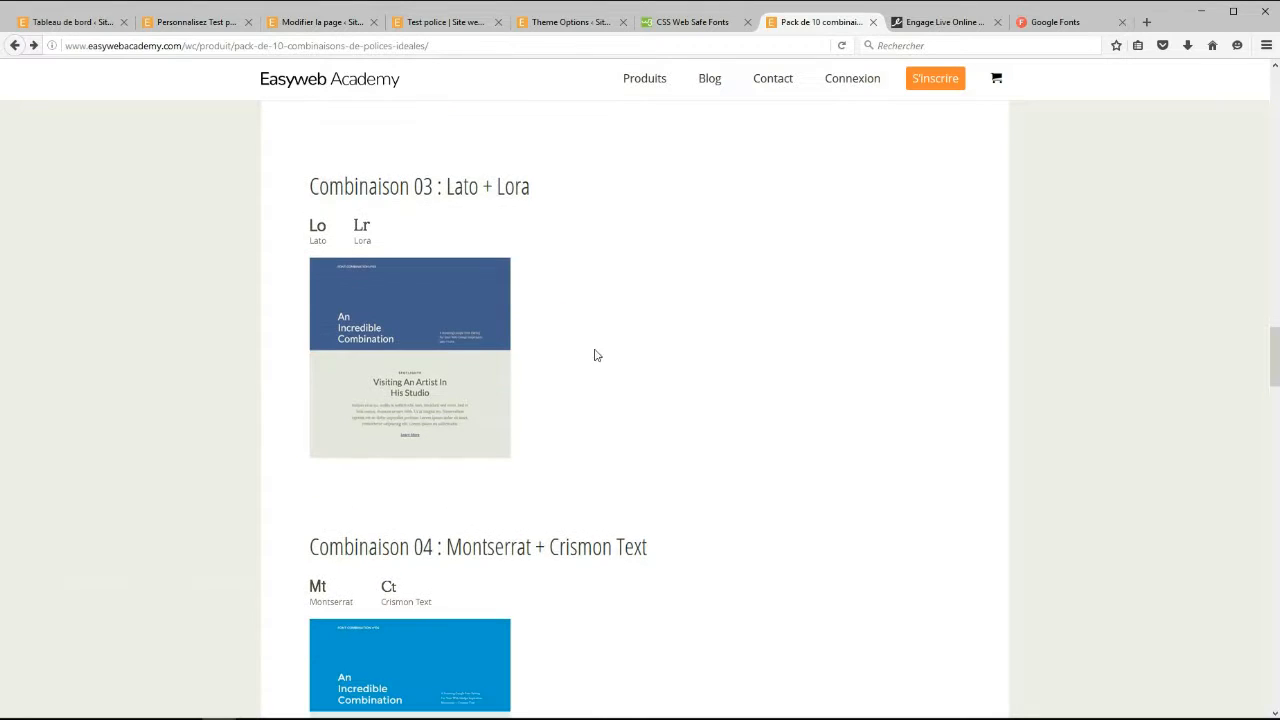
Open the demo page of Combinaison 03, examine its Lato heading and Lora body text, and return to the product page
{"action": "left_click", "coordinate": [434, 309]}
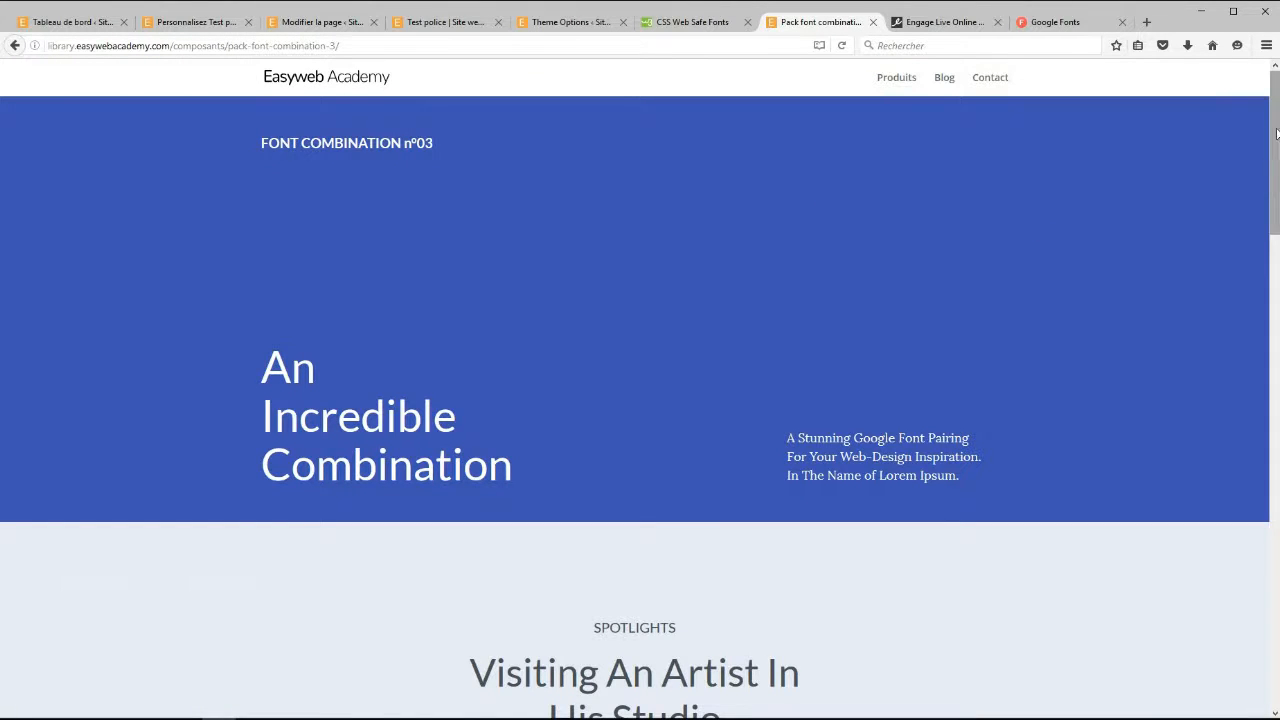
{"action": "left_click_drag", "start_coordinate": [1274, 133], "coordinate": [1176, 257]}
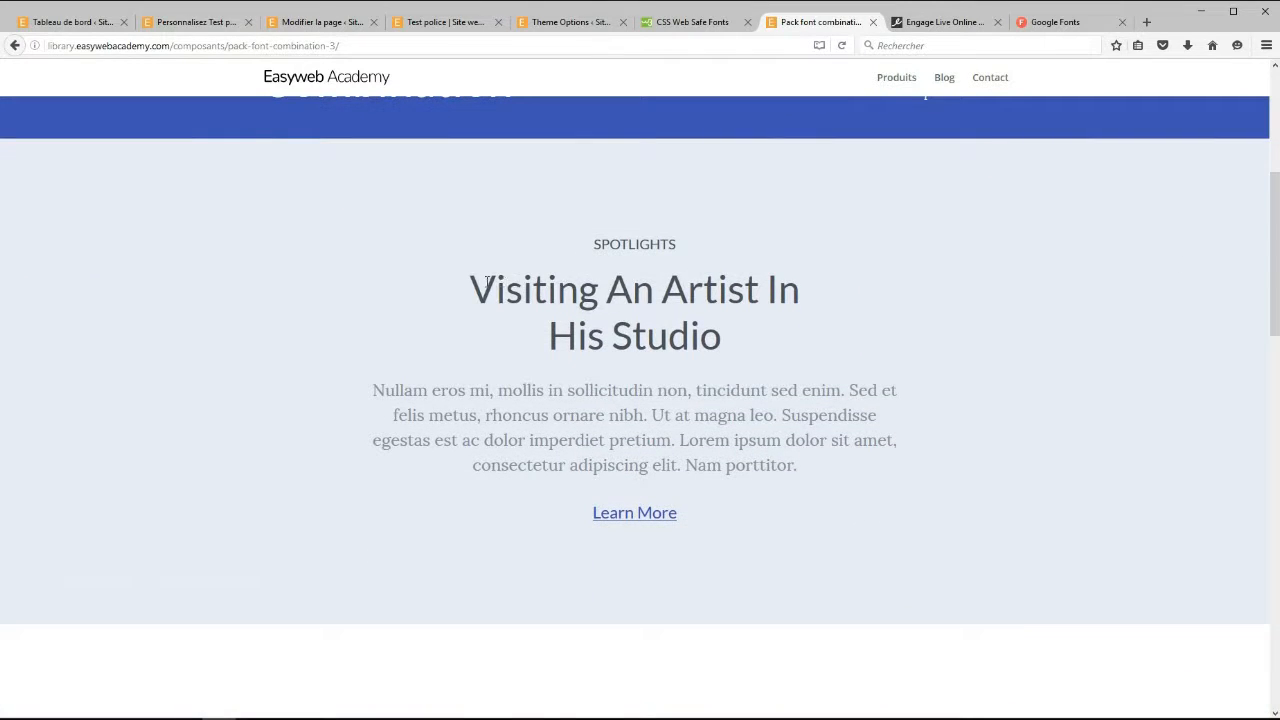
{"action": "left_click_drag", "start_coordinate": [476, 285], "coordinate": [727, 350]}
{"action": "left_click", "coordinate": [559, 390]}
{"action": "left_click_drag", "start_coordinate": [482, 267], "coordinate": [834, 491]}
{"action": "left_click", "coordinate": [834, 491]}
{"action": "left_click", "coordinate": [14, 45]}
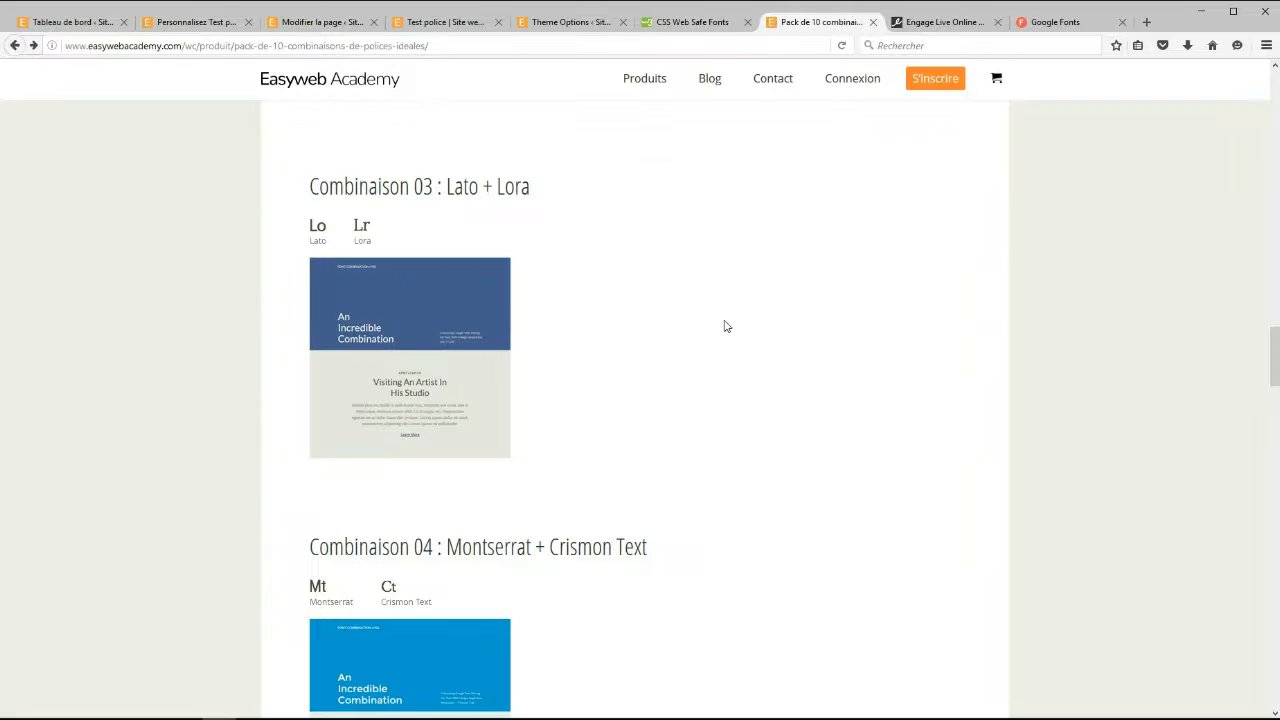
Look through the remaining font combinations down to the explanatory video at the end of the description
{"action": "mouse_move", "coordinate": [1270, 363]}
{"action": "left_mouse_down"}
{"action": "mouse_move", "coordinate": [1275, 175]}
{"action": "mouse_move", "coordinate": [1274, 383]}
{"action": "left_mouse_up"}
{"action": "left_click_drag", "start_coordinate": [1275, 470], "coordinate": [1275, 627]}
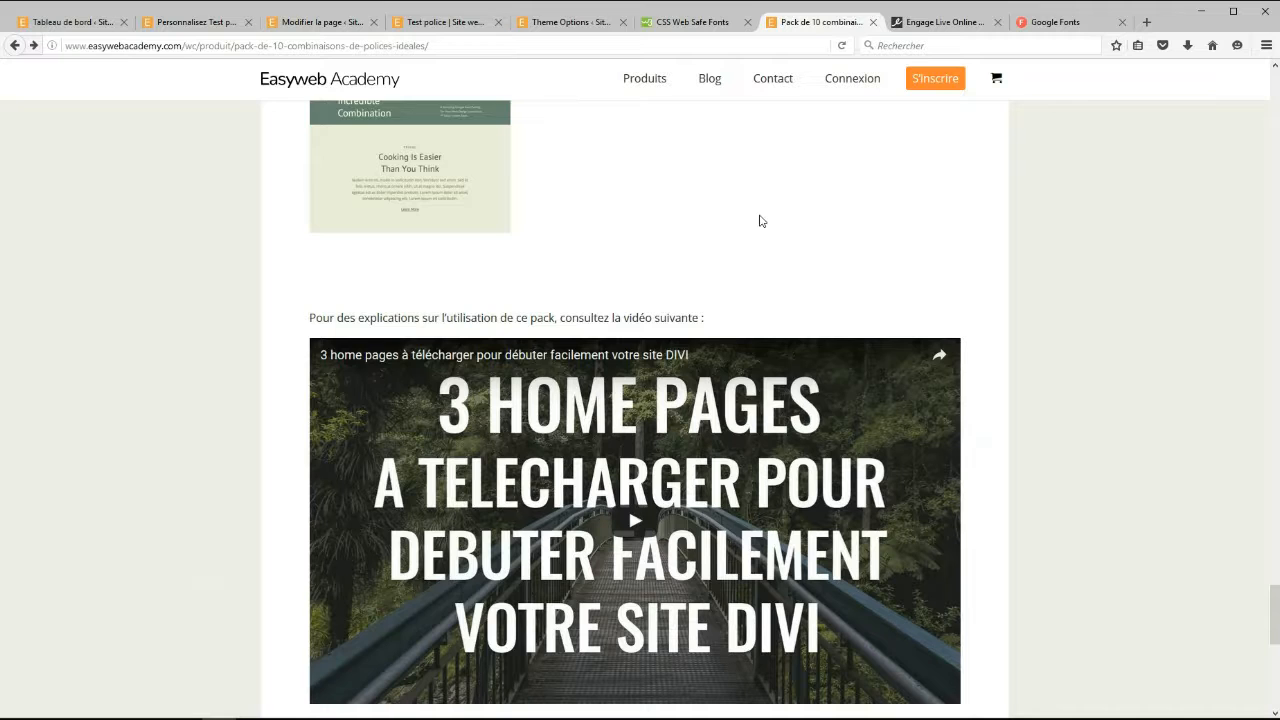
{"action": "scroll", "coordinate": [760, 221], "scroll_direction": "down", "scroll_amount": 1}
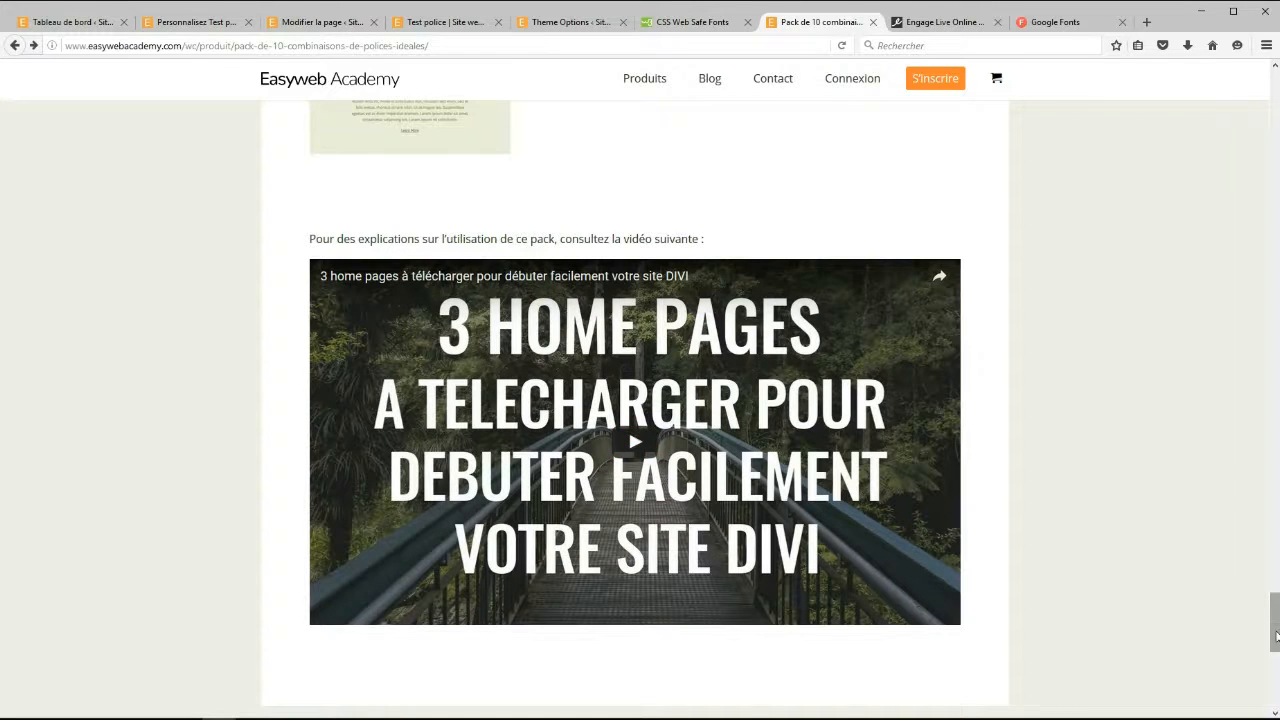
Go back to the start of the product page and check the font pack's price under its title
{"action": "left_click_drag", "start_coordinate": [1276, 616], "coordinate": [1274, 70]}
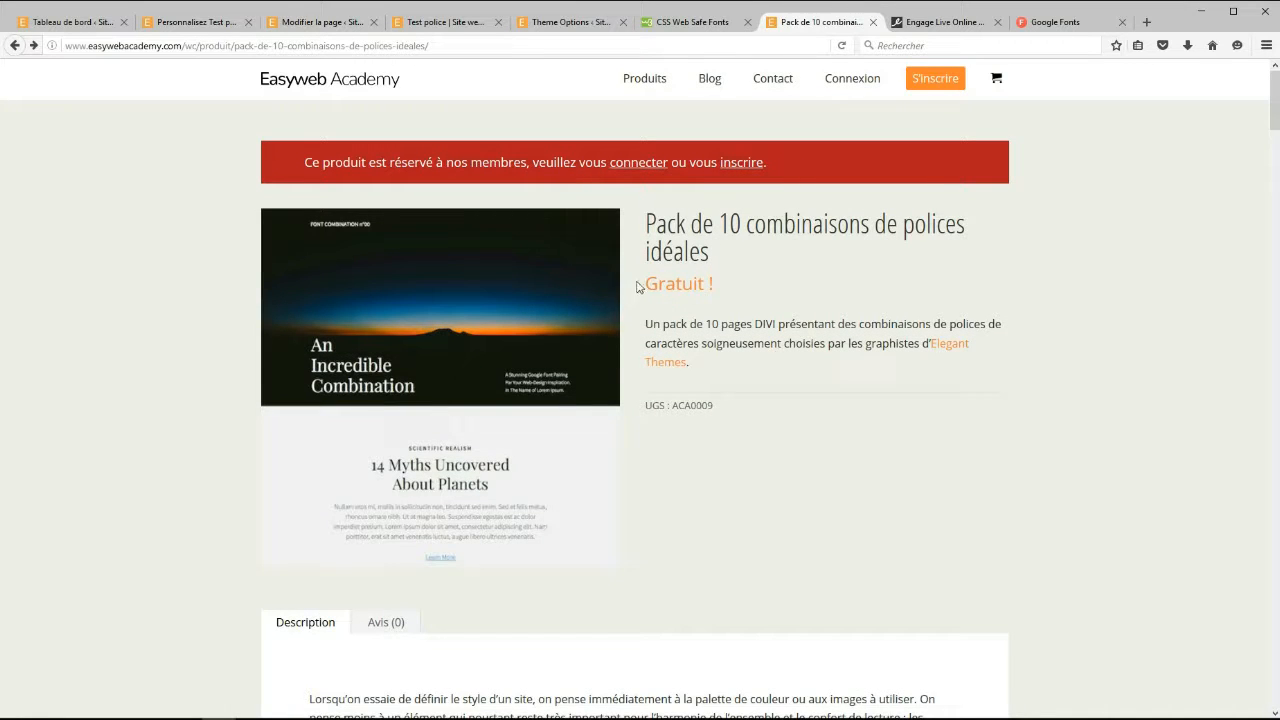
{"action": "left_click_drag", "start_coordinate": [634, 286], "coordinate": [800, 294]}
{"action": "left_click", "coordinate": [740, 265]}
{"action": "left_click_drag", "start_coordinate": [663, 280], "coordinate": [740, 286]}
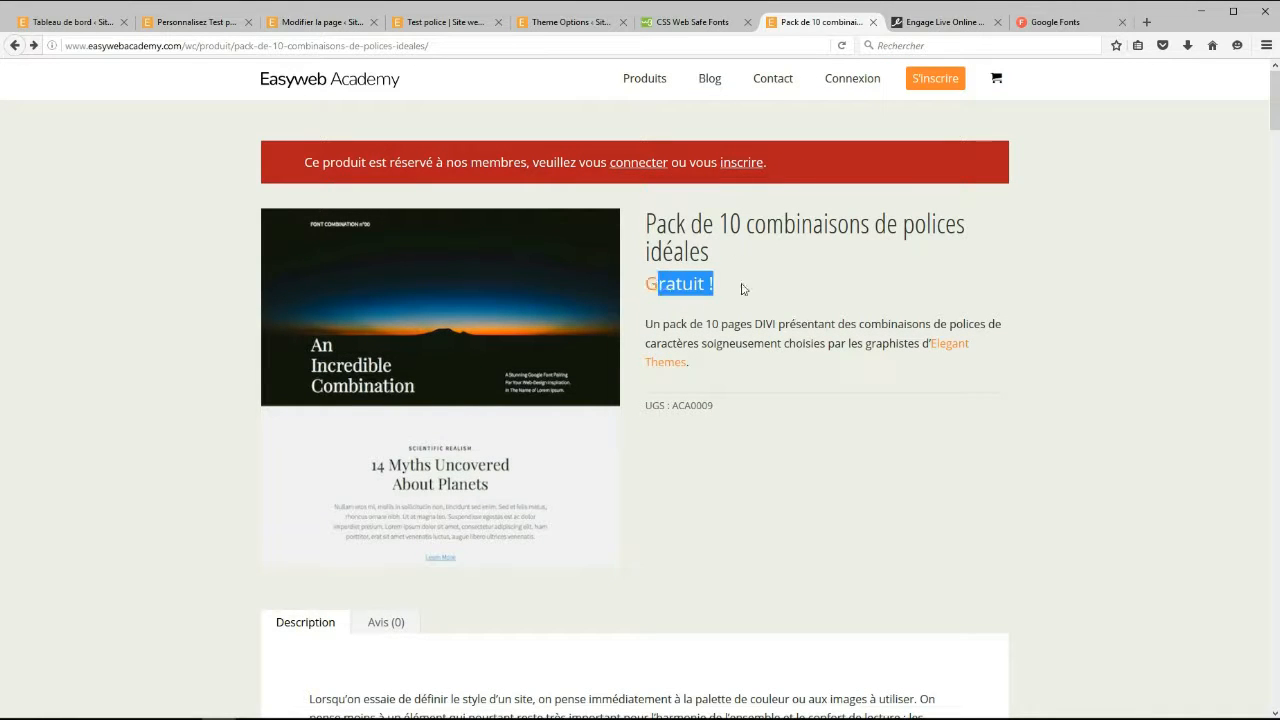
{"action": "left_click", "coordinate": [838, 287]}
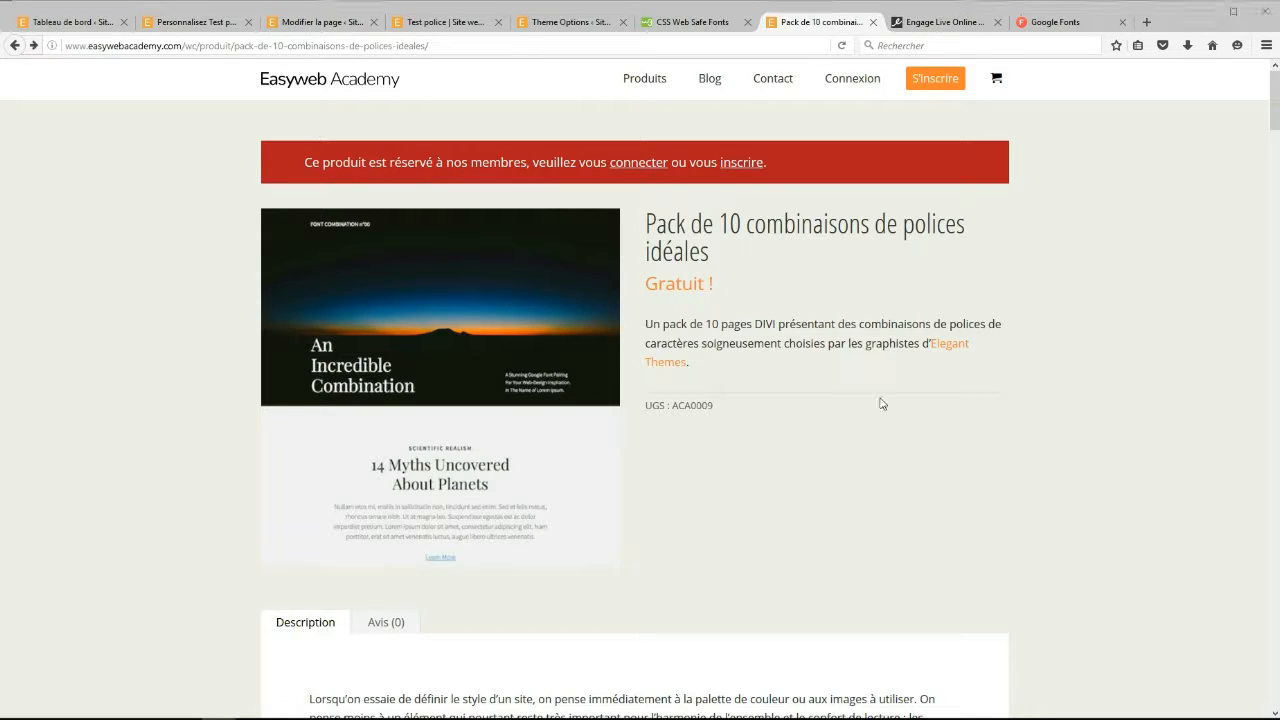